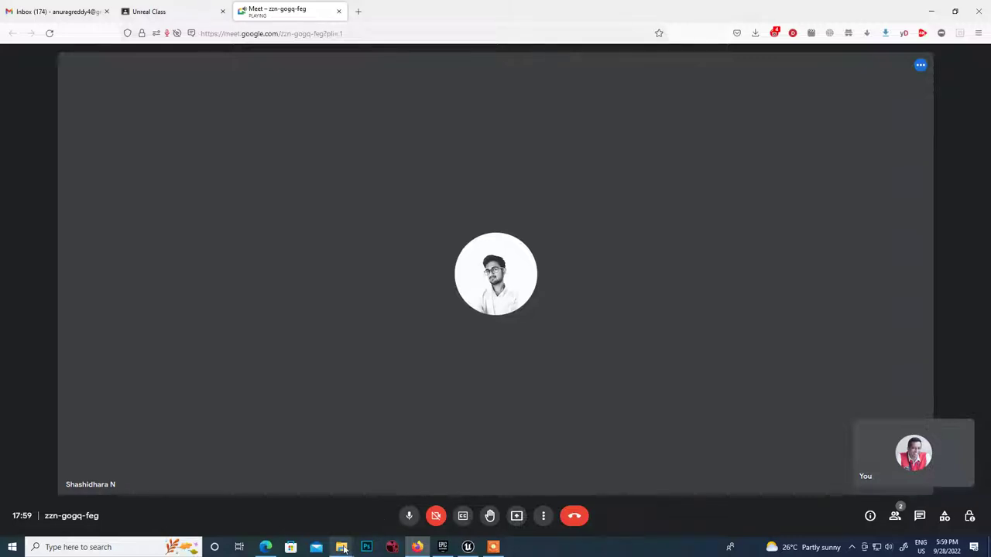
# Admit both waiting participants into the Google Meet call
pyautogui.moveTo(342, 548)
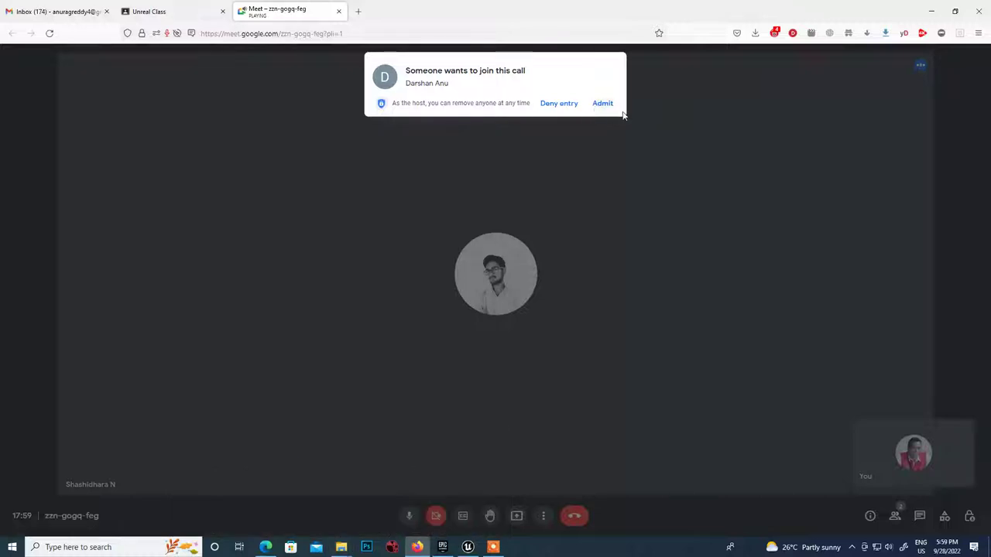
pyautogui.click(603, 104)
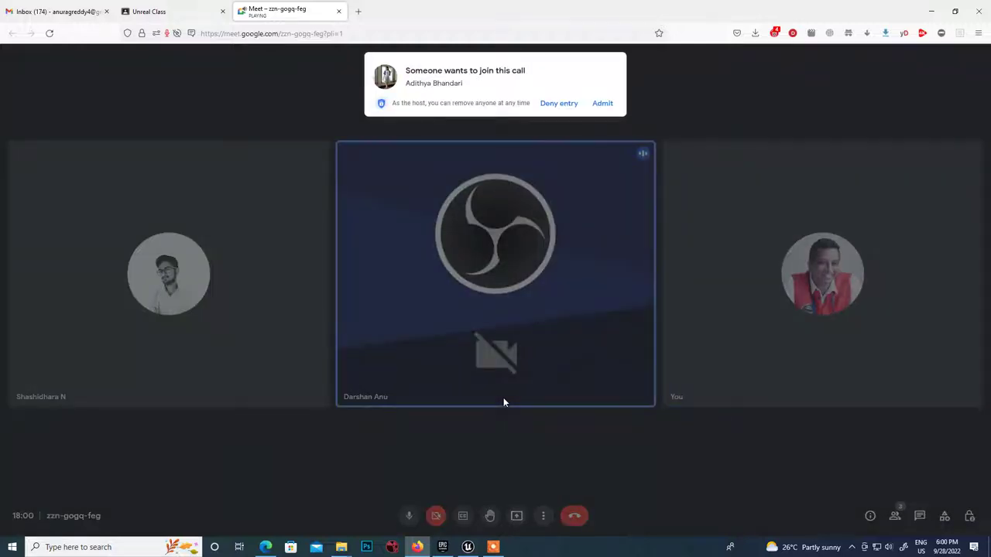
pyautogui.click(604, 104)
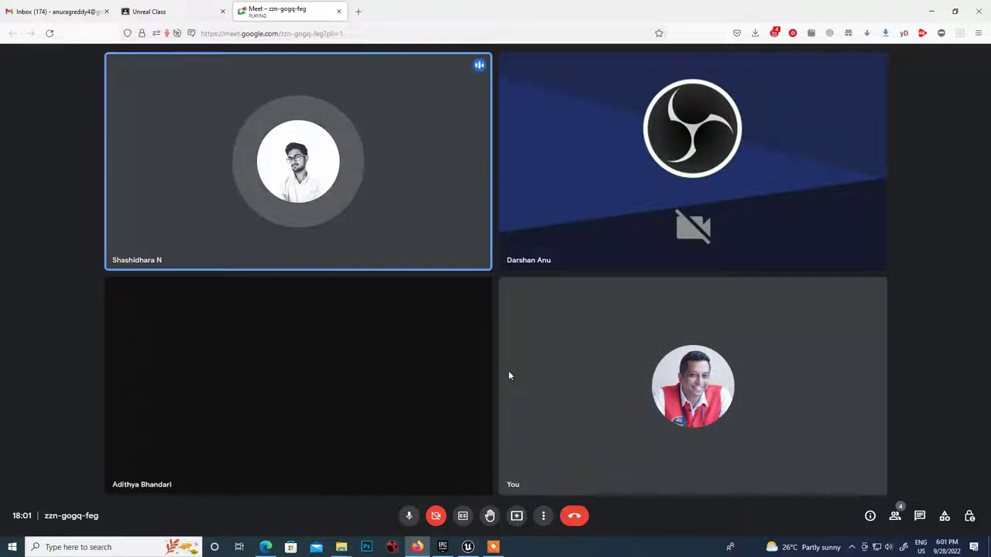
pyautogui.moveTo(552, 438)
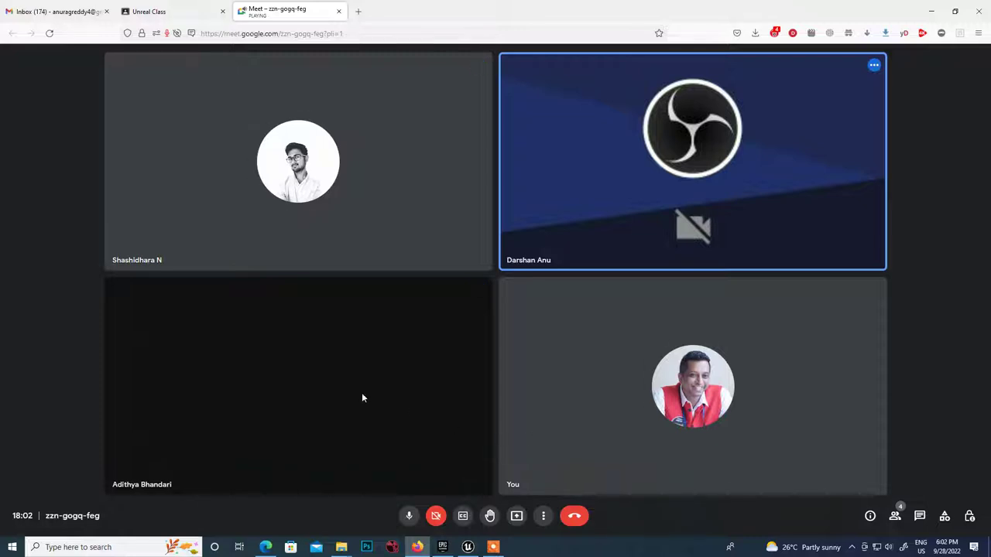
pyautogui.click(152, 12)
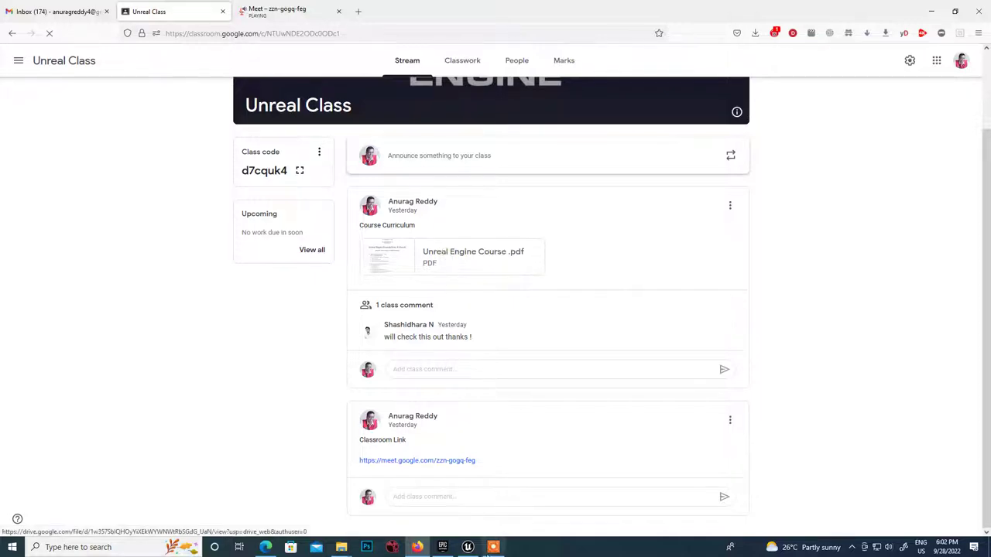
pyautogui.click(447, 257)
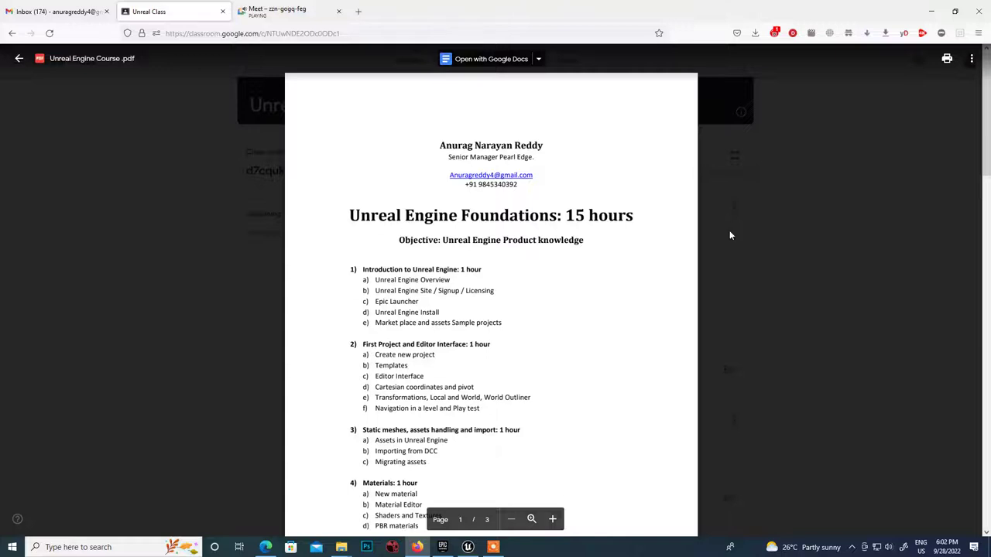
pyautogui.click(759, 244)
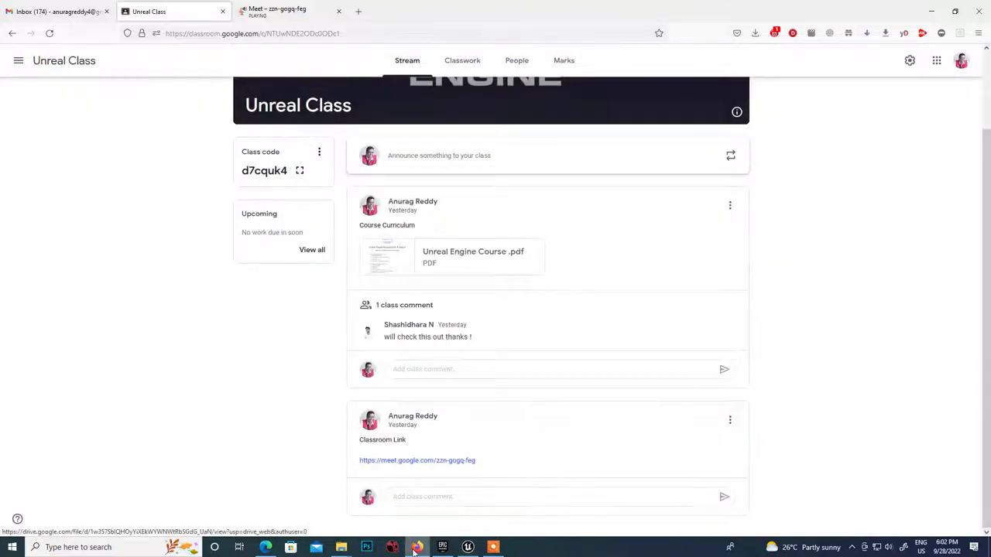
pyautogui.click(279, 10)
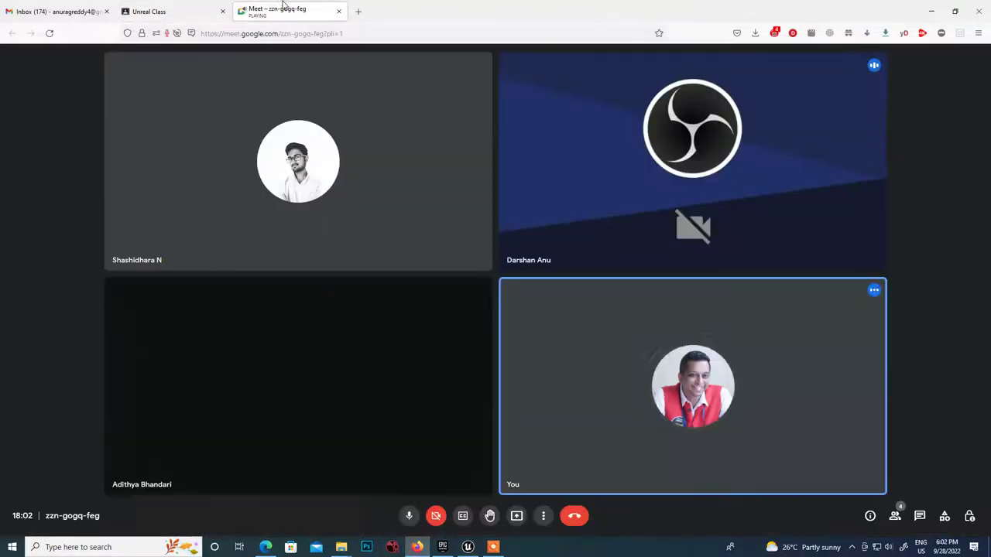
# Present the entire screen to the Meet call, then show the Unreal Class stream page
pyautogui.click(516, 517)
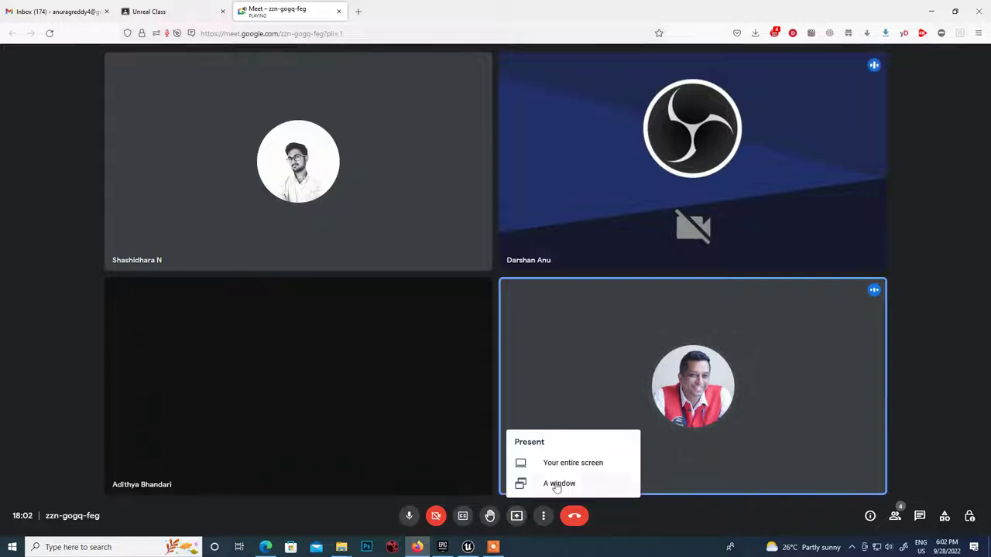
pyautogui.click(561, 466)
pyautogui.click(293, 82)
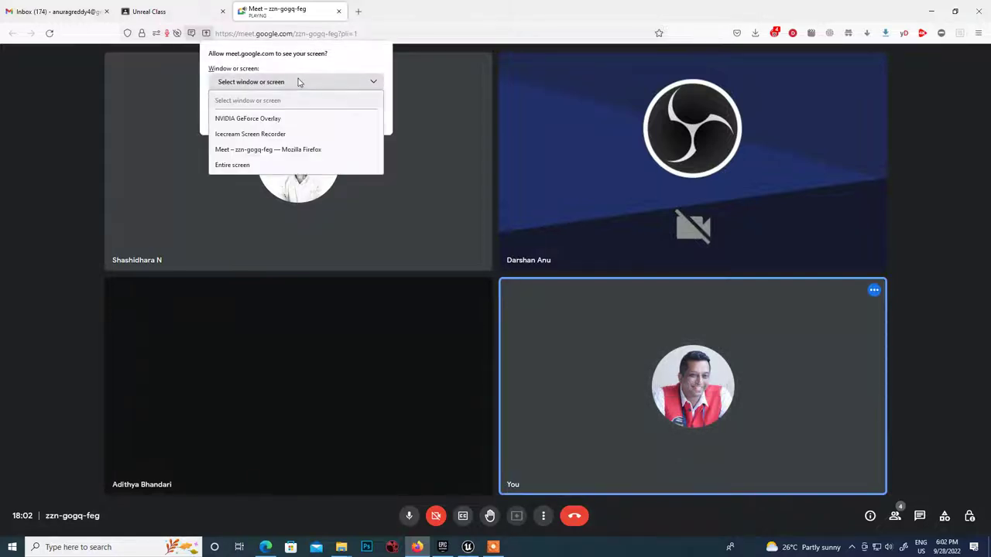
pyautogui.click(243, 165)
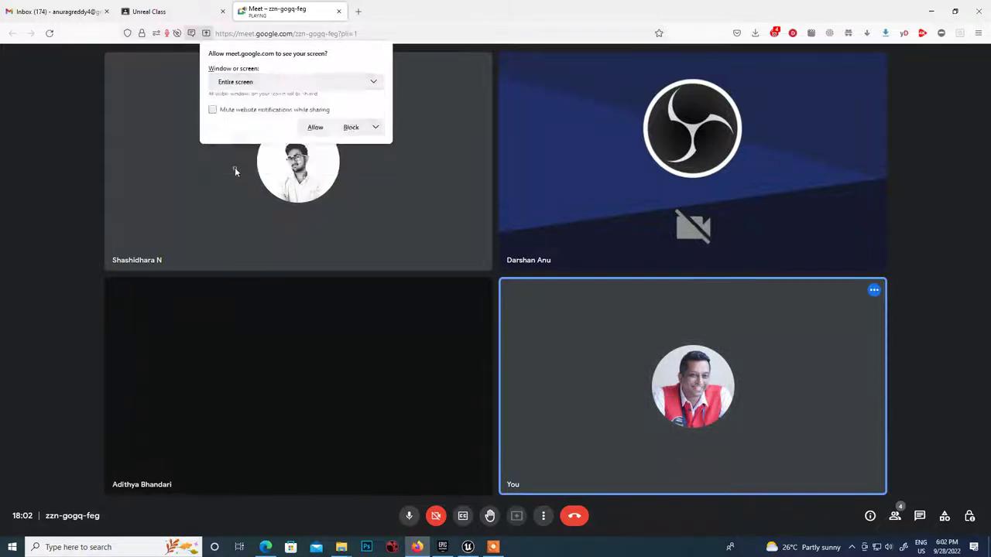
pyautogui.click(328, 268)
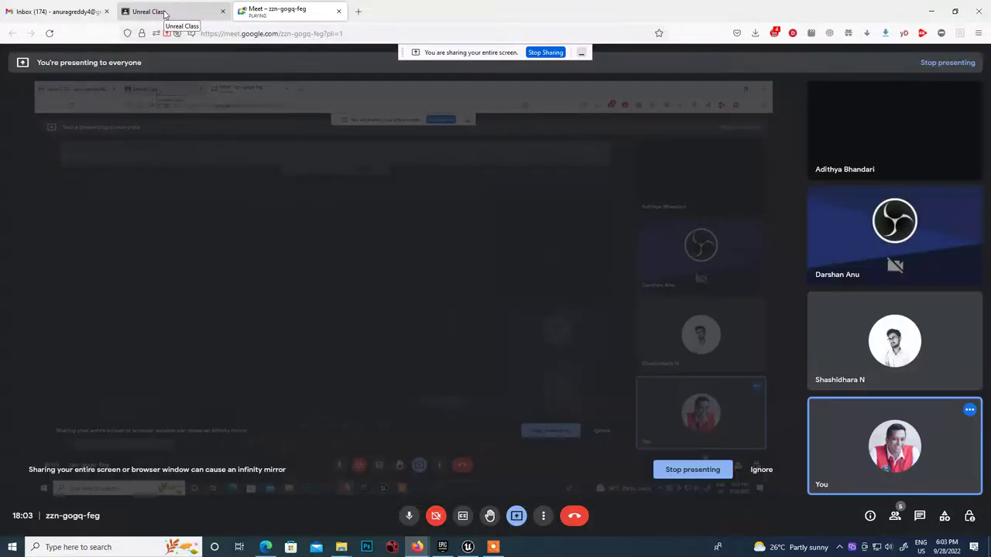
pyautogui.click(164, 11)
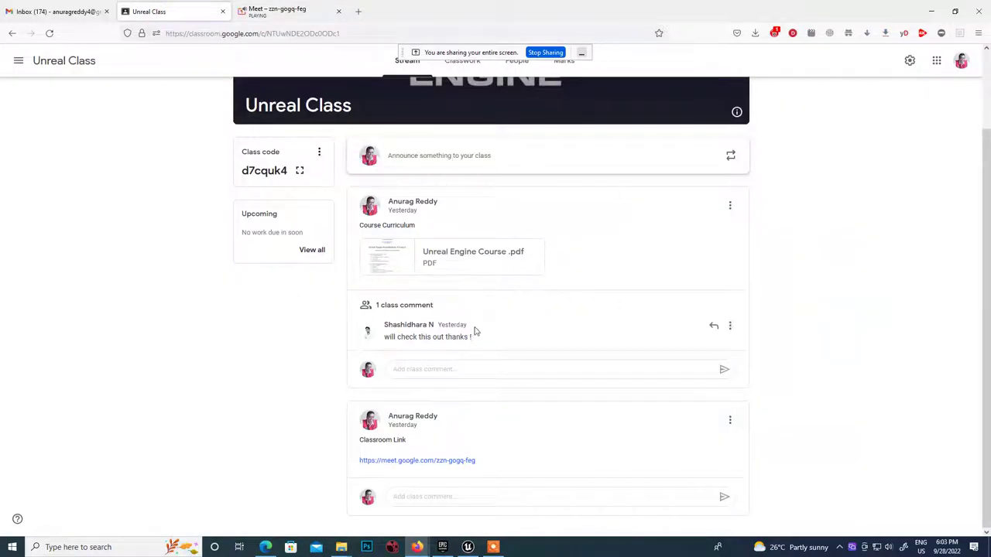
# Move the screen-sharing bar to the top and bring up the Unreal Engine Course PDF in Edge
pyautogui.scroll(2, 477, 331)
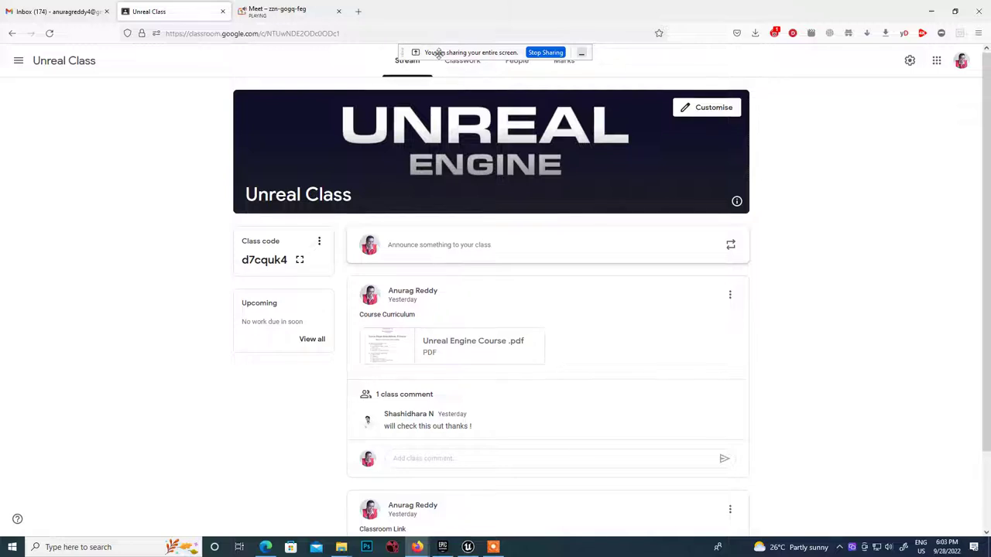
pyautogui.moveTo(439, 52); pyautogui.dragTo(451, 17)
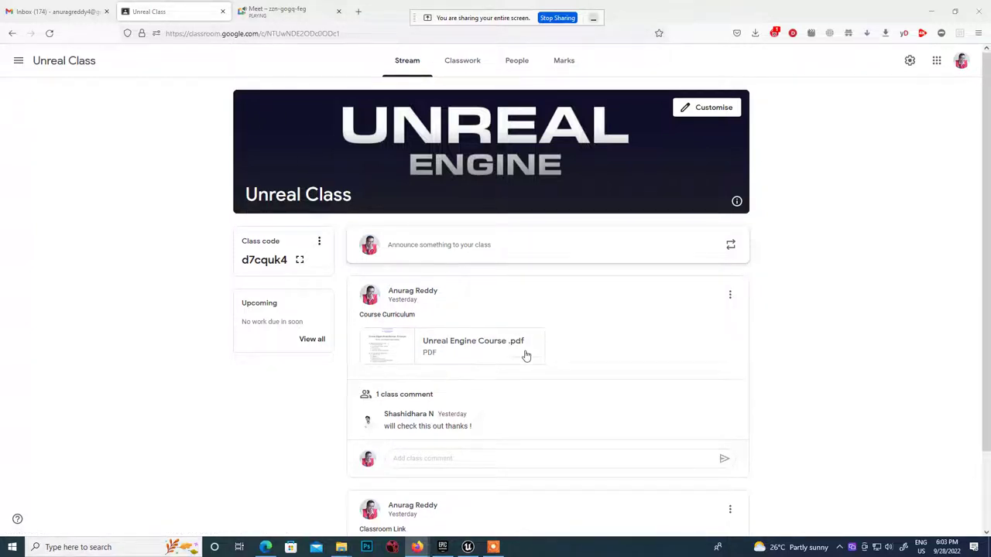
pyautogui.scroll(-2, 527, 341)
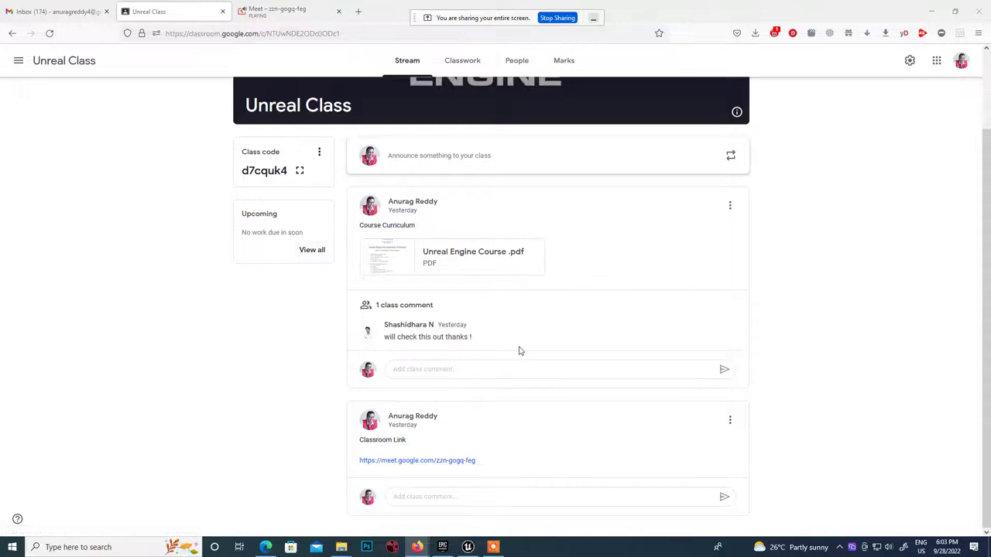
pyautogui.scroll(2, 519, 348)
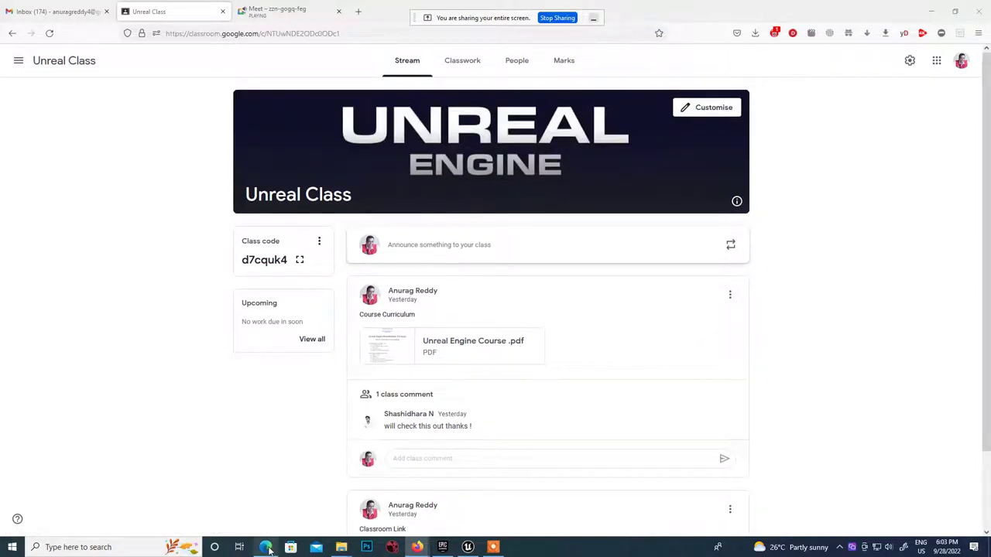
pyautogui.click(268, 548)
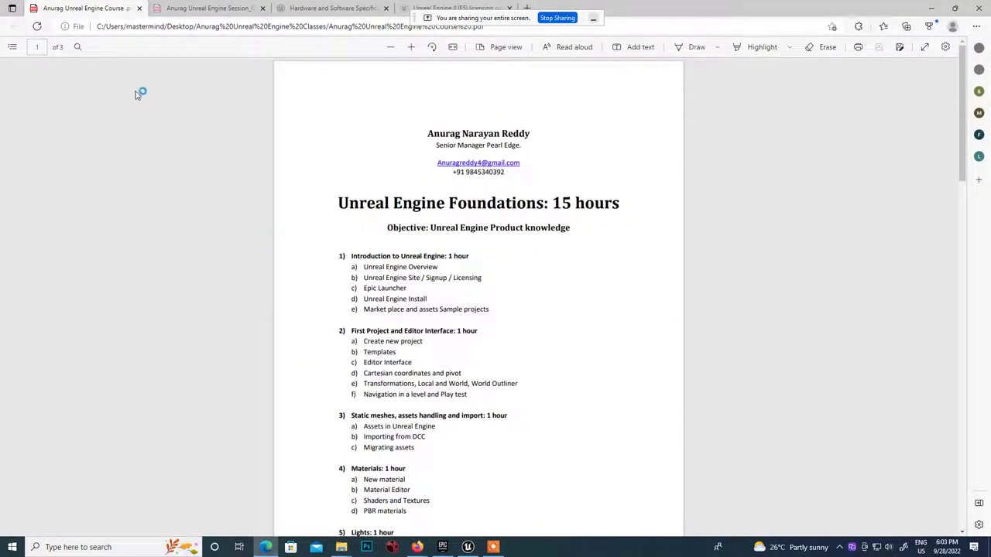
# Highlight course modules 1 and 2 (Licensing through Play test), then show the Hardware and Software Specifications page
pyautogui.scroll(-1, 478, 294)
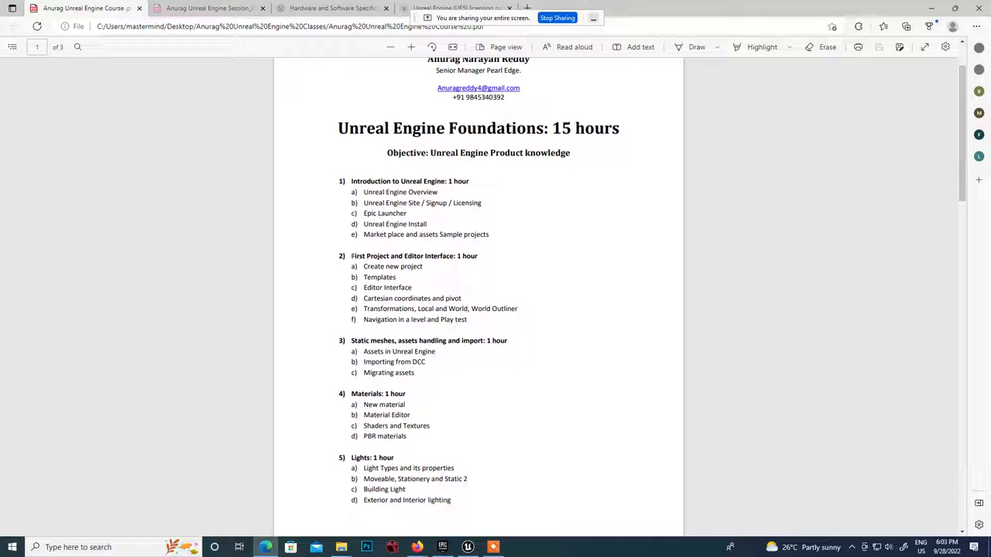
pyautogui.moveTo(348, 181); pyautogui.dragTo(467, 327)
pyautogui.click(466, 322)
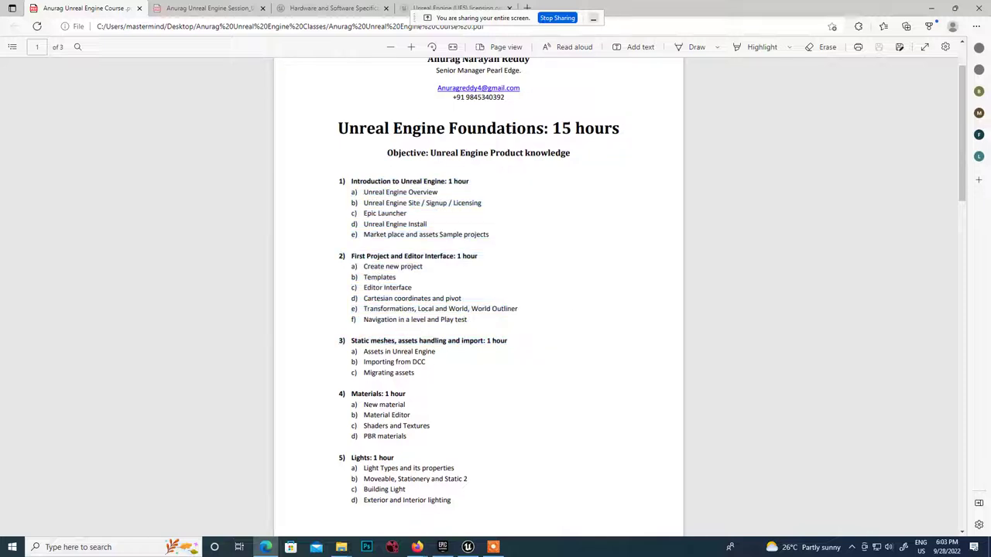
pyautogui.moveTo(467, 320); pyautogui.dragTo(352, 181)
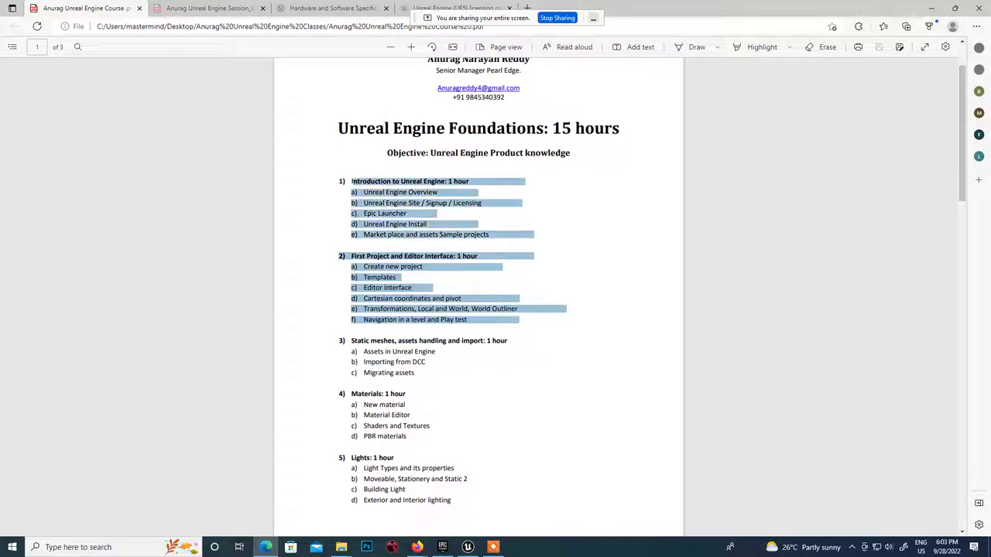
pyautogui.click(363, 288)
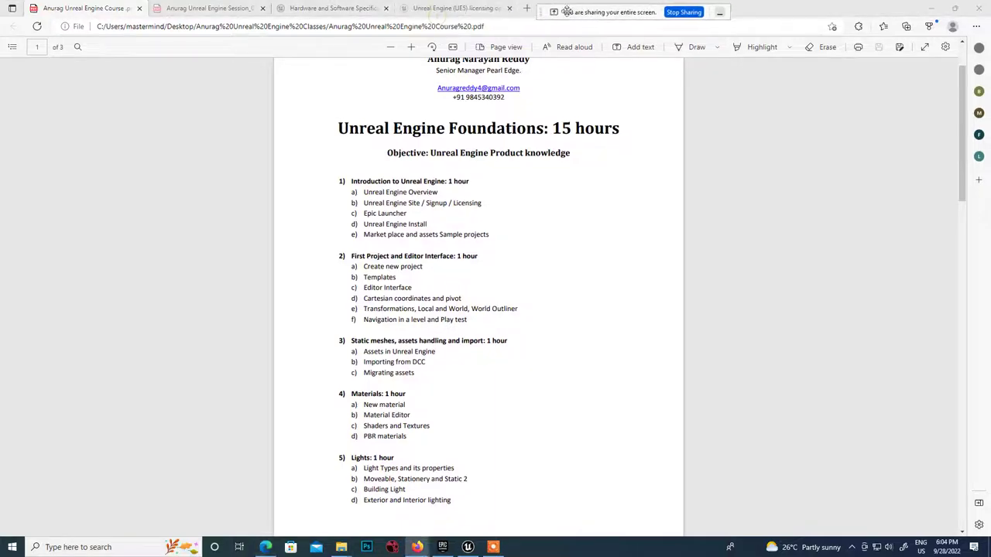
pyautogui.click(302, 9)
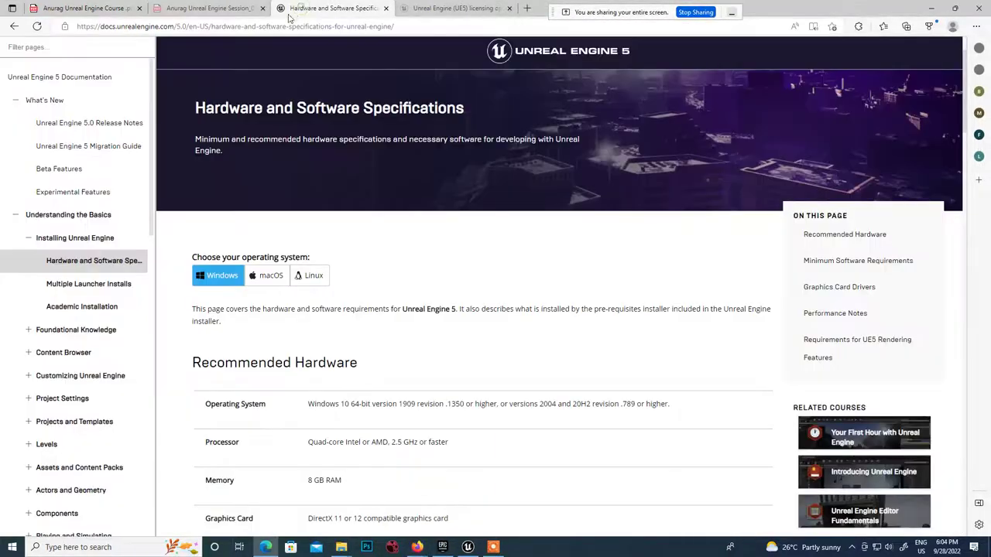
# Show the Licensing options page comparing Standard, Enterprise ($1,500/seat/yr) and Custom licenses
pyautogui.click(434, 9)
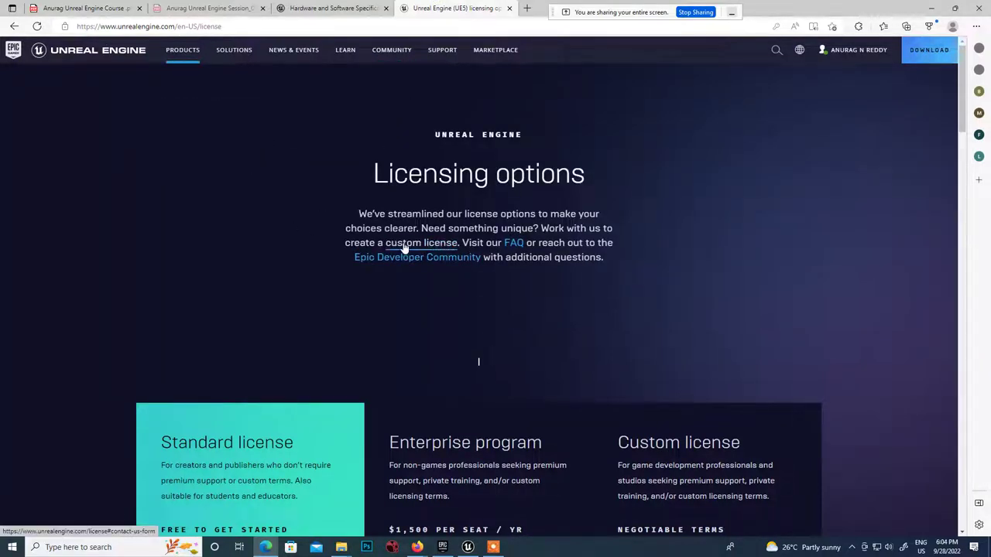
pyautogui.scroll(-1, 402, 246)
pyautogui.scroll(1, 403, 246)
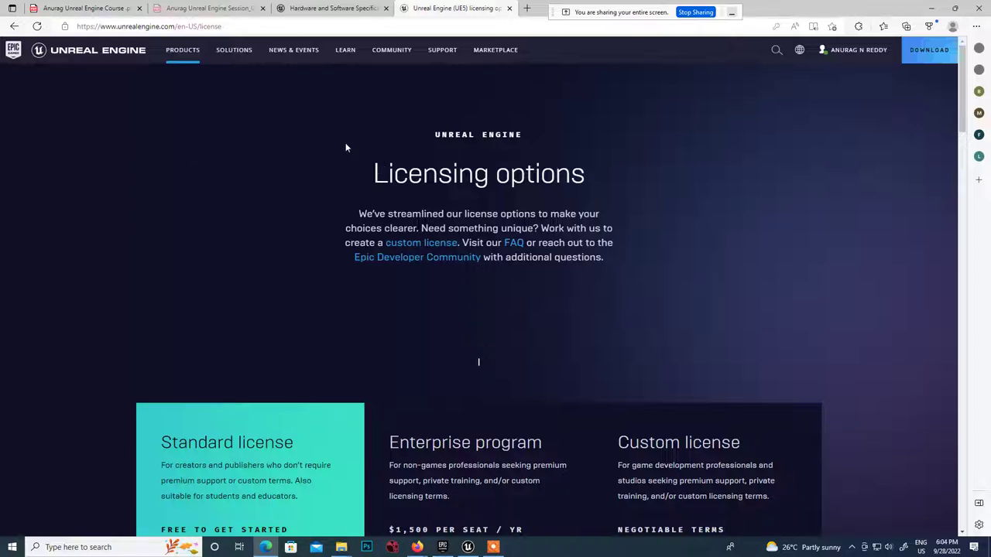
pyautogui.moveTo(250, 61)
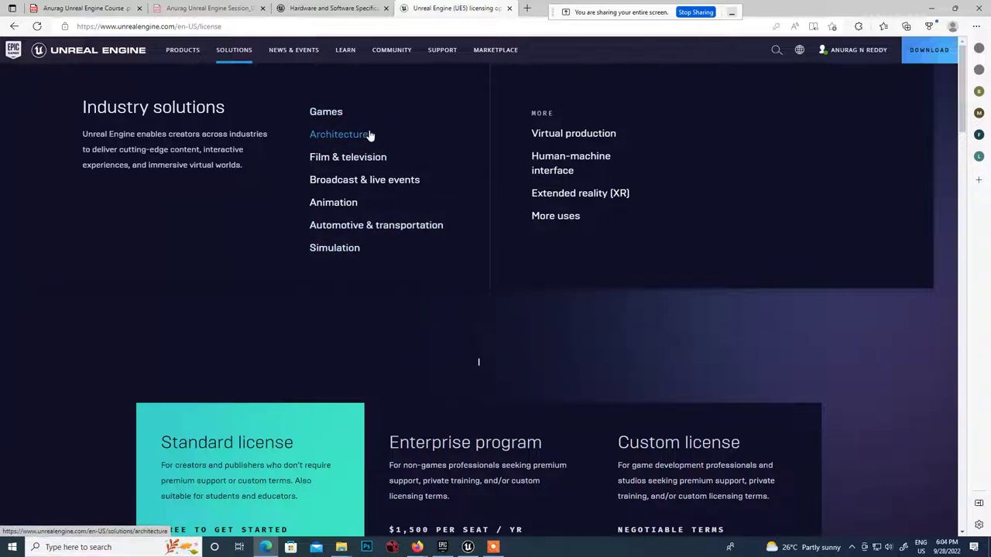
# Browse the Games solutions page, then go to the Architecture industry solutions page
pyautogui.click(324, 116)
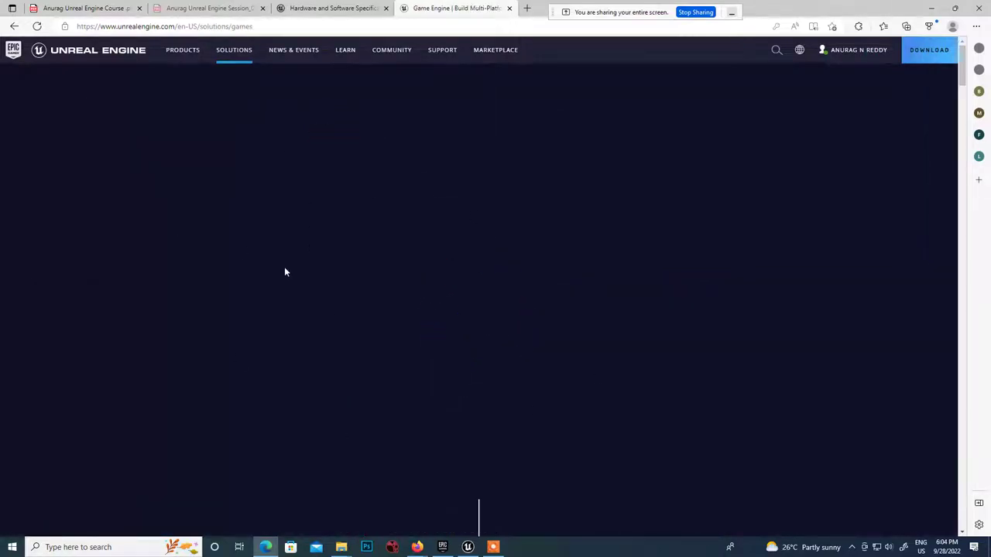
pyautogui.scroll(-5, 547, 299)
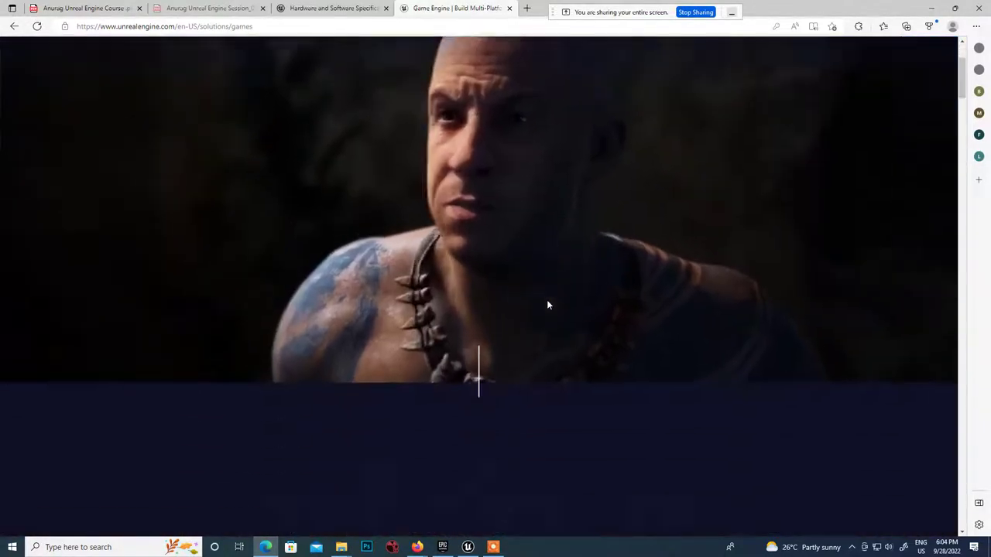
pyautogui.scroll(4, 547, 299)
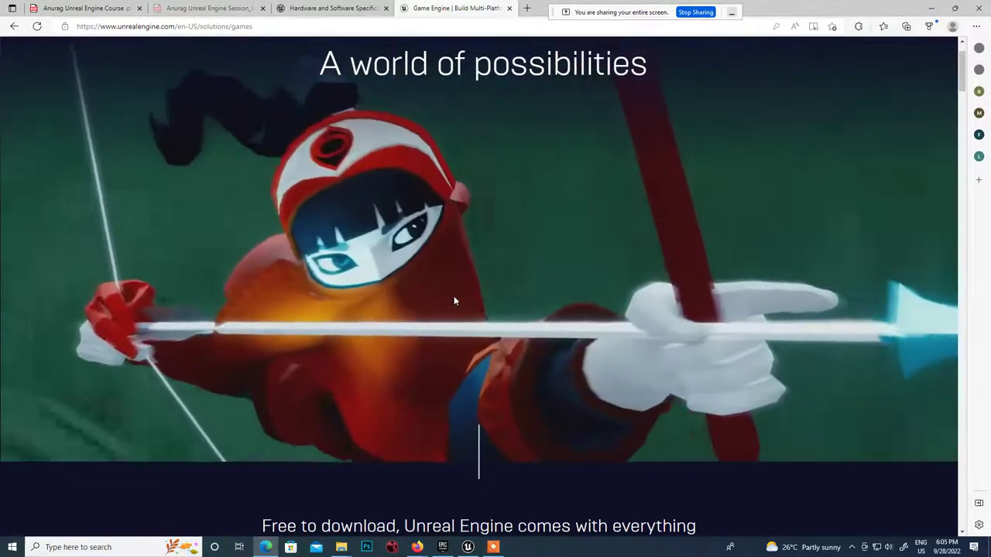
pyautogui.scroll(-1, 455, 299)
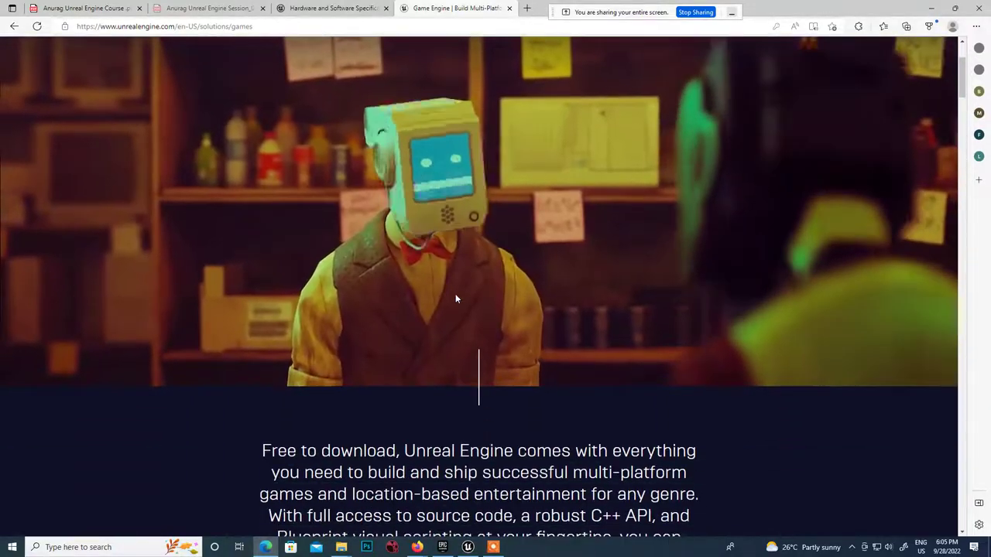
pyautogui.scroll(2, 461, 302)
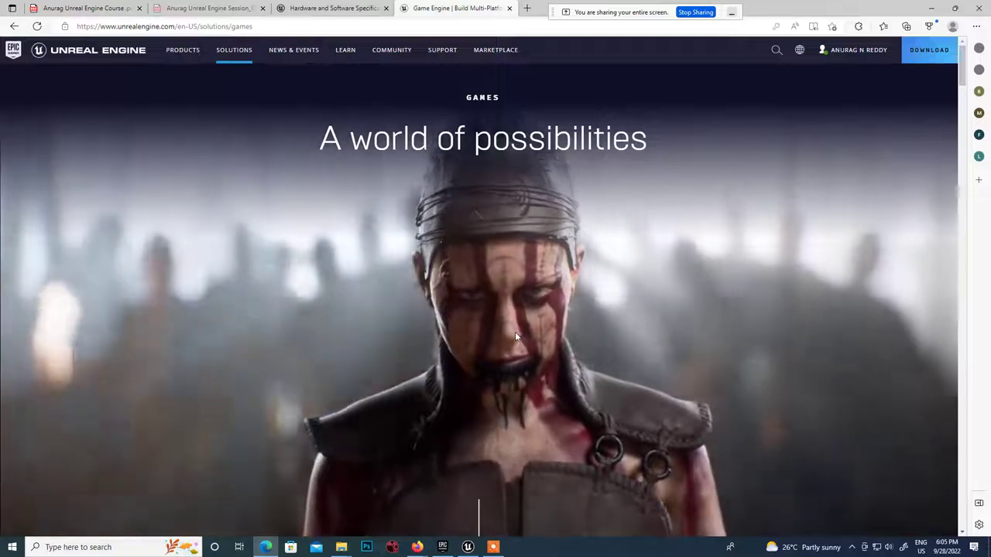
pyautogui.scroll(-2, 514, 337)
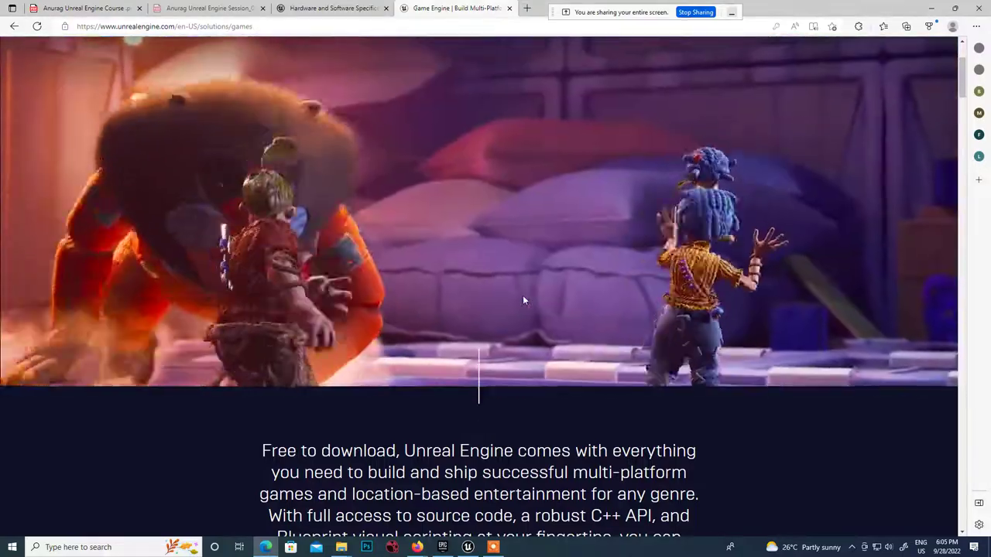
pyautogui.scroll(1, 522, 298)
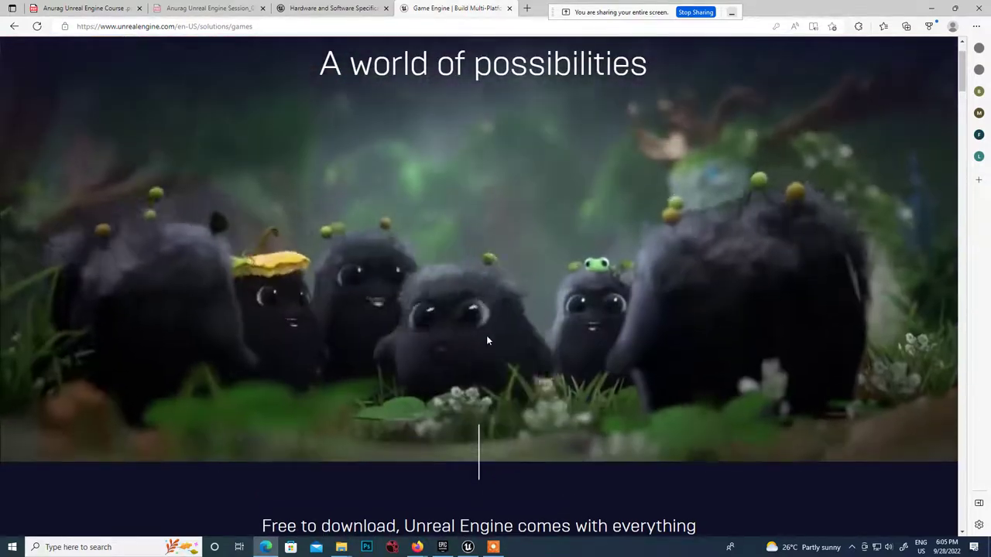
pyautogui.scroll(1, 486, 337)
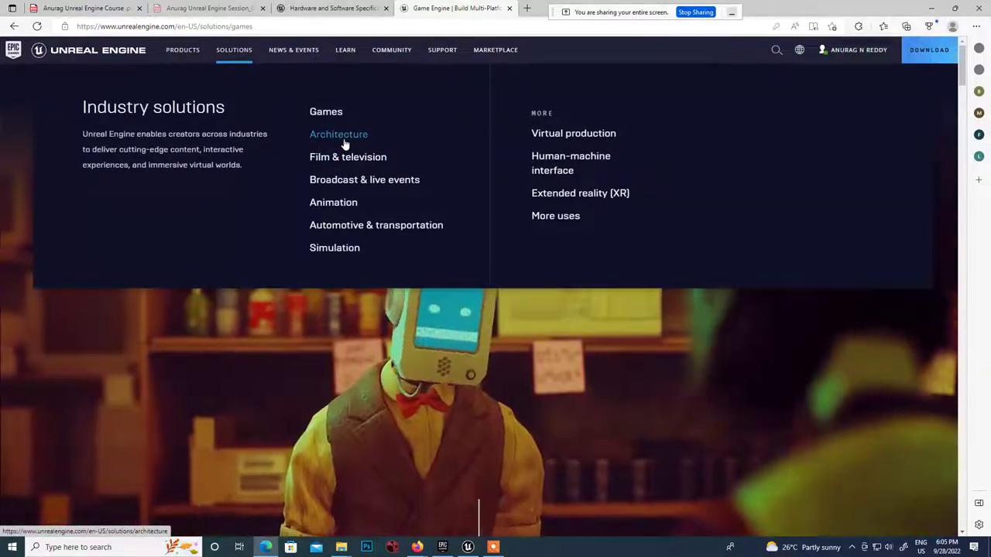
pyautogui.click(341, 139)
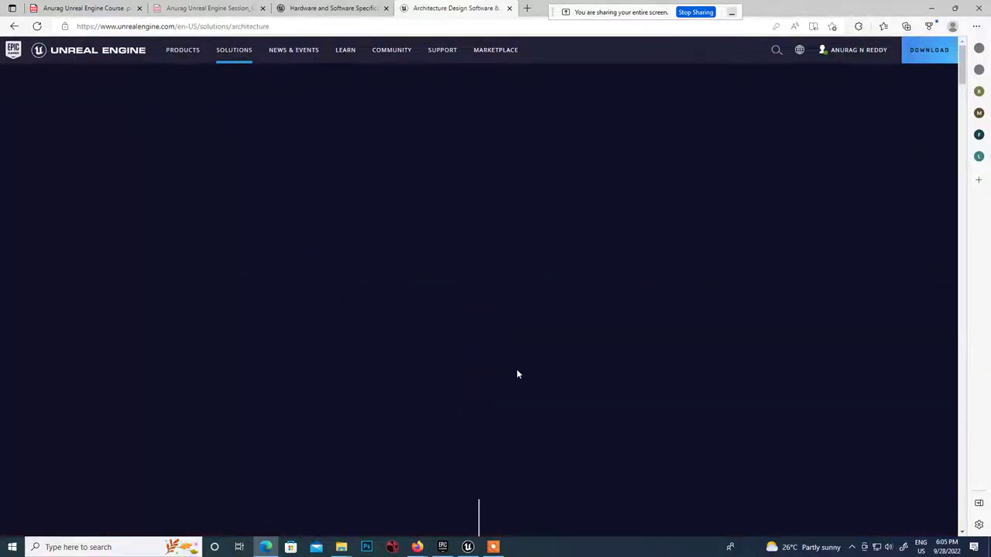
# Read through the Architecture page, then go to 'The Many Uses of Unreal Engine' page
pyautogui.scroll(-3, 506, 374)
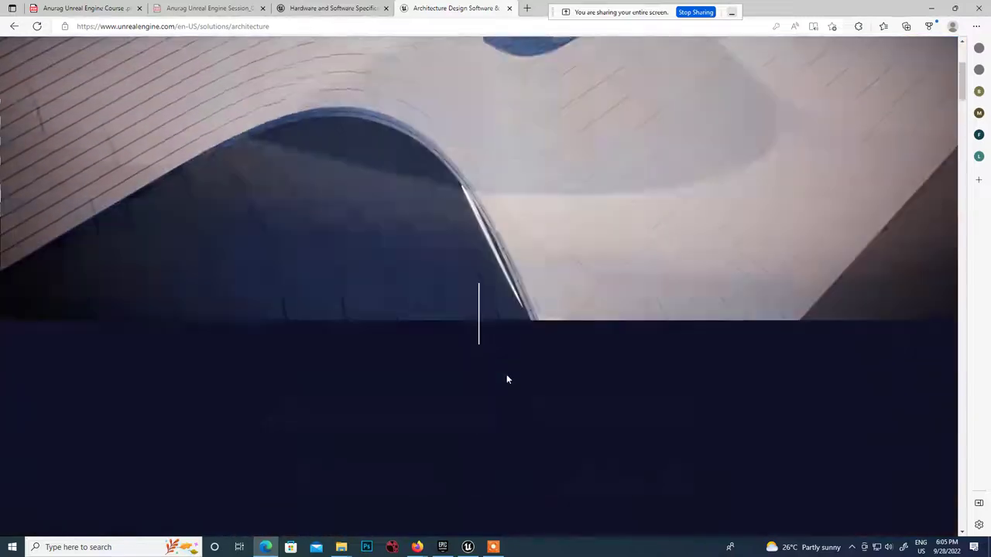
pyautogui.scroll(-10, 507, 374)
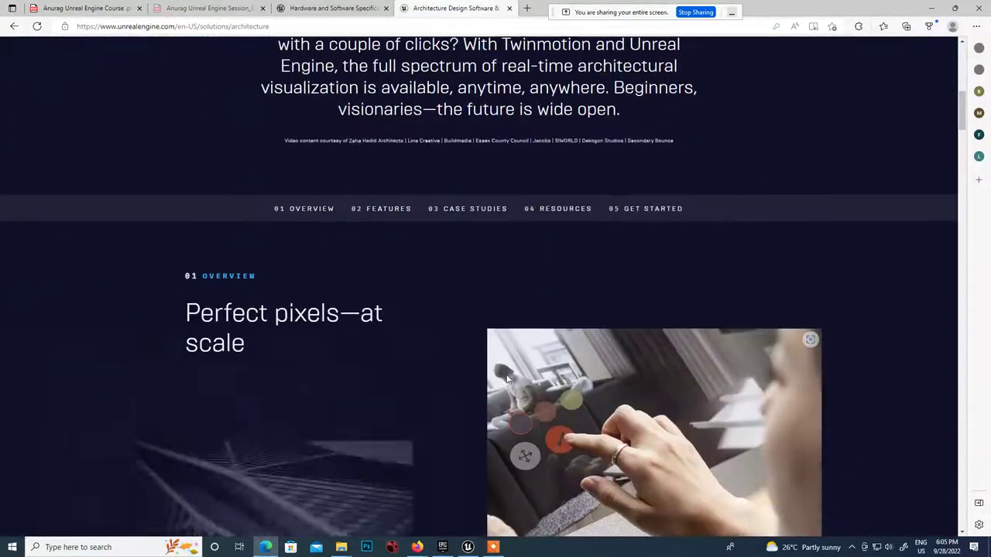
pyautogui.scroll(-2, 506, 374)
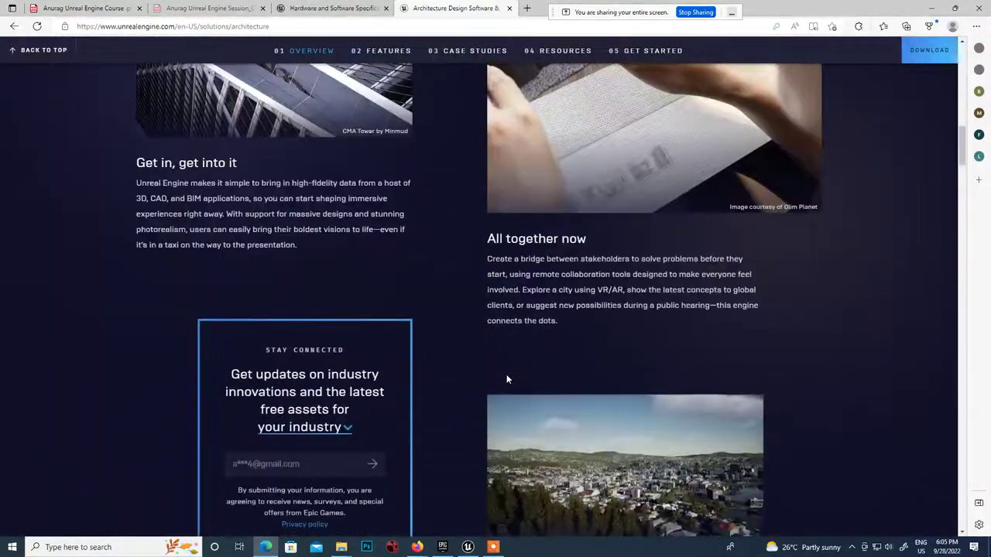
pyautogui.scroll(-3, 506, 374)
pyautogui.scroll(-5, 507, 374)
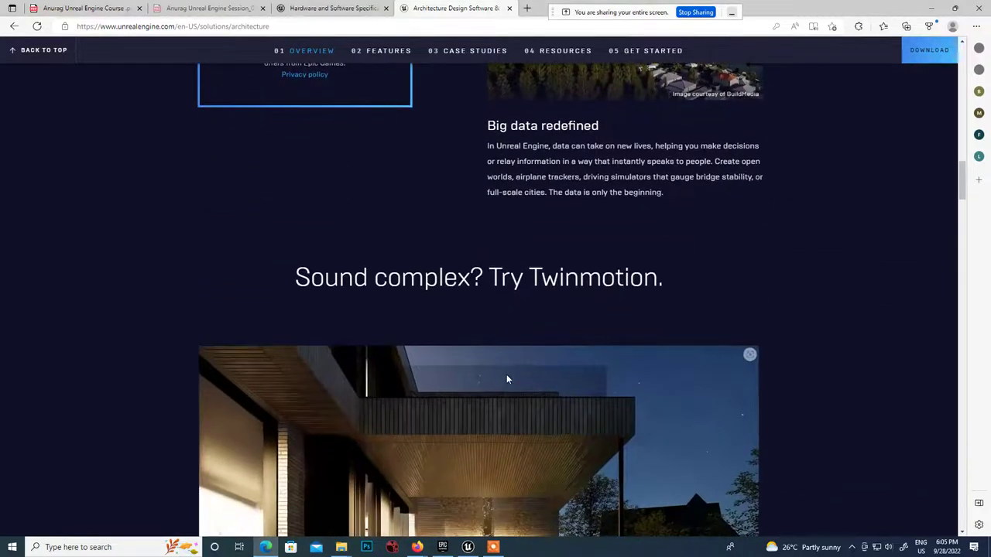
pyautogui.scroll(-2, 507, 379)
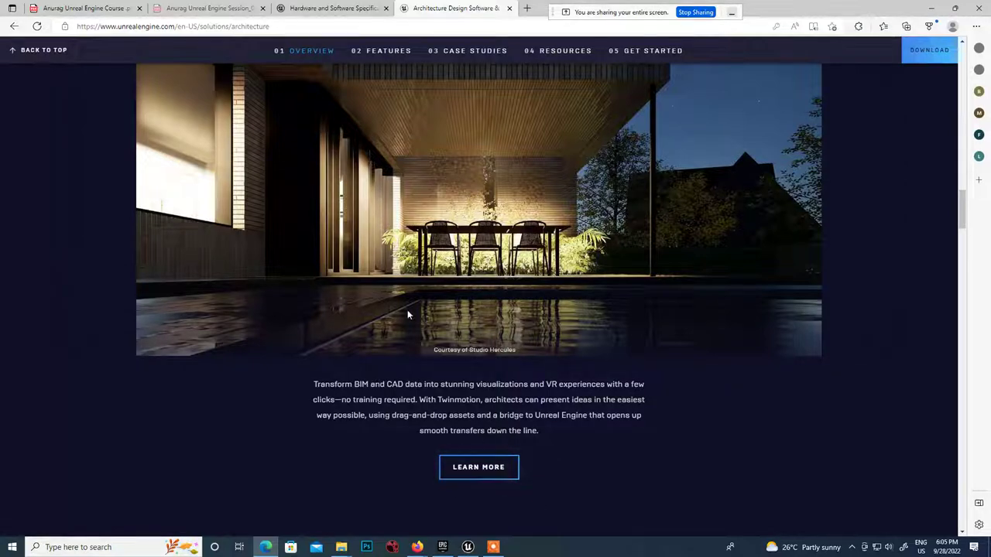
pyautogui.scroll(4, 407, 310)
pyautogui.scroll(2, 415, 205)
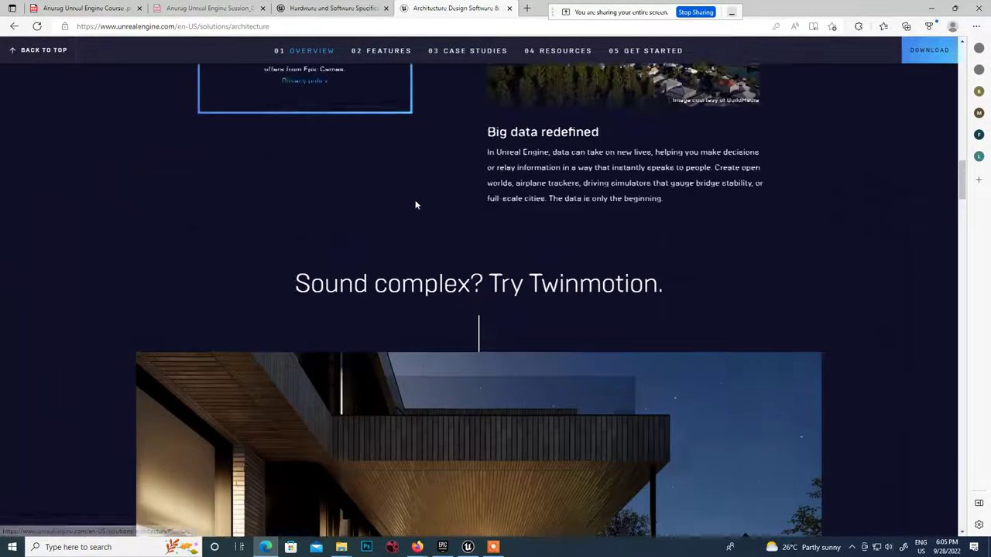
pyautogui.scroll(20, 297, 80)
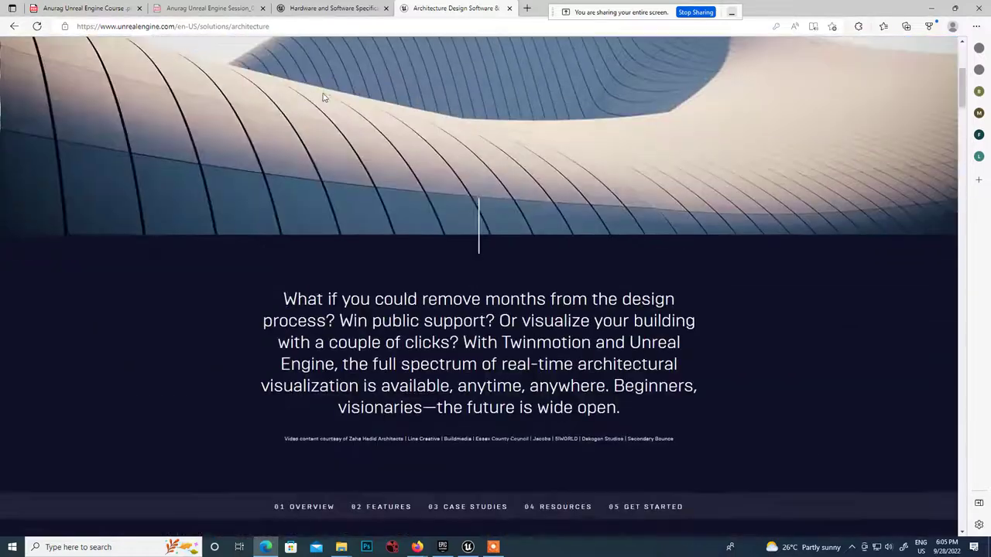
pyautogui.moveTo(274, 66)
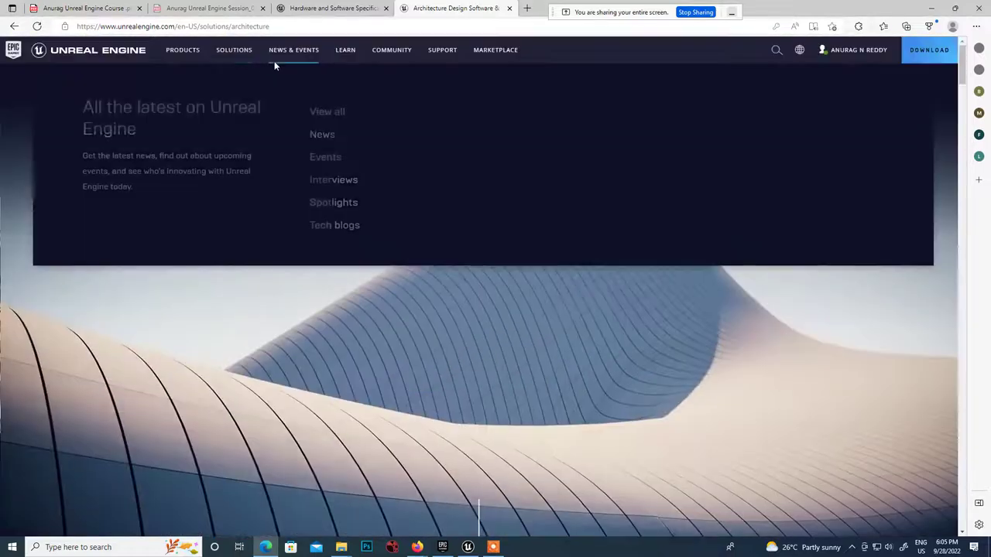
pyautogui.moveTo(237, 52)
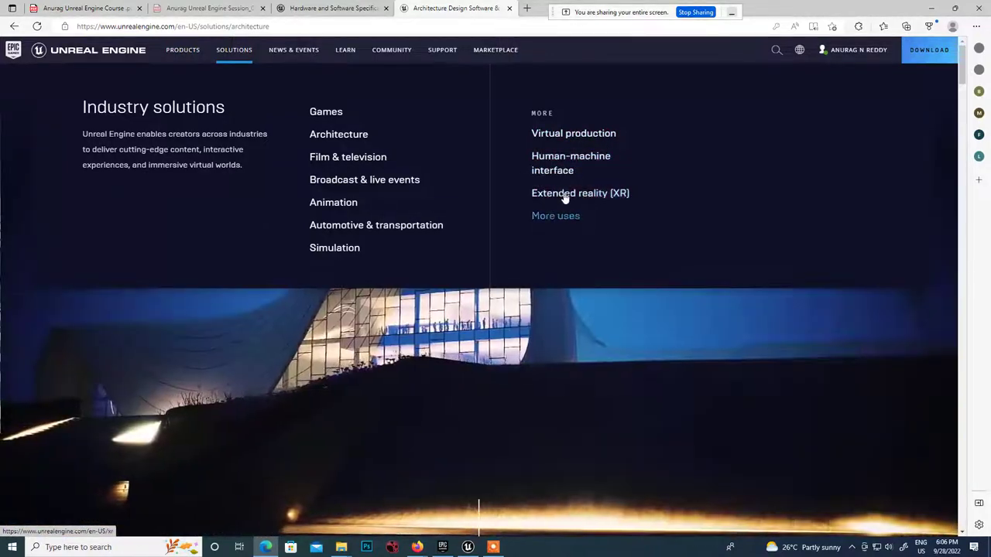
pyautogui.click(556, 217)
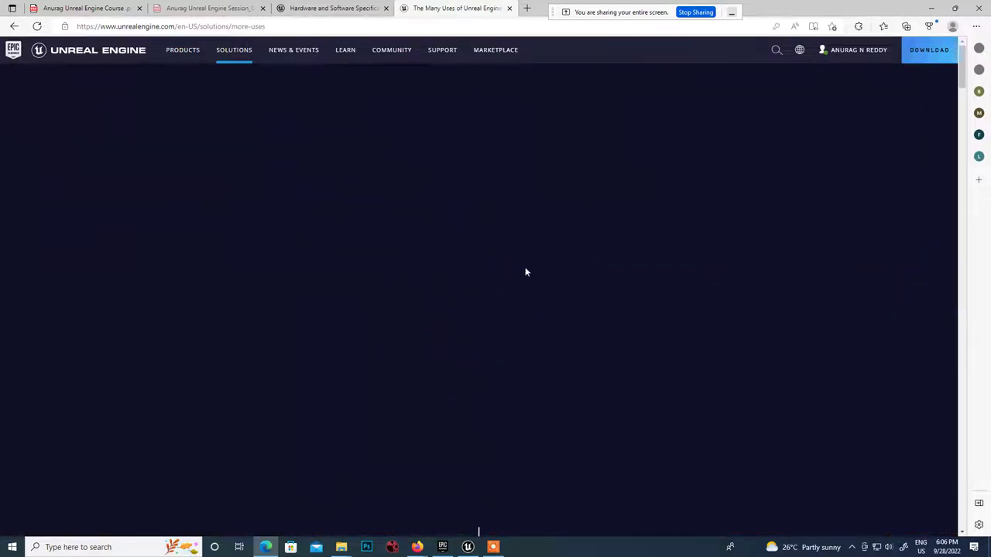
pyautogui.scroll(-10, 550, 266)
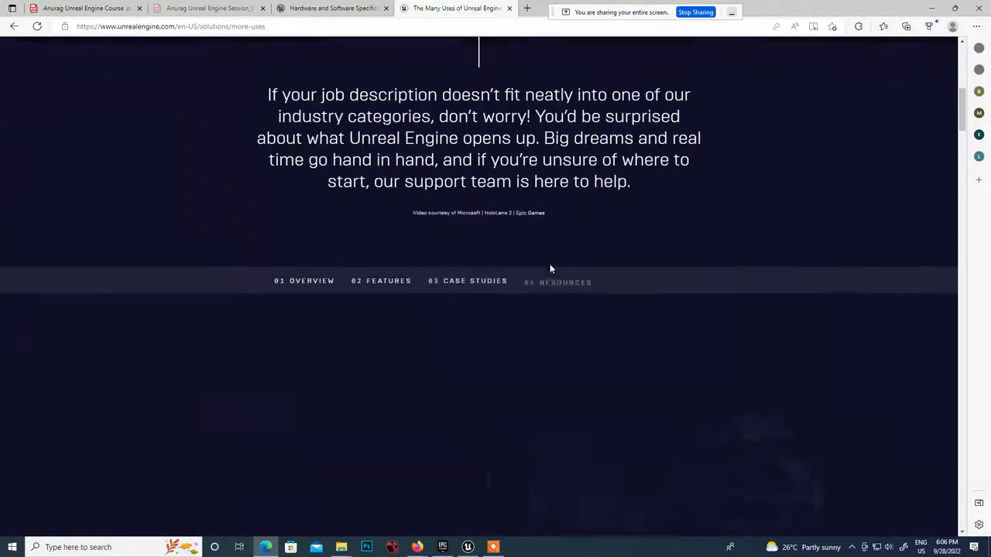
pyautogui.scroll(10, 551, 267)
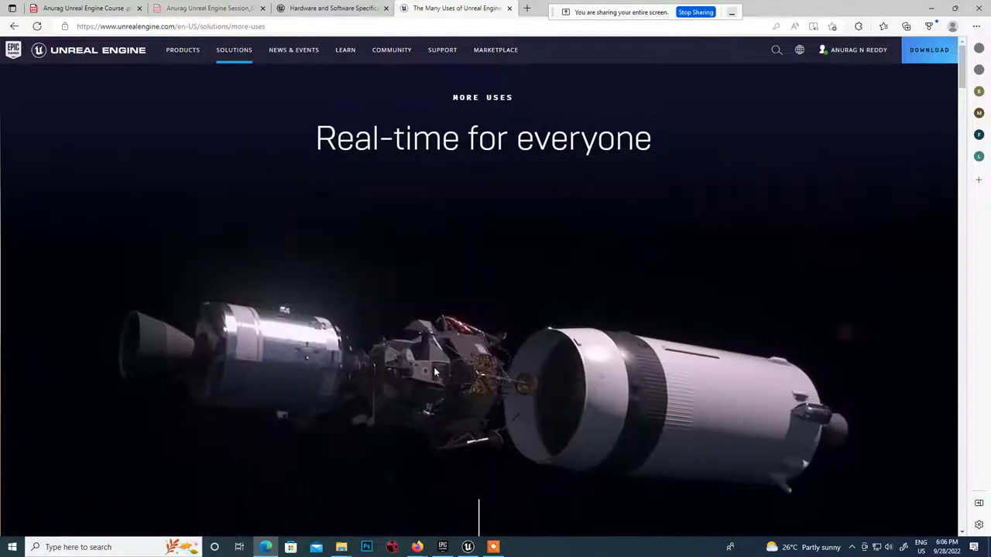
pyautogui.scroll(-2, 434, 373)
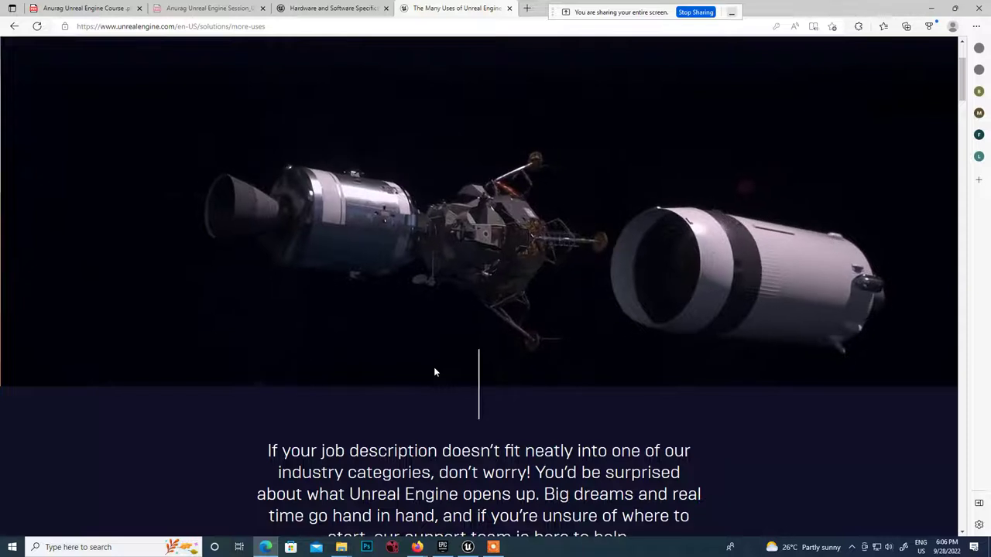
pyautogui.scroll(-1, 434, 372)
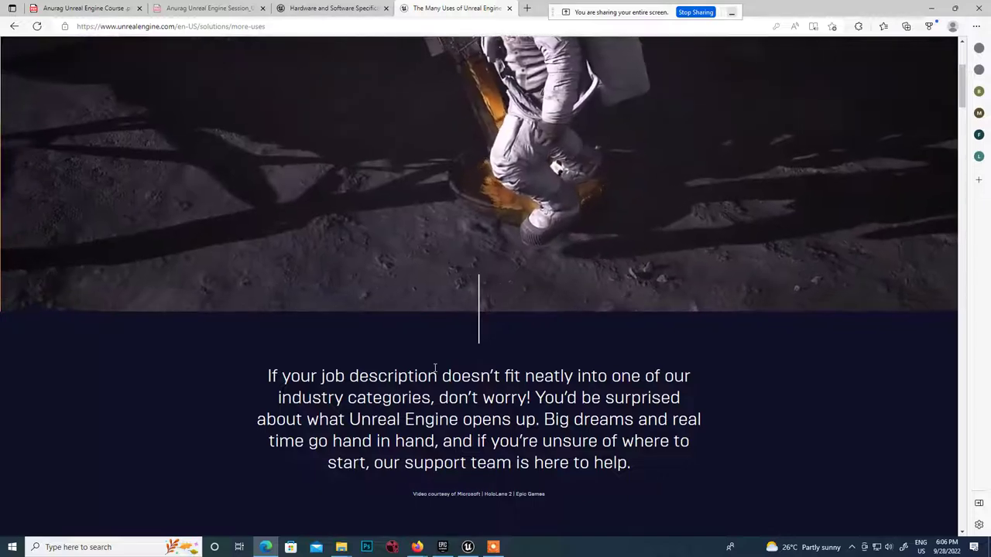
pyautogui.scroll(3, 435, 370)
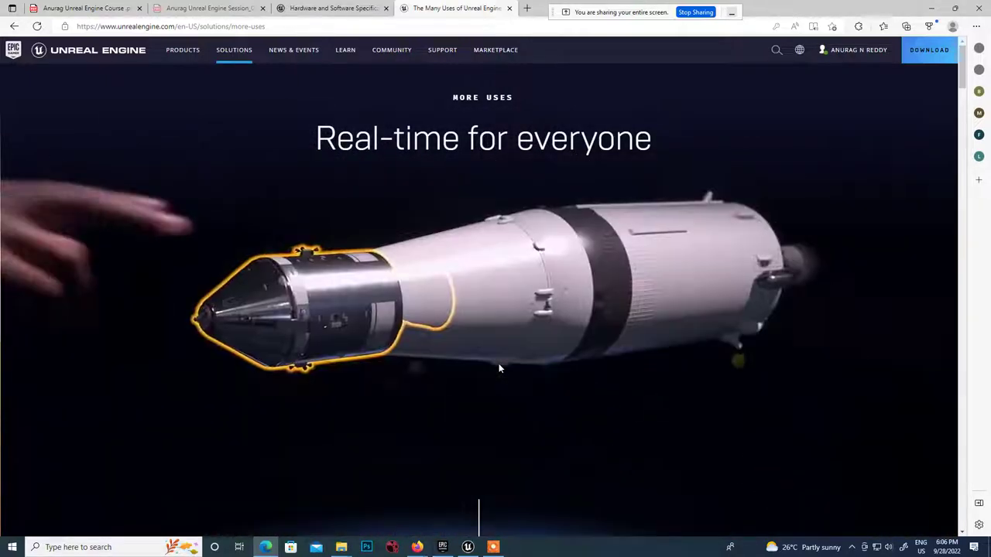
pyautogui.scroll(-2, 500, 368)
pyautogui.scroll(-1, 500, 369)
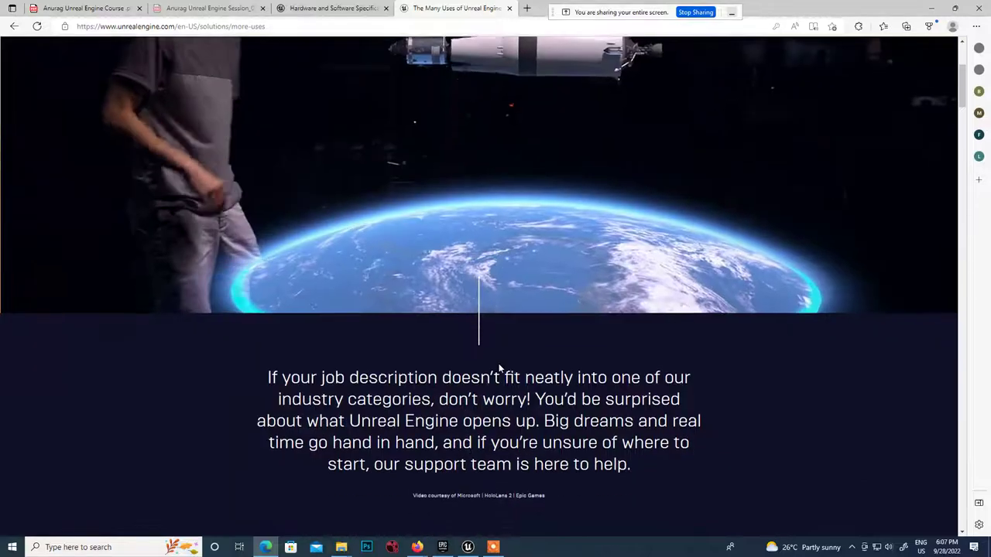
pyautogui.scroll(2, 500, 369)
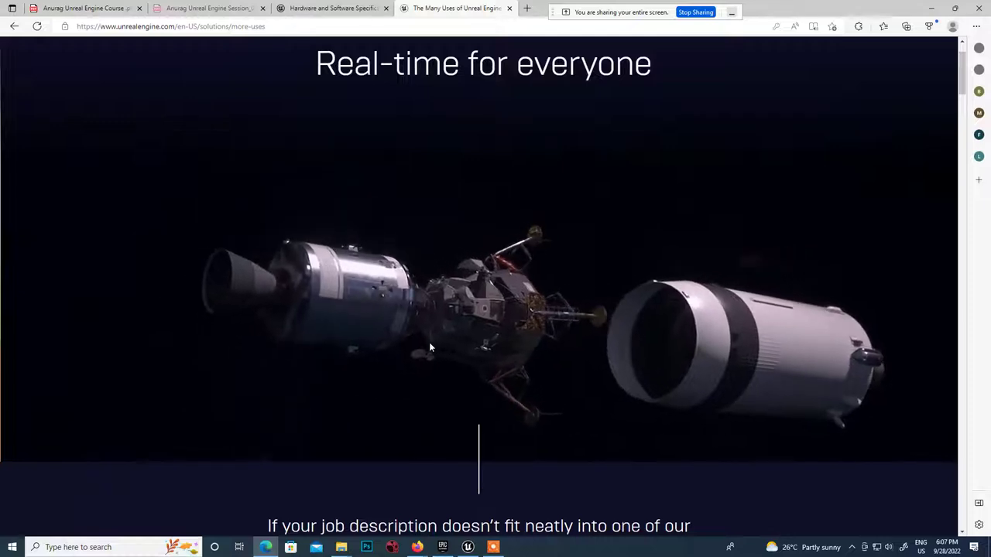
pyautogui.scroll(-1, 541, 380)
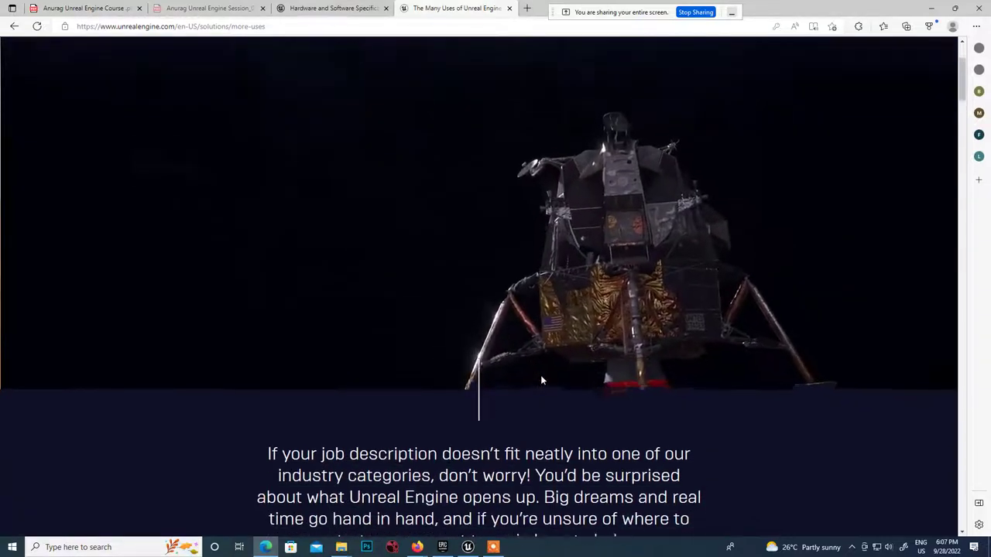
pyautogui.scroll(-5, 497, 379)
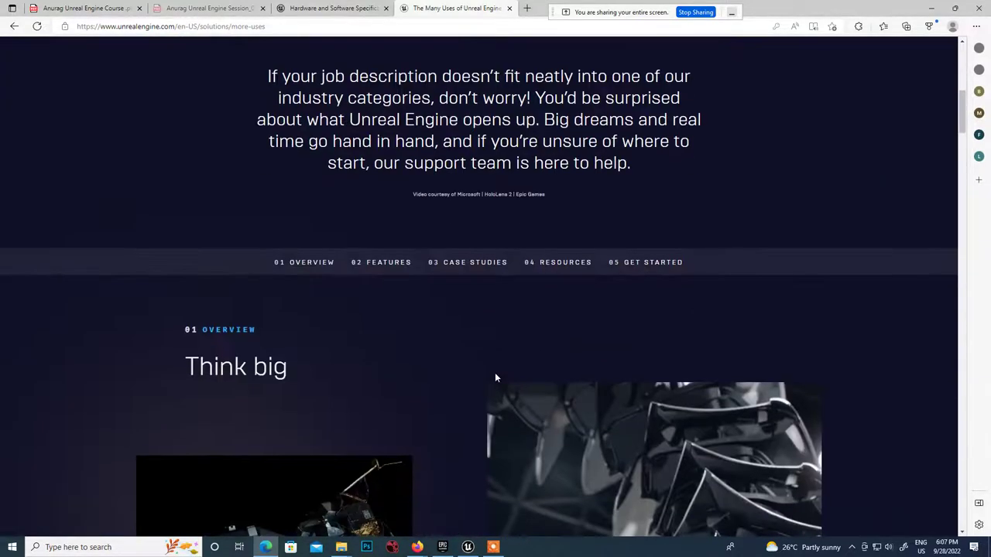
pyautogui.scroll(-4, 496, 378)
pyautogui.scroll(-3, 496, 377)
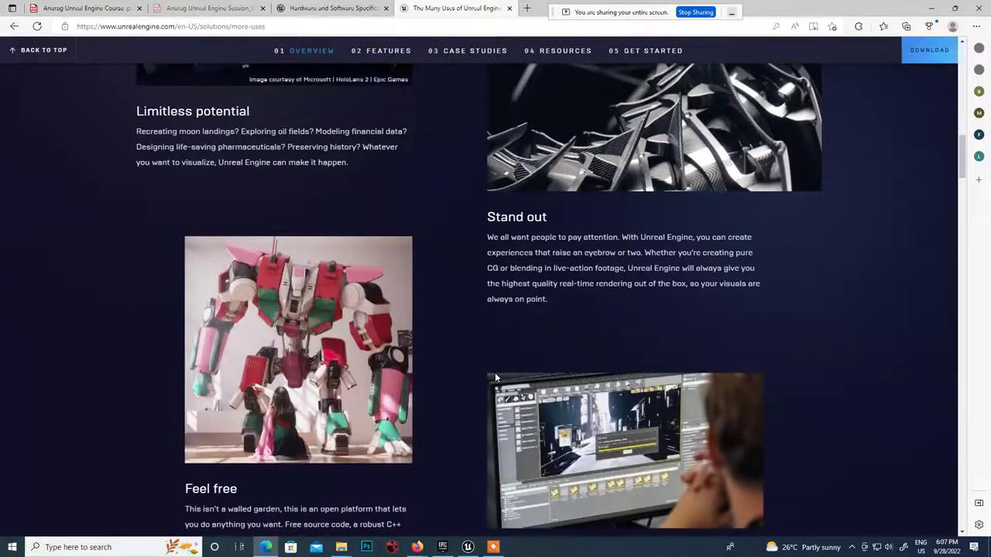
pyautogui.scroll(12, 495, 373)
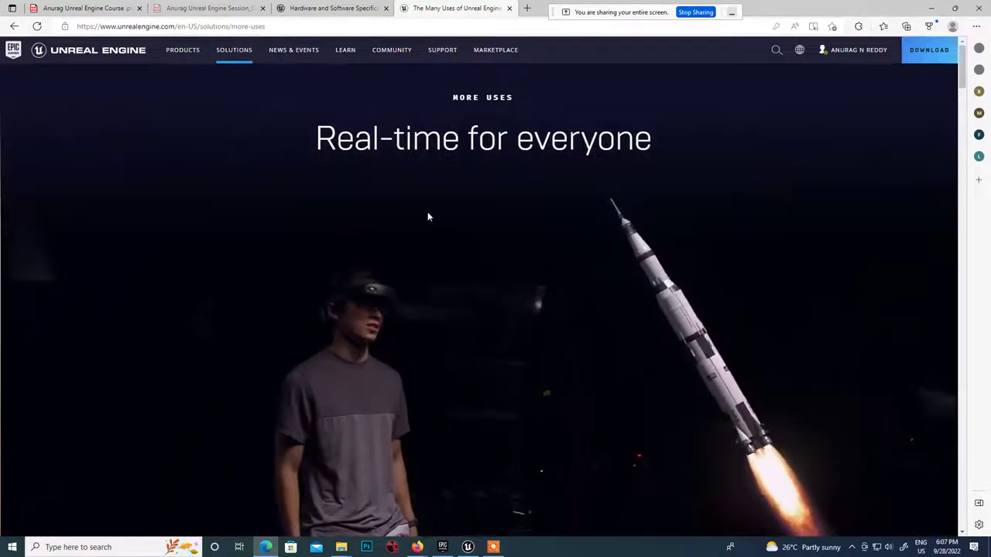
pyautogui.moveTo(182, 50)
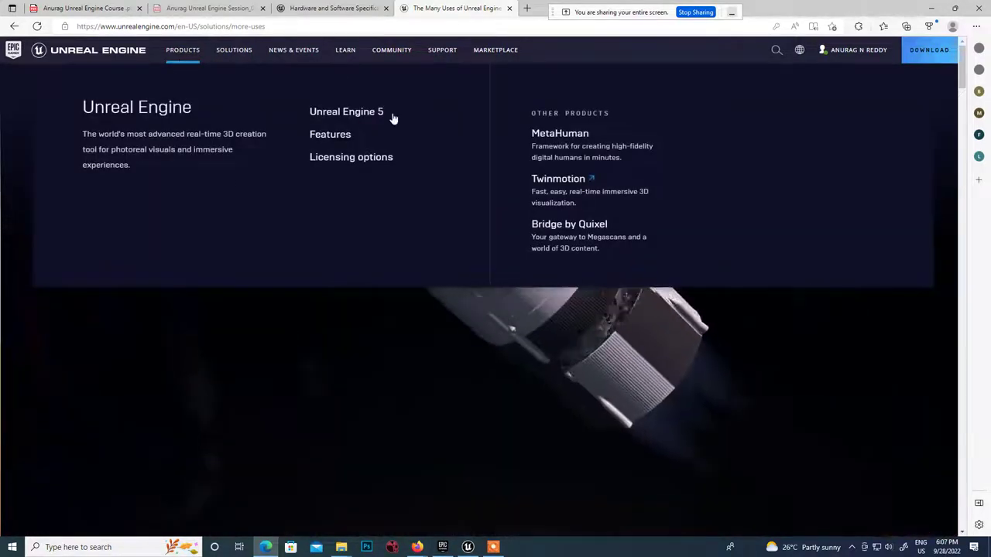
pyautogui.moveTo(284, 50)
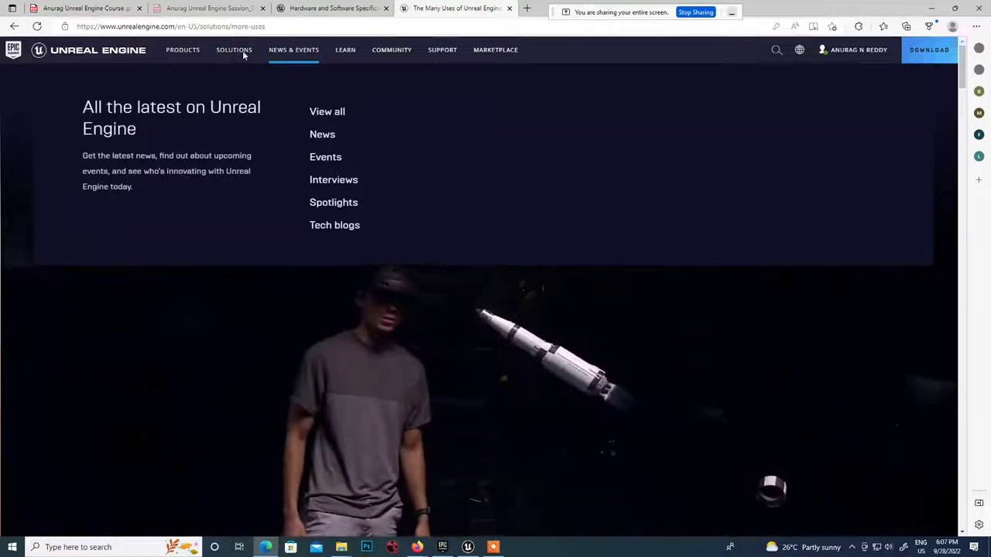
pyautogui.moveTo(227, 53)
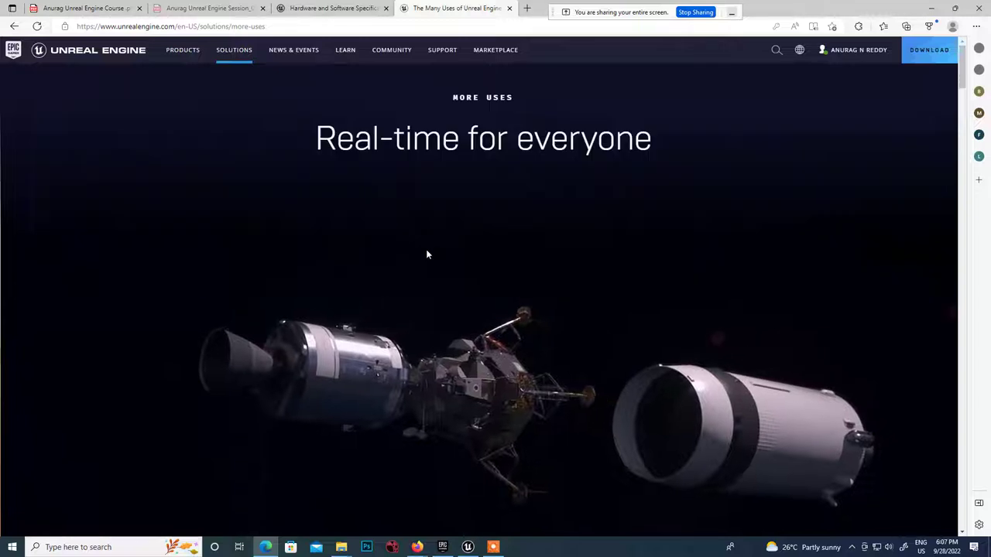
pyautogui.moveTo(199, 88)
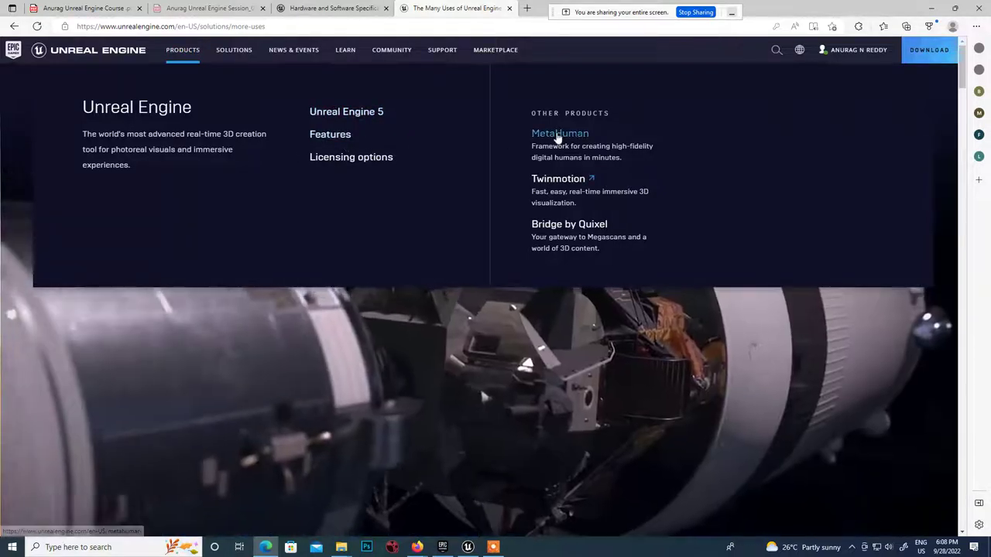
# Go to the MetaHuman product page and launch MetaHuman Creator's 'Select a version' screen
pyautogui.click(560, 134)
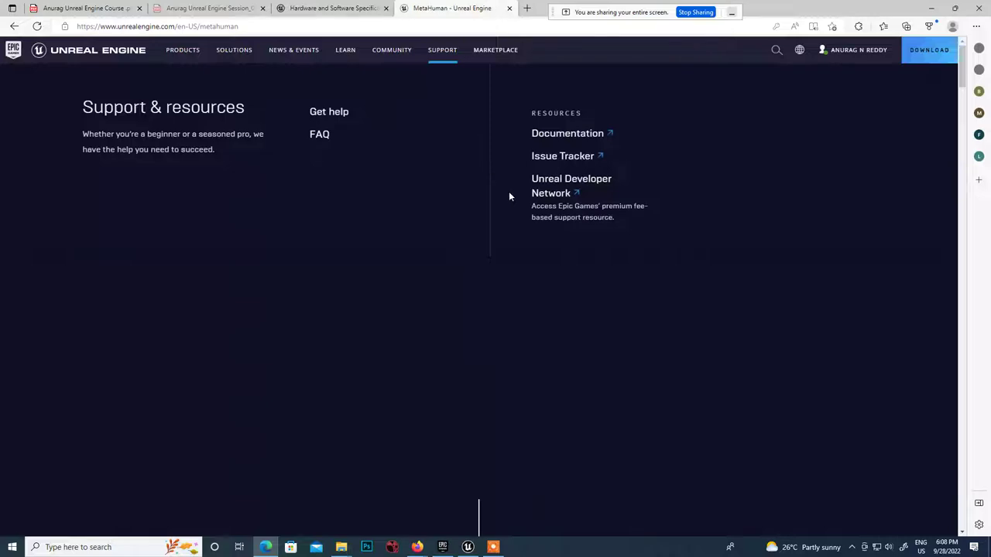
pyautogui.scroll(-3, 689, 340)
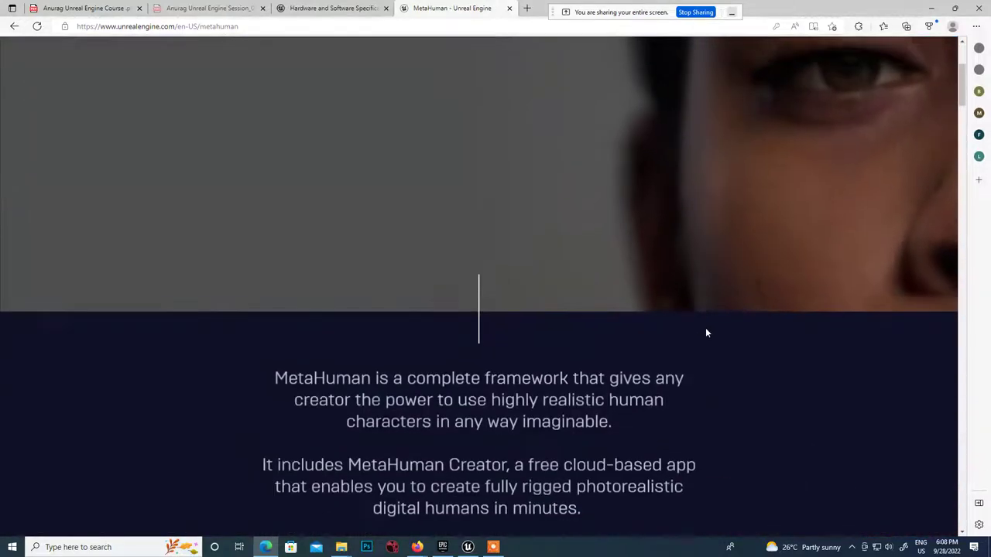
pyautogui.scroll(-2, 697, 247)
pyautogui.scroll(3, 795, 288)
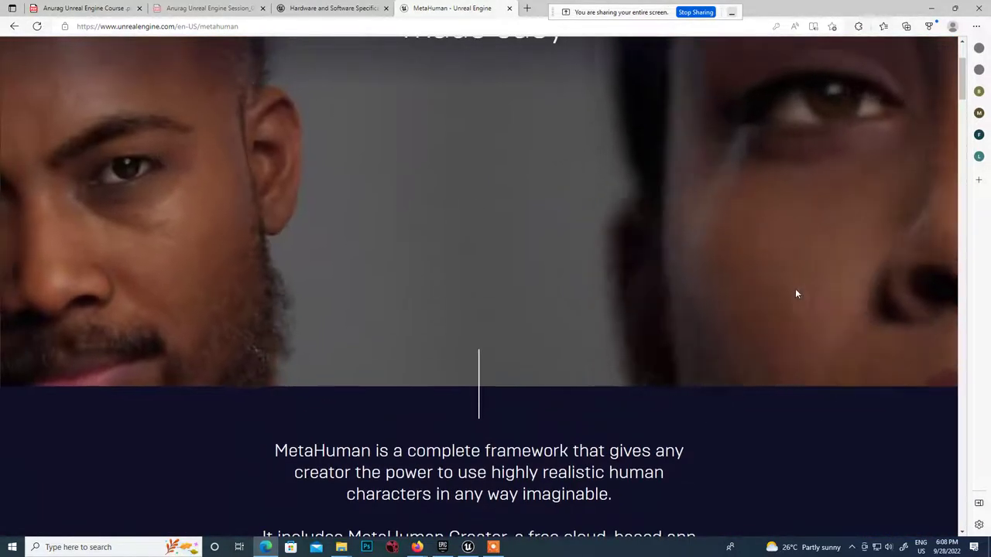
pyautogui.scroll(-3, 298, 257)
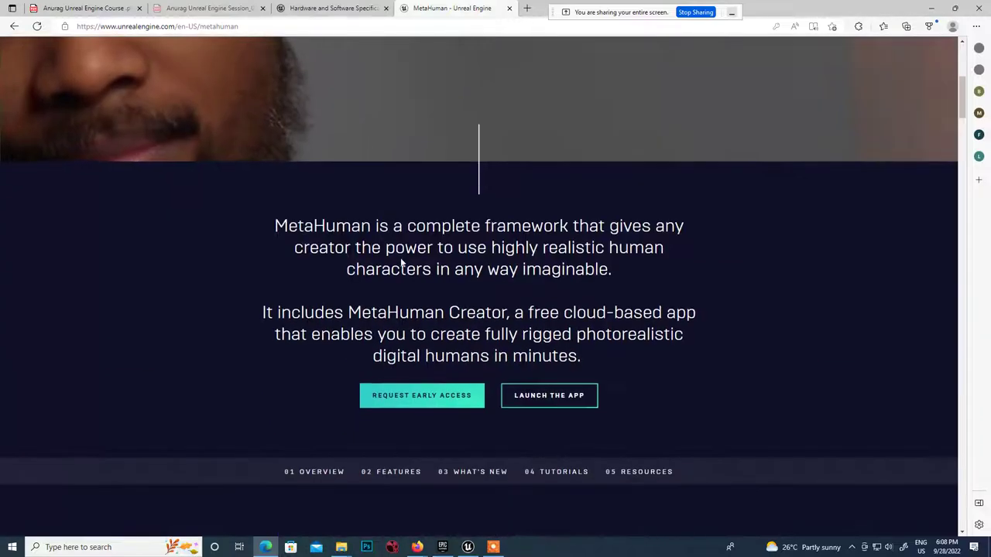
pyautogui.click(554, 409)
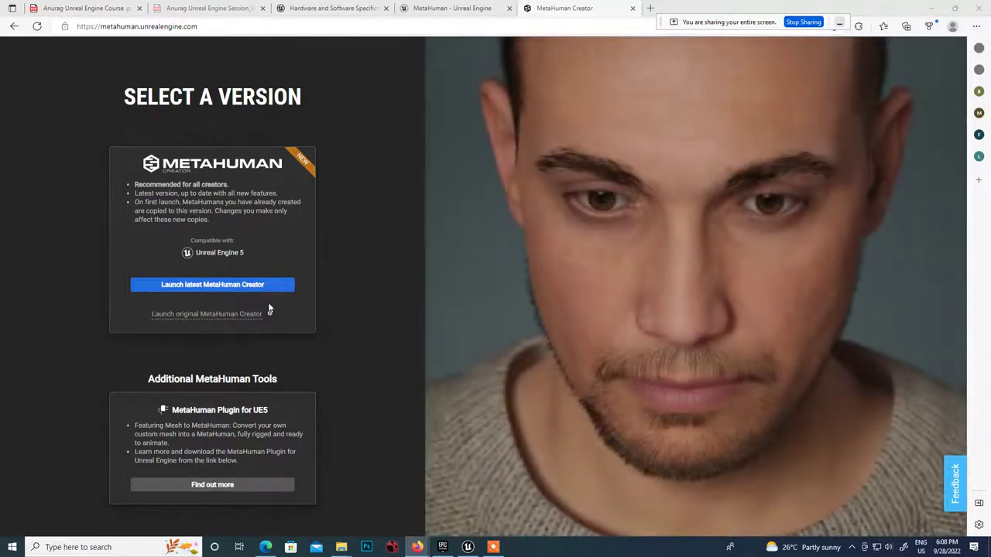
# Start the latest MetaHuman Creator, then return to the top of the MetaHuman product page
pyautogui.click(189, 286)
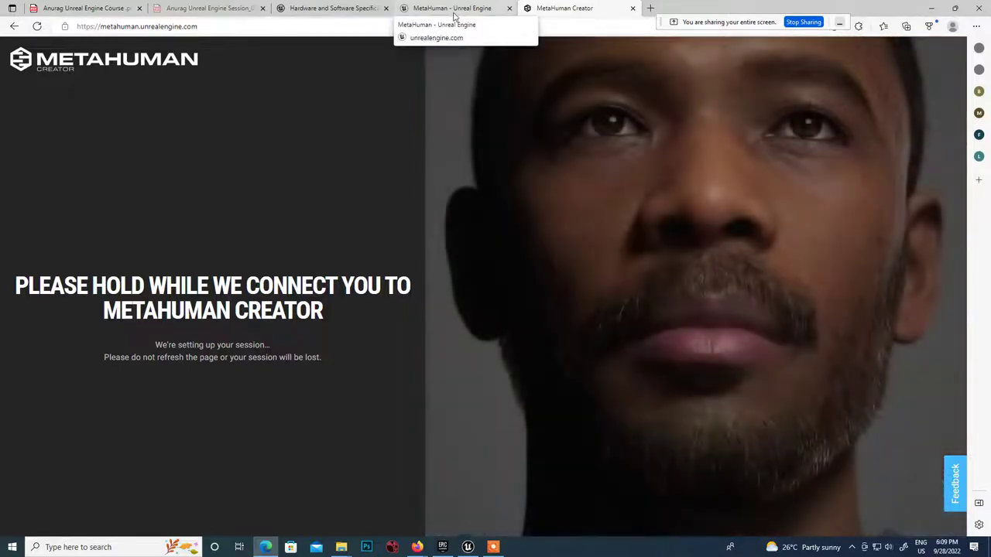
pyautogui.click(453, 11)
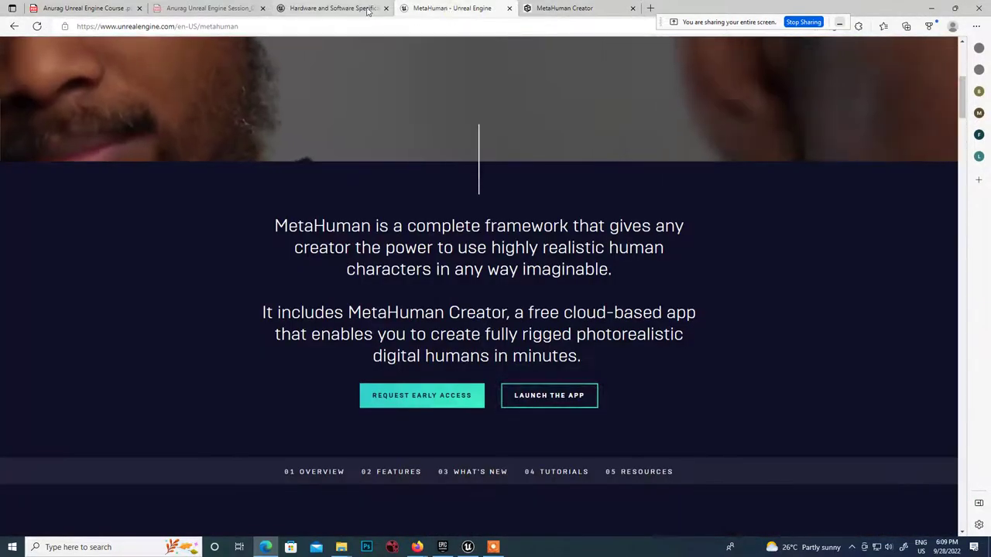
pyautogui.scroll(2, 480, 228)
pyautogui.scroll(2, 544, 229)
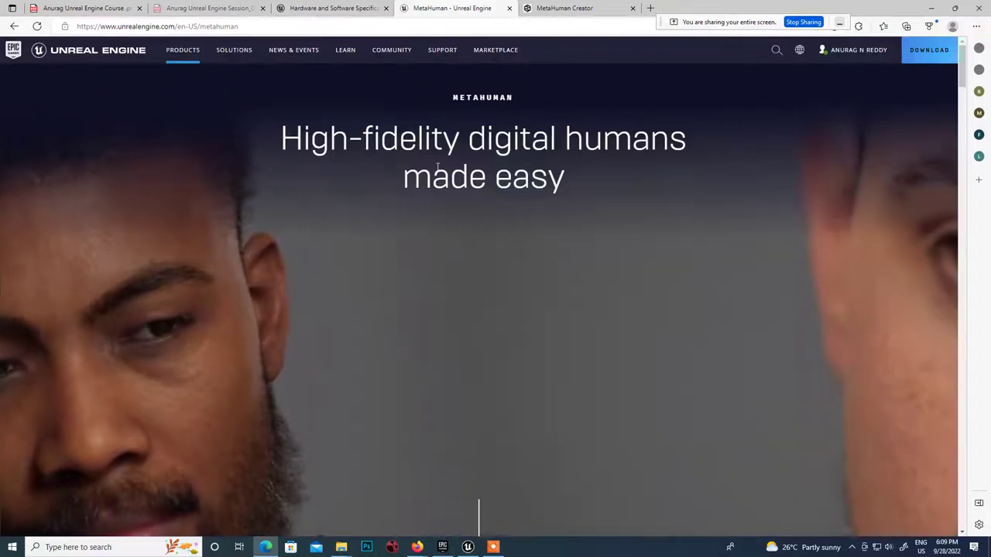
# On the Hardware and Software Specifications page, highlight the 8 GB RAM memory requirement
pyautogui.click(321, 9)
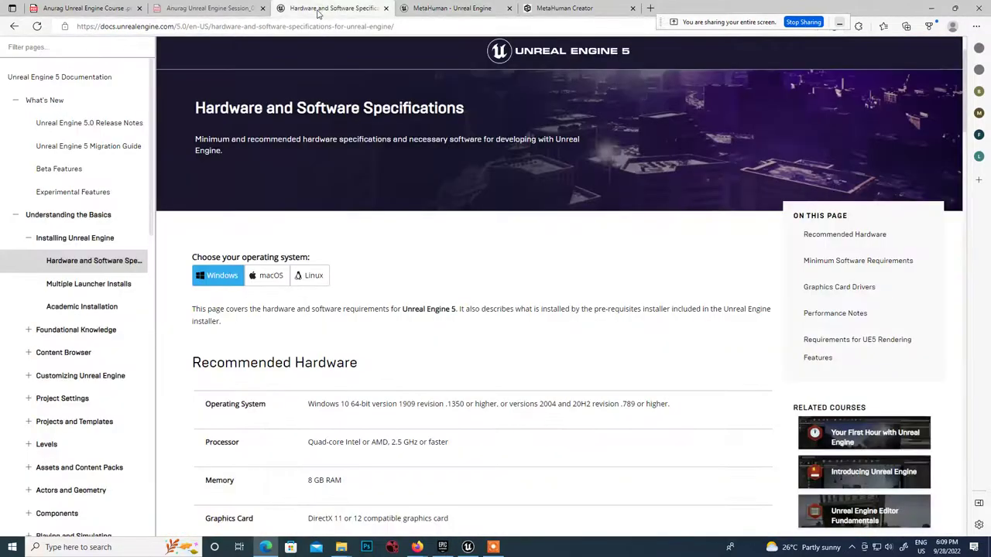
pyautogui.scroll(-3, 282, 319)
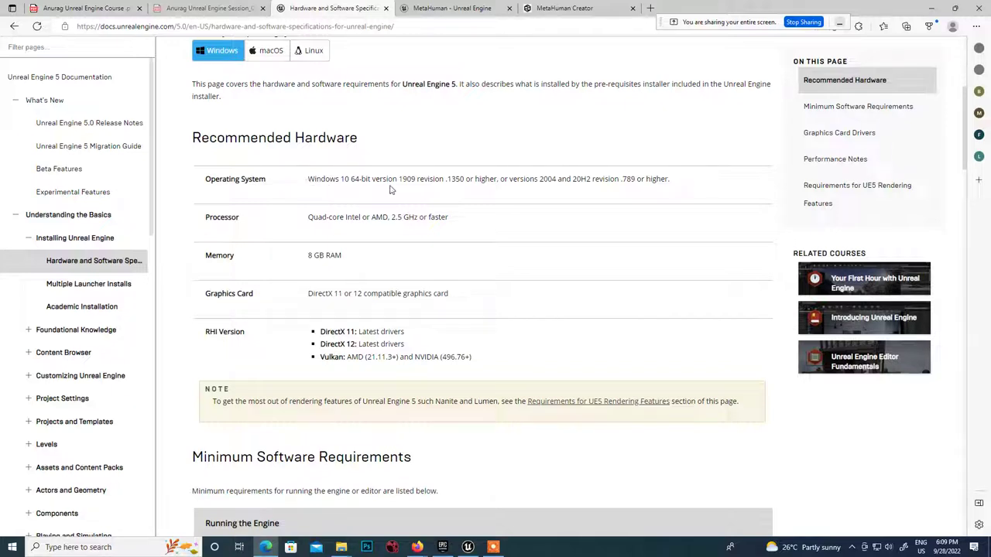
pyautogui.moveTo(305, 261); pyautogui.dragTo(348, 267)
pyautogui.click(329, 276)
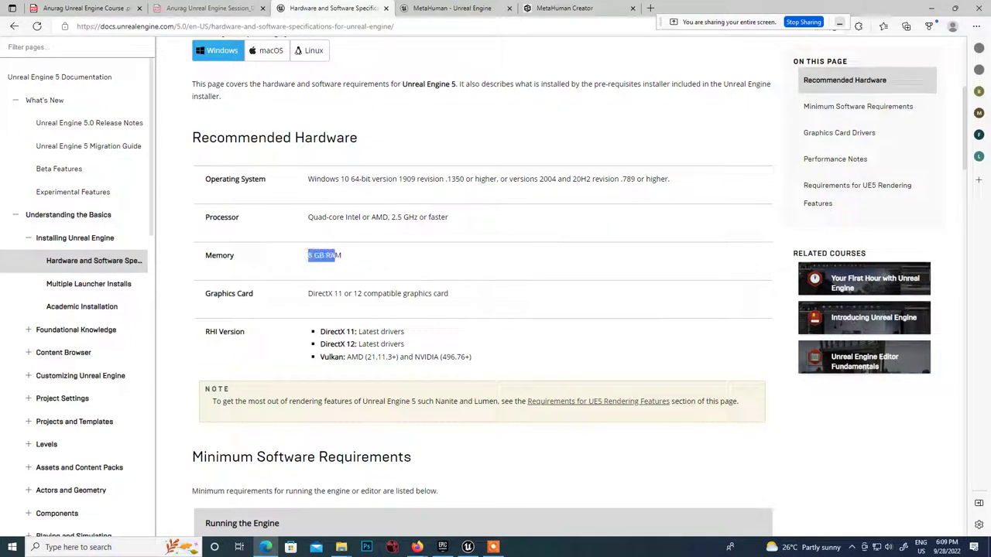
pyautogui.moveTo(335, 261); pyautogui.dragTo(338, 265)
pyautogui.scroll(-1, 356, 324)
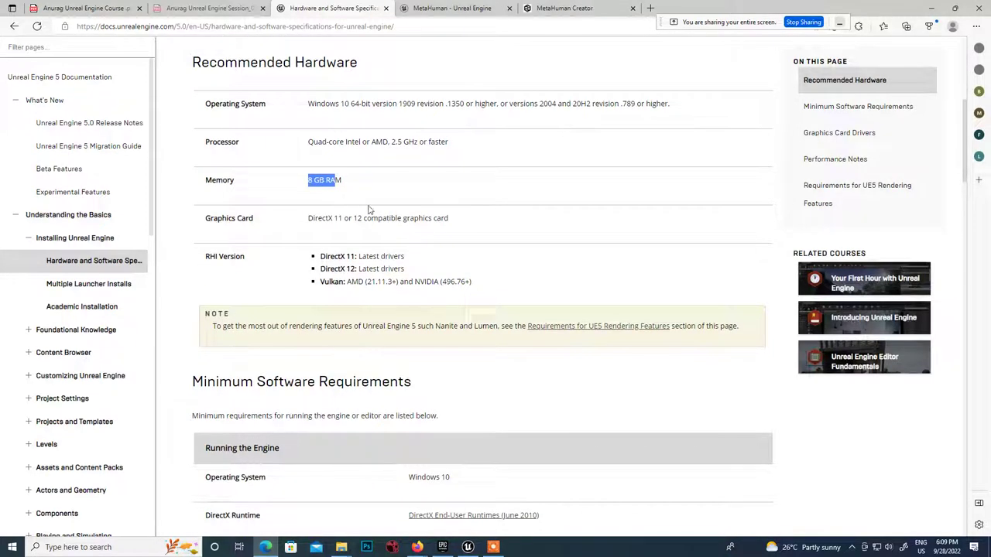
pyautogui.click(347, 191)
pyautogui.moveTo(354, 184); pyautogui.dragTo(299, 184)
pyautogui.click(323, 168)
pyautogui.click(378, 204)
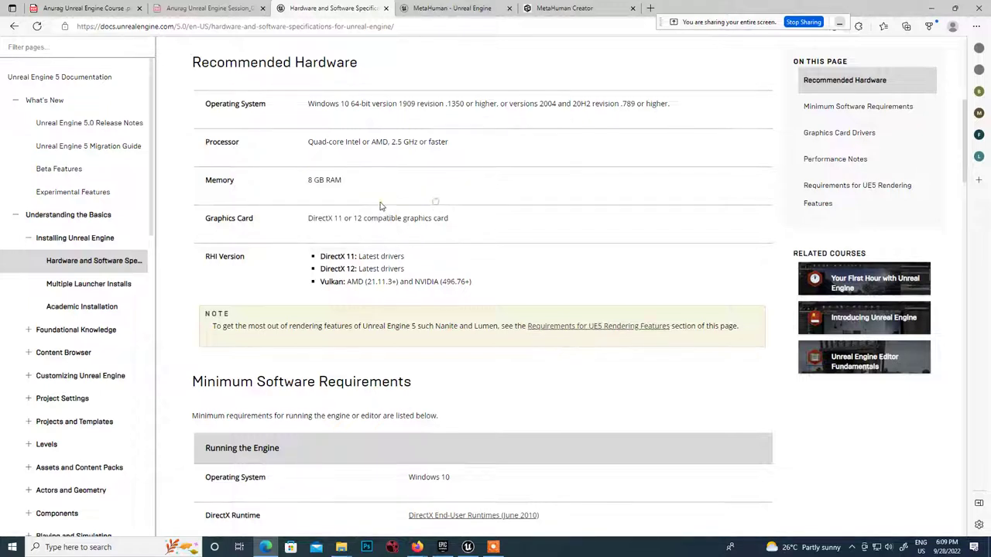
pyautogui.moveTo(302, 183); pyautogui.dragTo(338, 181)
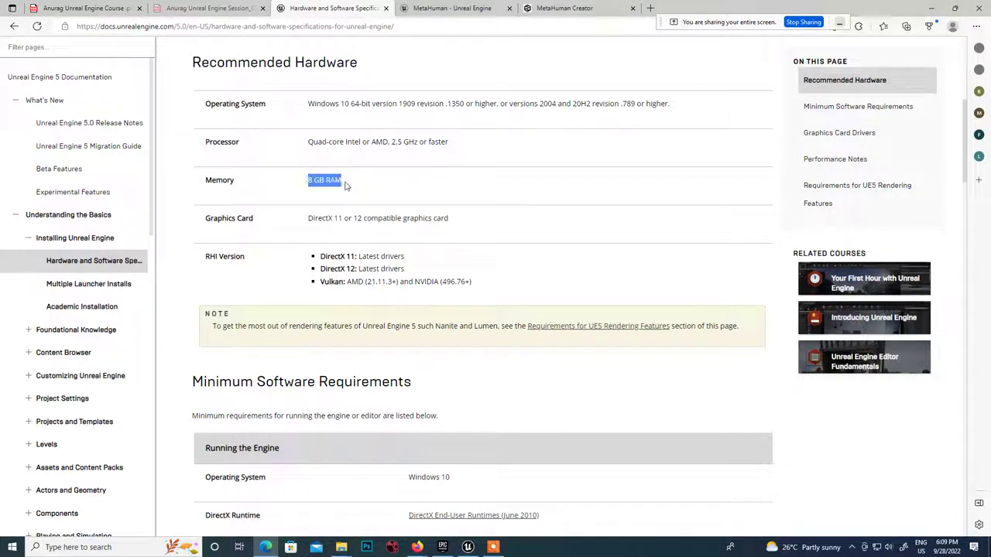
pyautogui.click(307, 181)
pyautogui.moveTo(307, 181); pyautogui.dragTo(345, 184)
# Scroll through the recommended hardware list and clear the 8 GB RAM highlight
pyautogui.scroll(-5, 392, 299)
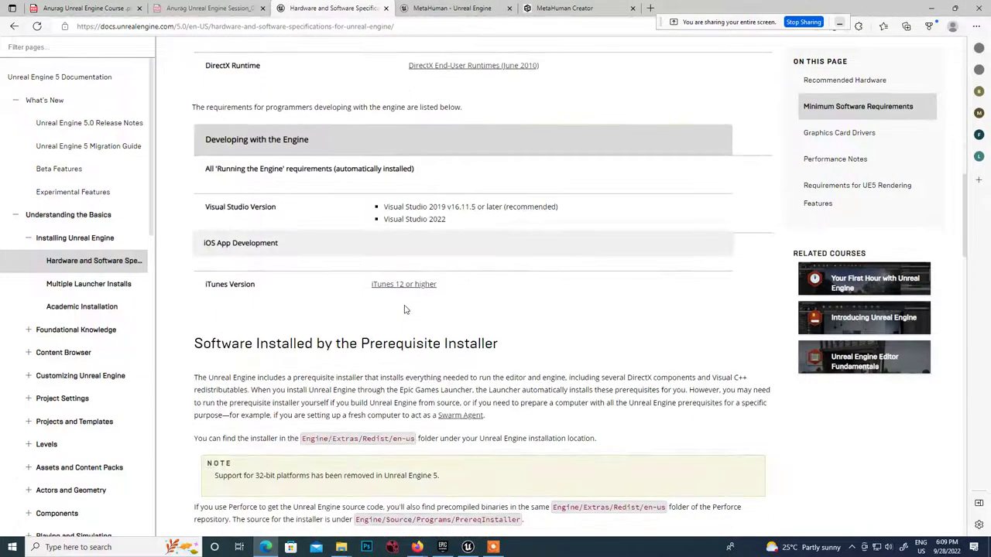
pyautogui.scroll(5, 403, 306)
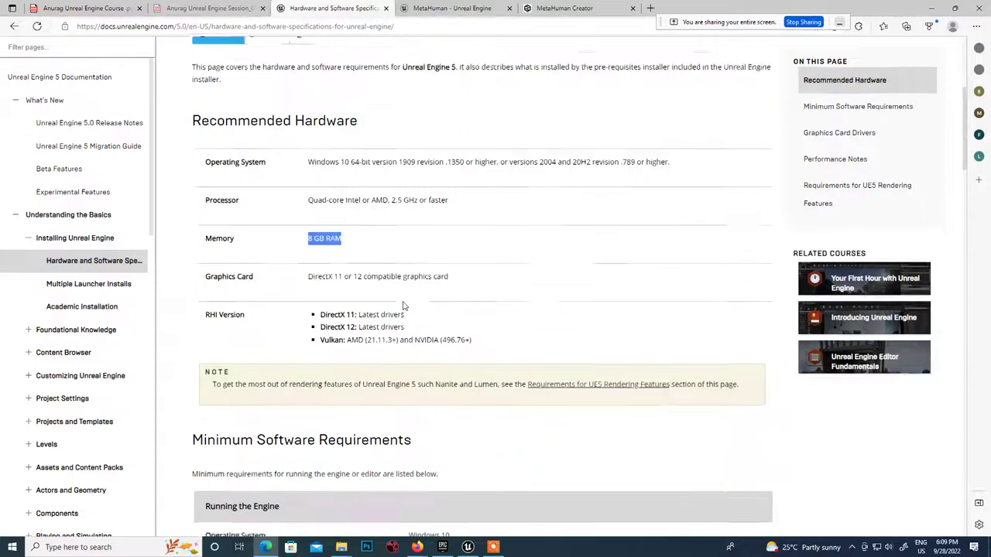
pyautogui.scroll(2, 402, 304)
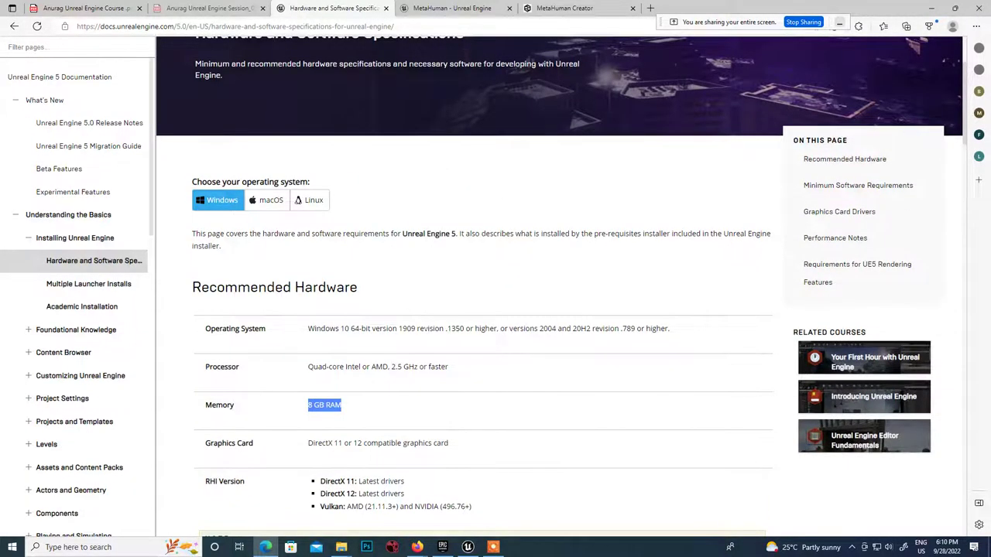
pyautogui.scroll(-1, 359, 315)
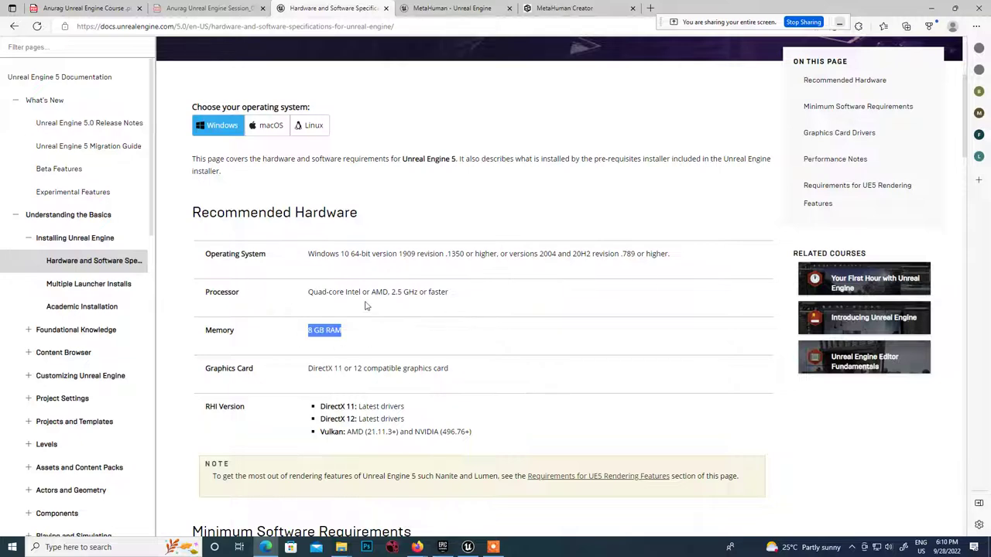
pyautogui.scroll(-2, 348, 310)
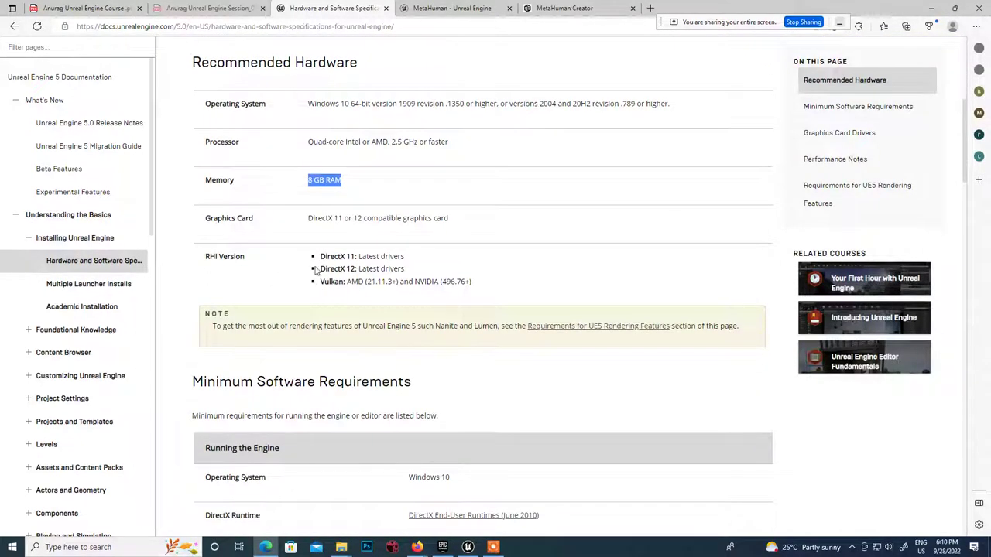
pyautogui.scroll(1, 422, 243)
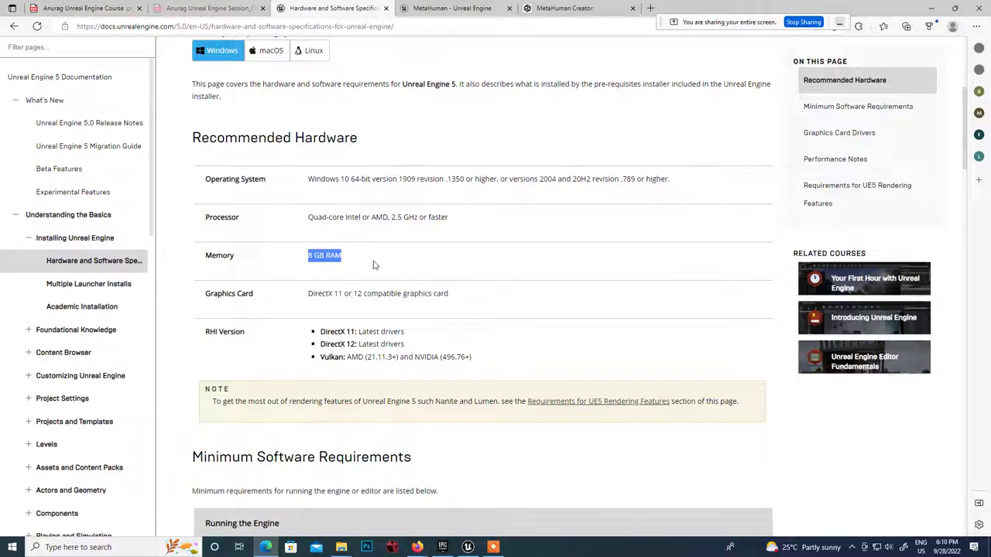
pyautogui.scroll(2, 376, 271)
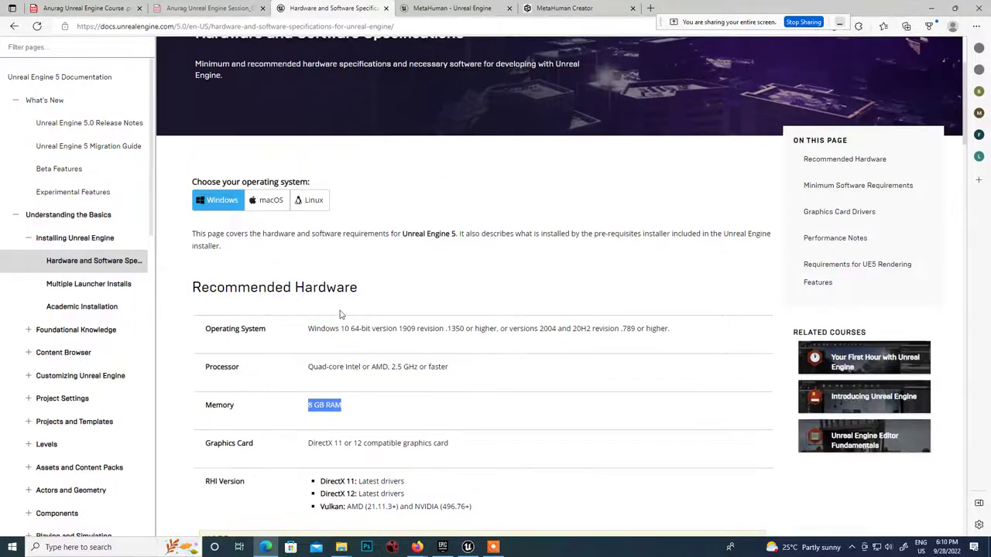
pyautogui.scroll(-1, 381, 338)
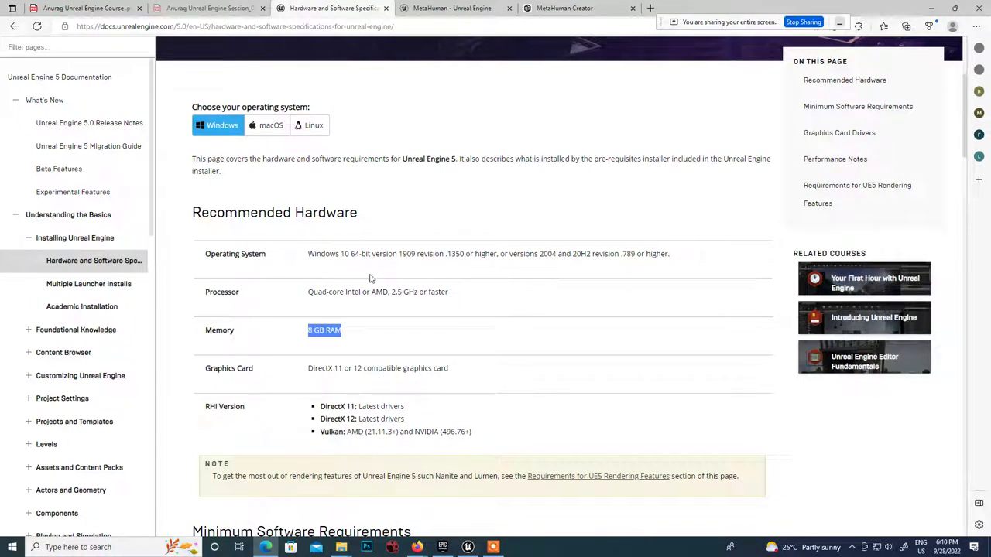
pyautogui.click(348, 333)
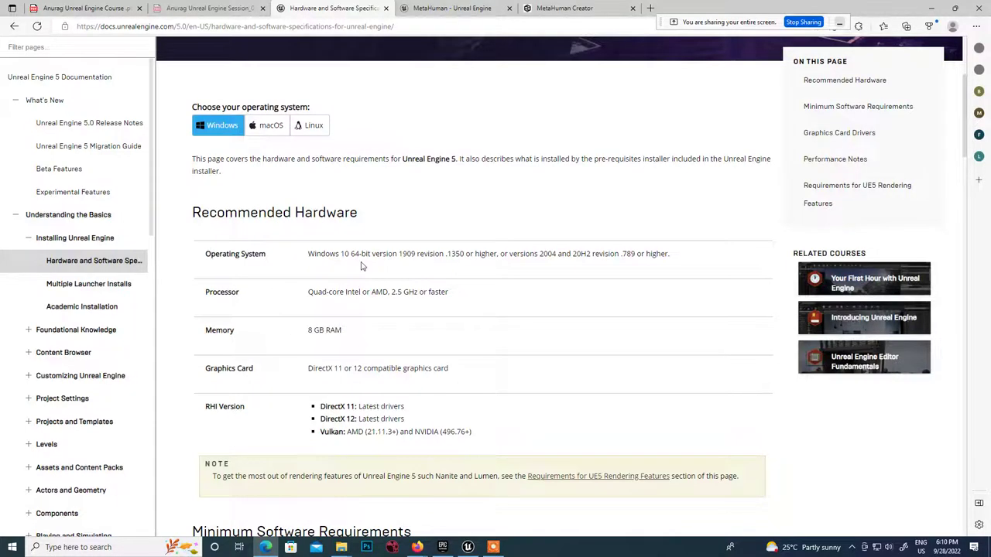
pyautogui.scroll(2, 447, 207)
pyautogui.scroll(-2, 322, 324)
# Highlight the recommended hardware table, then go back to the MetaHuman product page
pyautogui.moveTo(308, 256); pyautogui.dragTo(452, 402)
pyautogui.click(417, 319)
pyautogui.click(439, 9)
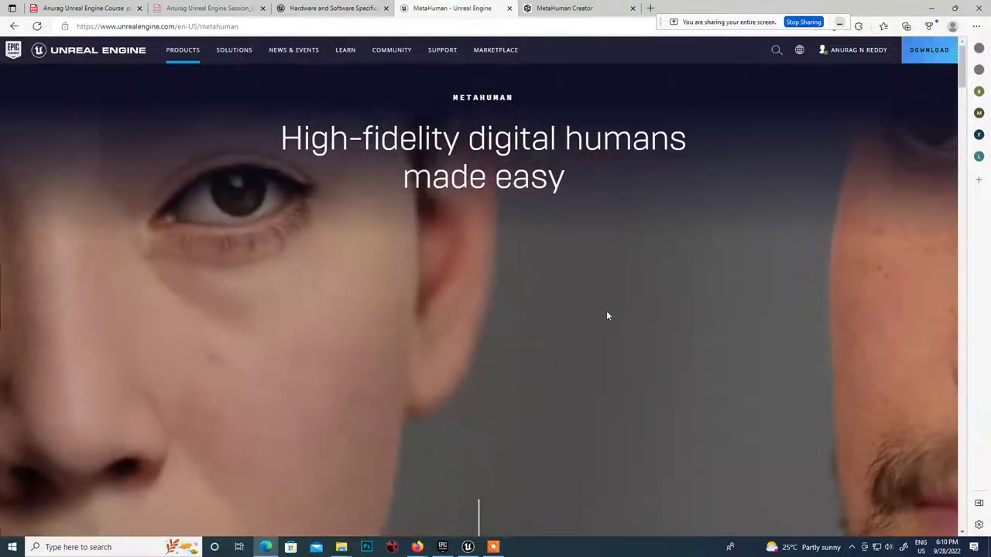
# Switch to the MetaHuman Creator browser tab showing the preset character gallery
pyautogui.click(554, 6)
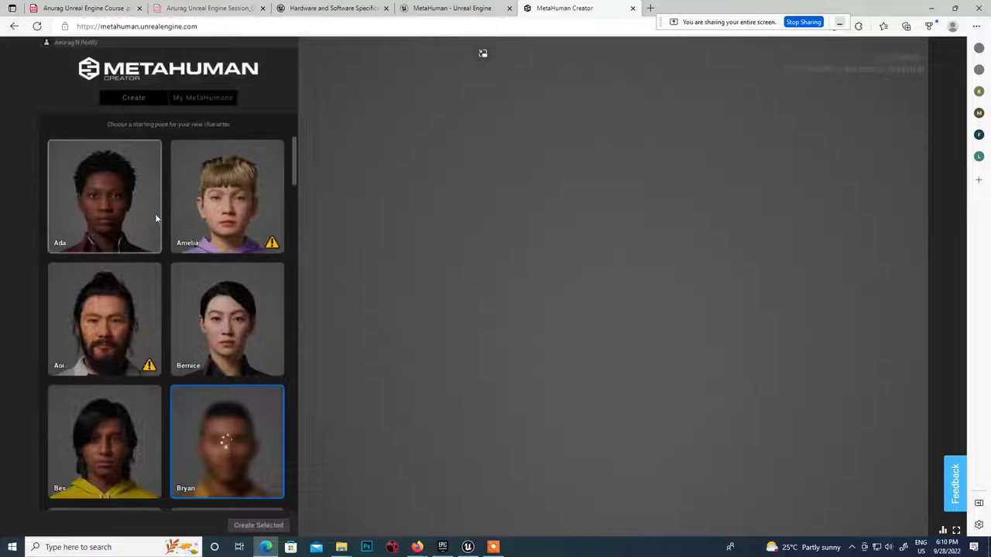
# Select the Ada preset and create a new MetaHuman from it
pyautogui.click(132, 195)
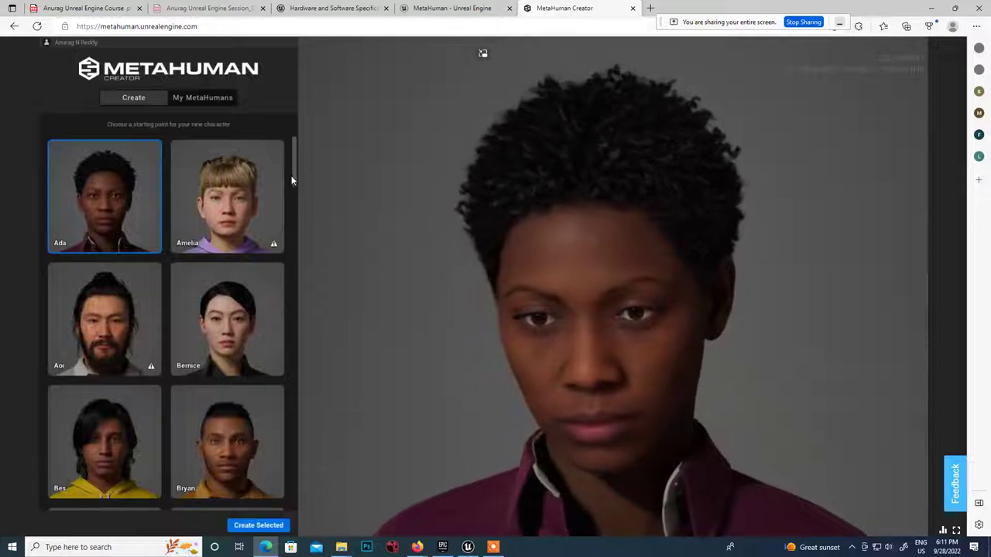
pyautogui.scroll(-5, 292, 186)
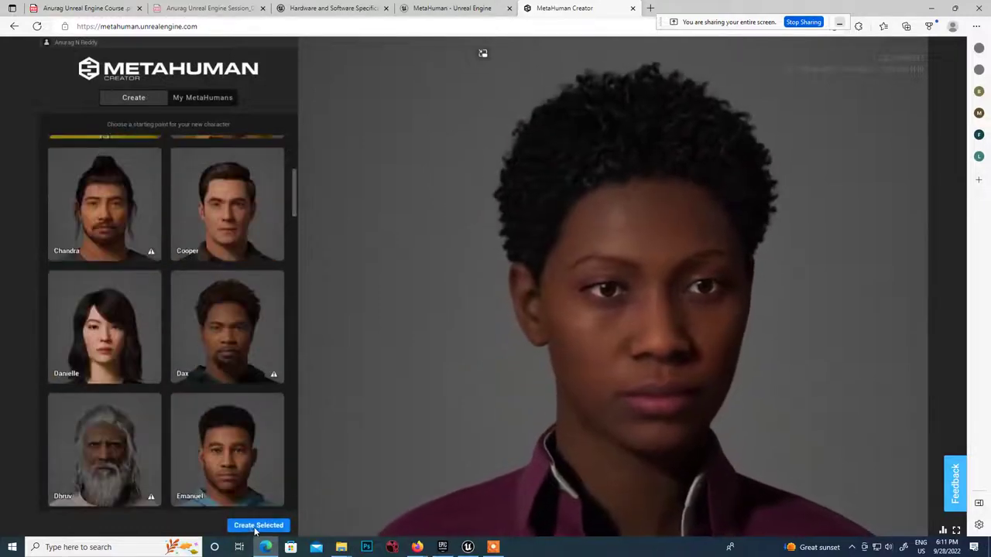
pyautogui.click(257, 526)
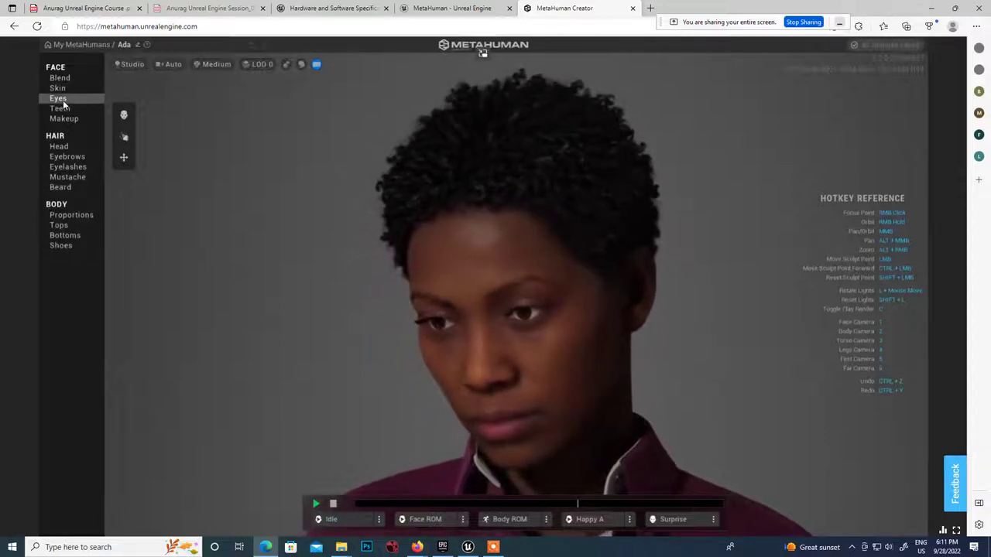
# Give Ada light grey eyes with eye Preset 009, then bring up the face Blend panel
pyautogui.click(60, 99)
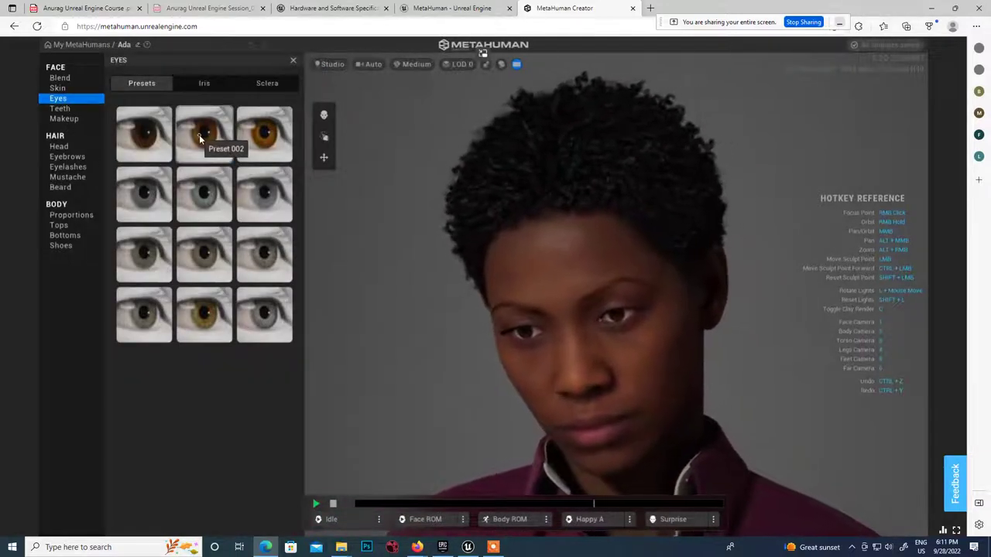
pyautogui.click(200, 138)
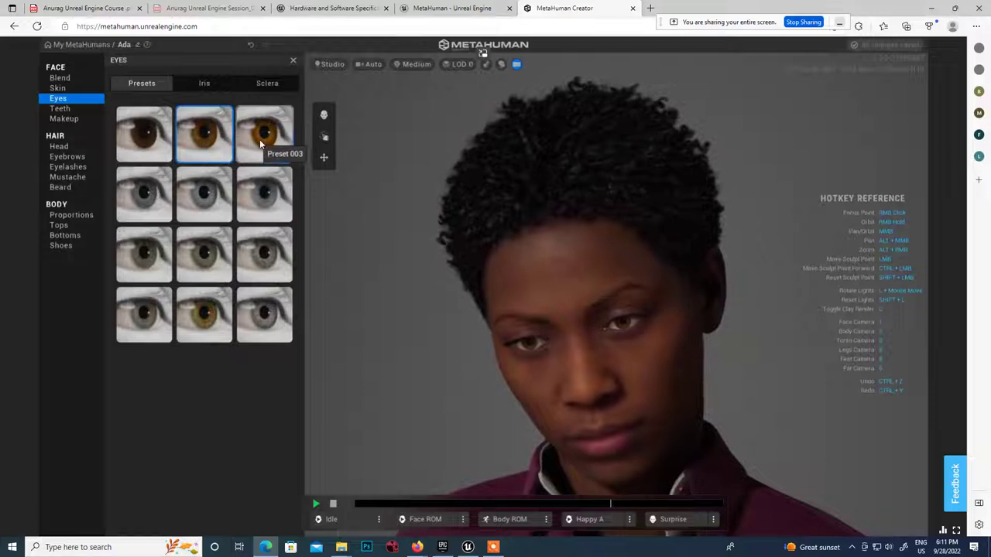
pyautogui.click(261, 144)
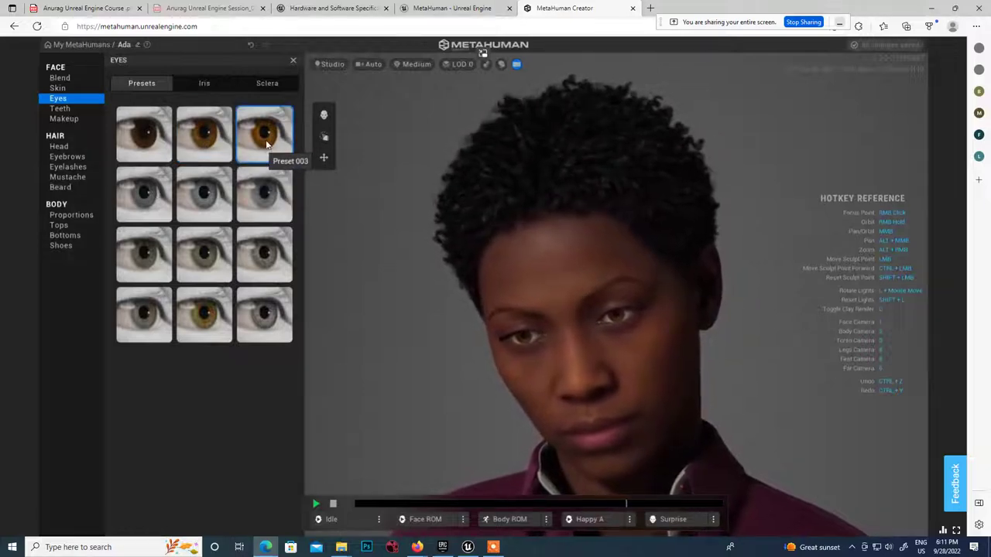
pyautogui.click(260, 193)
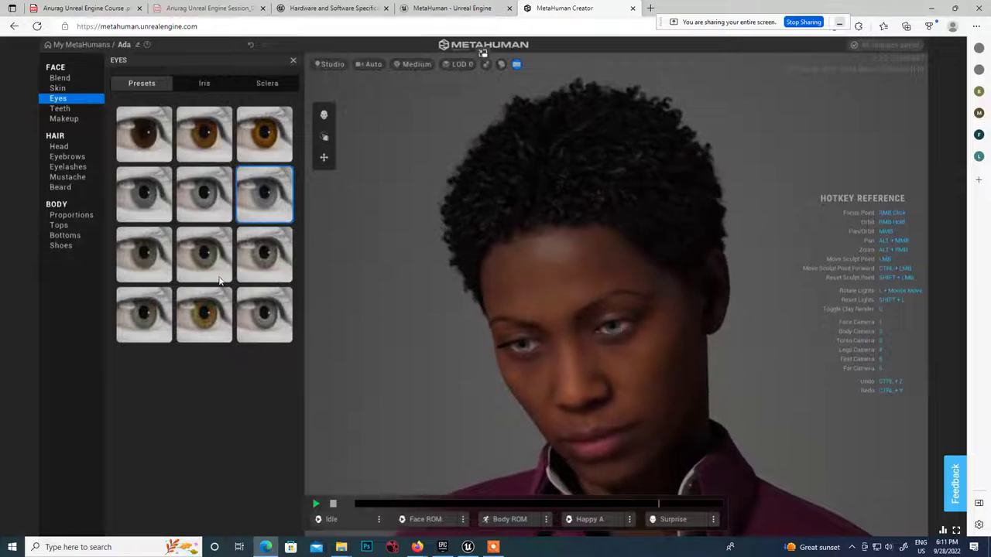
pyautogui.click(261, 257)
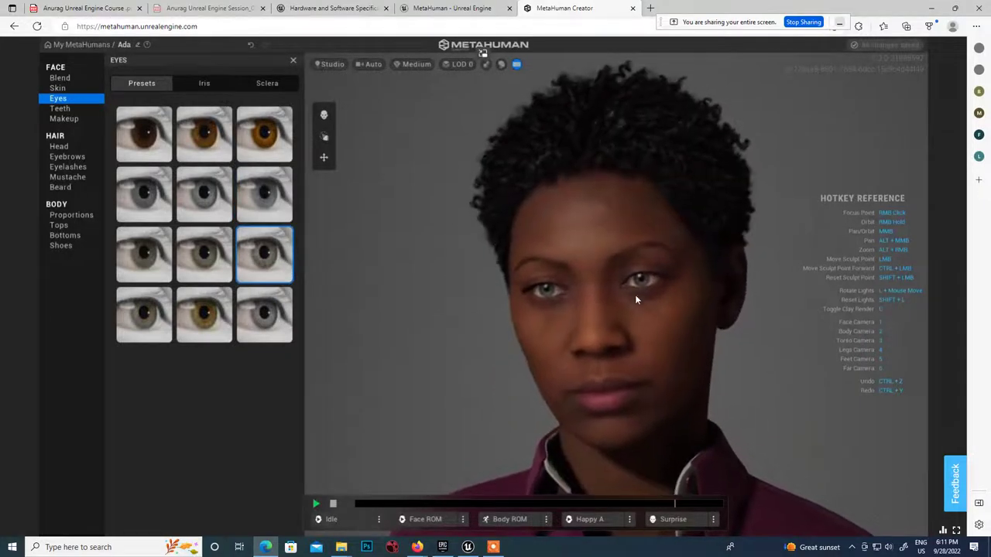
pyautogui.click(61, 109)
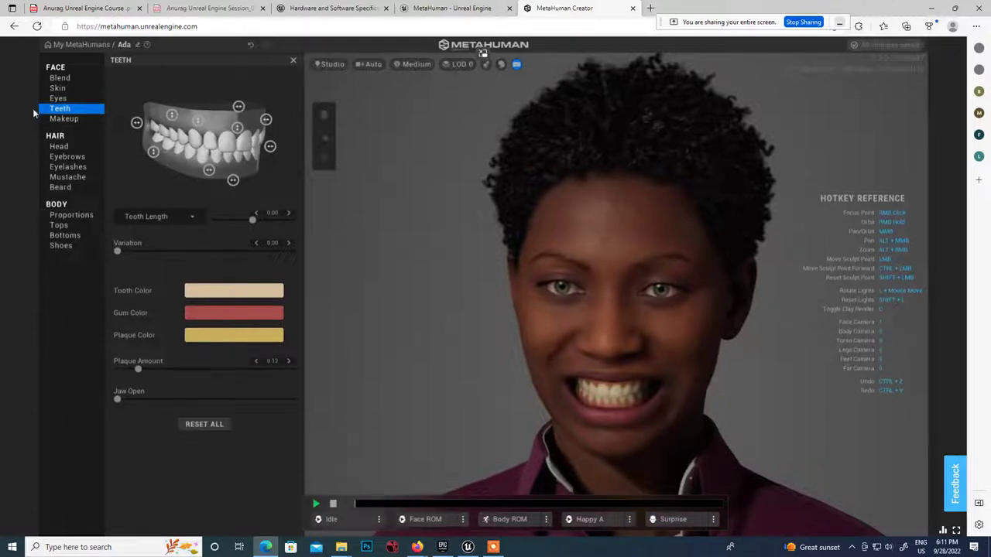
pyautogui.click(60, 78)
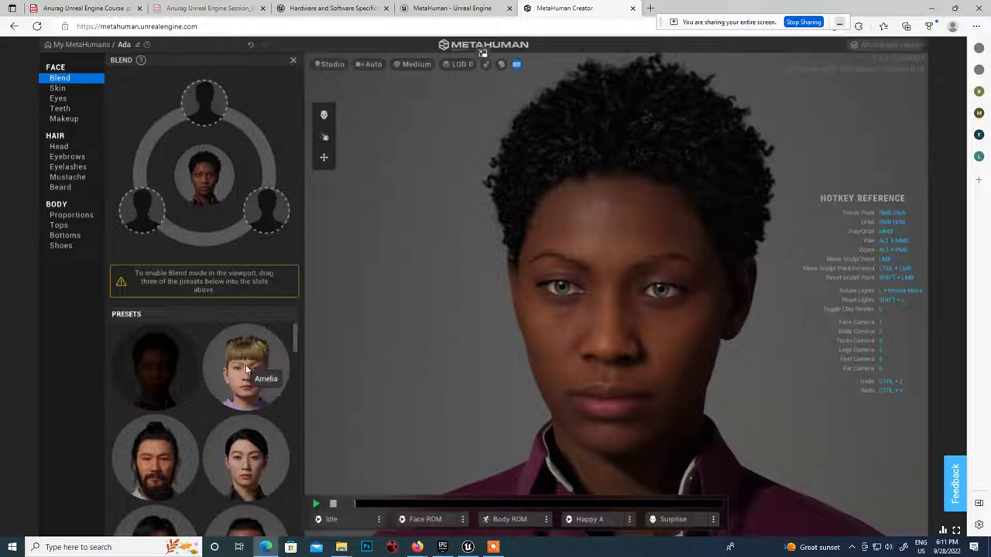
# Fill the three blend slots with the Amelia, Bernice and Danielle presets
pyautogui.moveTo(246, 370); pyautogui.dragTo(266, 211)
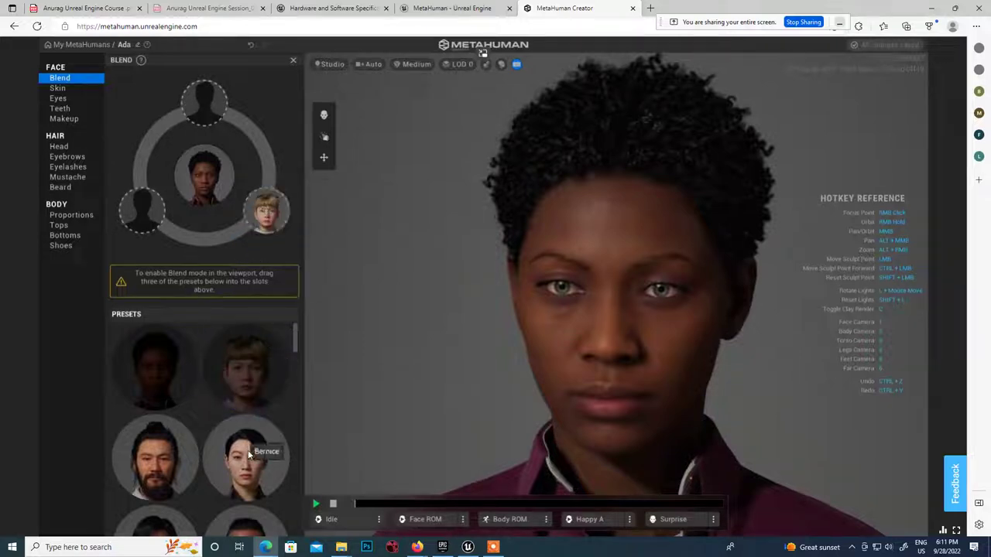
pyautogui.moveTo(248, 454); pyautogui.dragTo(142, 209)
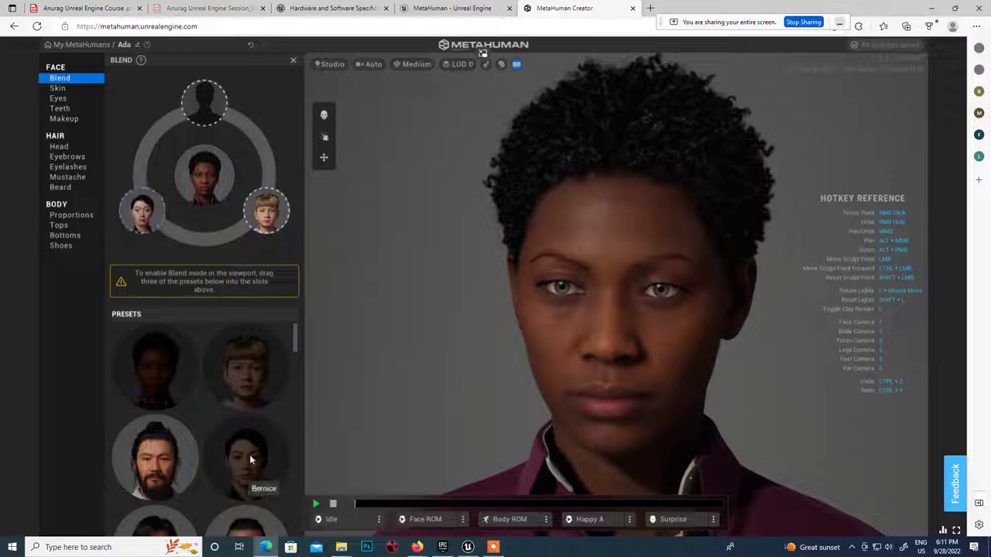
pyautogui.scroll(-5, 250, 460)
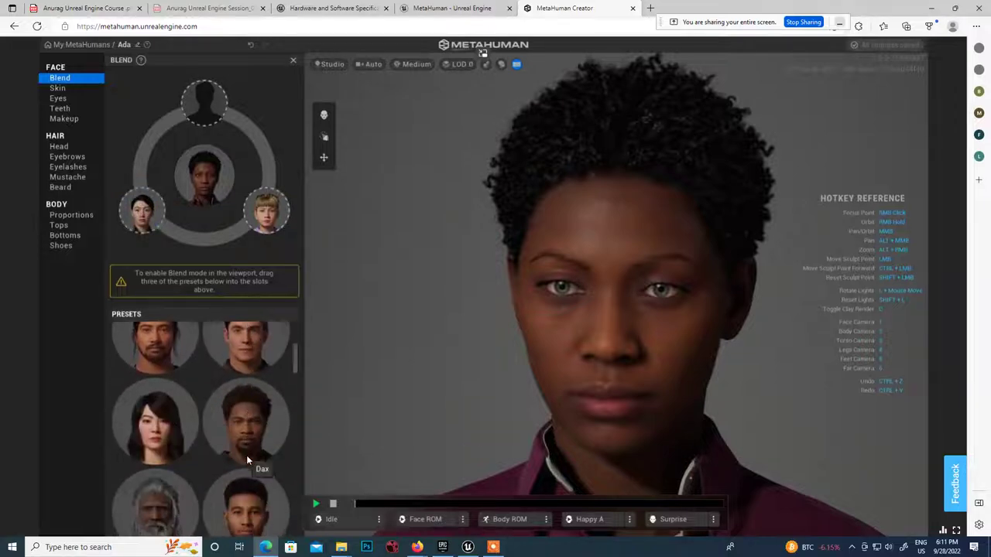
pyautogui.moveTo(166, 422); pyautogui.dragTo(204, 112)
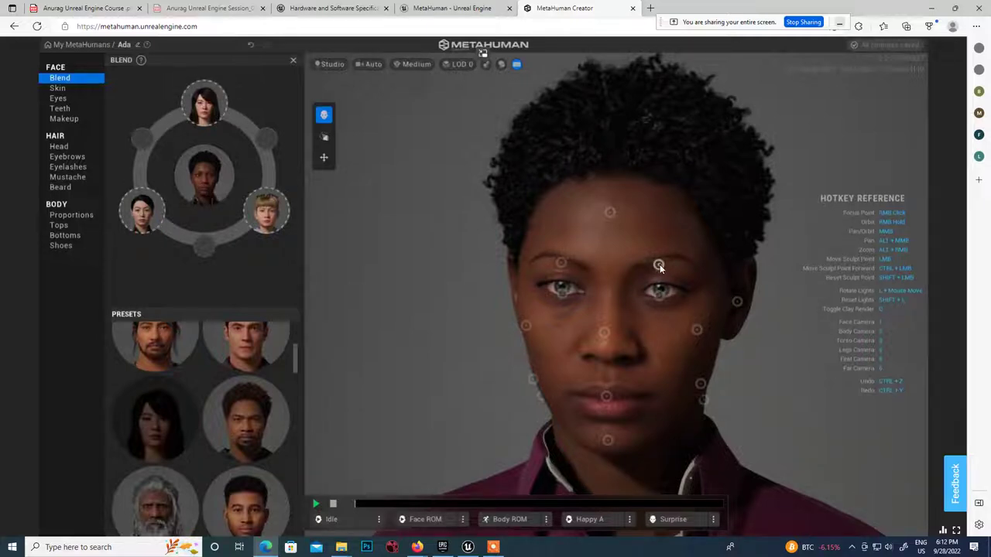
# Sculpt Ada's right brow, raise her forehead and reshape her chin toward the blends
pyautogui.moveTo(659, 267); pyautogui.dragTo(715, 285)
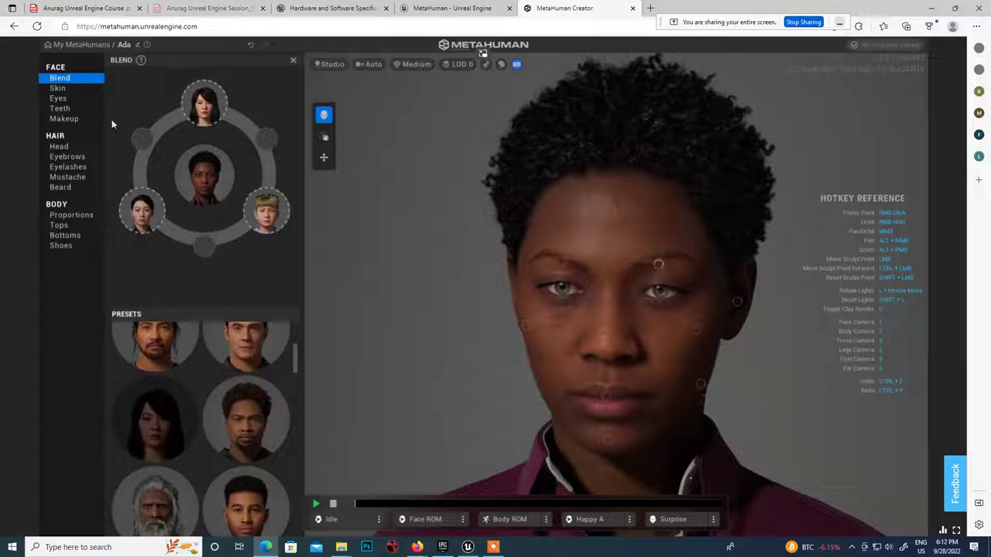
pyautogui.moveTo(206, 104)
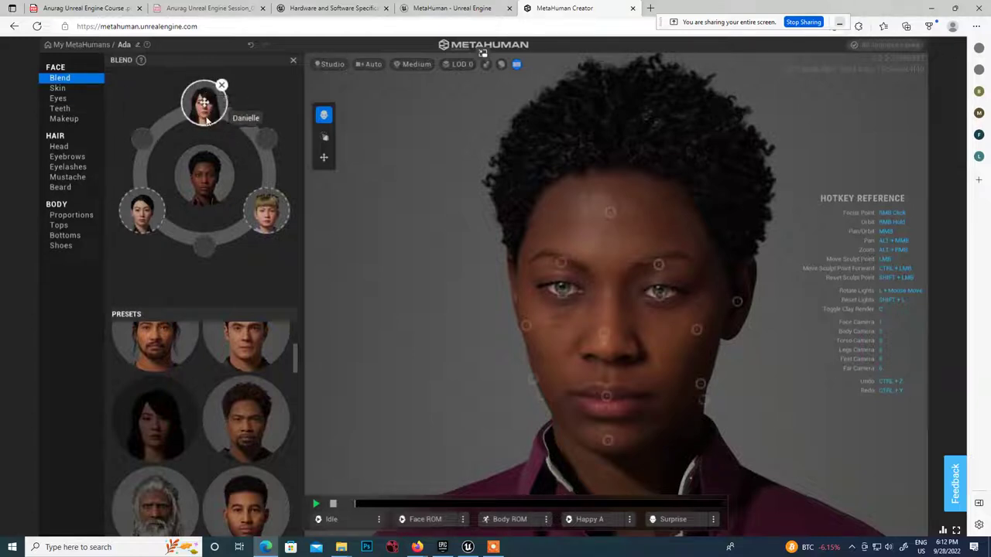
pyautogui.moveTo(610, 215); pyautogui.dragTo(611, 142)
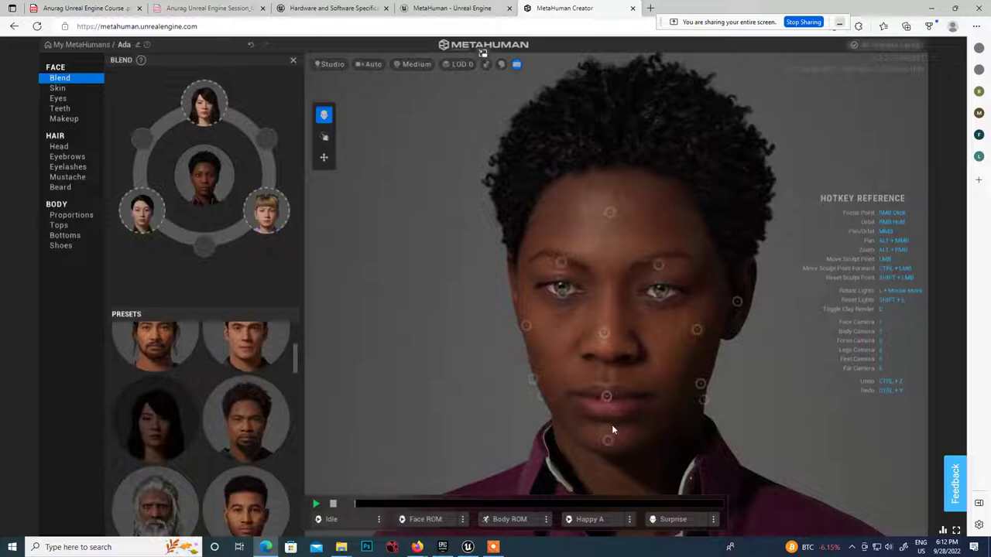
pyautogui.moveTo(608, 440)
pyautogui.mouseDown()
pyautogui.moveTo(668, 476)
pyautogui.moveTo(664, 469)
pyautogui.mouseUp()
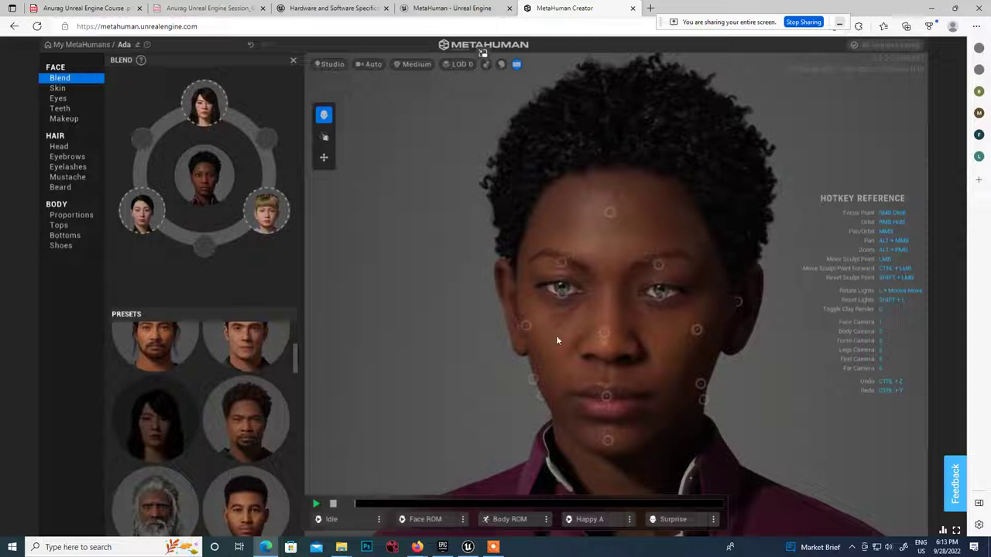
pyautogui.scroll(-3, 594, 324)
pyautogui.scroll(-2, 499, 349)
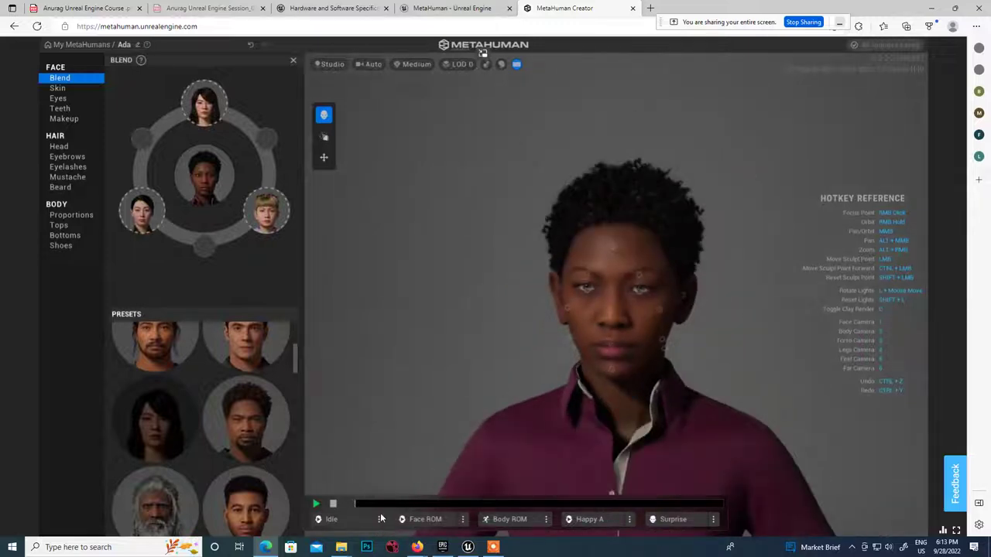
pyautogui.click(317, 505)
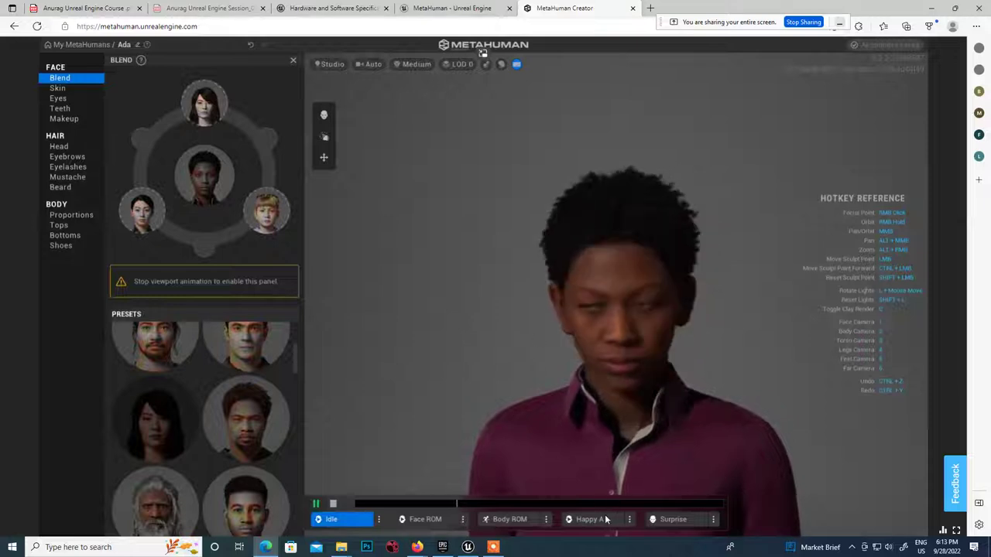
pyautogui.click(333, 504)
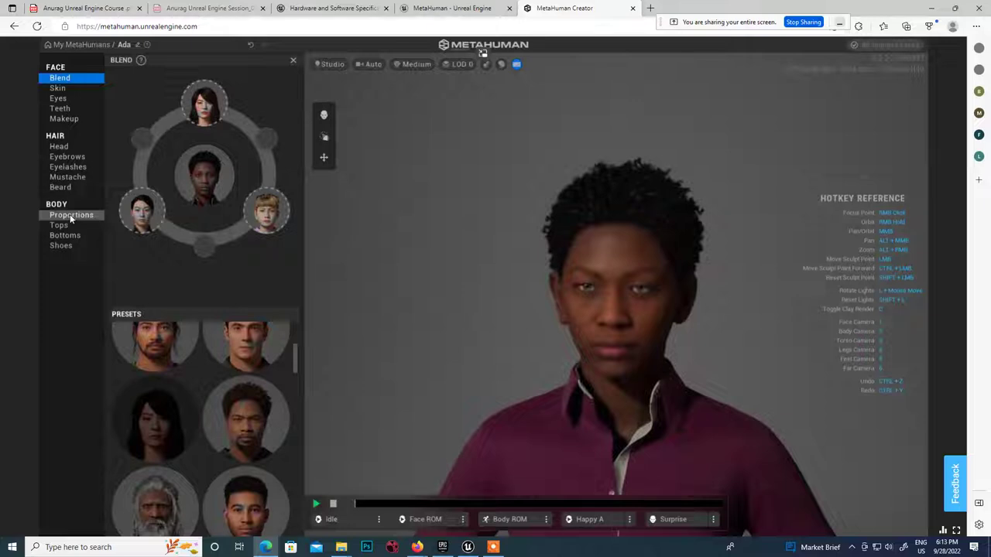
# Try Short Pixie and other hairstyles, settle on a straight shoulder-length bob, then bring up makeup settings
pyautogui.click(58, 147)
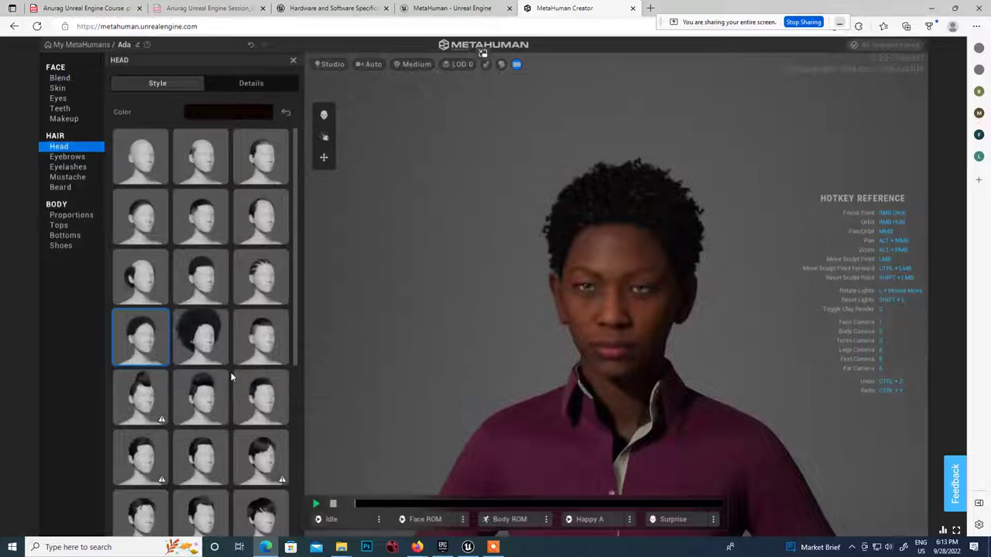
pyautogui.scroll(-2, 229, 372)
pyautogui.scroll(-2, 260, 418)
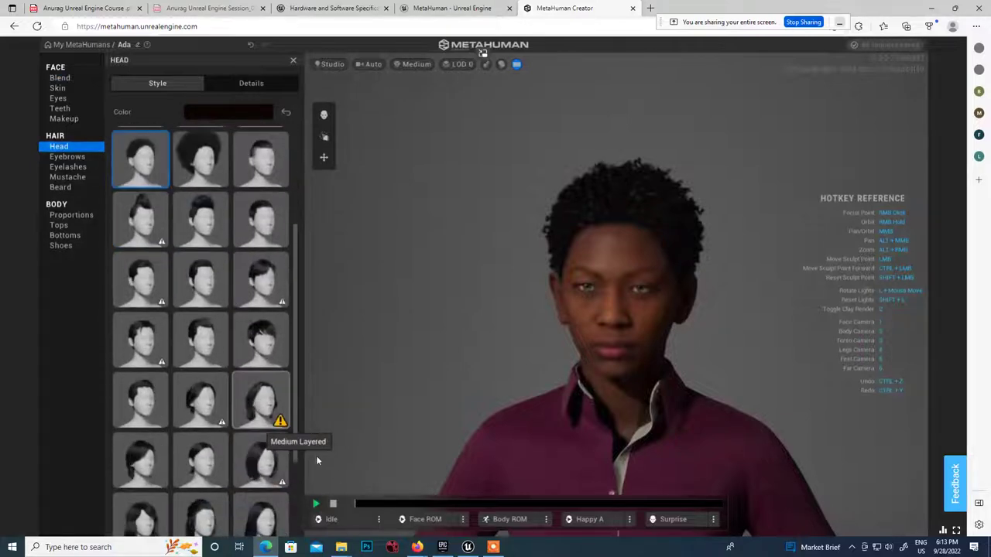
pyautogui.click(265, 348)
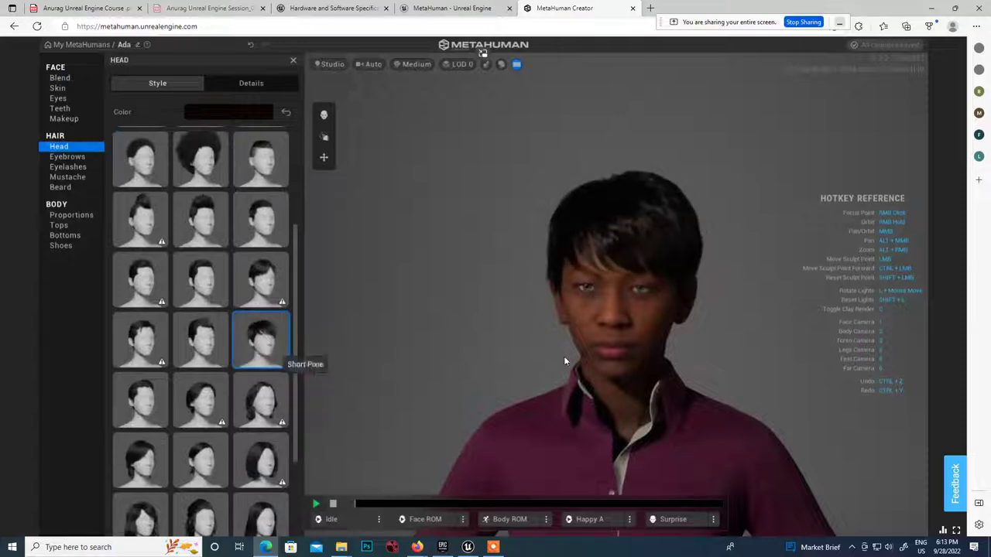
pyautogui.click(194, 343)
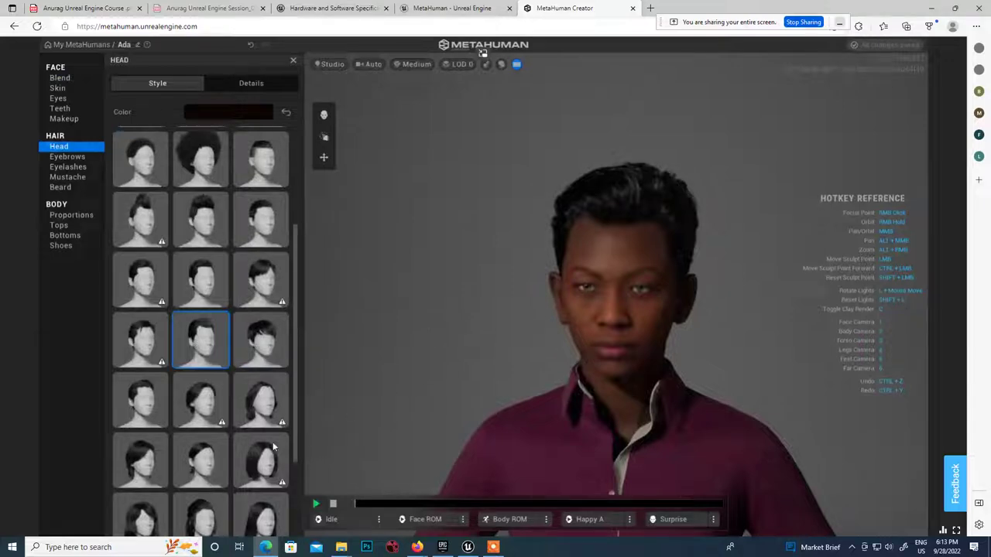
pyautogui.click(262, 464)
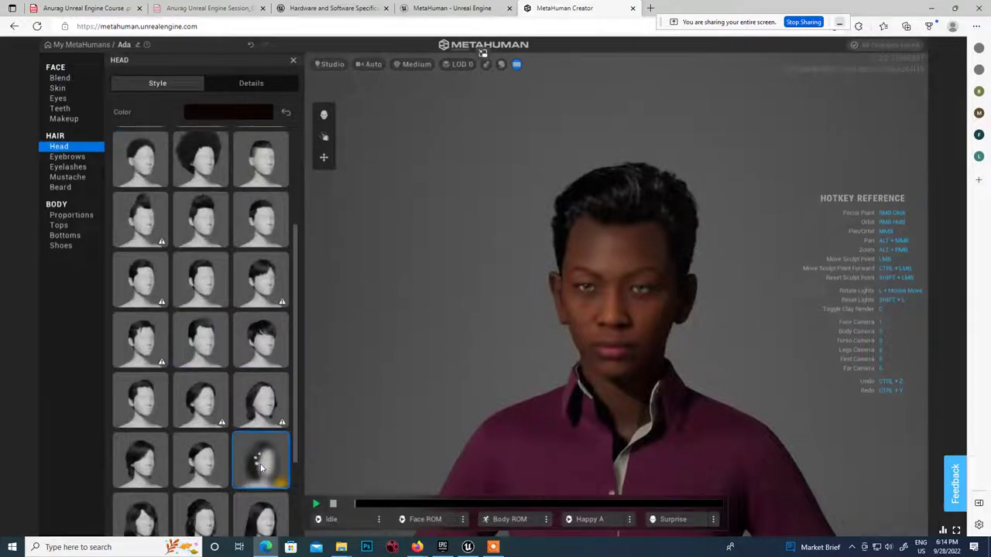
pyautogui.click(66, 120)
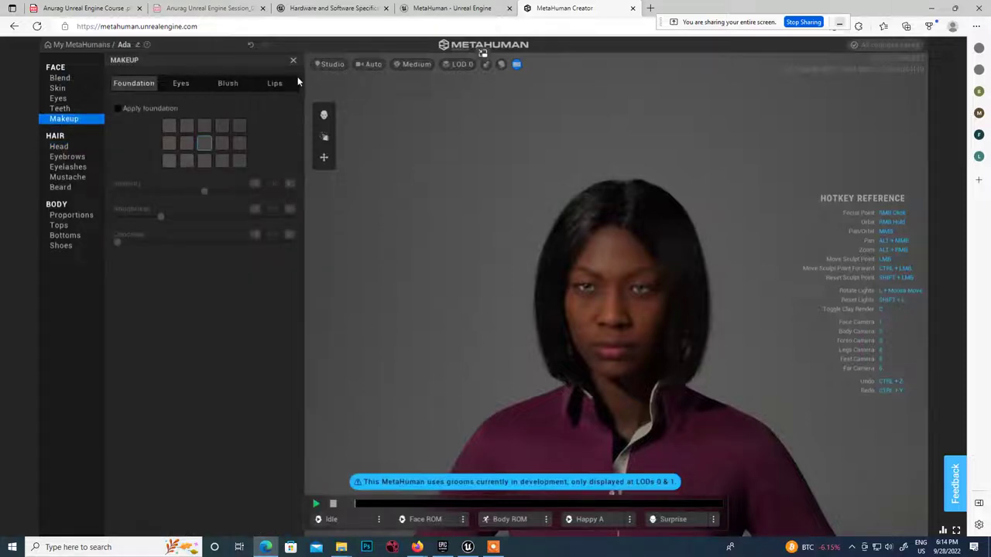
# Switch Ada to the fuller Average body preset, check Render Quality, and return to Skin
pyautogui.click(65, 92)
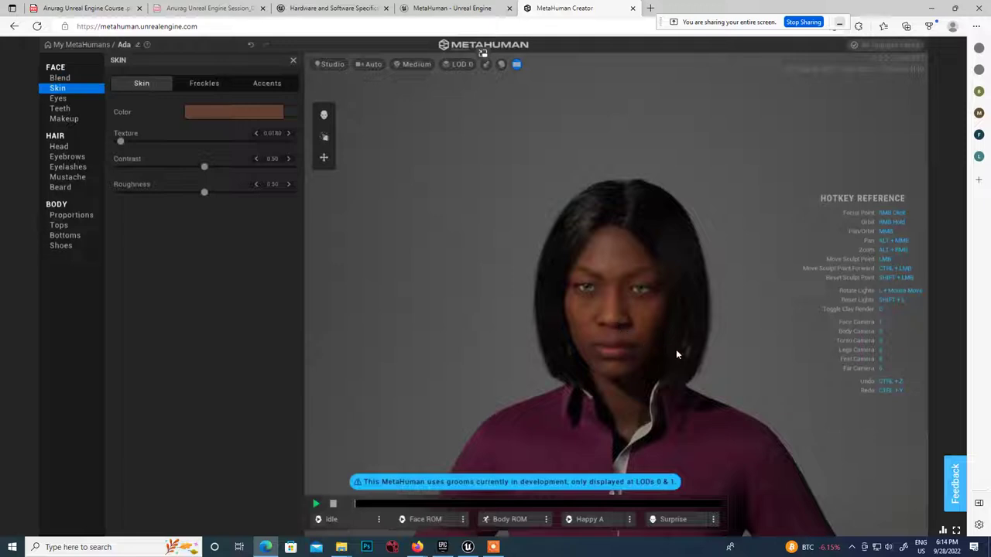
pyautogui.click(65, 218)
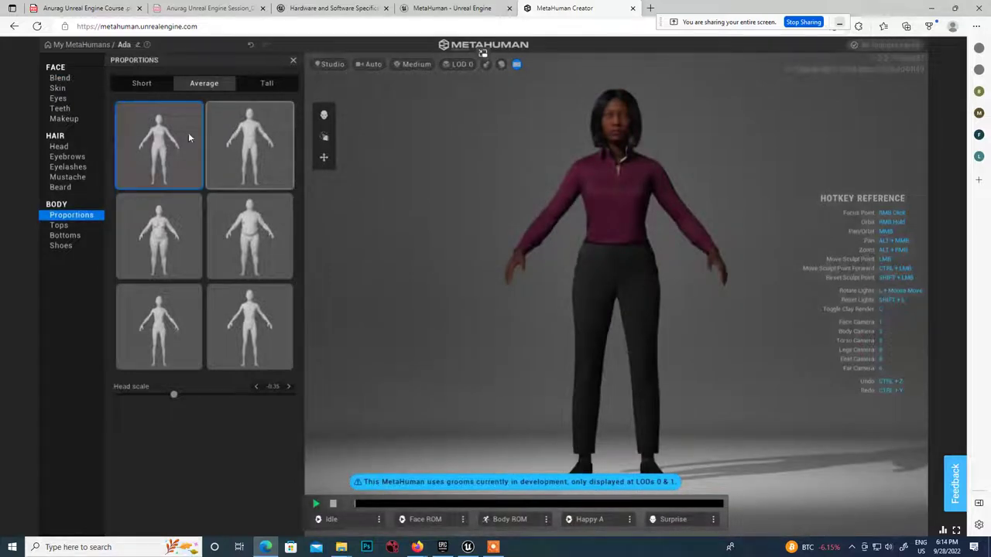
pyautogui.click(175, 246)
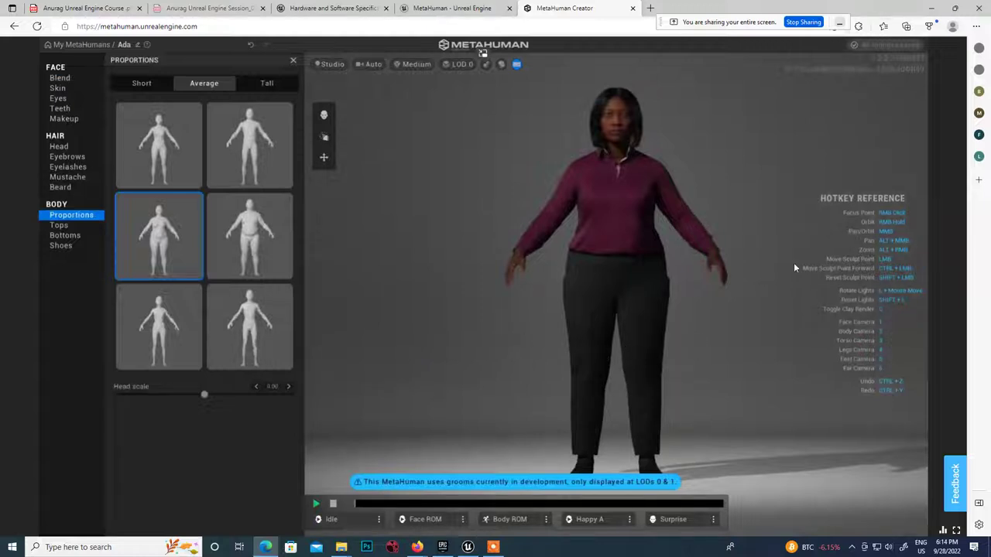
pyautogui.click(407, 65)
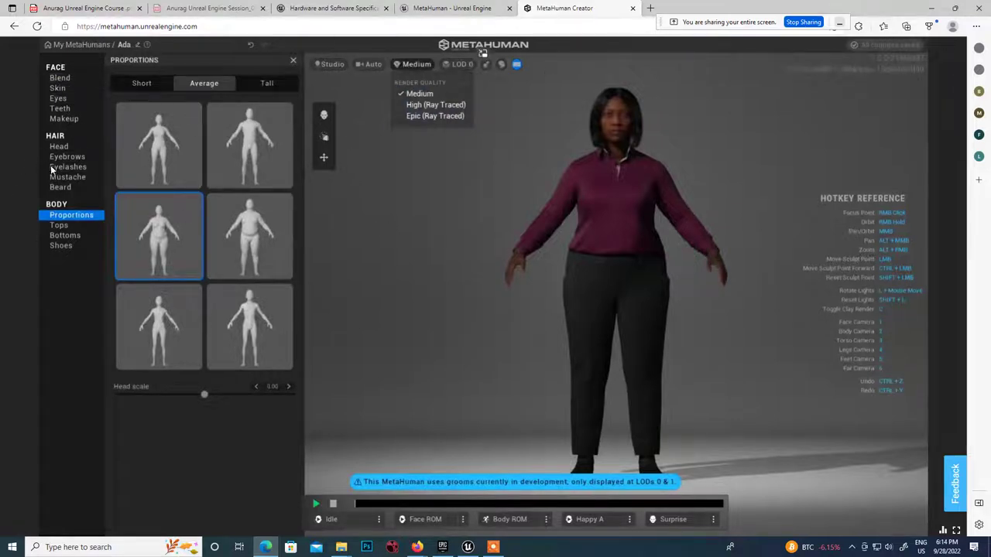
pyautogui.click(58, 88)
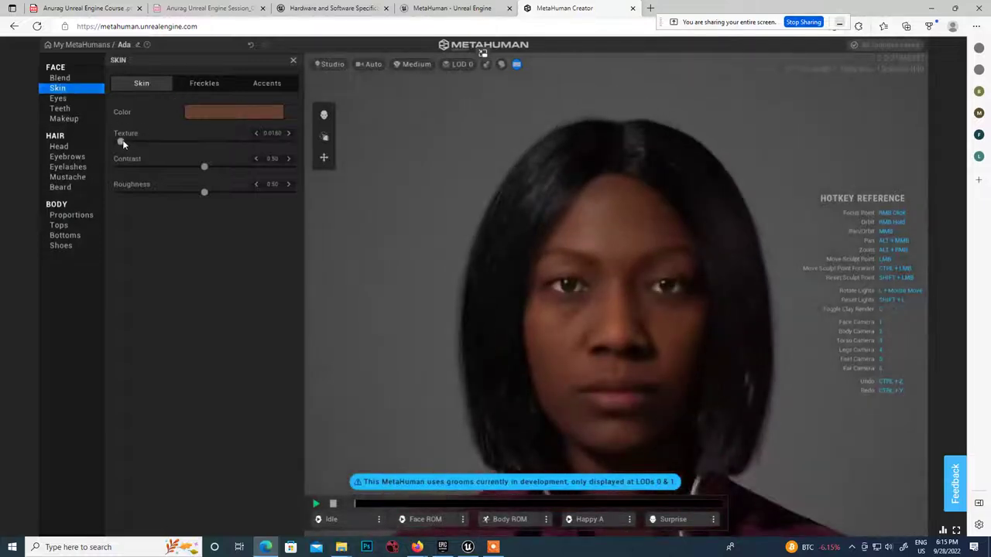
# Raise Ada's skin Texture to about 0.867 for an older, wrinkled look
pyautogui.moveTo(122, 142); pyautogui.dragTo(141, 144)
pyautogui.moveTo(250, 145); pyautogui.dragTo(366, 154)
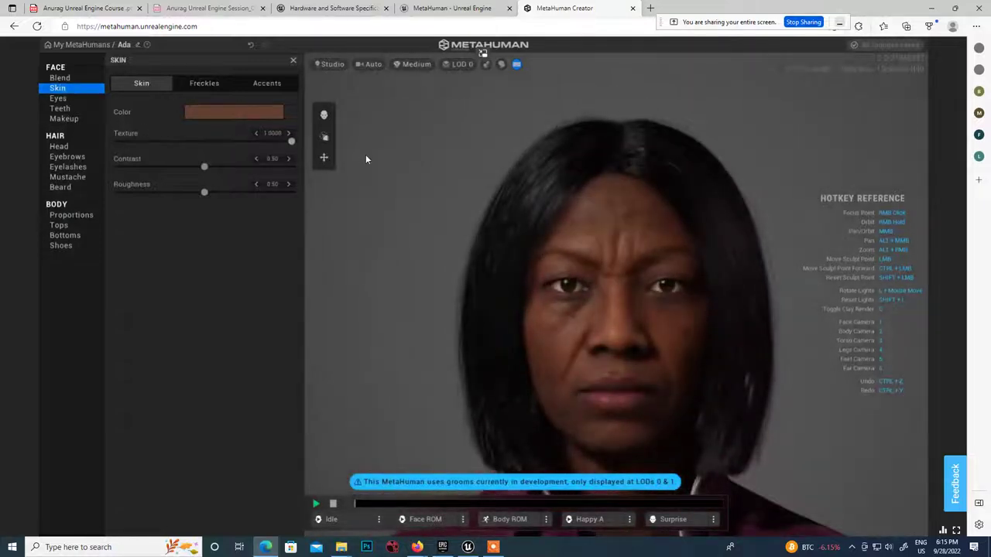
pyautogui.moveTo(218, 147); pyautogui.dragTo(320, 156)
pyautogui.click(324, 157)
pyautogui.moveTo(292, 145); pyautogui.dragTo(270, 144)
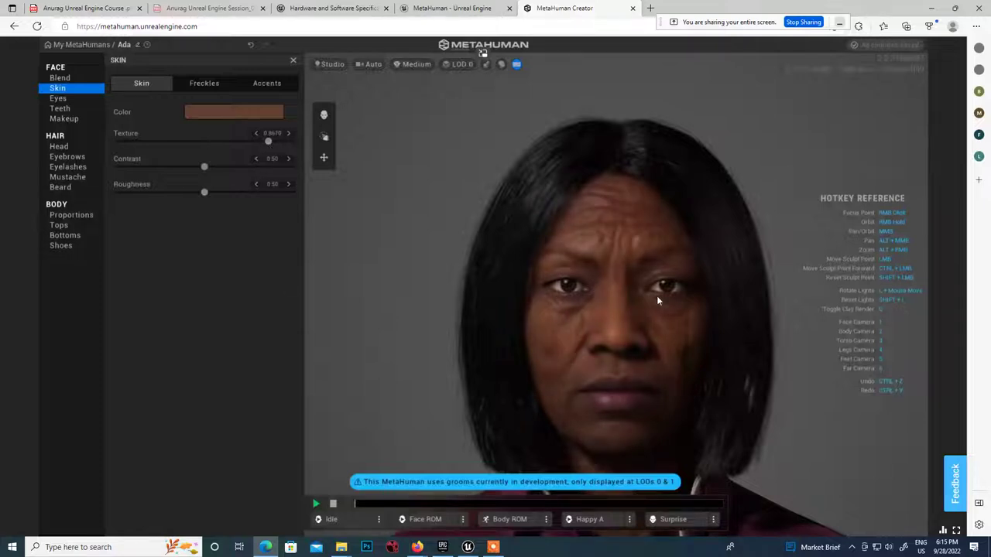
# Apply the dense fourth freckle preset, then close the creator tab without saving
pyautogui.click(203, 82)
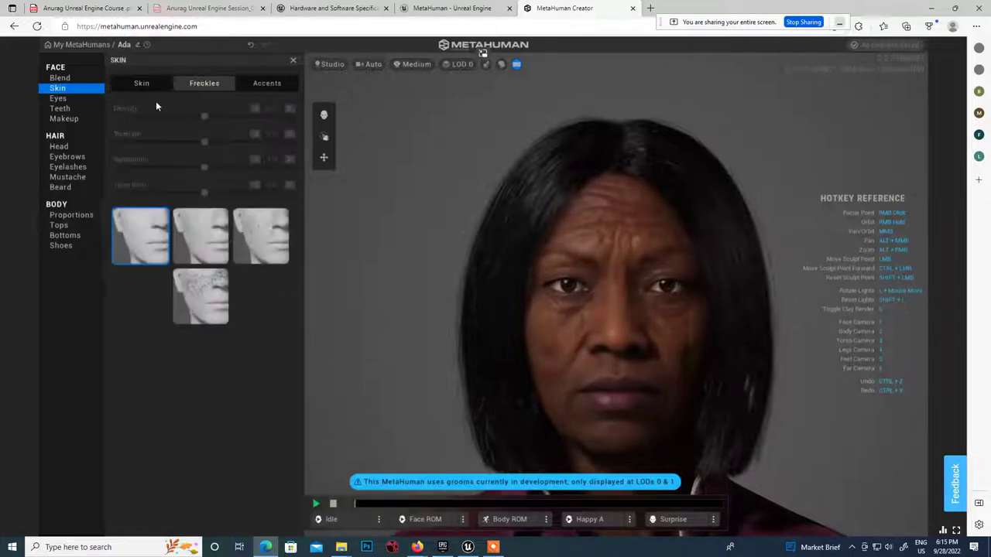
pyautogui.click(206, 296)
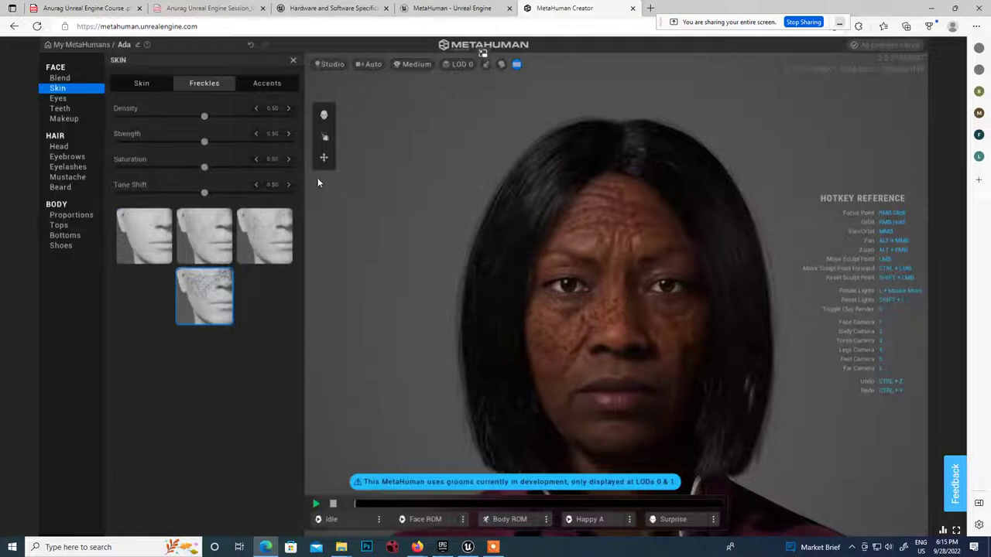
pyautogui.click(633, 8)
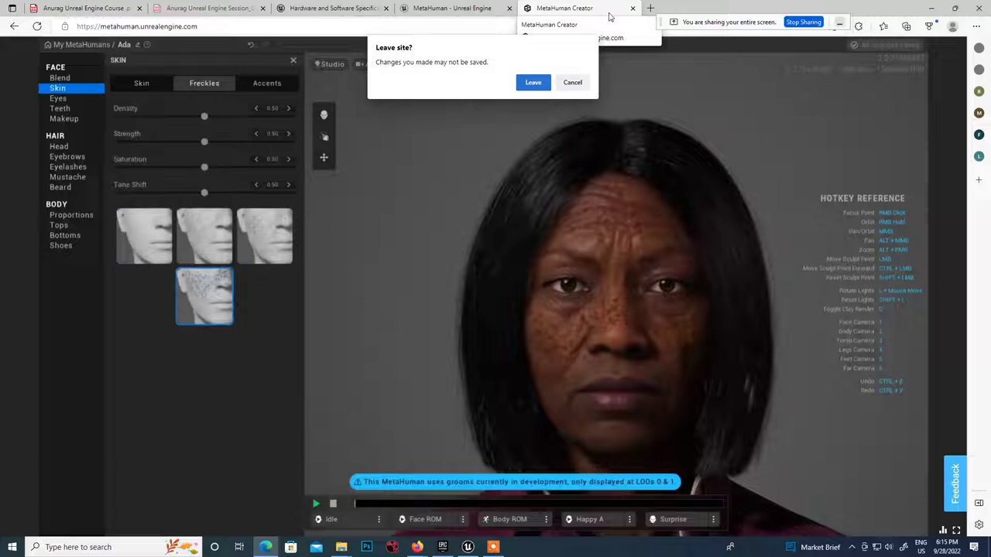
pyautogui.click(525, 83)
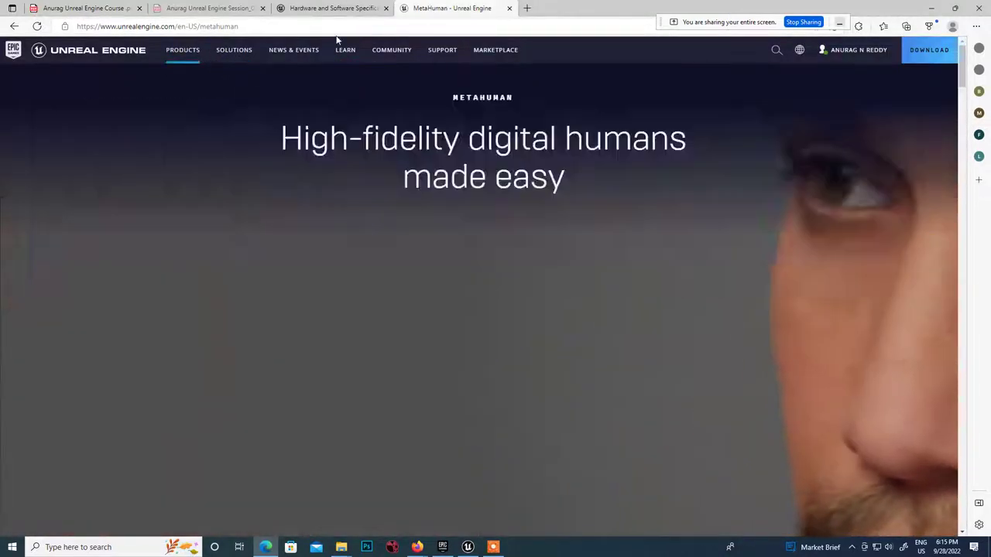
# Open the Unreal Engine 5 product page and scroll down to its introduction and Overview
pyautogui.moveTo(495, 50)
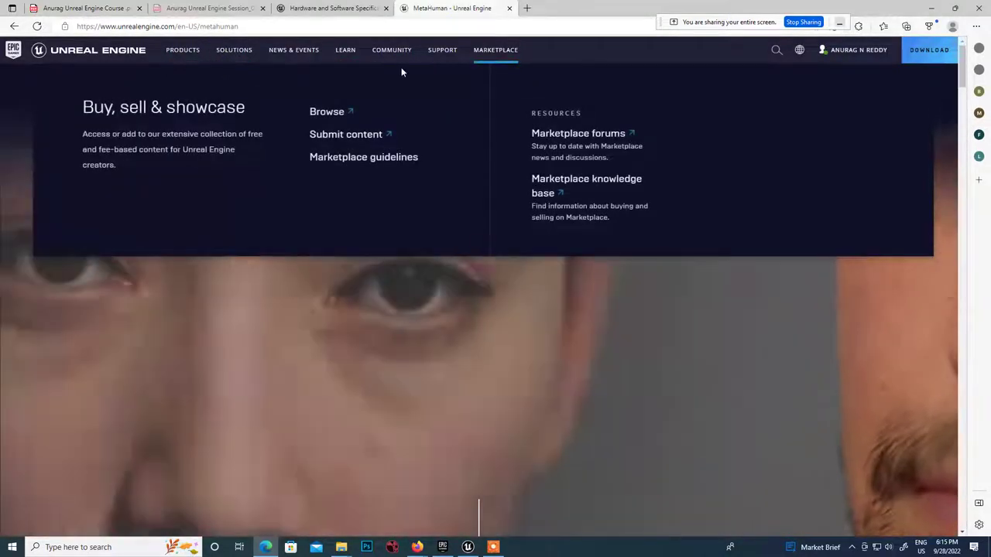
pyautogui.moveTo(236, 49)
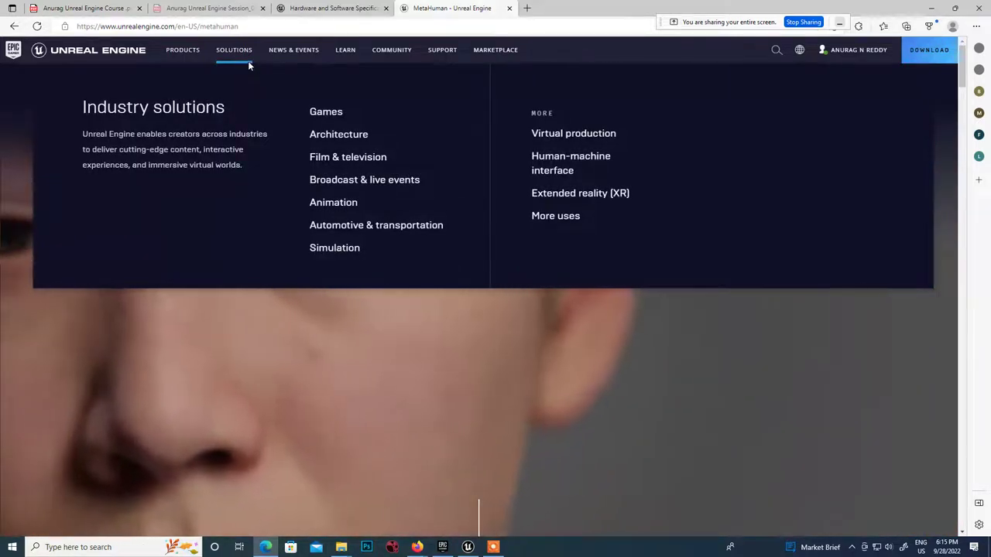
pyautogui.moveTo(178, 57)
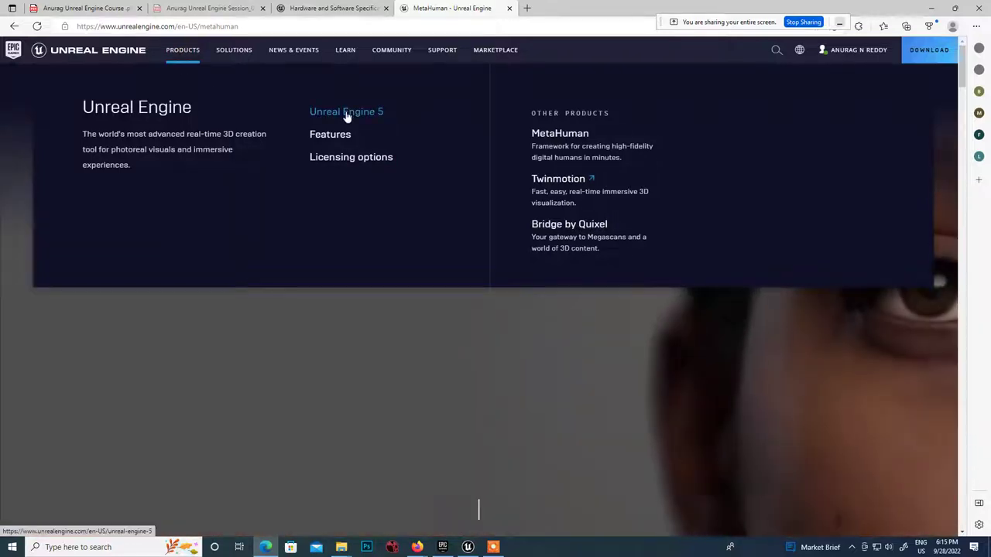
pyautogui.click(341, 117)
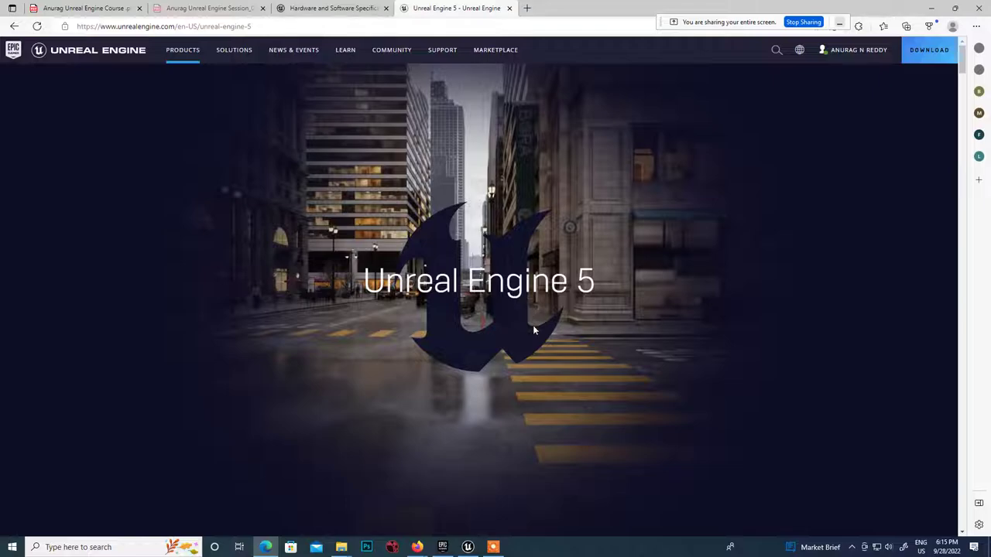
pyautogui.scroll(-5, 540, 343)
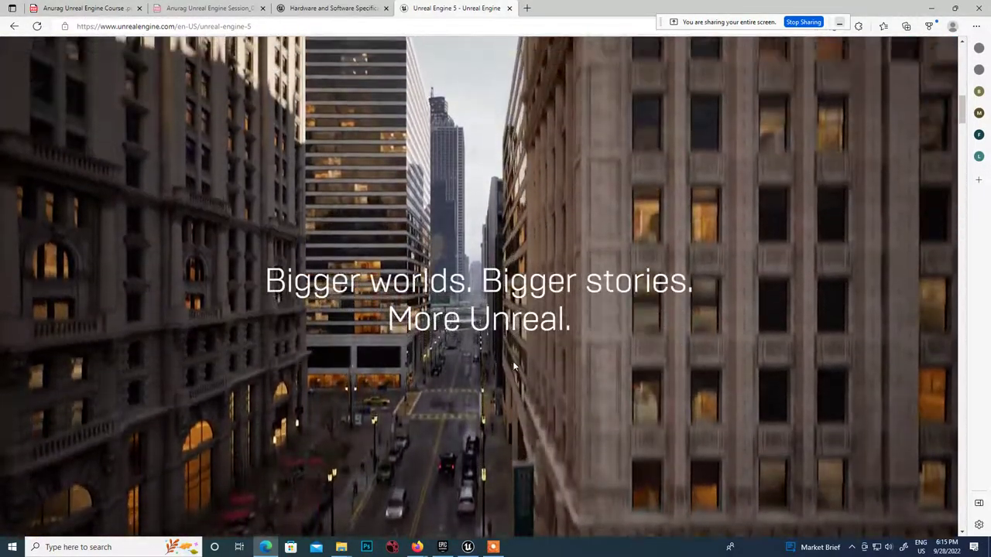
pyautogui.scroll(-5, 513, 361)
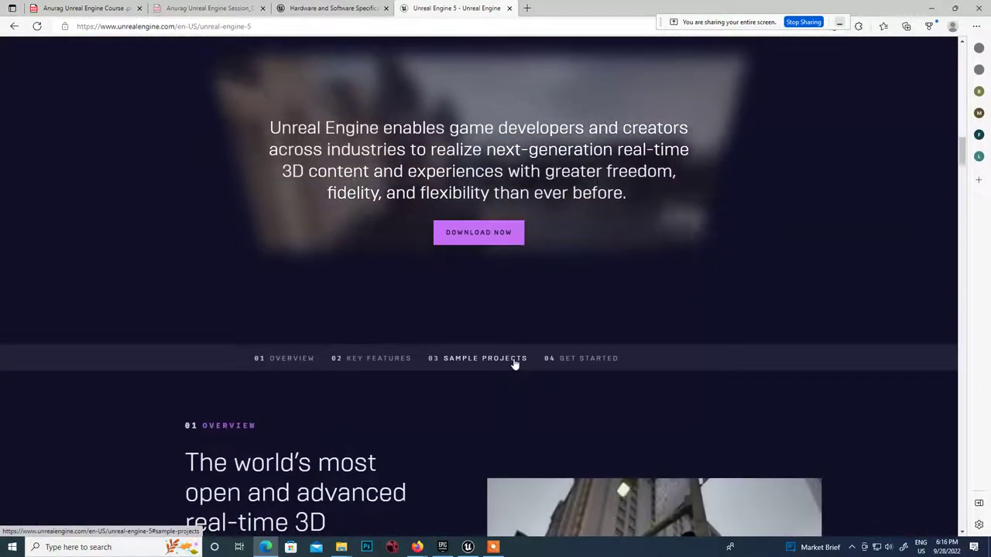
pyautogui.scroll(-2, 513, 360)
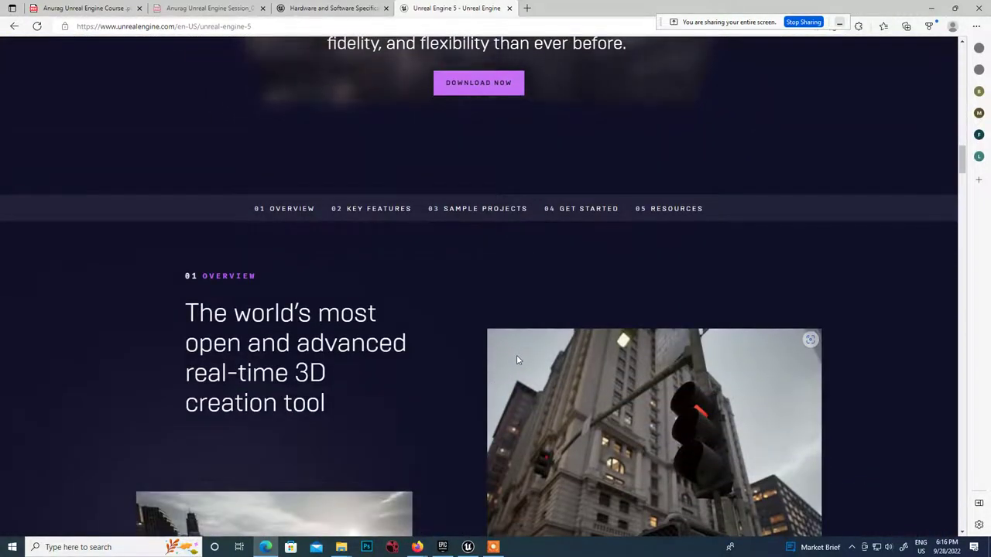
pyautogui.scroll(-1, 516, 356)
pyautogui.scroll(5, 535, 349)
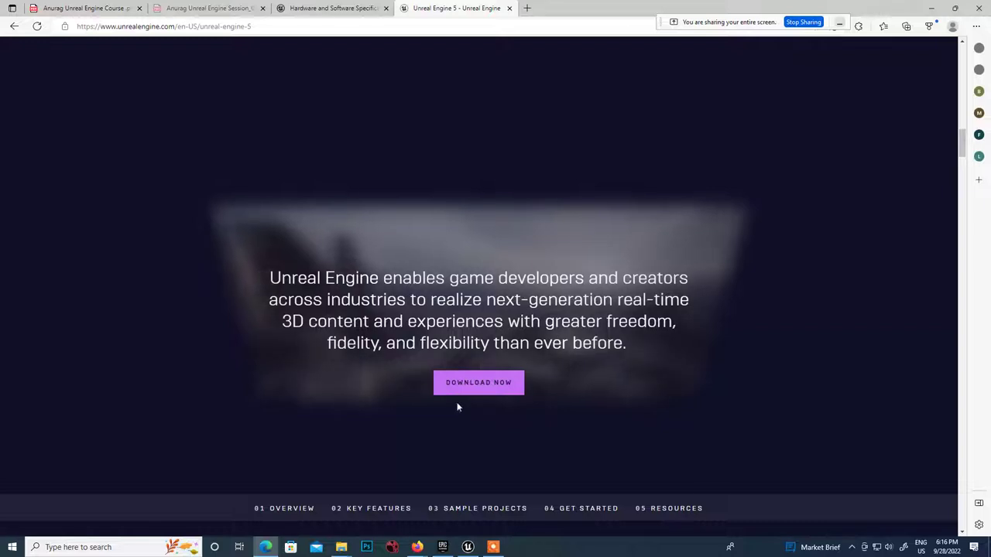
pyautogui.scroll(-2, 533, 380)
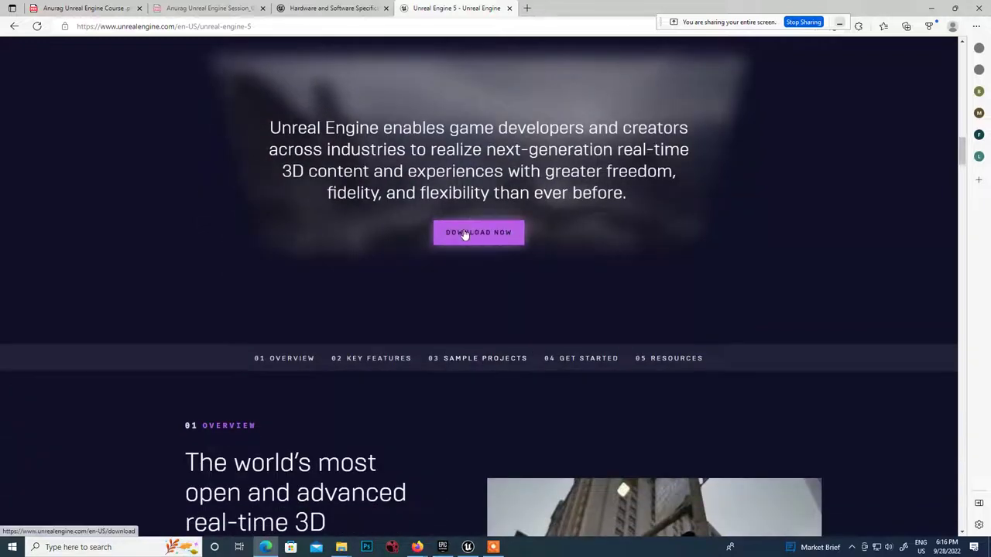
# Download the Epic Games launcher installer (EpicInstaller-14.2.1) from the Download Unreal Engine page
pyautogui.click(461, 234)
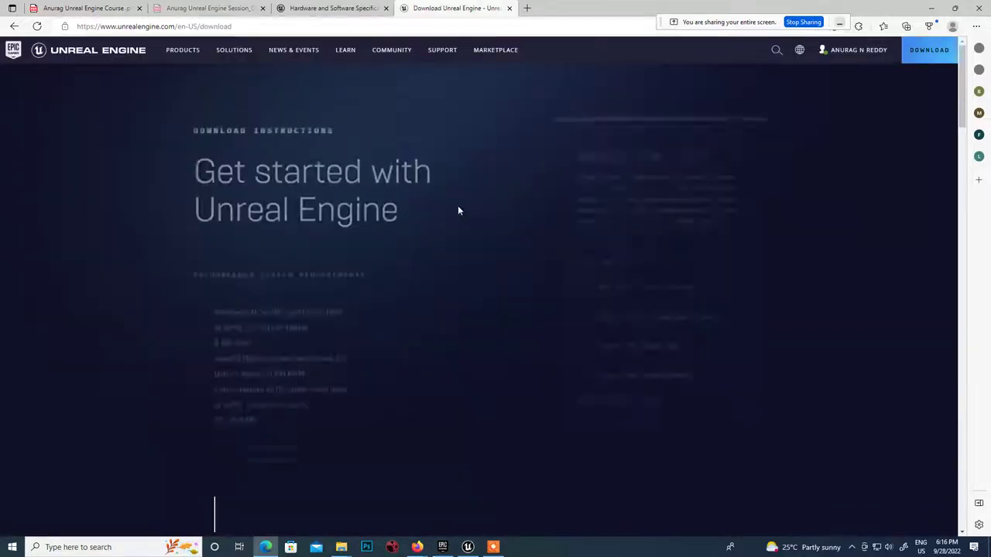
pyautogui.scroll(-4, 468, 307)
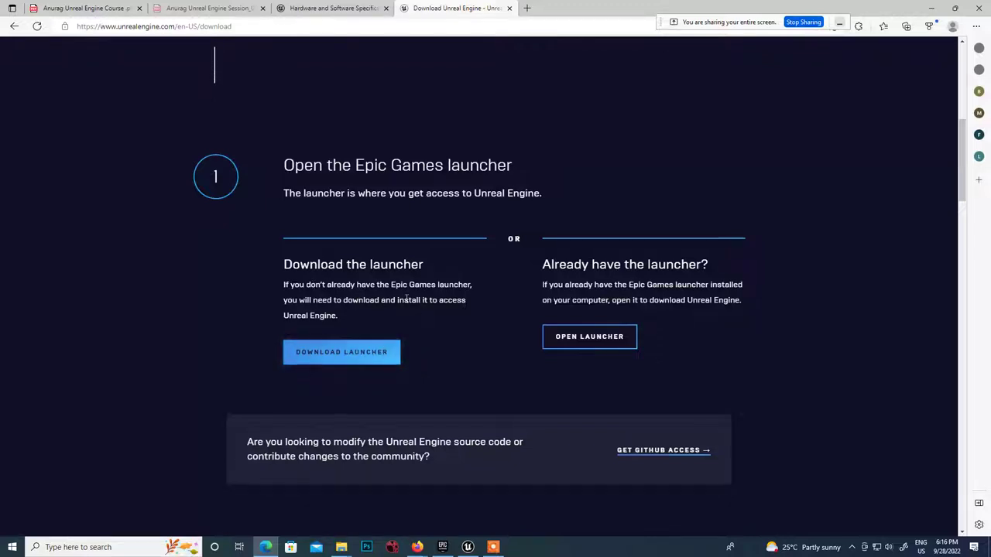
pyautogui.click(345, 353)
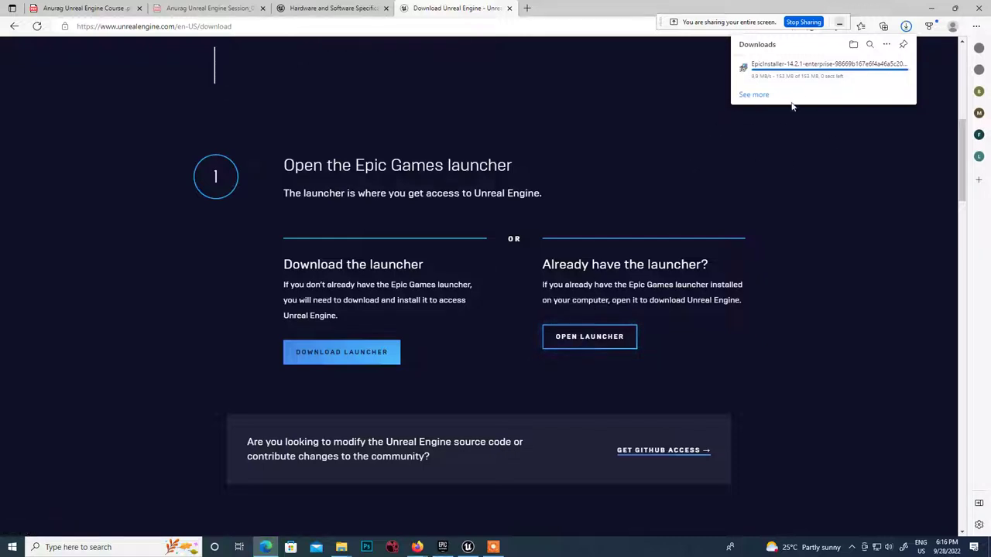
pyautogui.scroll(-2, 591, 283)
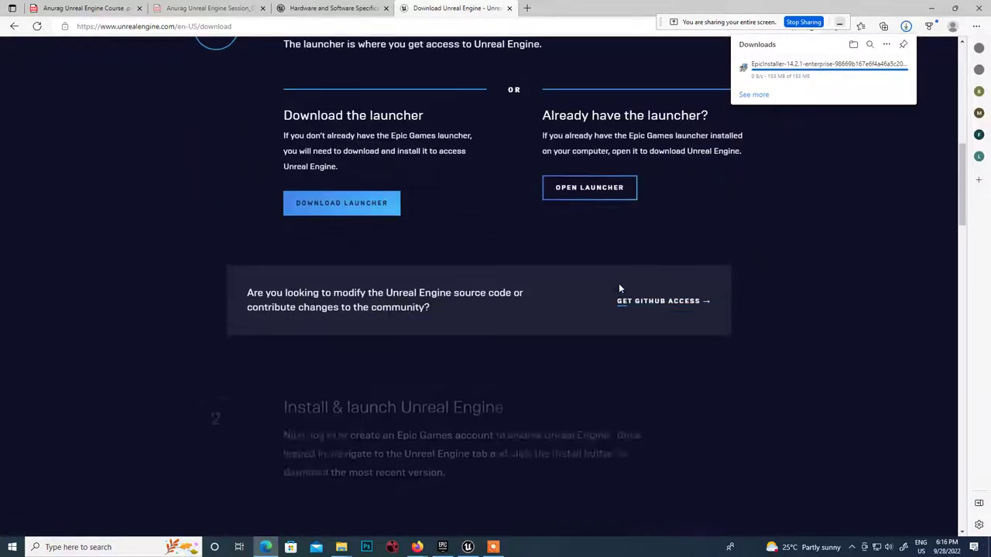
# Launch the Epic Games Launcher from the page and sign out of the account
pyautogui.click(587, 189)
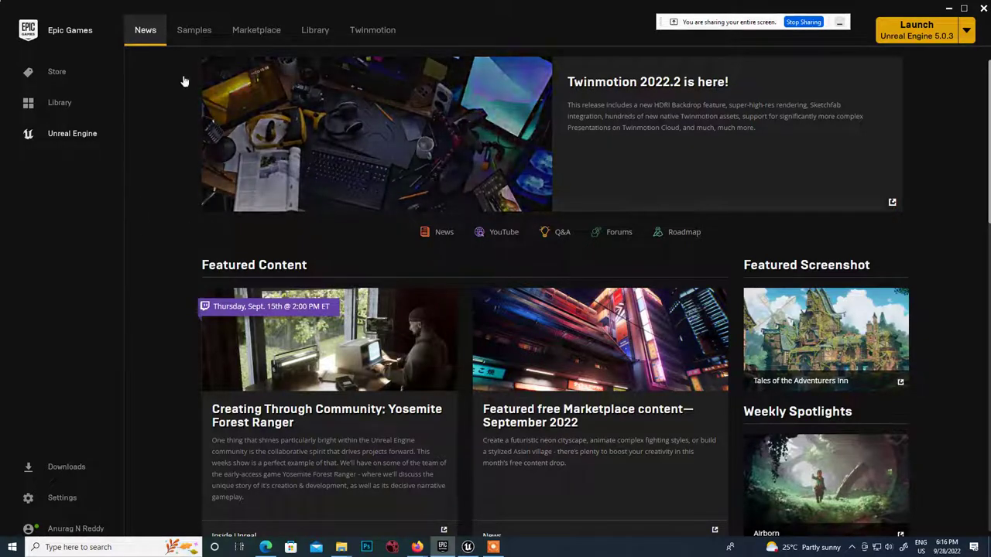
pyautogui.click(69, 531)
pyautogui.click(31, 499)
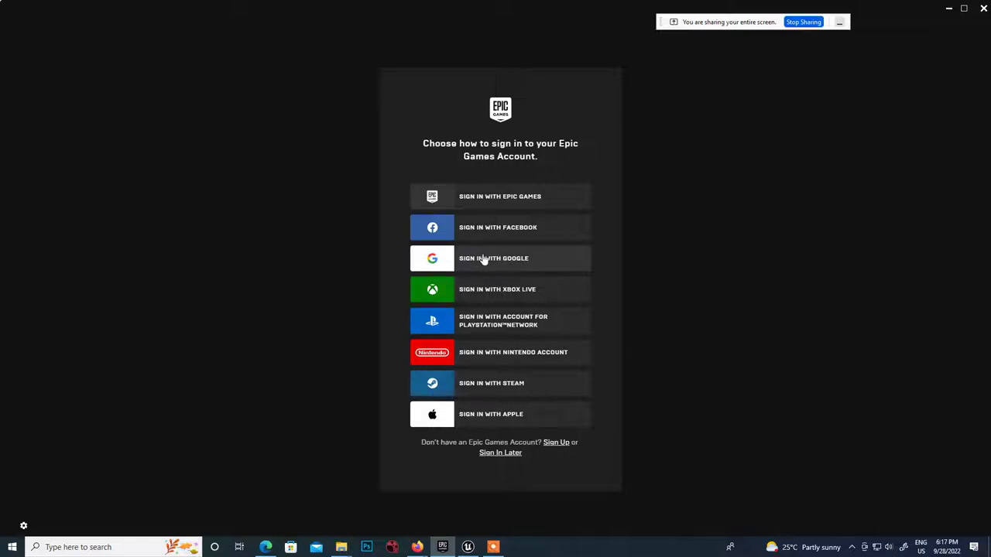
# Sign in with the Epic Games account's password, with Remember me ticked, to restore the News page
pyautogui.click(475, 200)
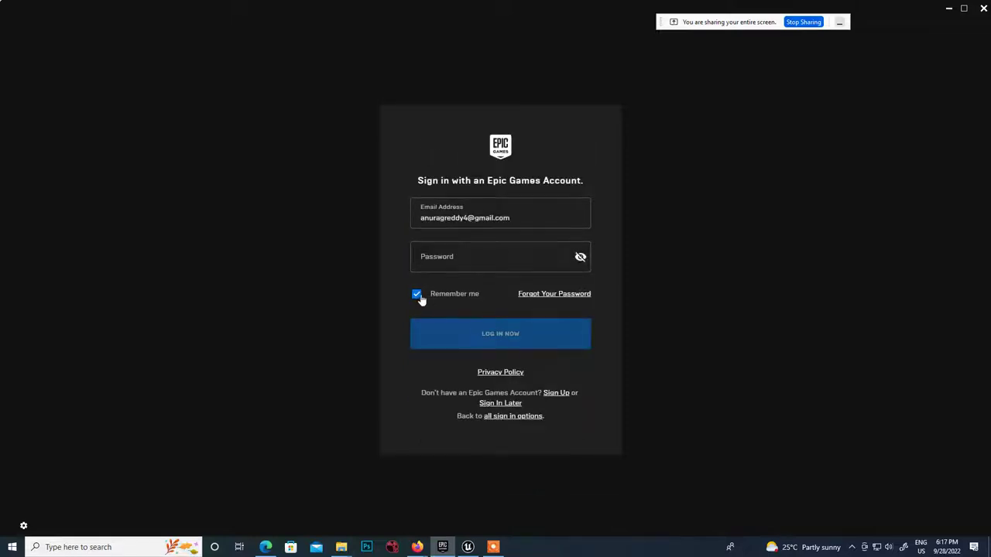
pyautogui.click(472, 251)
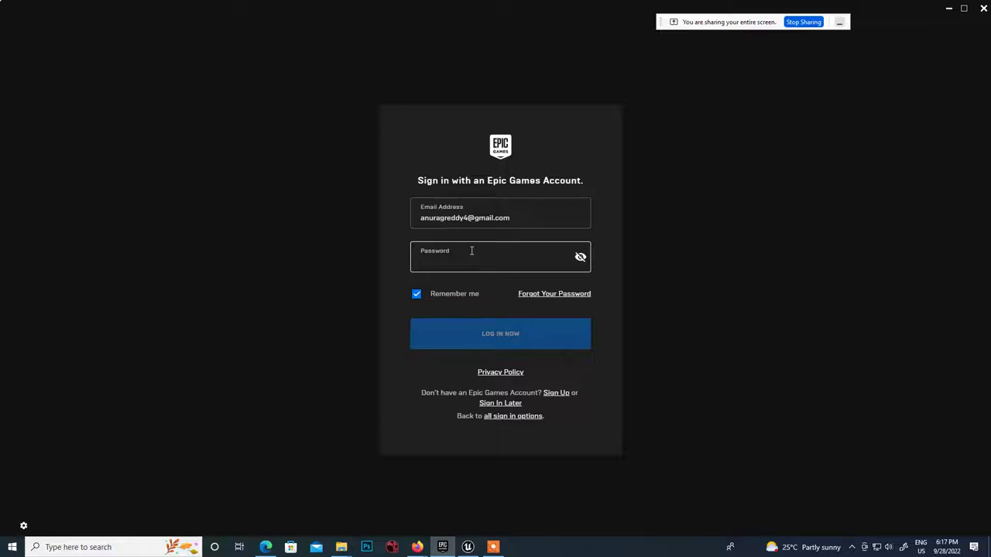
pyautogui.write('••')
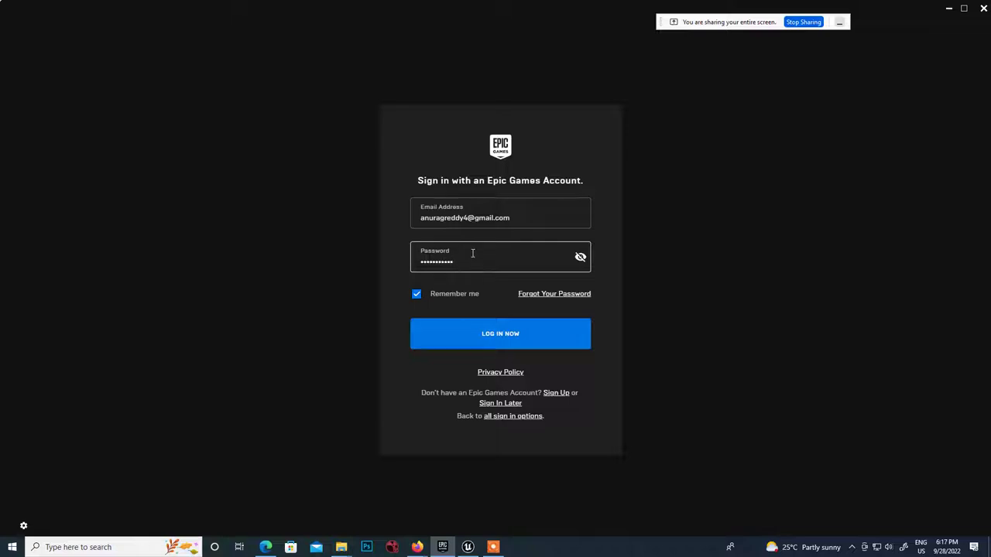
pyautogui.click(588, 345)
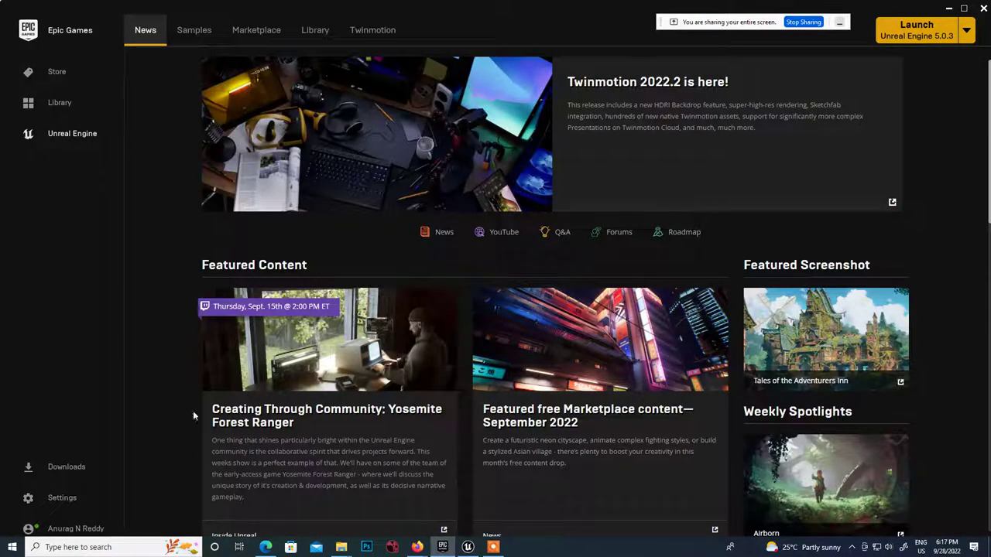
# Check the empty Downloads task list and installed engines 5.0.3 and 4.27.2, then return to Edge
pyautogui.click(66, 468)
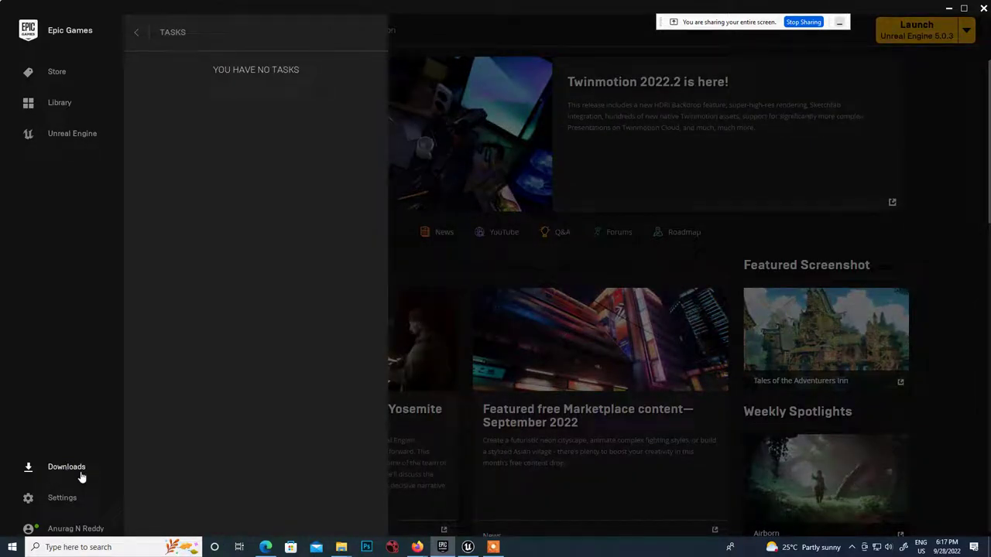
pyautogui.click(58, 72)
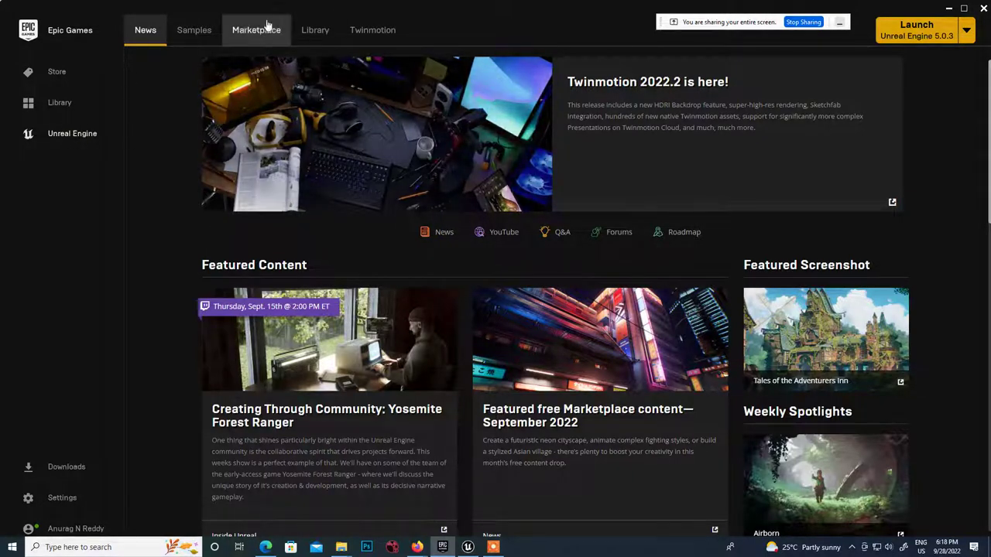
pyautogui.click(969, 30)
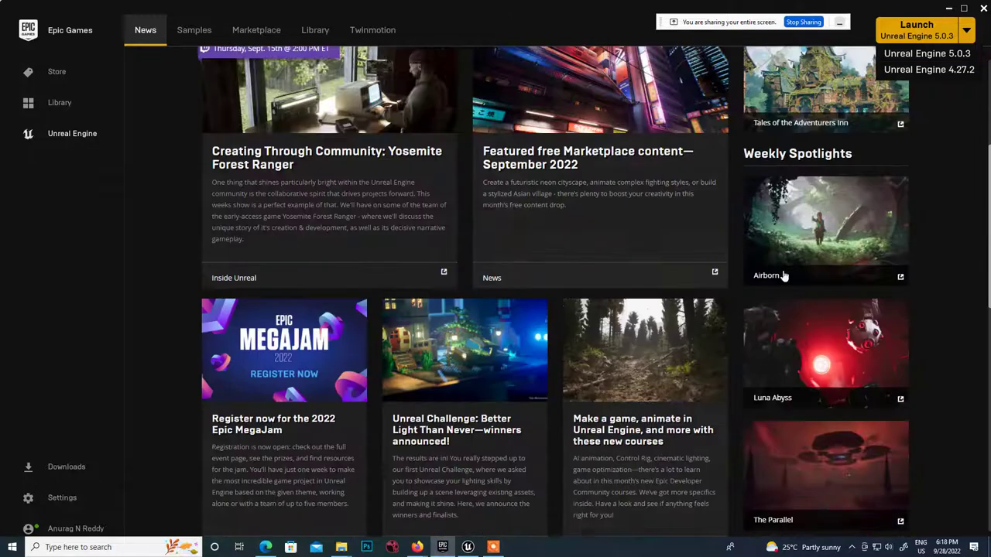
pyautogui.scroll(-3, 784, 277)
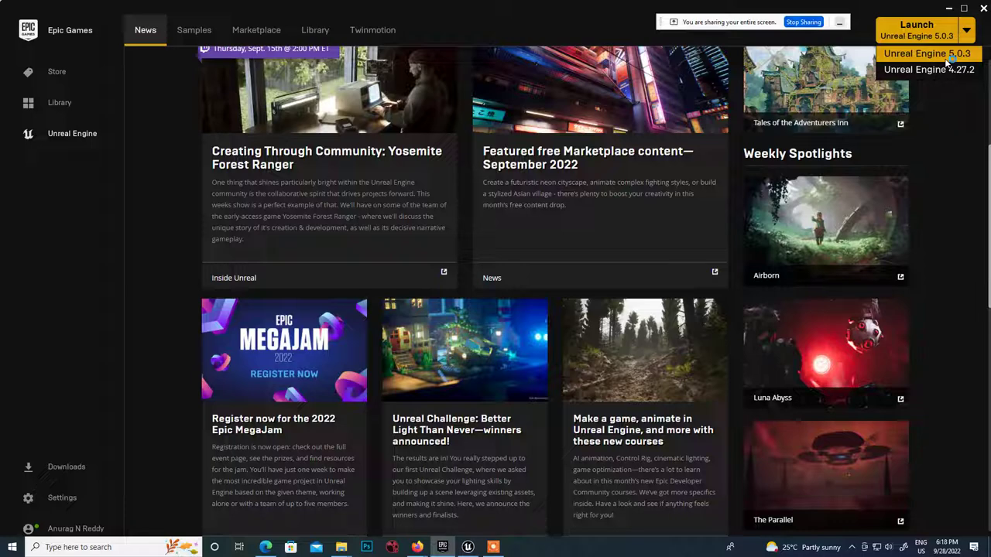
pyautogui.click(266, 548)
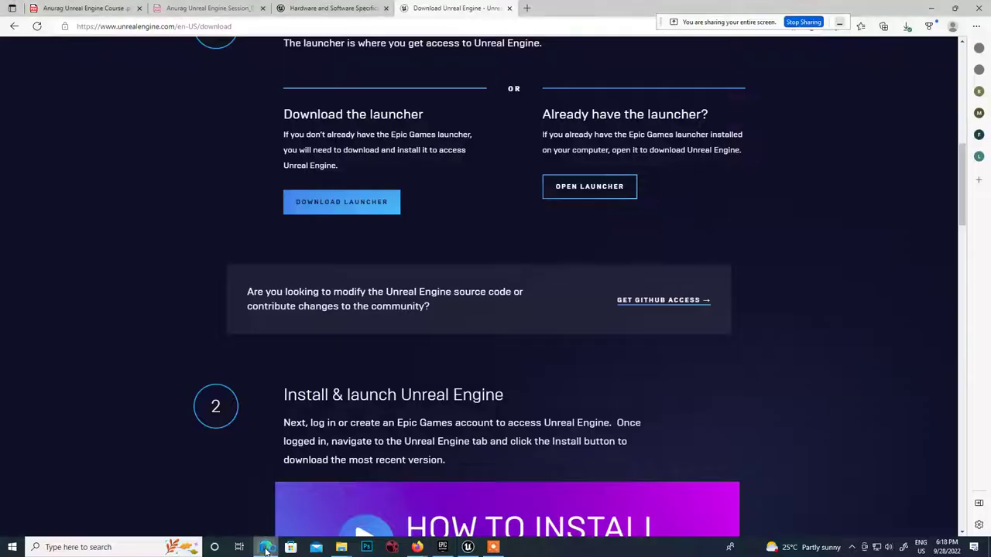
# Scroll down the download page and back, highlighting the step 2 'Install & launch Unreal Engine' heading
pyautogui.scroll(-5, 491, 348)
pyautogui.scroll(-5, 465, 319)
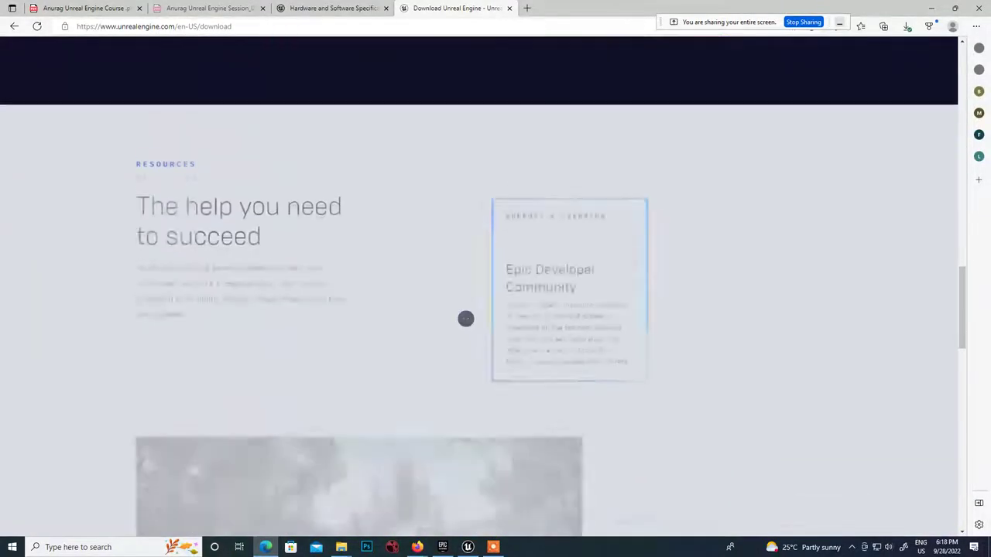
pyautogui.scroll(-9, 416, 309)
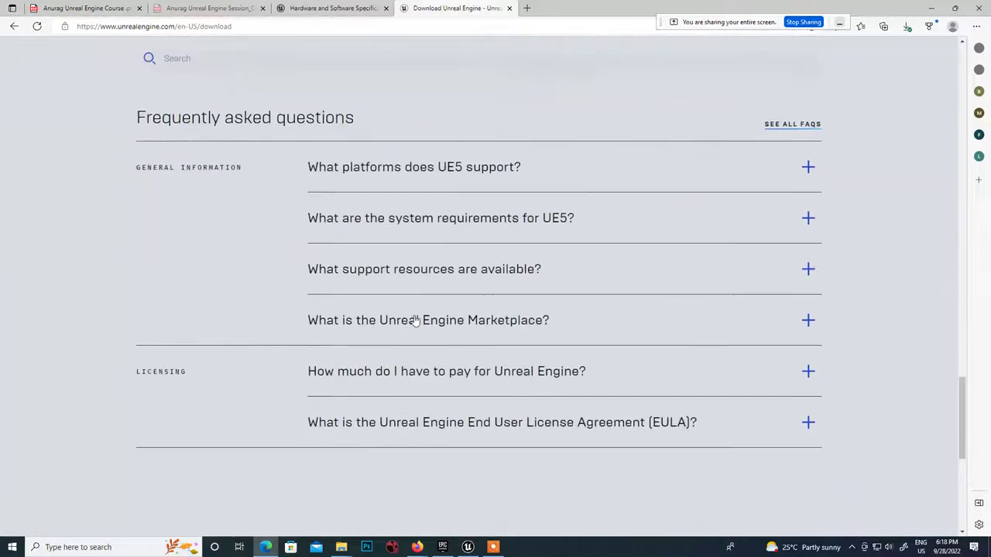
pyautogui.scroll(-2, 415, 321)
pyautogui.scroll(7, 414, 320)
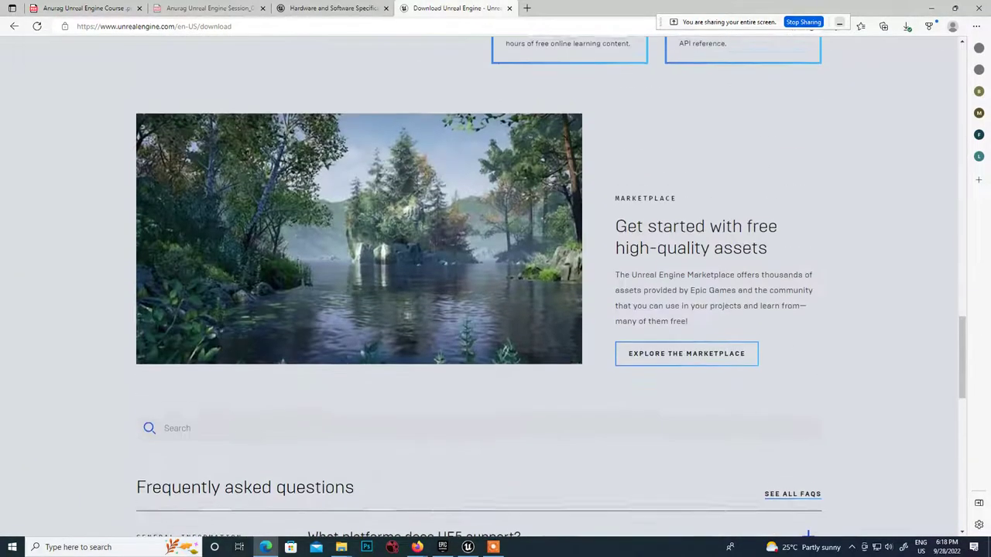
pyautogui.scroll(3, 657, 310)
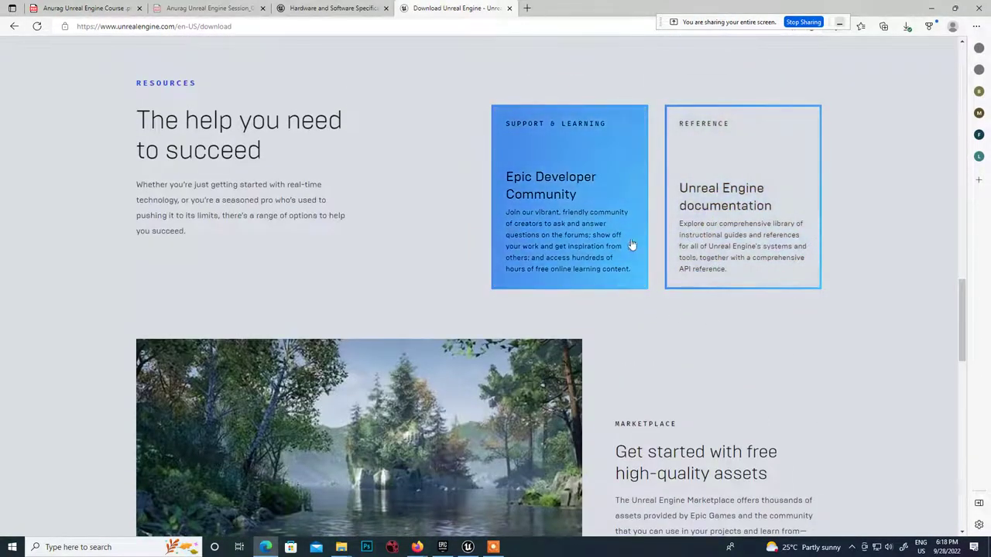
pyautogui.scroll(2, 577, 271)
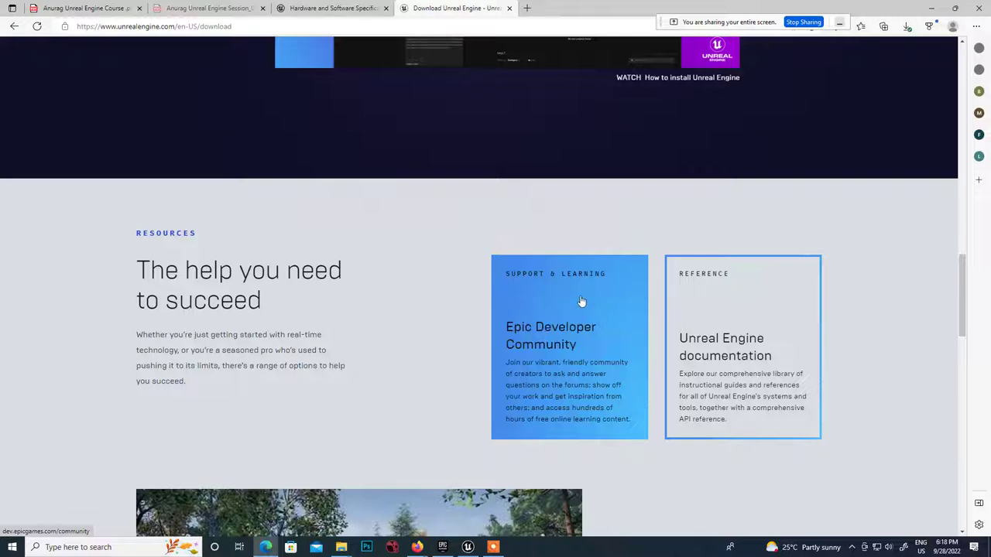
pyautogui.scroll(3, 575, 381)
pyautogui.scroll(1, 575, 381)
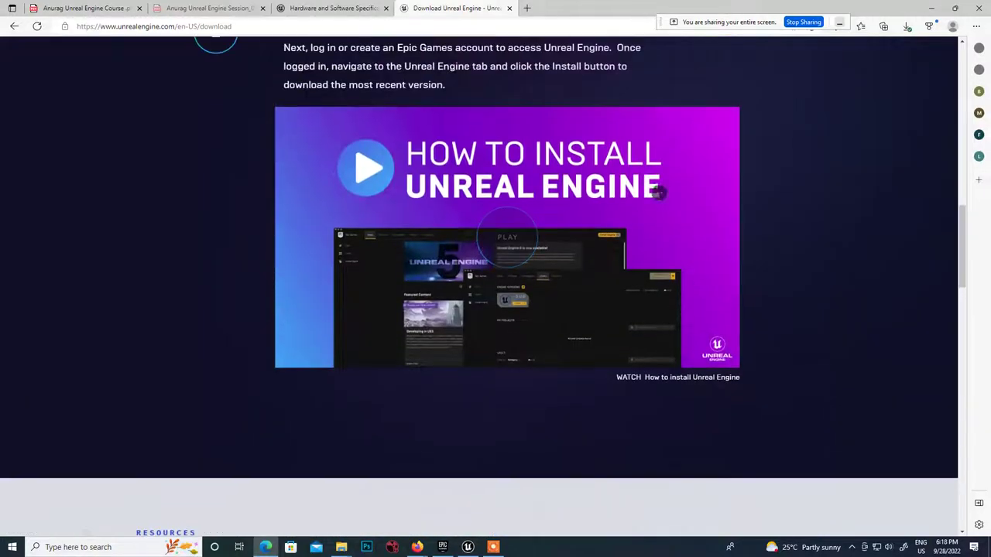
pyautogui.scroll(3, 555, 309)
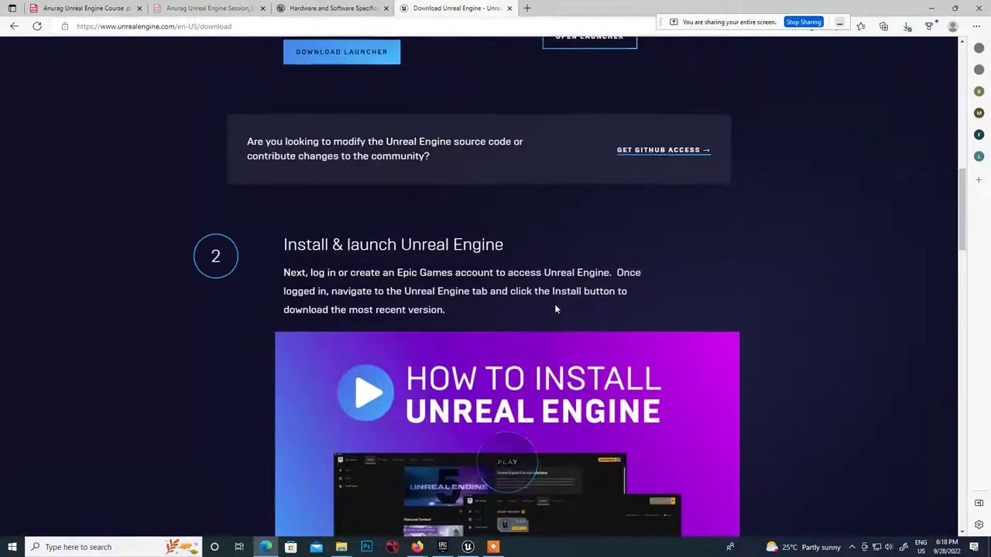
pyautogui.scroll(-2, 439, 309)
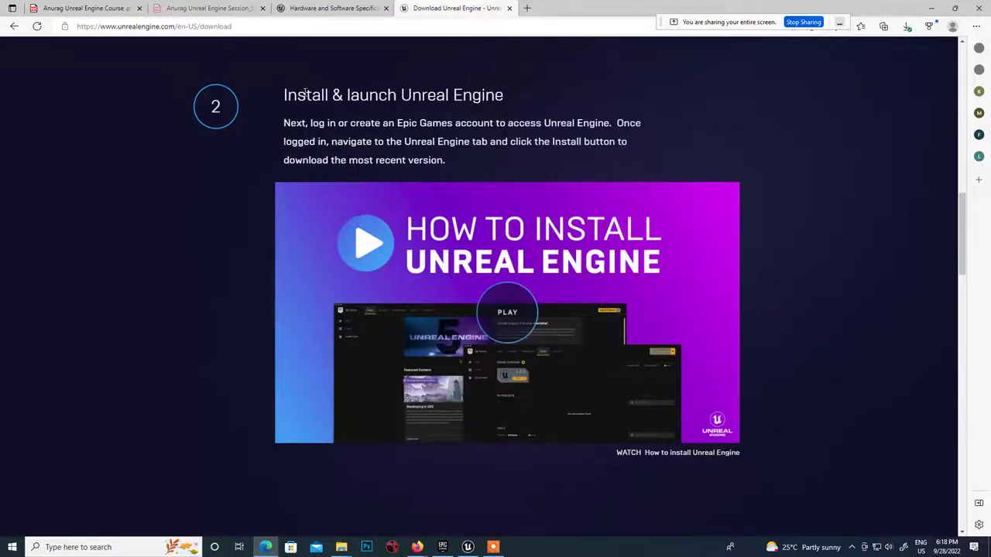
pyautogui.moveTo(294, 94); pyautogui.dragTo(481, 94)
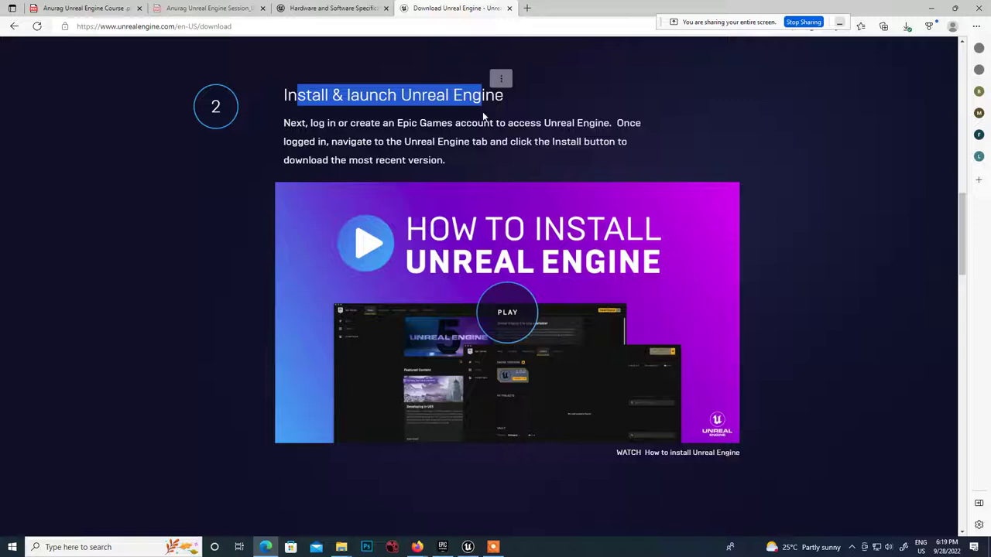
pyautogui.click(524, 147)
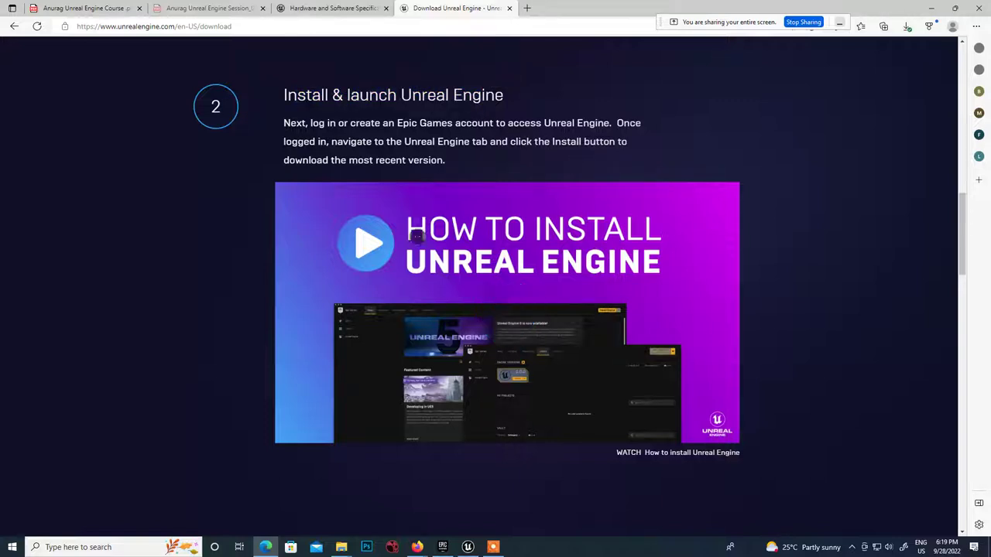
# Read on through the Marketplace section and FAQ, then scroll back up to the launcher step
pyautogui.scroll(-2, 512, 232)
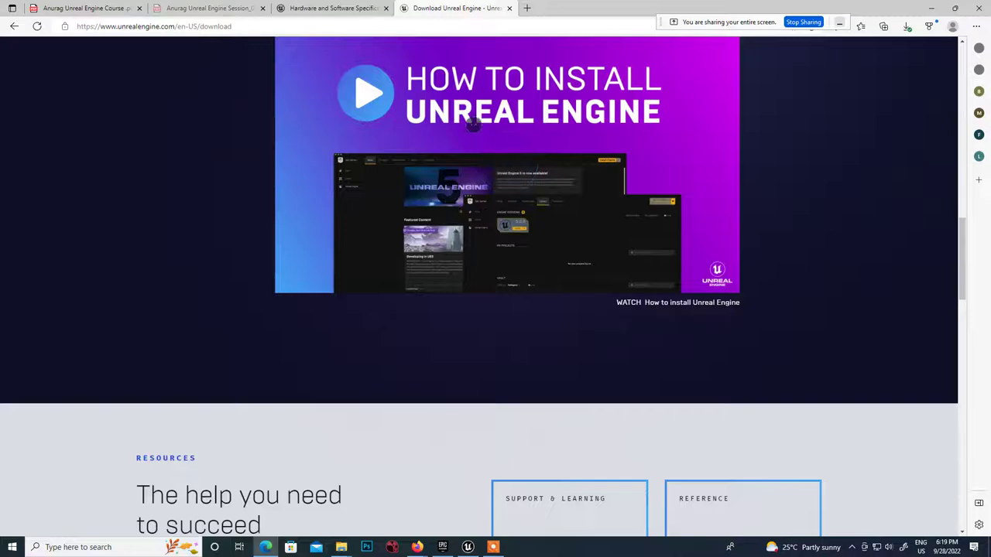
pyautogui.scroll(5, 532, 300)
pyautogui.scroll(8, 532, 300)
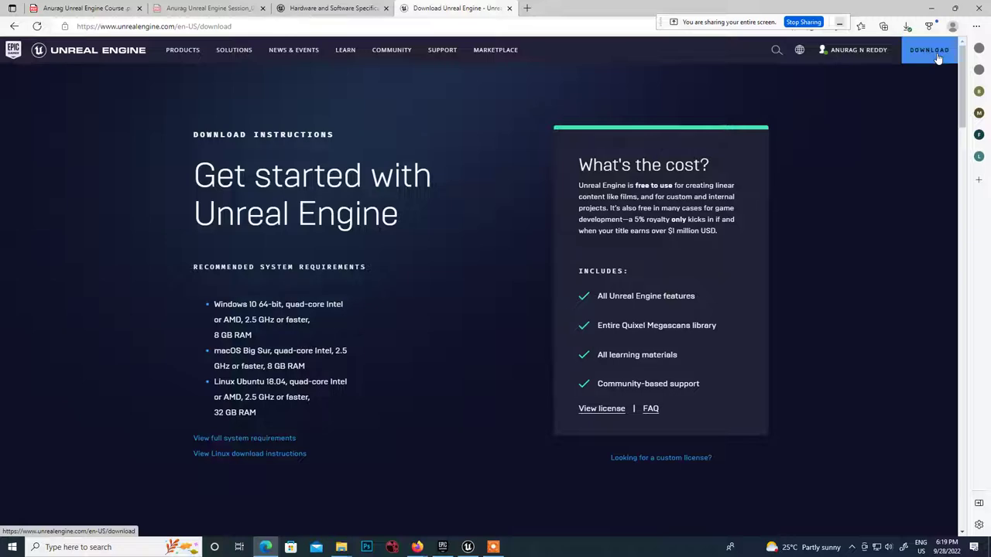
pyautogui.scroll(-6, 539, 276)
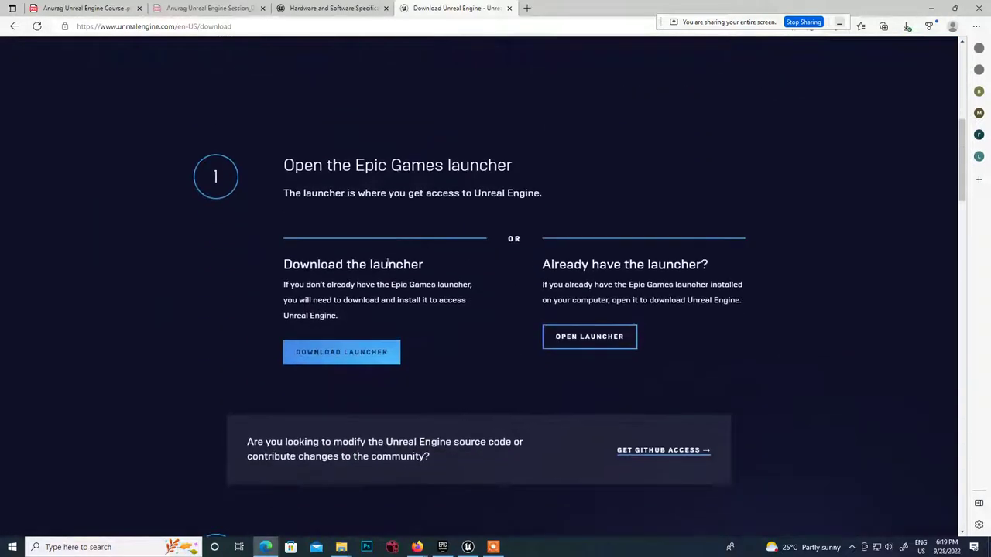
pyautogui.scroll(-2, 573, 284)
pyautogui.scroll(-3, 487, 213)
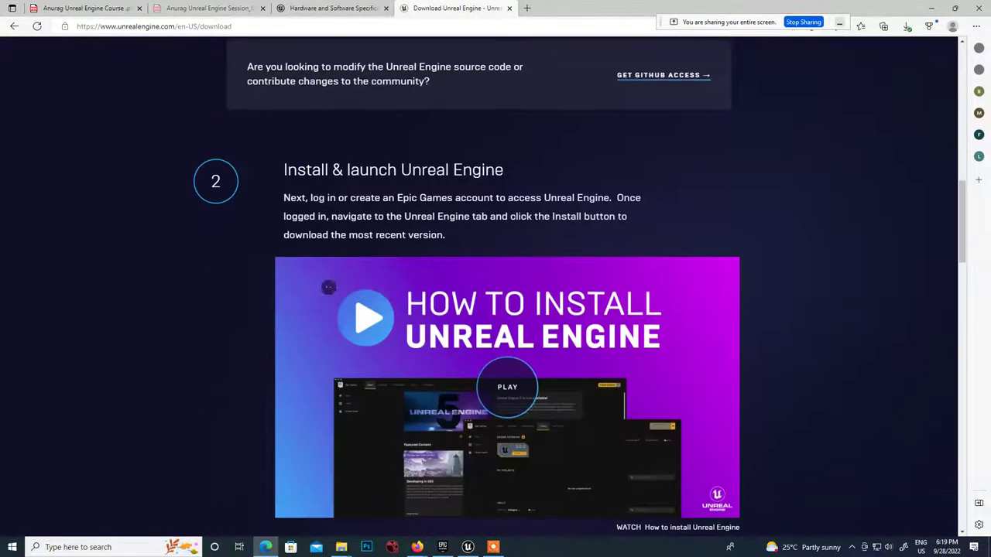
pyautogui.scroll(-10, 479, 196)
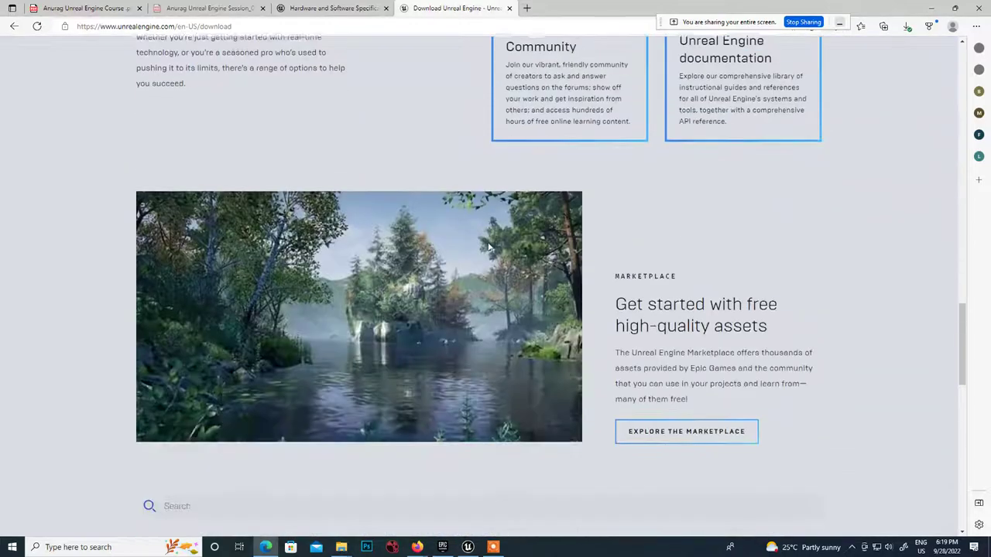
pyautogui.scroll(-7, 476, 318)
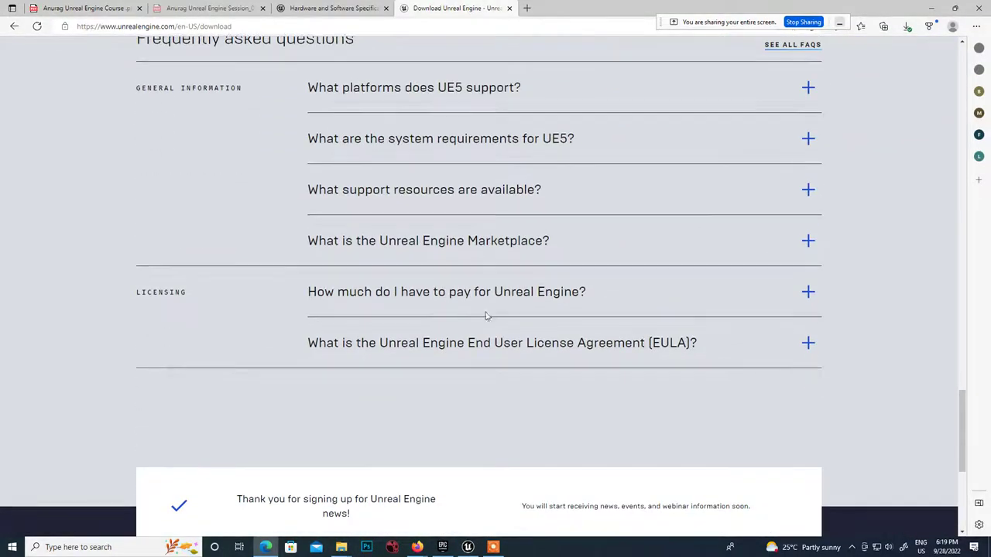
pyautogui.scroll(-3, 574, 301)
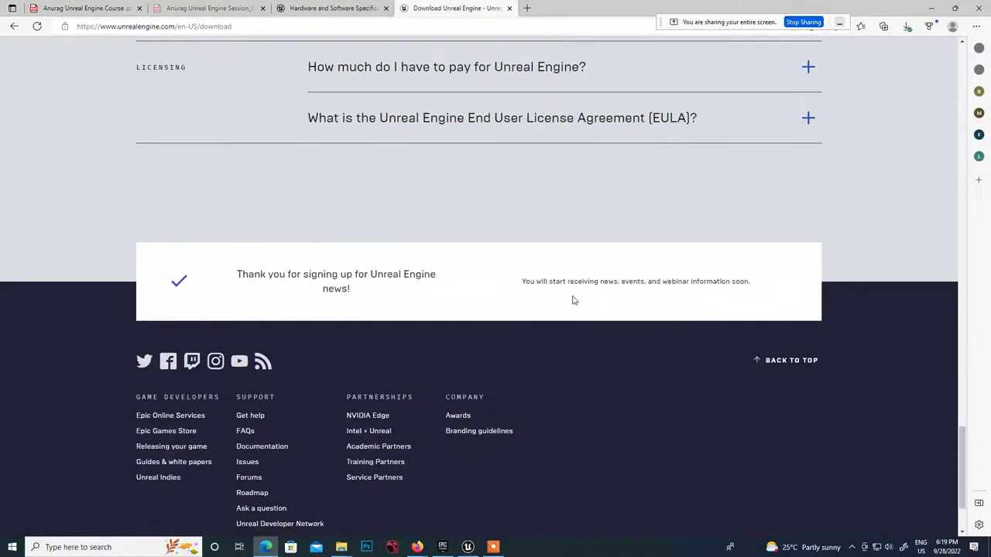
pyautogui.scroll(4, 573, 300)
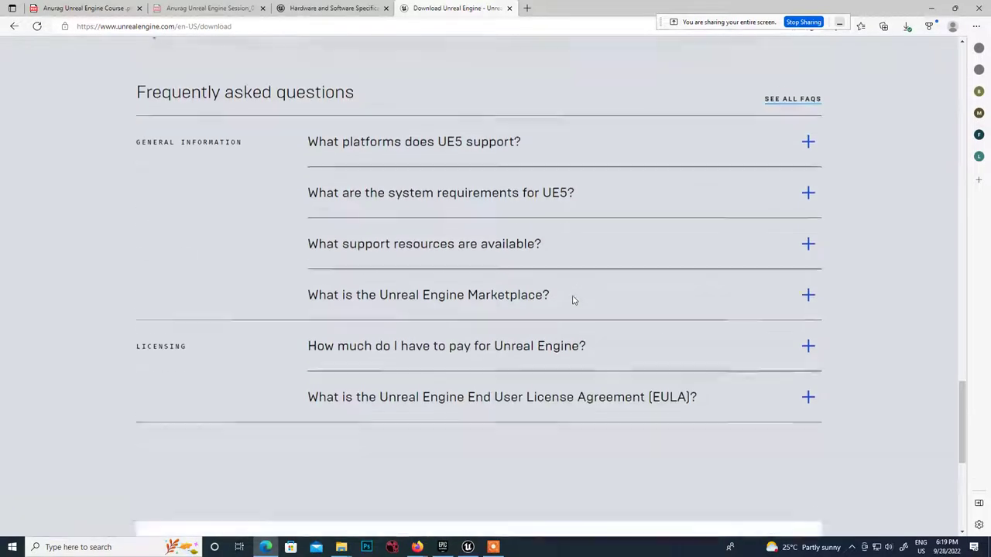
pyautogui.scroll(-5, 573, 300)
pyautogui.scroll(10, 573, 301)
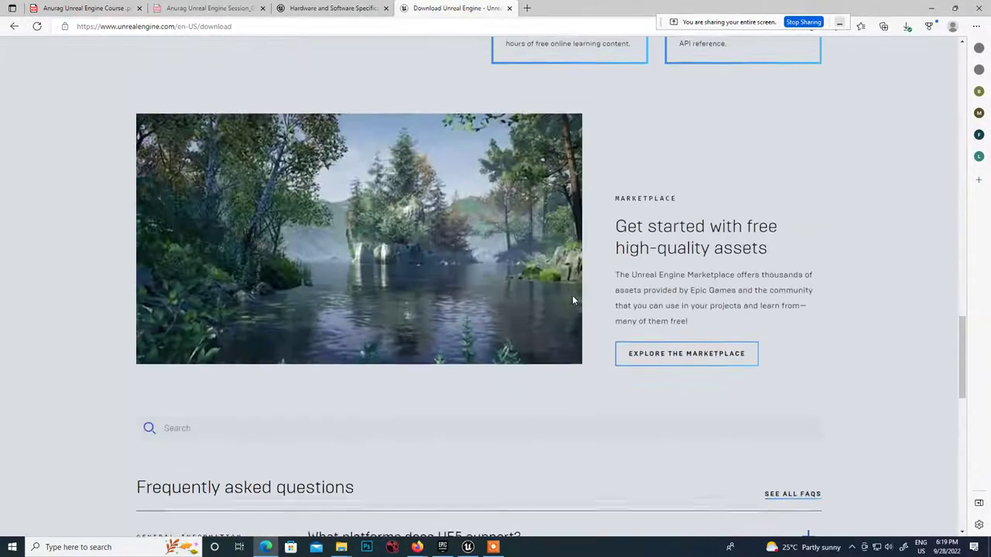
pyautogui.scroll(15, 573, 302)
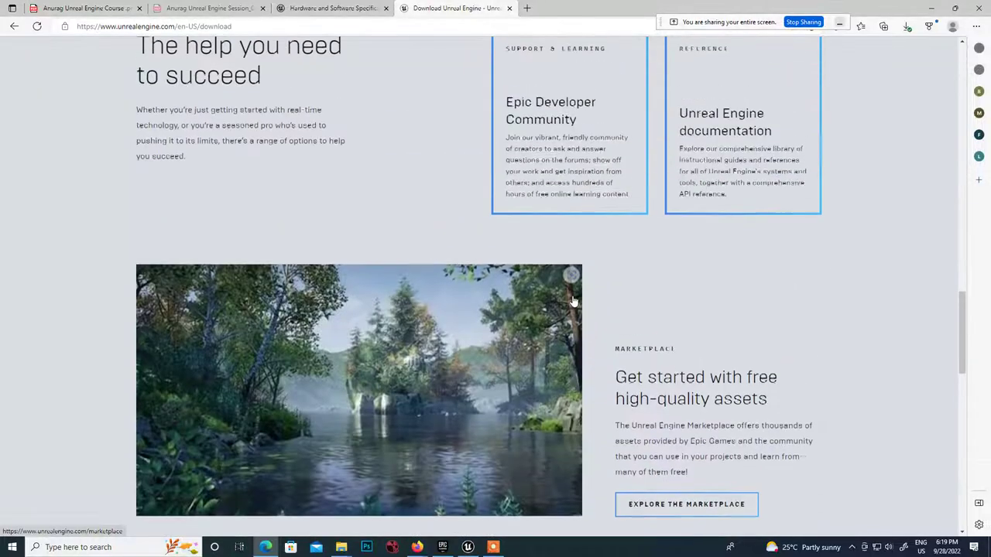
pyautogui.scroll(2, 573, 302)
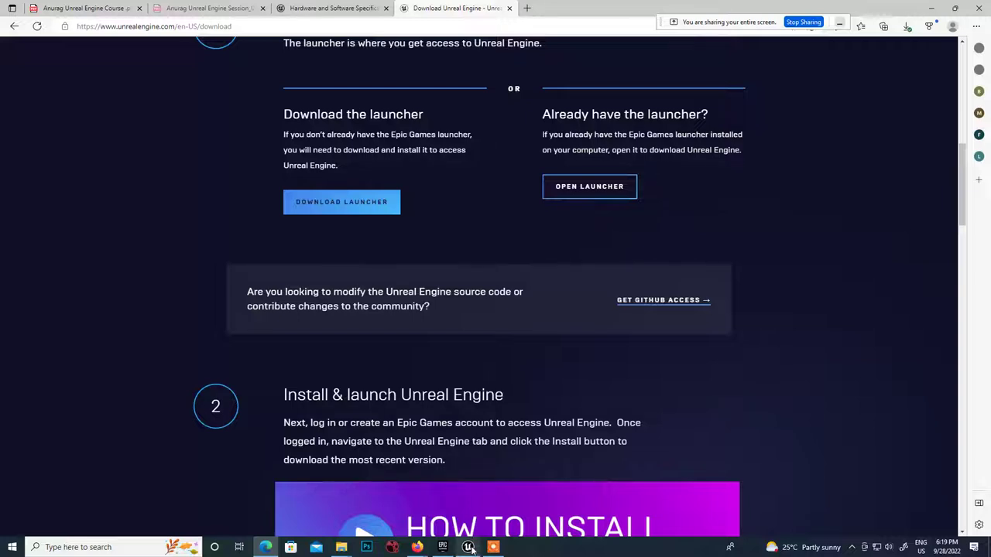
pyautogui.moveTo(469, 547)
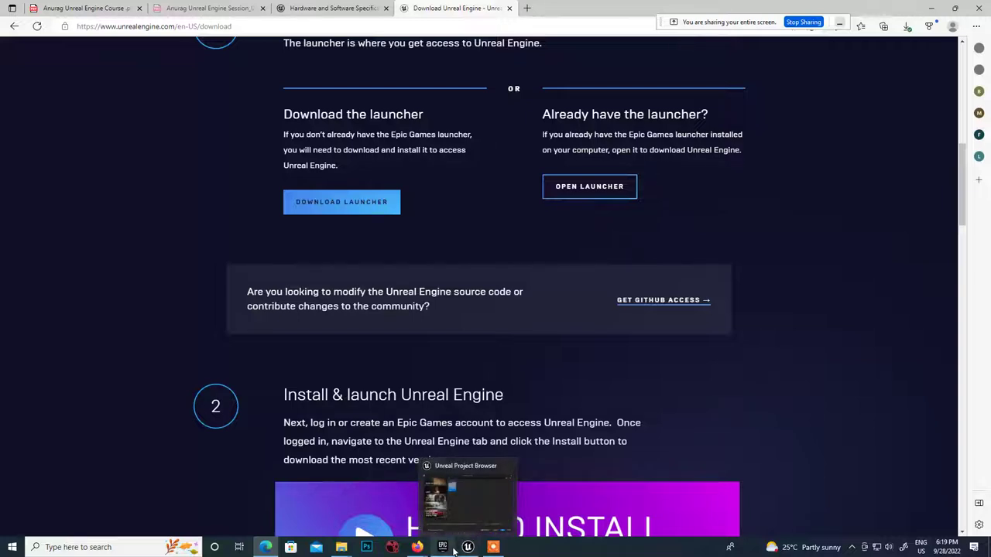
# Bring the Epic Games Launcher to the front on its Unreal Engine News tab
pyautogui.click(468, 548)
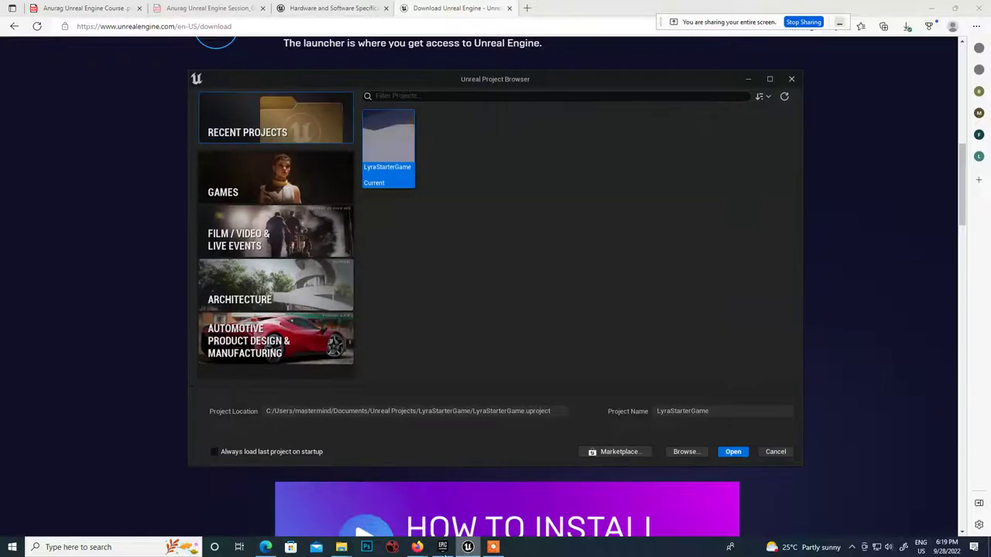
pyautogui.click(443, 548)
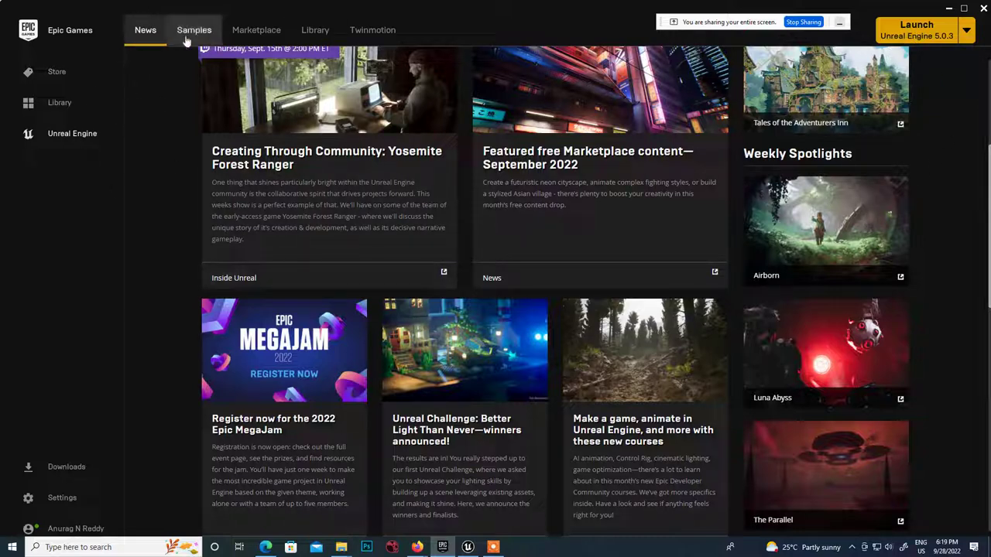
pyautogui.scroll(3, 206, 38)
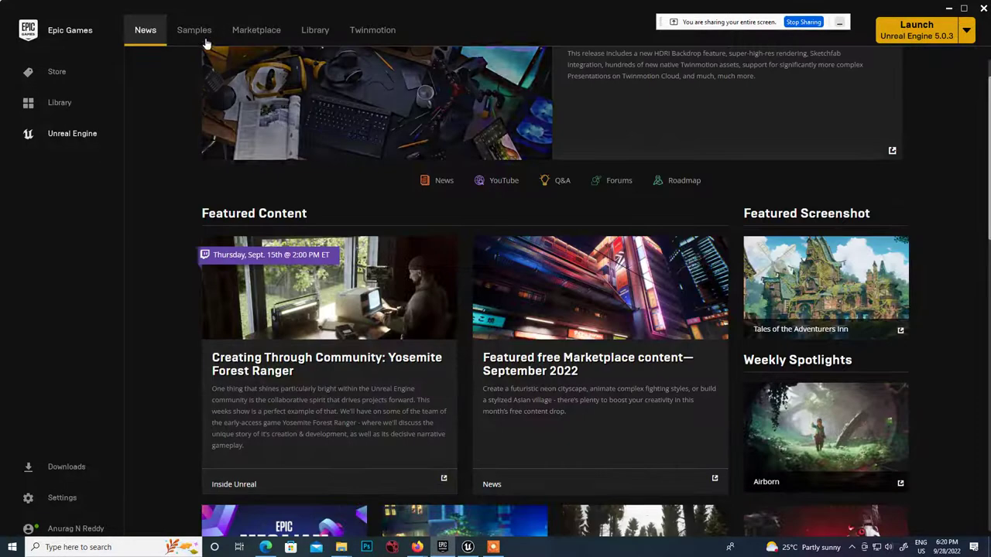
# Browse the Samples tab's Lyra Starter Game, City Sample and UE Feature Samples, then go to Marketplace
pyautogui.click(198, 32)
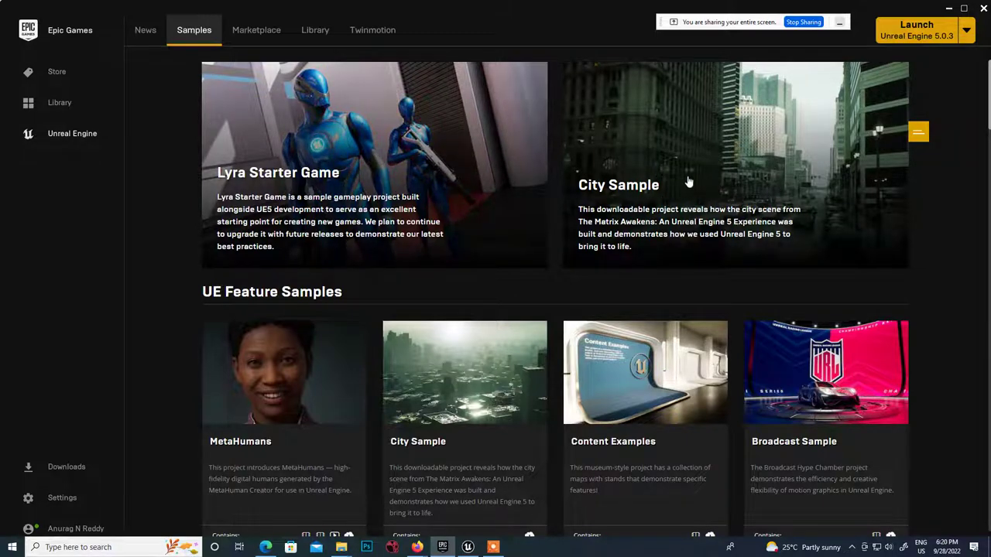
pyautogui.scroll(-1, 663, 221)
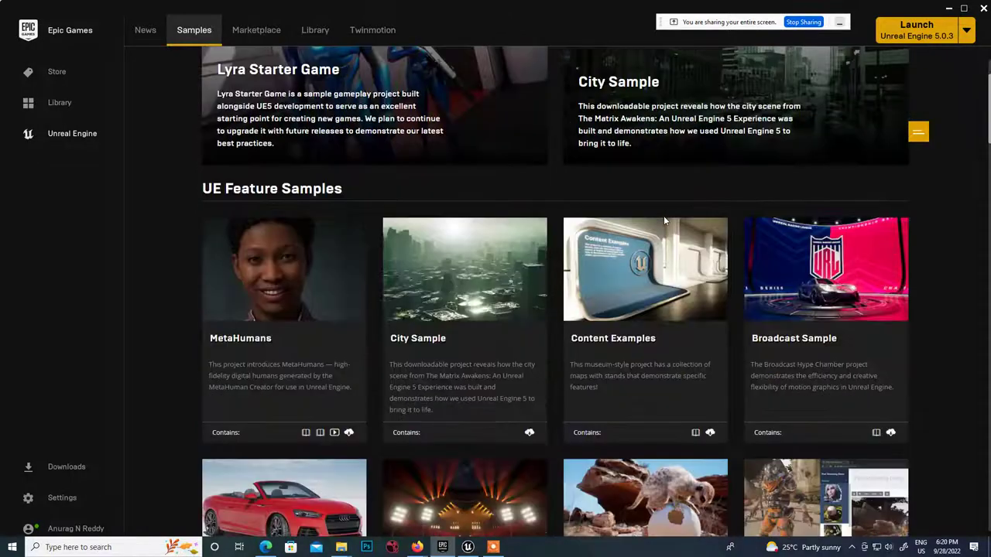
pyautogui.scroll(-1, 663, 220)
pyautogui.scroll(-1, 425, 314)
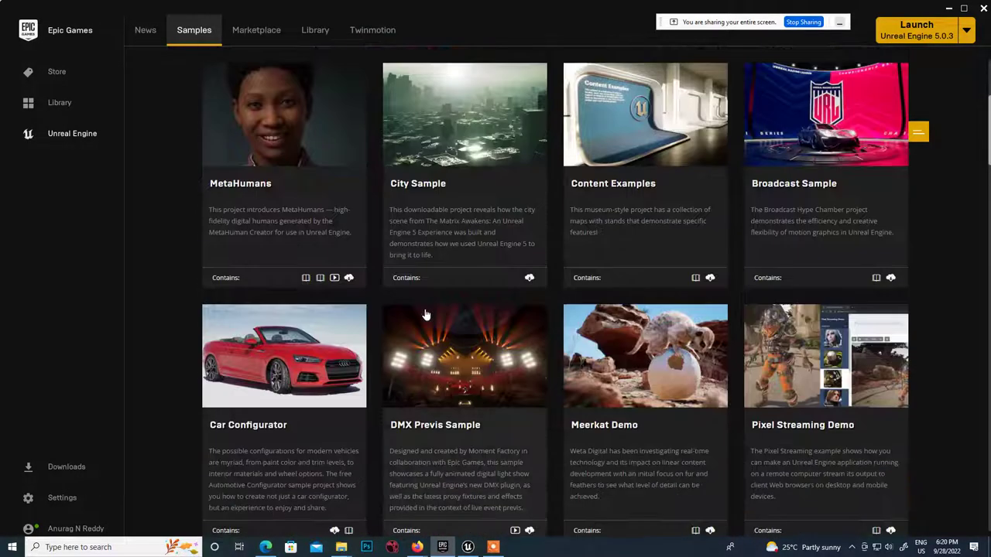
pyautogui.scroll(3, 327, 180)
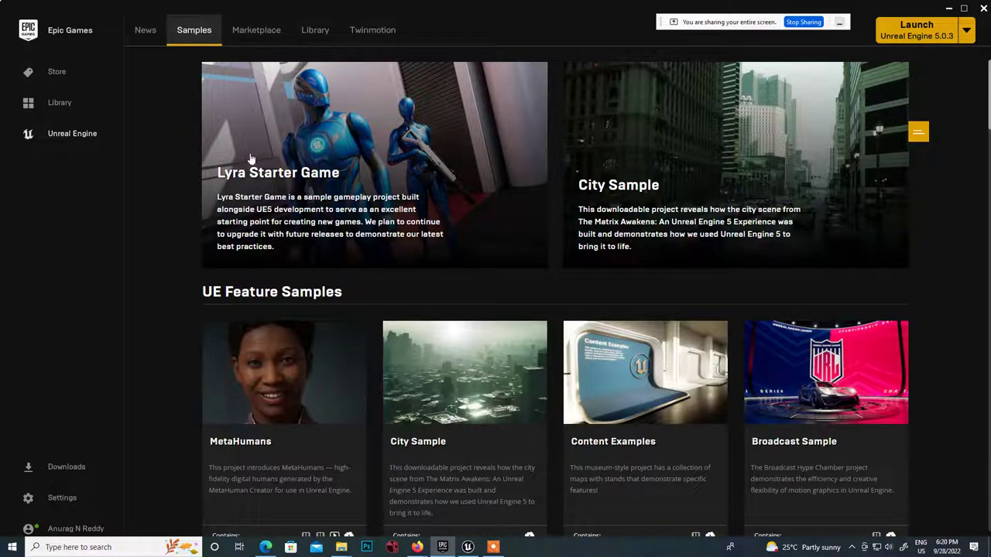
pyautogui.click(248, 35)
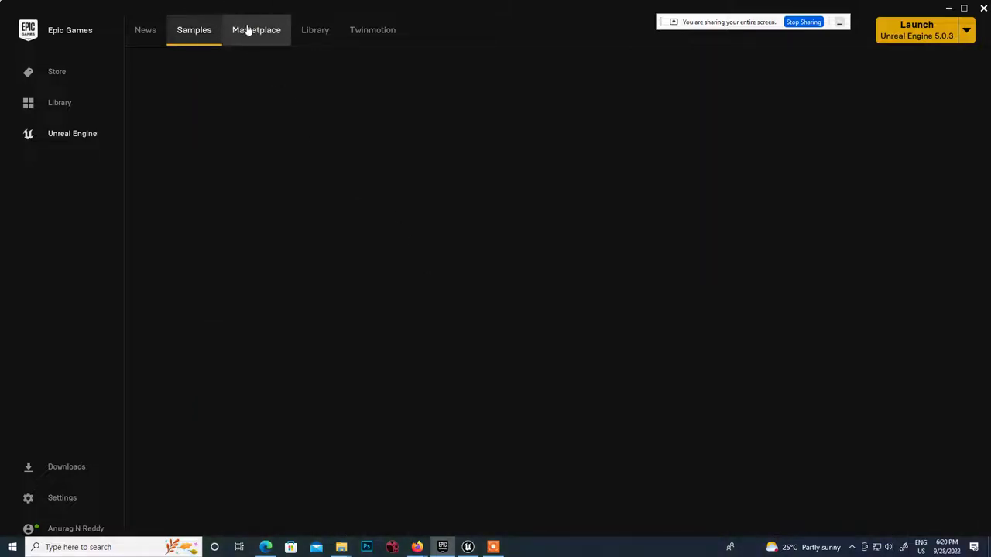
# Load the Marketplace and scroll through its Showcase and Free For The Month items at ₹0.00
pyautogui.click(254, 37)
pyautogui.click(254, 35)
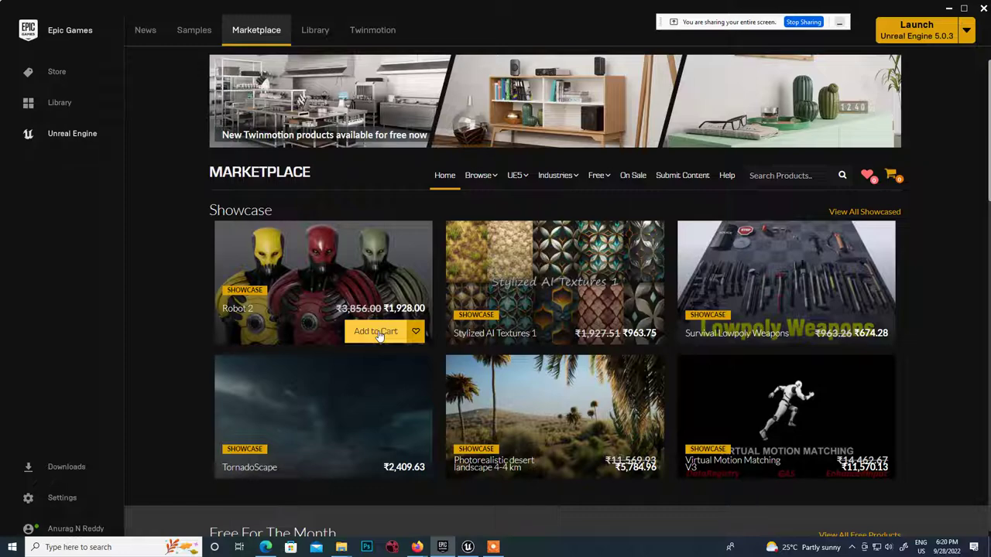
pyautogui.scroll(-1, 379, 335)
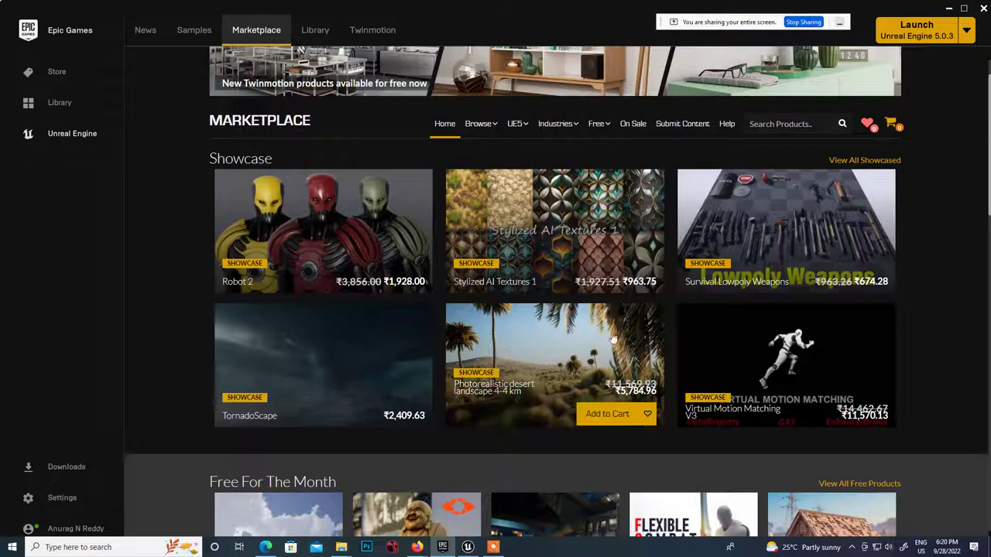
pyautogui.scroll(-3, 478, 238)
pyautogui.scroll(-2, 478, 239)
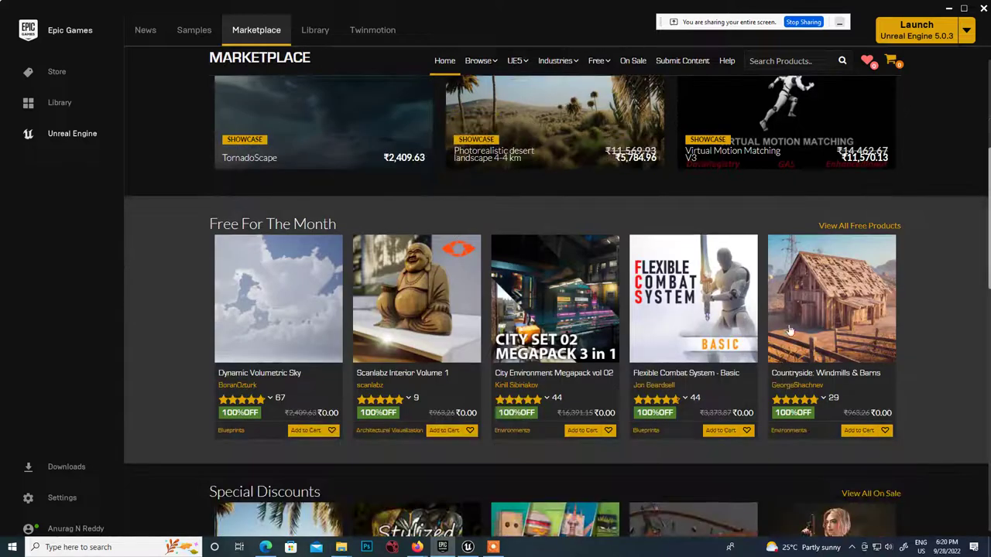
pyautogui.scroll(-2, 822, 326)
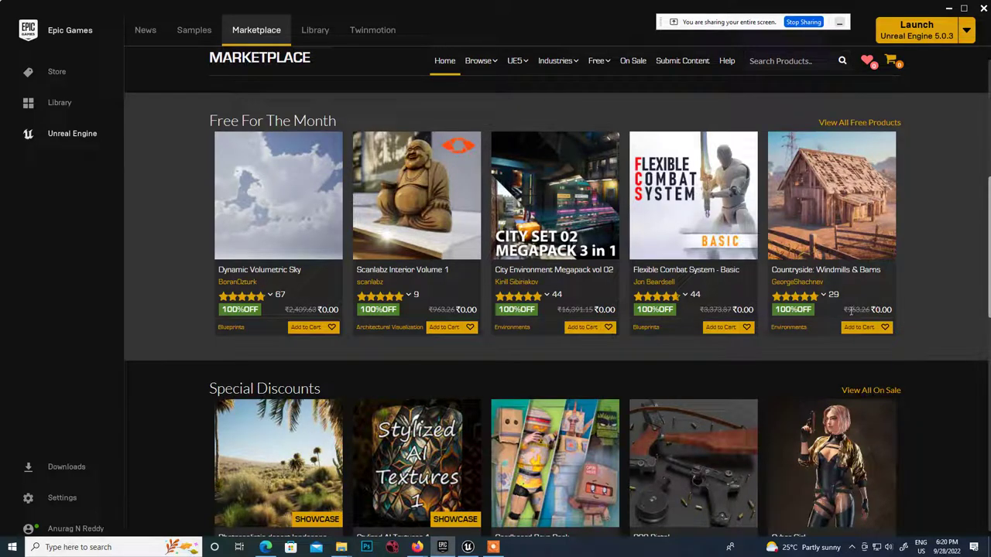
# Scroll further through the Special Discounts and New Releases sections
pyautogui.moveTo(823, 215)
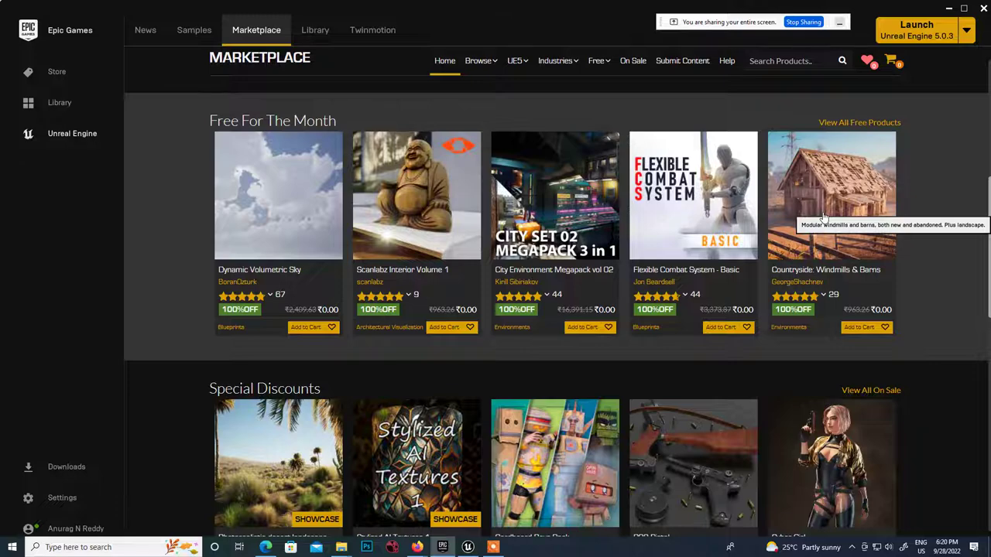
pyautogui.scroll(-1, 824, 217)
pyautogui.scroll(5, 704, 217)
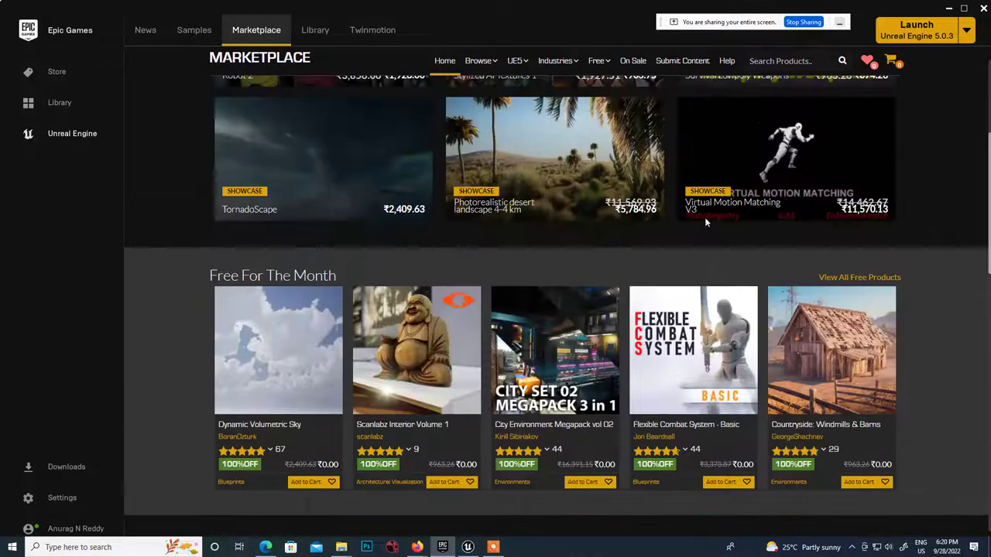
pyautogui.moveTo(590, 137)
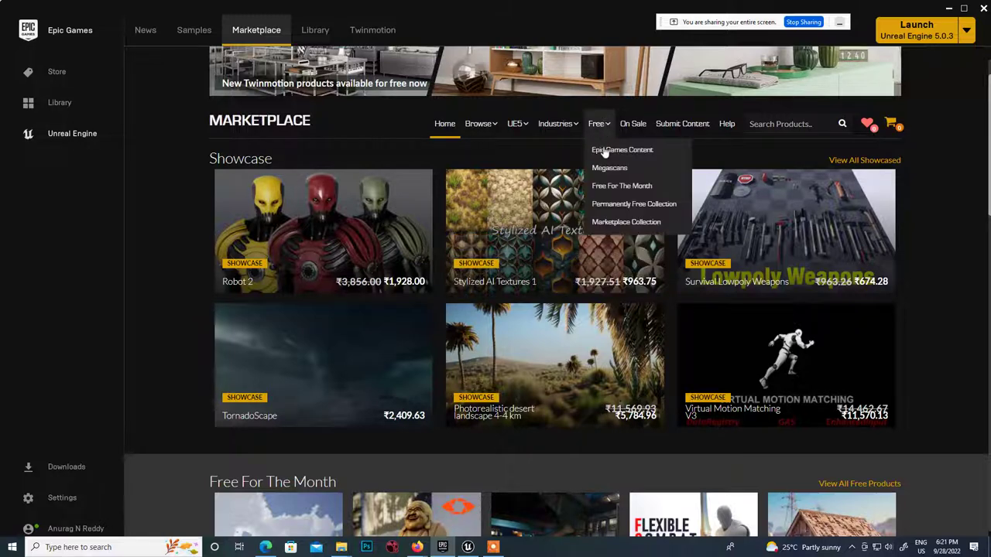
pyautogui.scroll(-3, 871, 422)
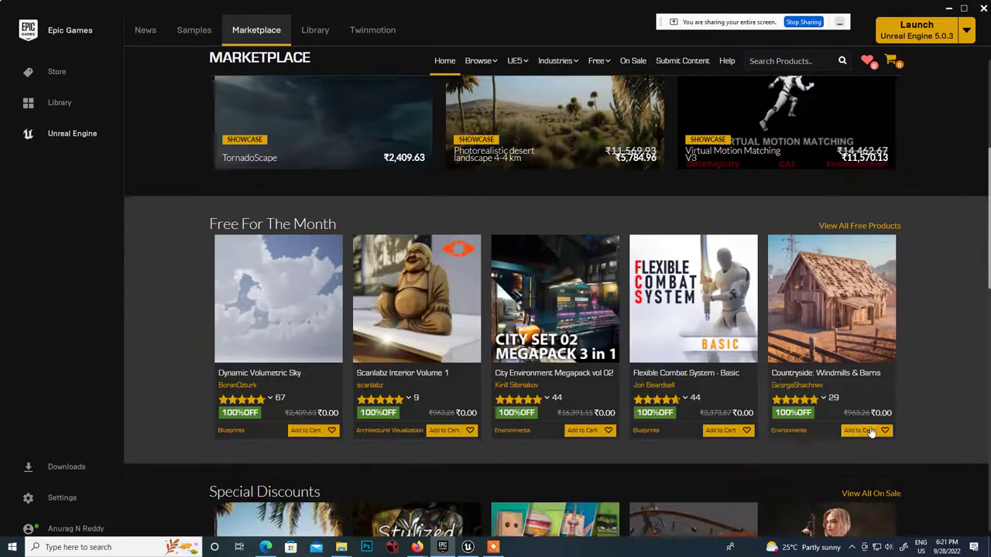
pyautogui.scroll(-1, 802, 331)
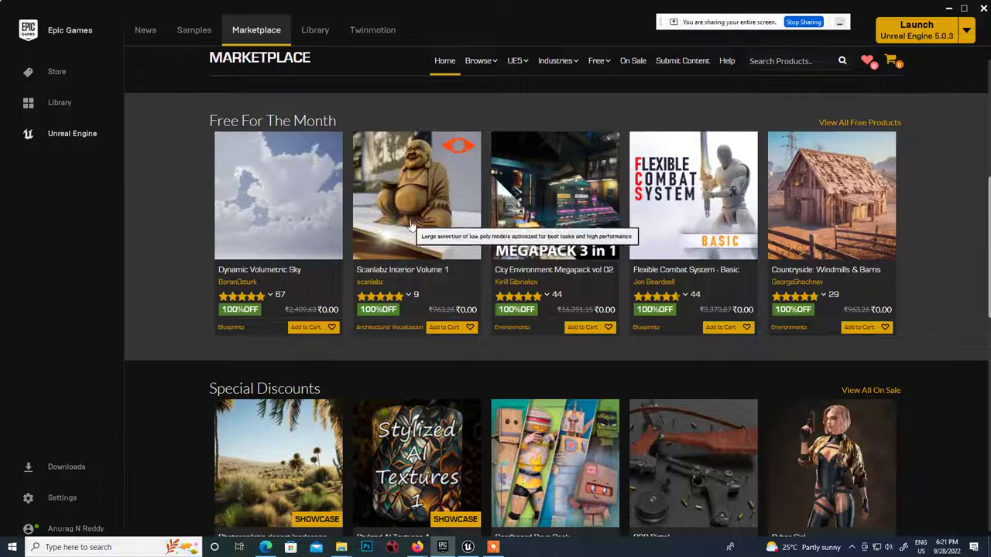
pyautogui.scroll(-1, 427, 411)
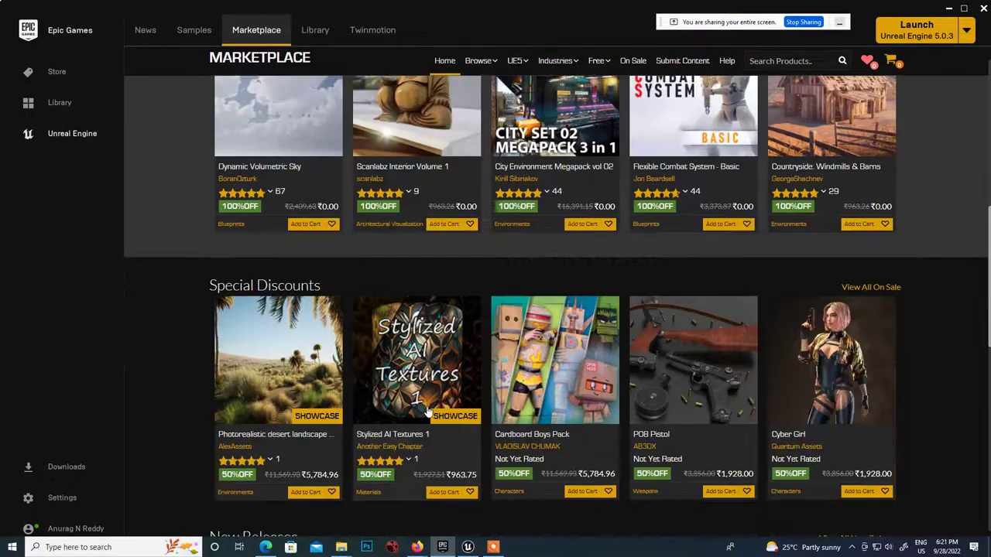
pyautogui.scroll(-1, 427, 412)
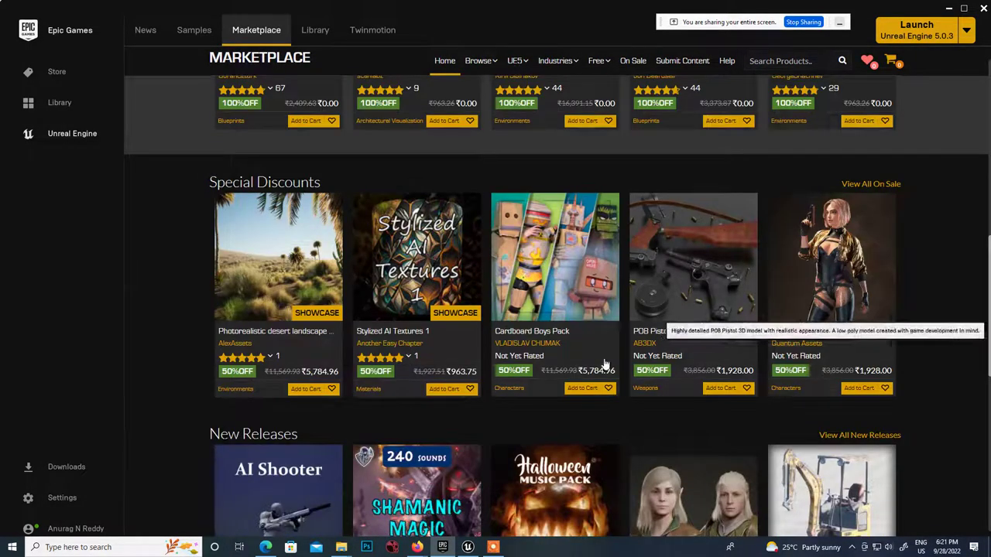
pyautogui.scroll(-2, 658, 332)
pyautogui.scroll(3, 681, 325)
pyautogui.scroll(5, 689, 314)
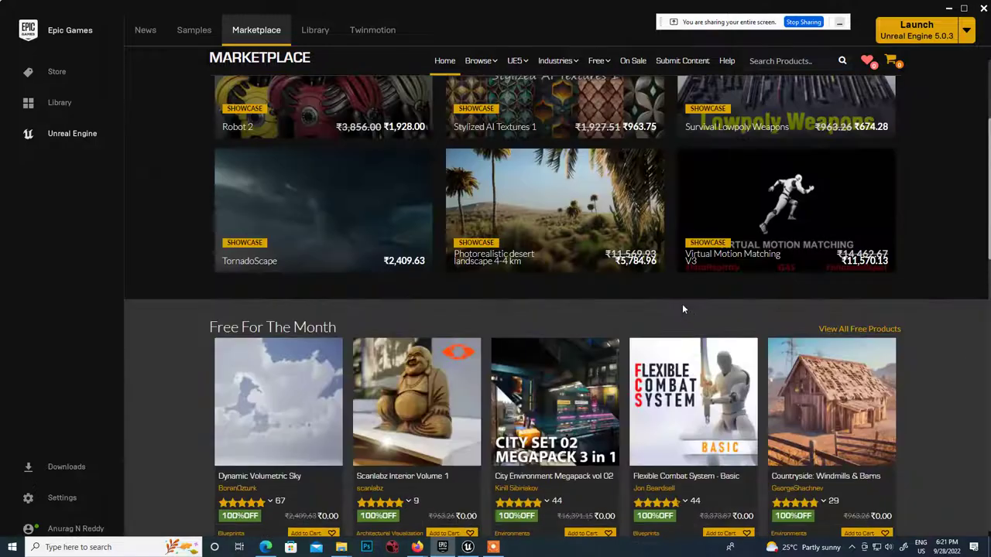
pyautogui.moveTo(588, 184)
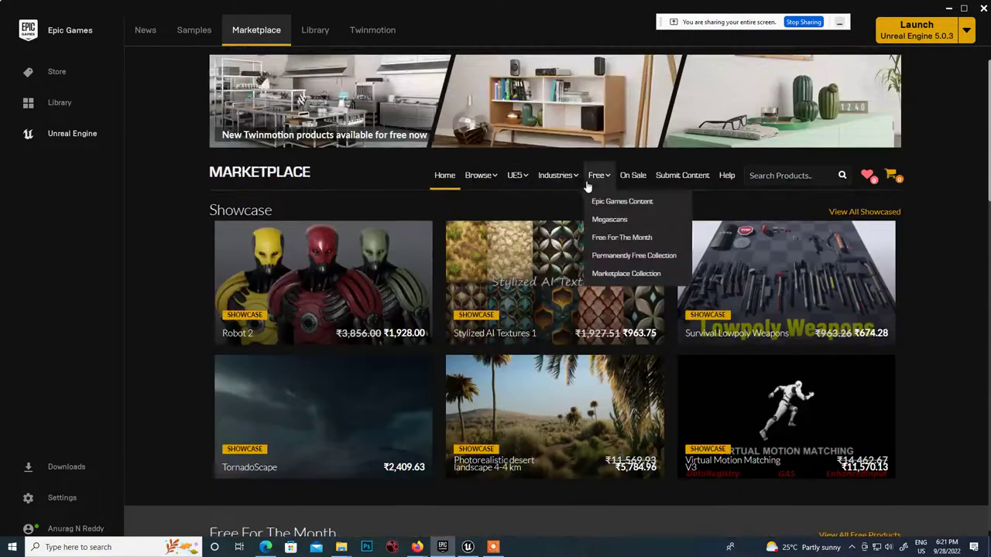
# Open the free Quixel Megascans listings and scroll through assets like Megascans: Grass
pyautogui.click(611, 222)
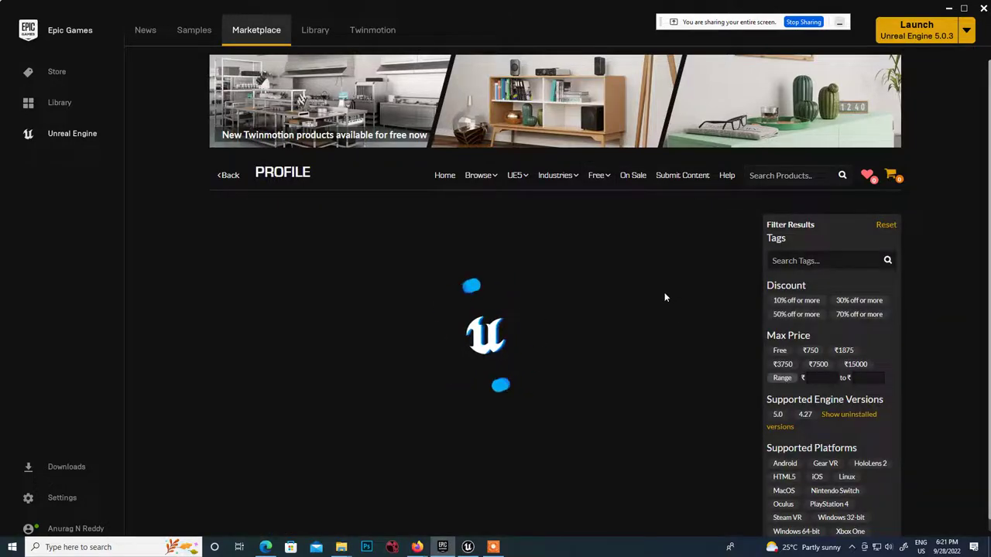
pyautogui.scroll(-2, 529, 362)
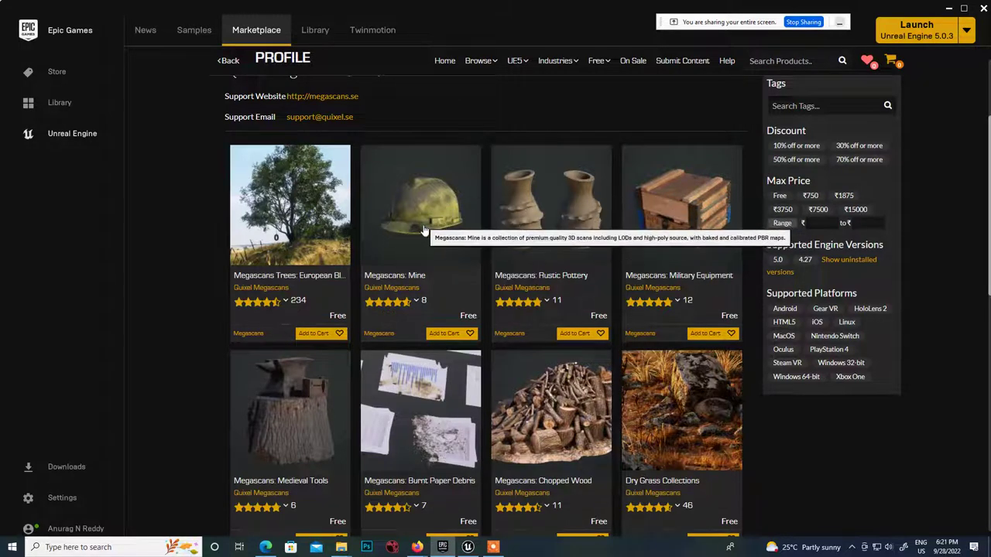
pyautogui.scroll(-1, 420, 324)
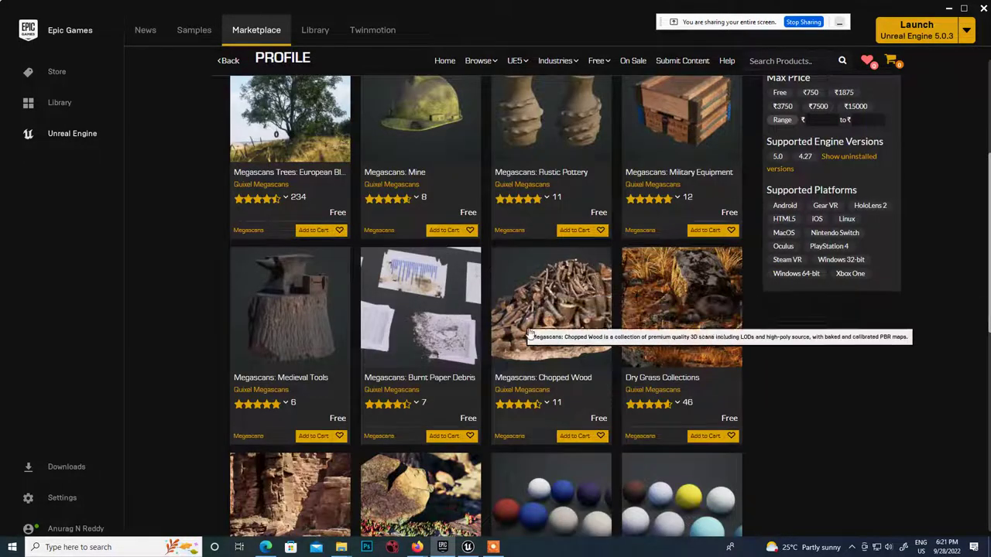
pyautogui.scroll(-1, 566, 310)
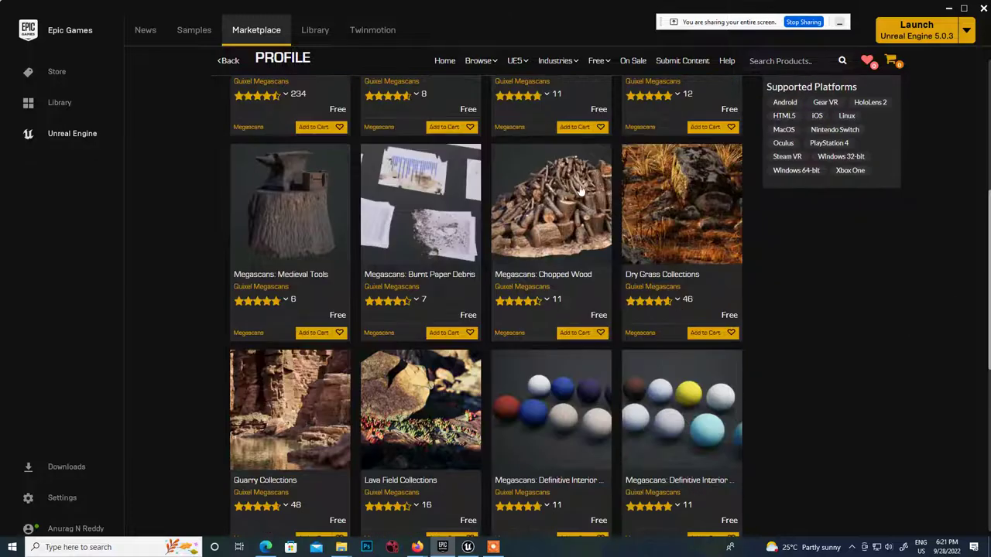
pyautogui.scroll(-2, 676, 270)
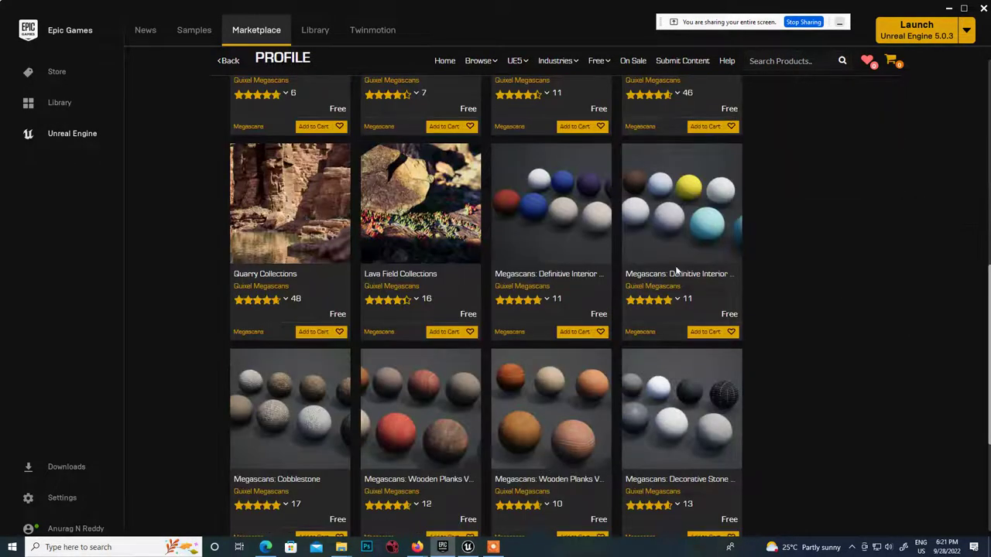
pyautogui.scroll(-1, 395, 306)
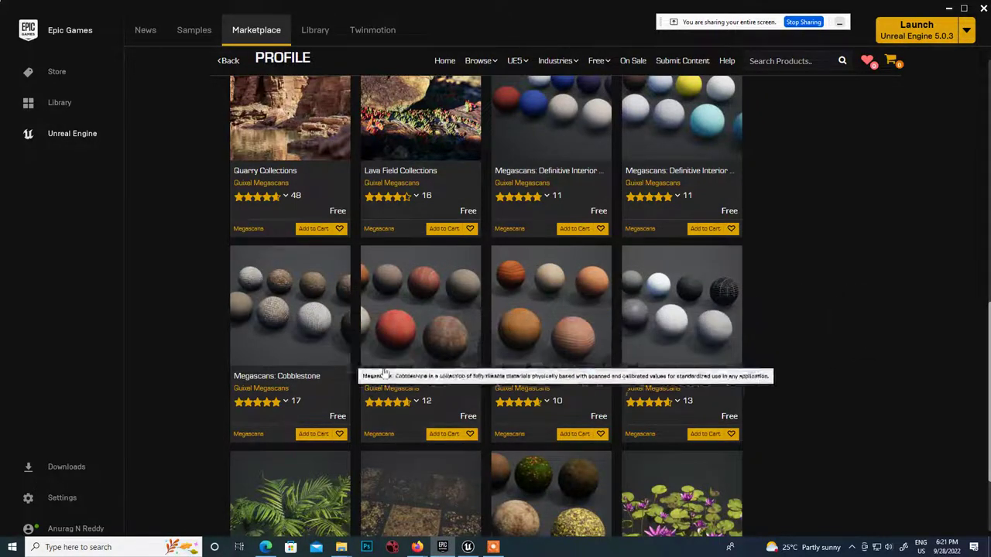
pyautogui.scroll(-1, 645, 327)
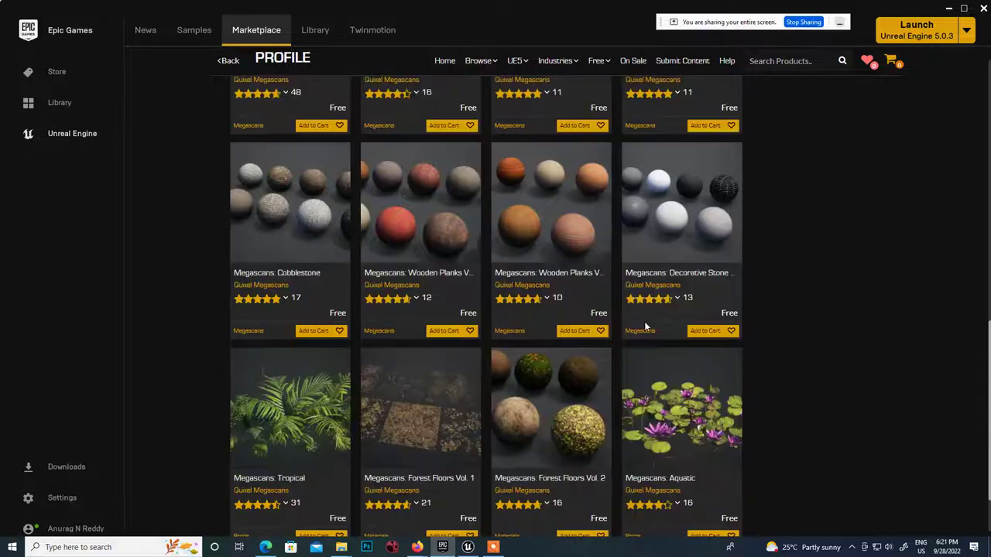
pyautogui.scroll(-1, 645, 326)
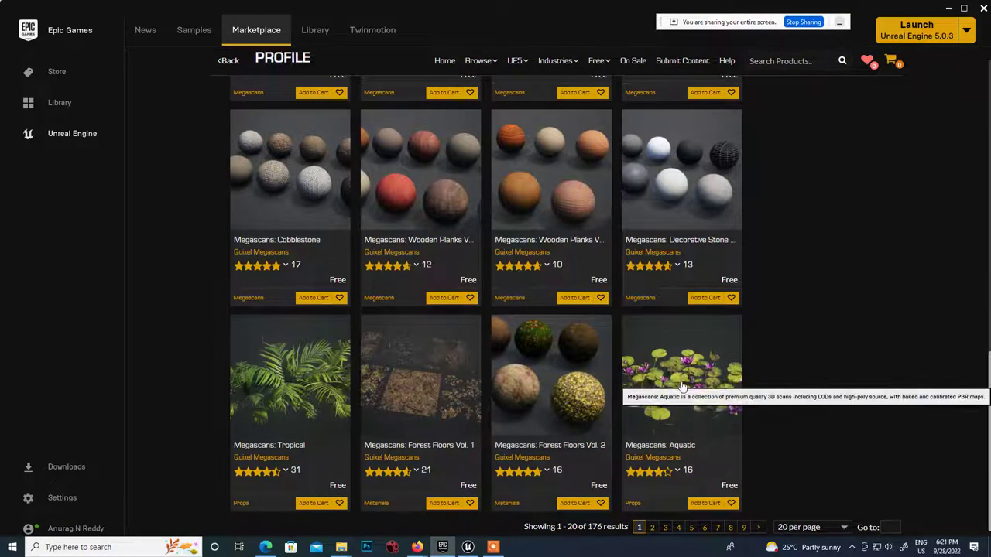
# Go to the second page of Megascans results and scroll back to the top
pyautogui.click(652, 527)
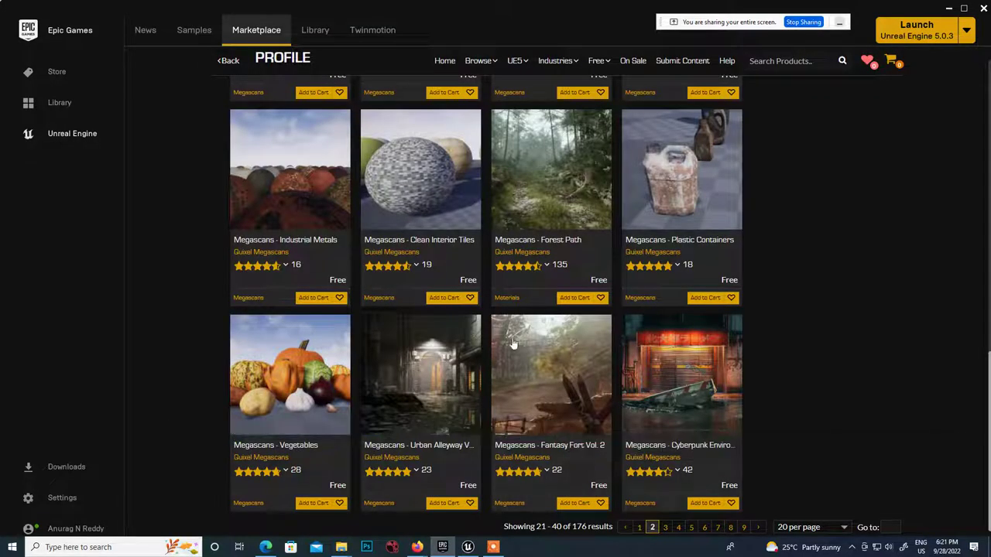
pyautogui.scroll(6, 579, 359)
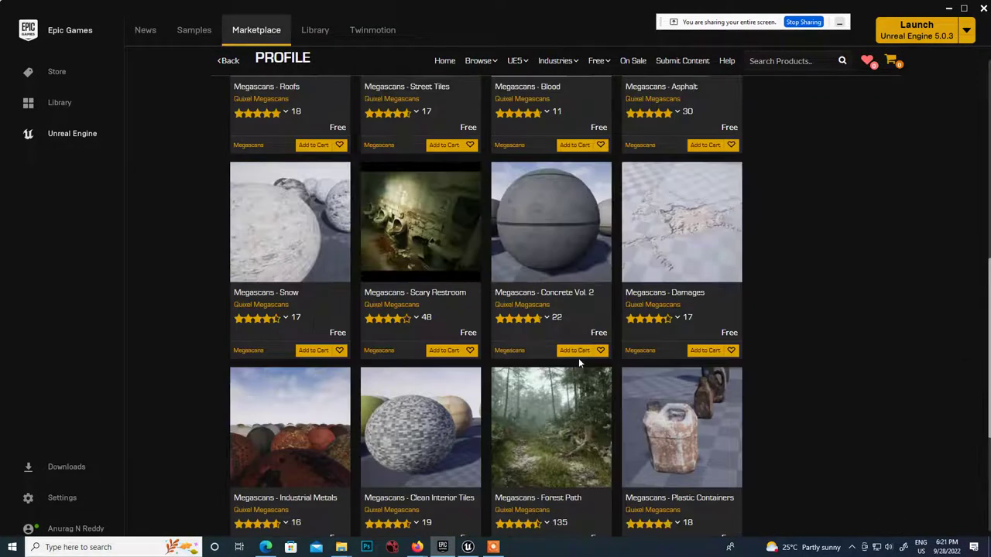
pyautogui.scroll(2, 579, 362)
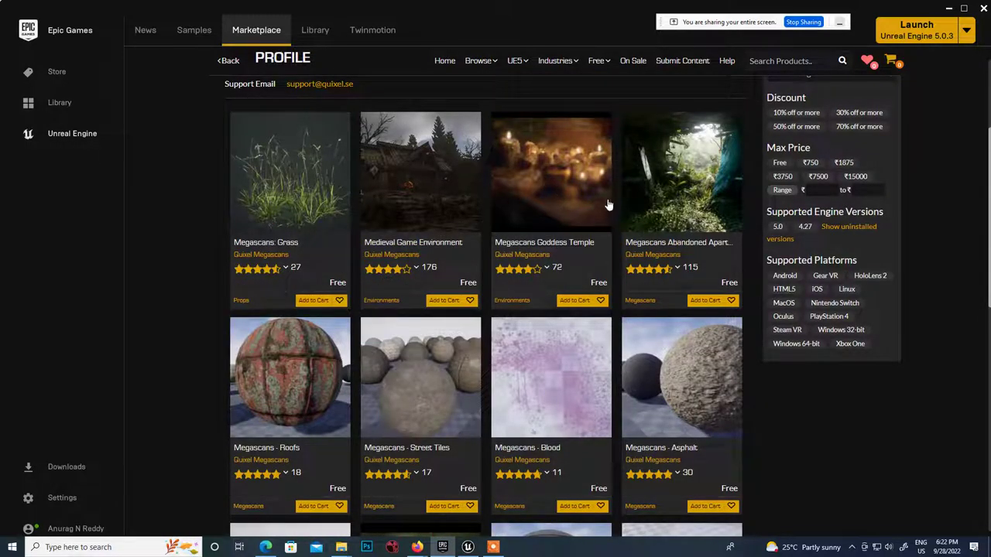
pyautogui.scroll(2, 597, 325)
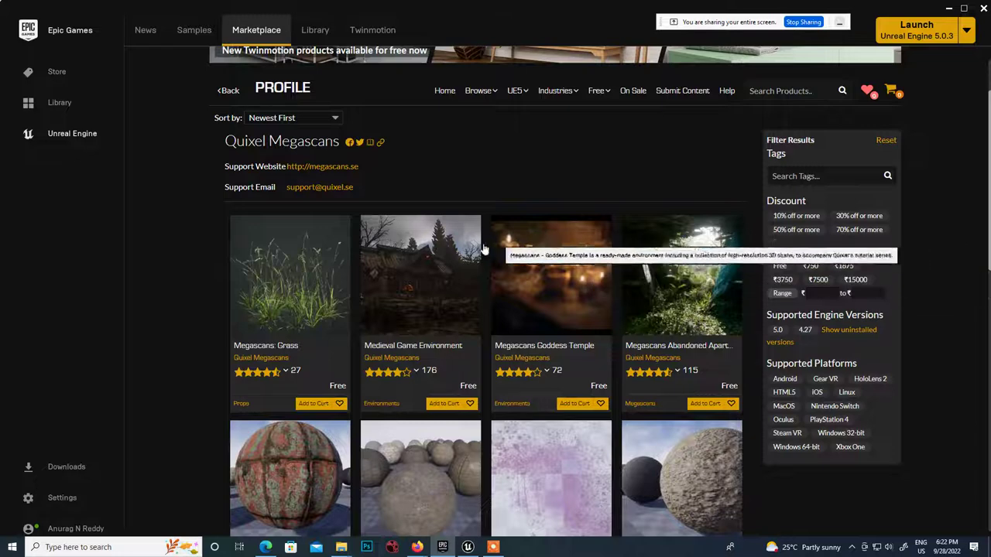
pyautogui.scroll(-1, 687, 339)
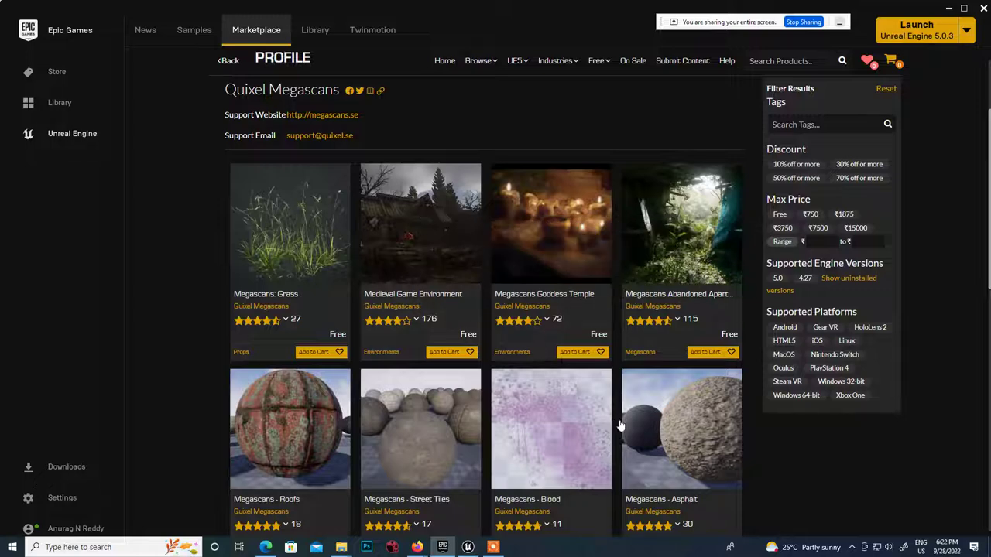
pyautogui.scroll(1, 643, 422)
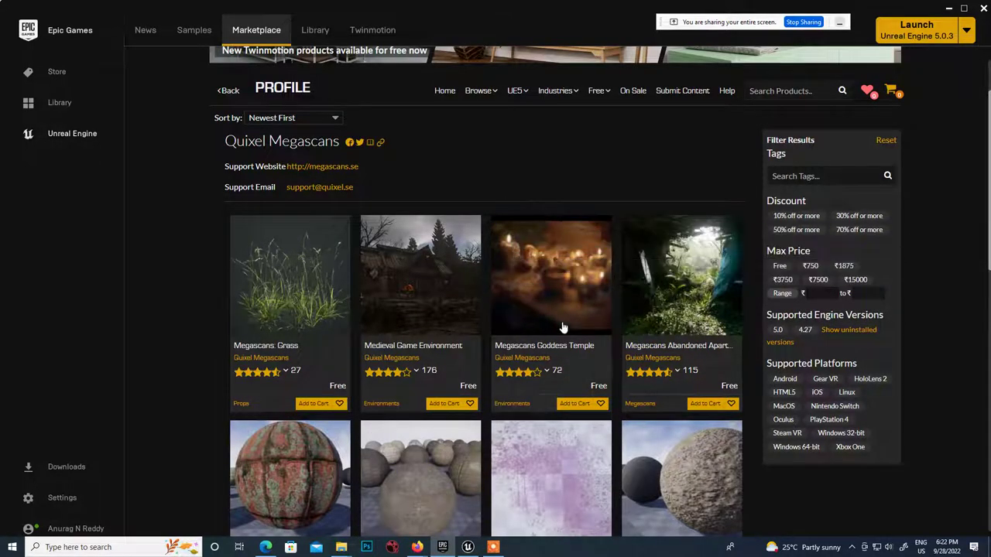
pyautogui.moveTo(564, 93)
pyautogui.moveTo(598, 105)
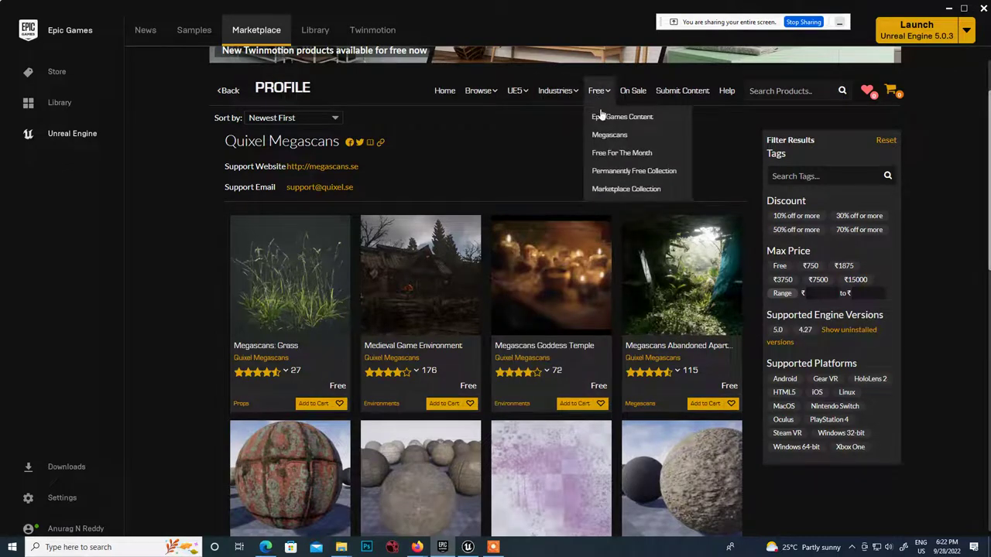
# Show the Permanently Free Collection and scroll through items like Rural Australia and Physical Layout Tool
pyautogui.click(619, 178)
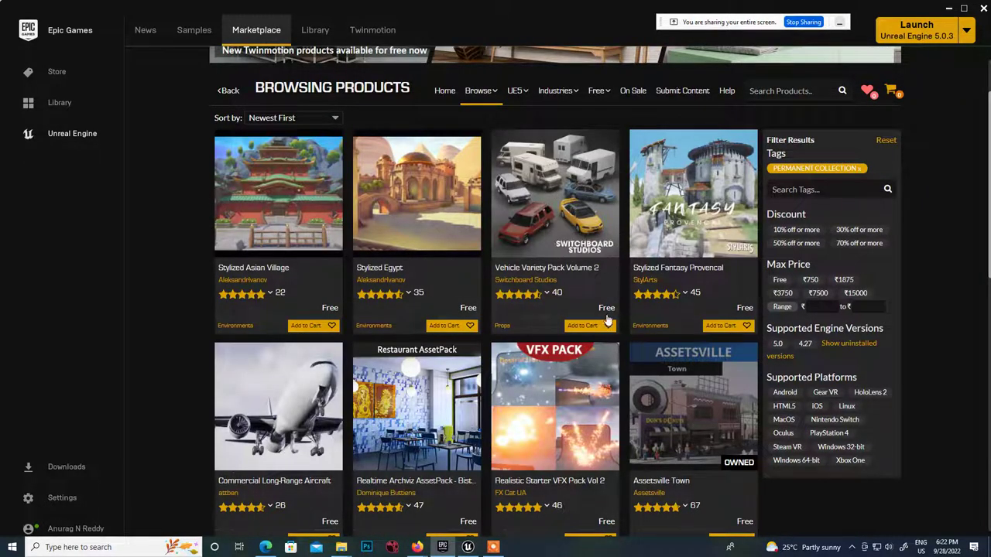
pyautogui.scroll(-2, 607, 318)
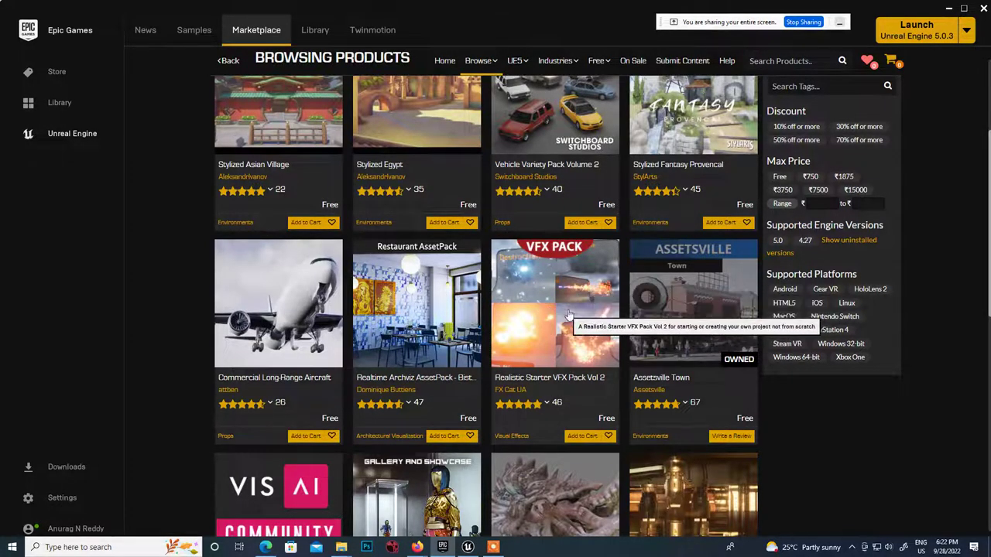
pyautogui.scroll(-3, 569, 308)
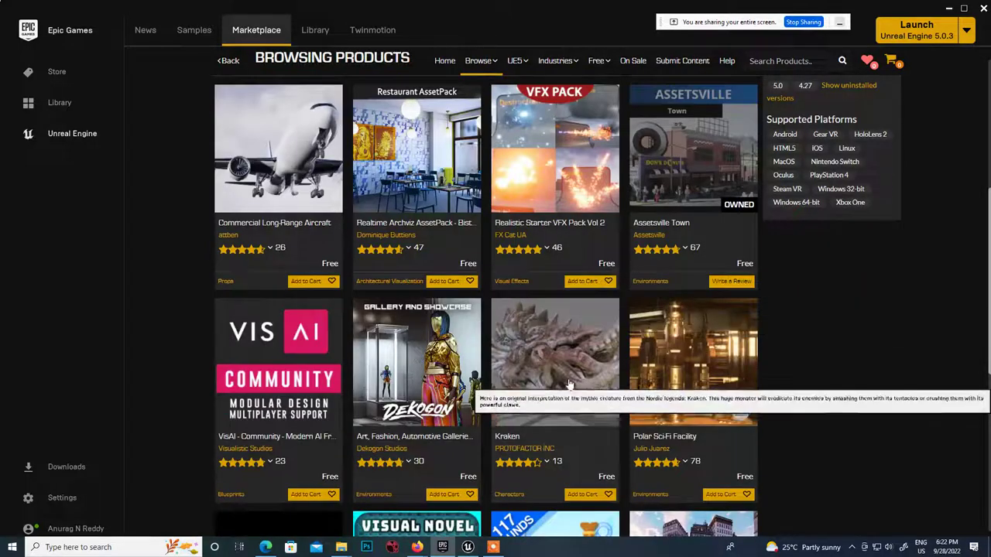
pyautogui.scroll(-5, 569, 308)
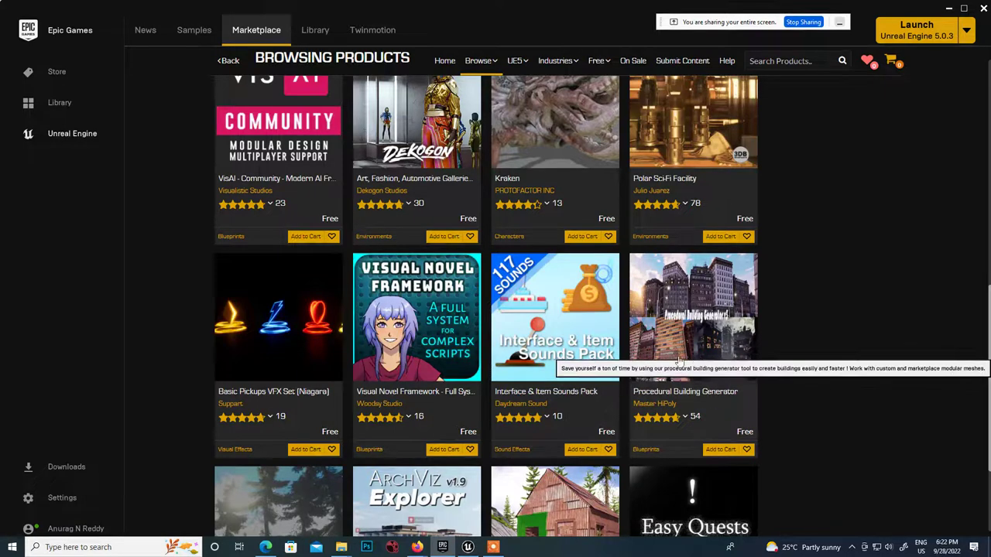
pyautogui.scroll(-1, 679, 358)
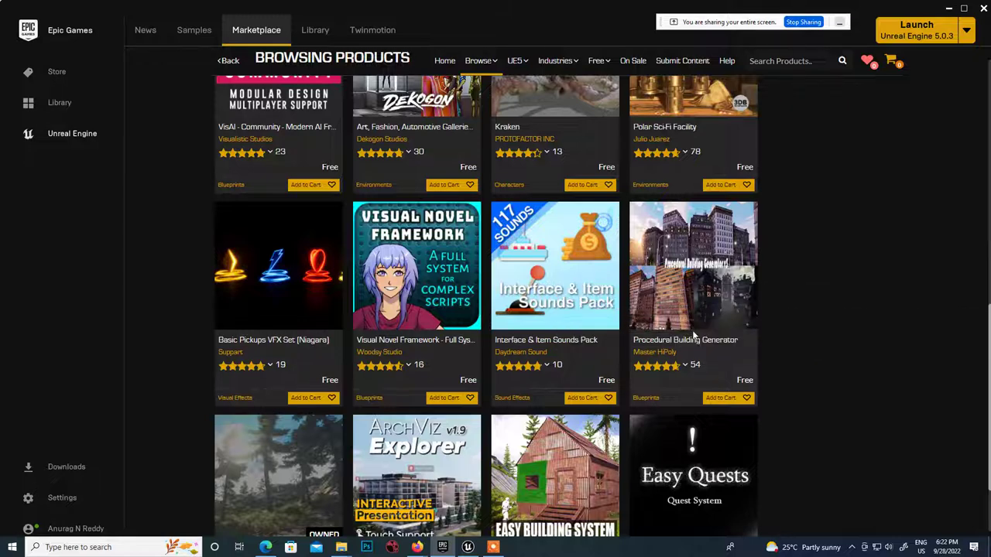
pyautogui.scroll(-1, 695, 335)
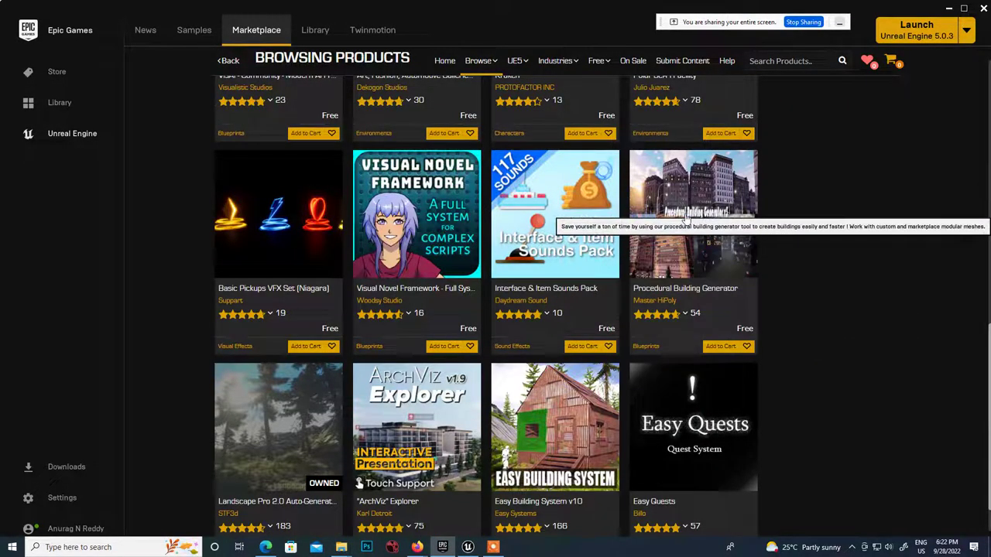
pyautogui.scroll(-2, 542, 403)
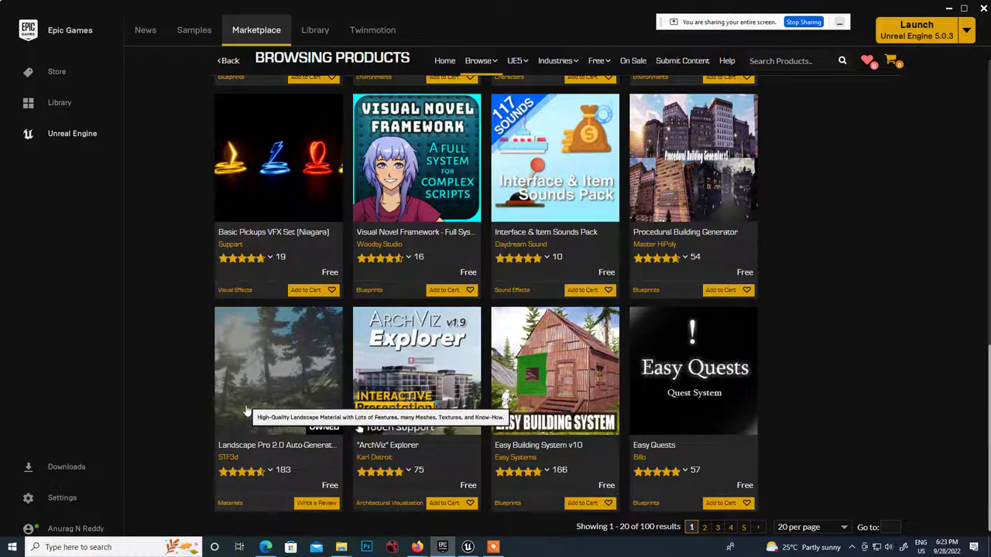
# Move to page 2 of the free collection and scroll back to the top
pyautogui.click(704, 527)
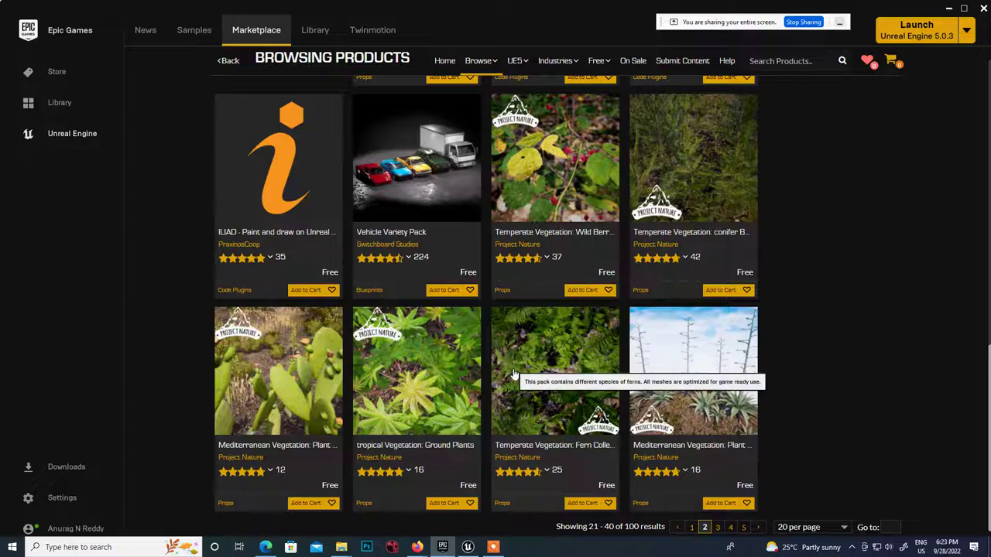
pyautogui.scroll(2, 606, 289)
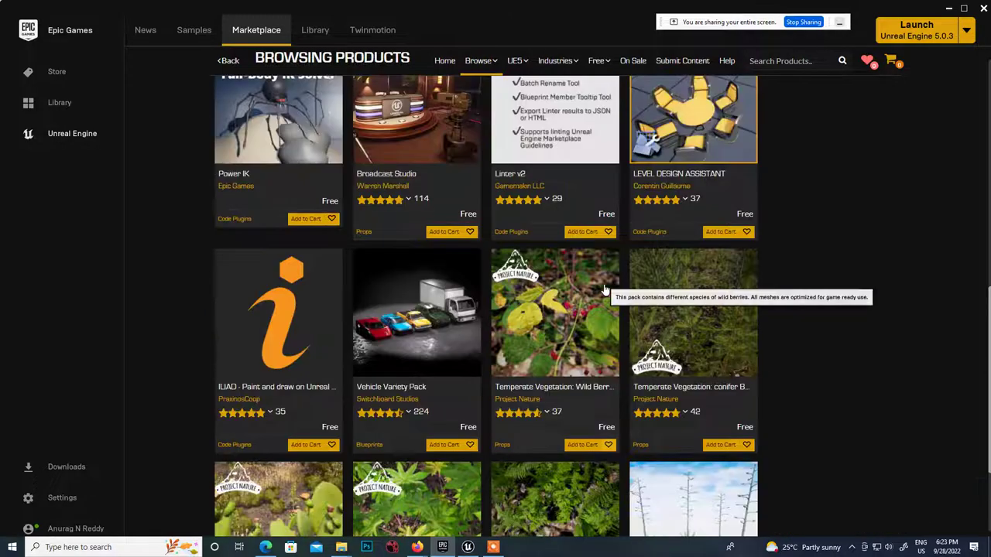
pyautogui.scroll(4, 607, 288)
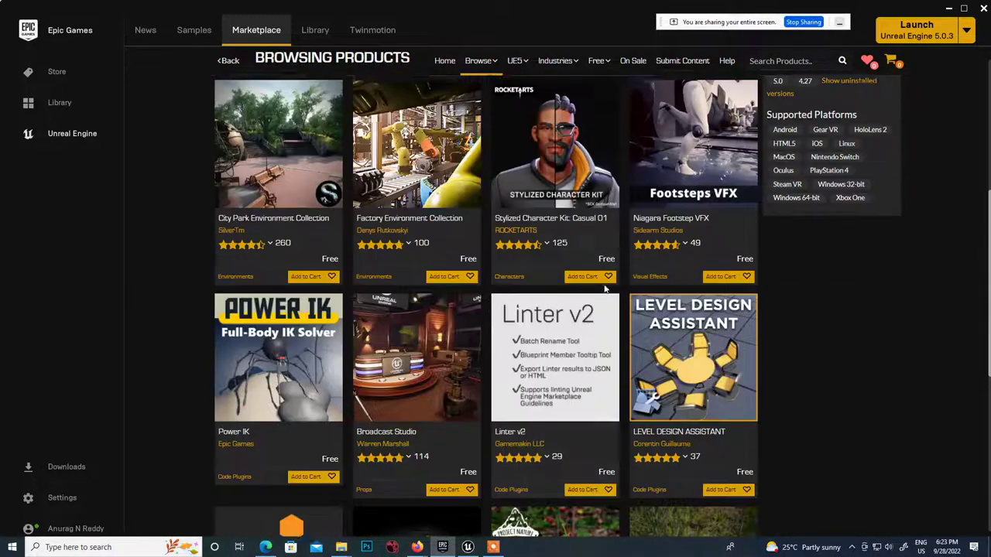
pyautogui.scroll(1, 606, 288)
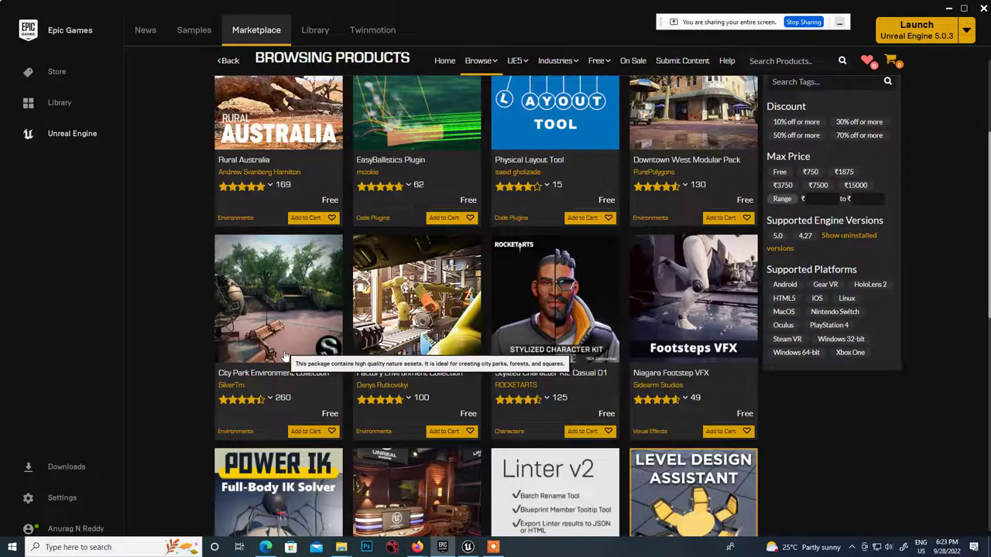
pyautogui.scroll(1, 445, 378)
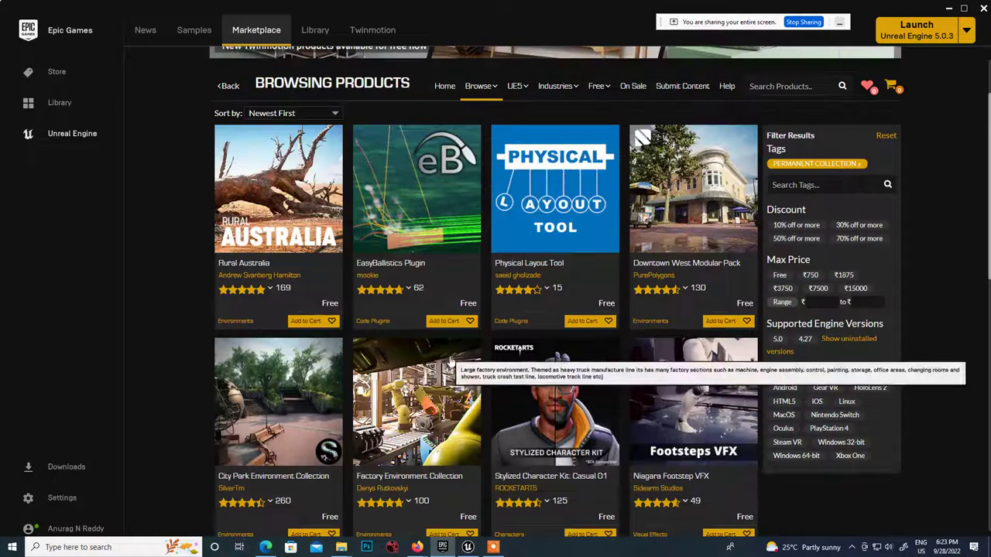
pyautogui.scroll(1, 670, 343)
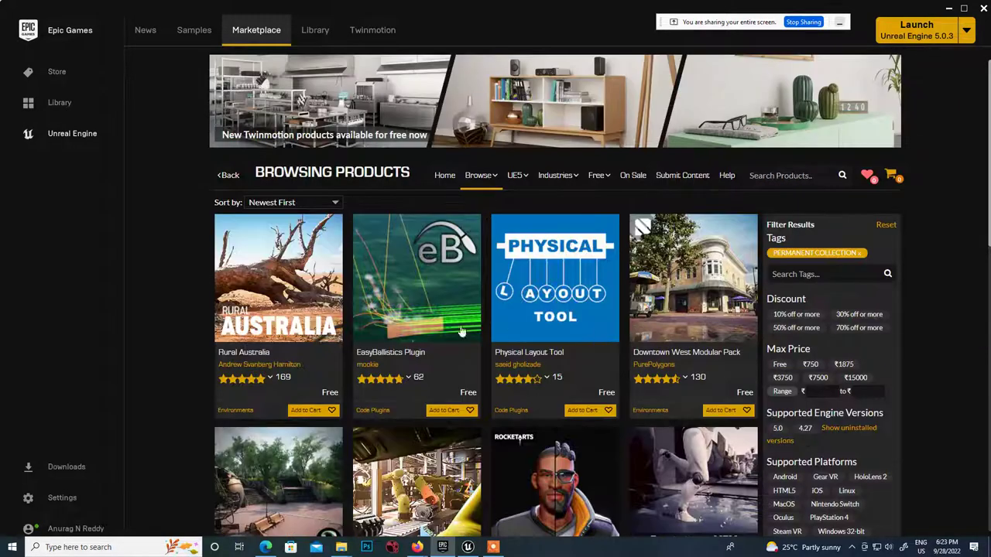
pyautogui.moveTo(597, 175)
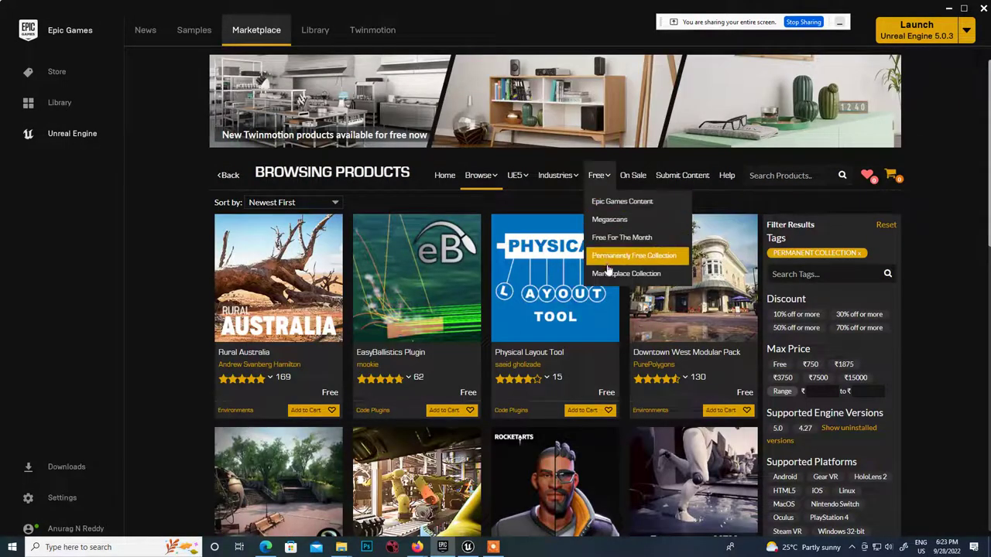
# Show the 168 free Epic Games Content items and scroll through Twinmotion packs and MetaHumans
pyautogui.click(609, 211)
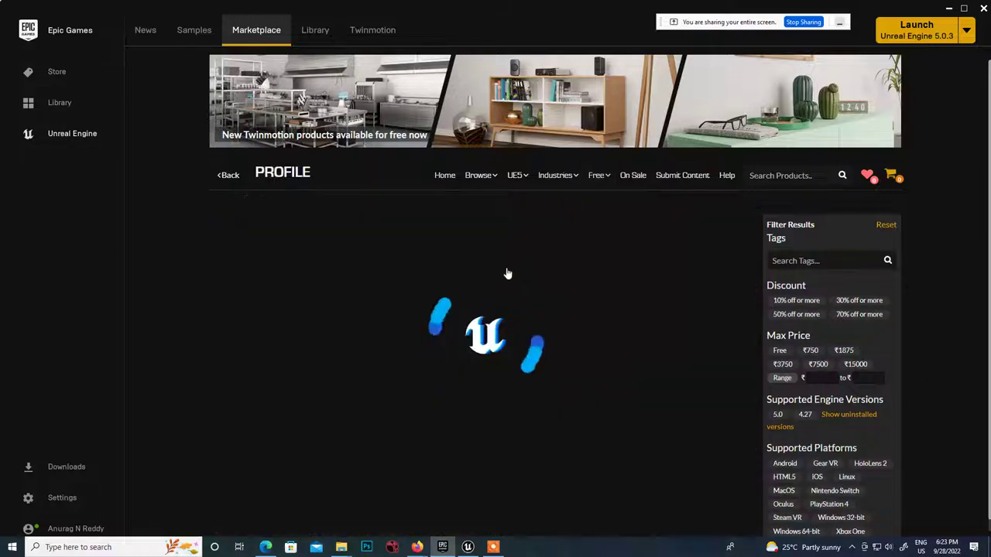
pyautogui.scroll(-1, 473, 354)
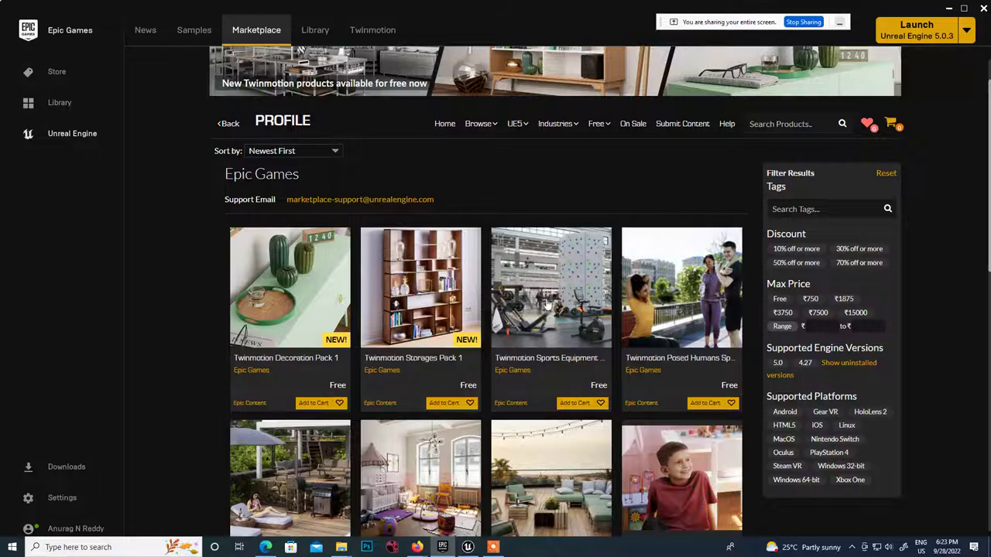
pyautogui.scroll(-2, 535, 352)
pyautogui.scroll(-2, 536, 354)
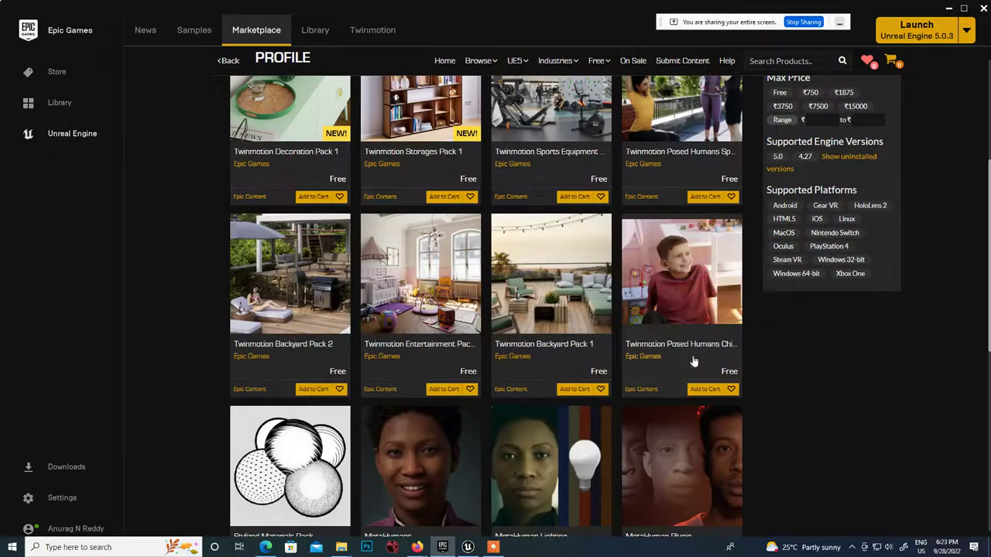
pyautogui.scroll(-1, 420, 335)
pyautogui.scroll(-1, 420, 334)
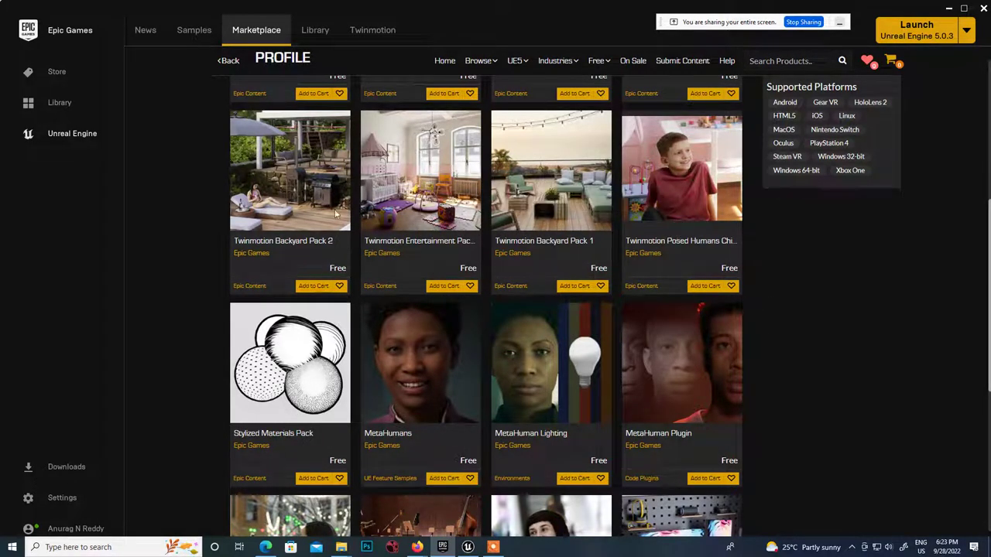
# Scroll back to the top and bring up the UE5 category dropdown
pyautogui.scroll(2, 433, 240)
pyautogui.scroll(-5, 434, 329)
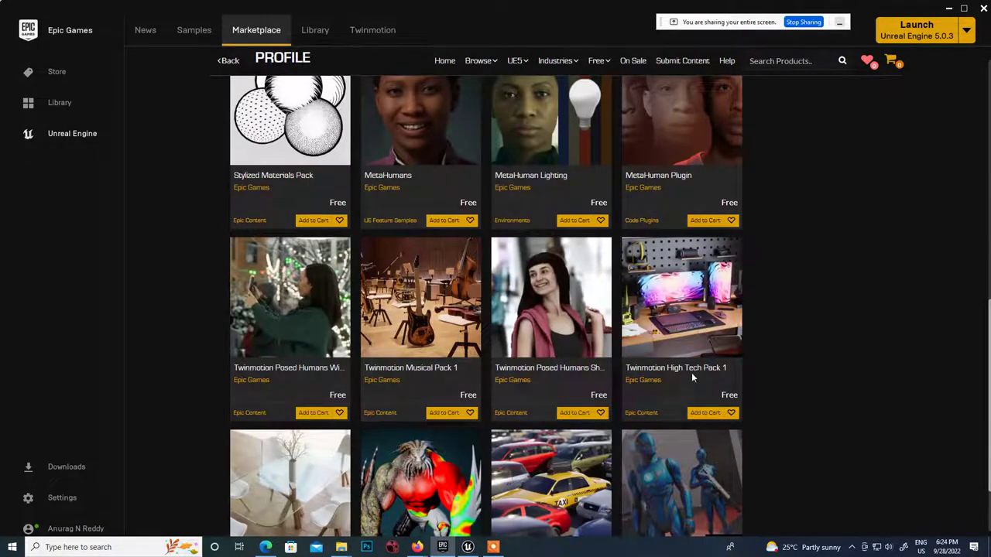
pyautogui.scroll(-1, 518, 421)
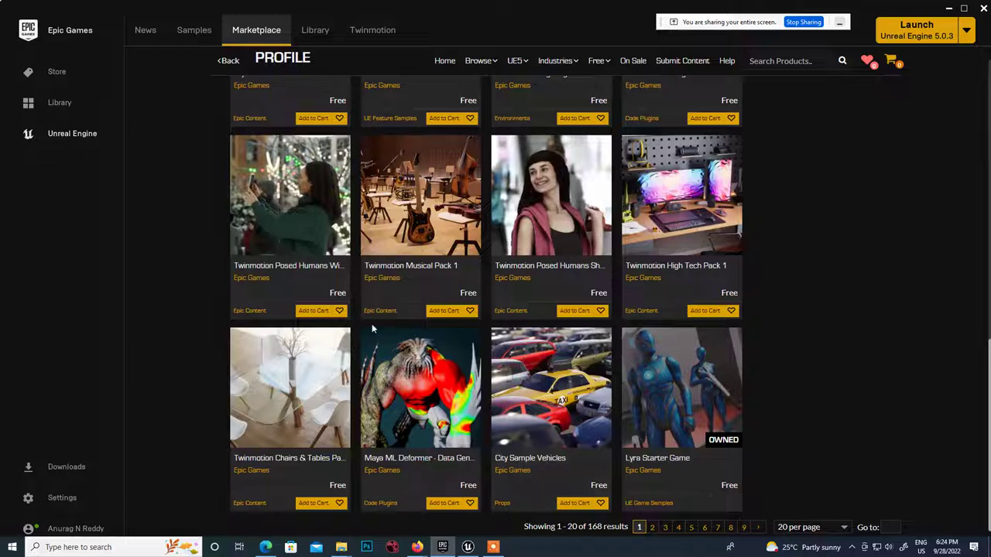
pyautogui.scroll(2, 555, 356)
pyautogui.moveTo(609, 61)
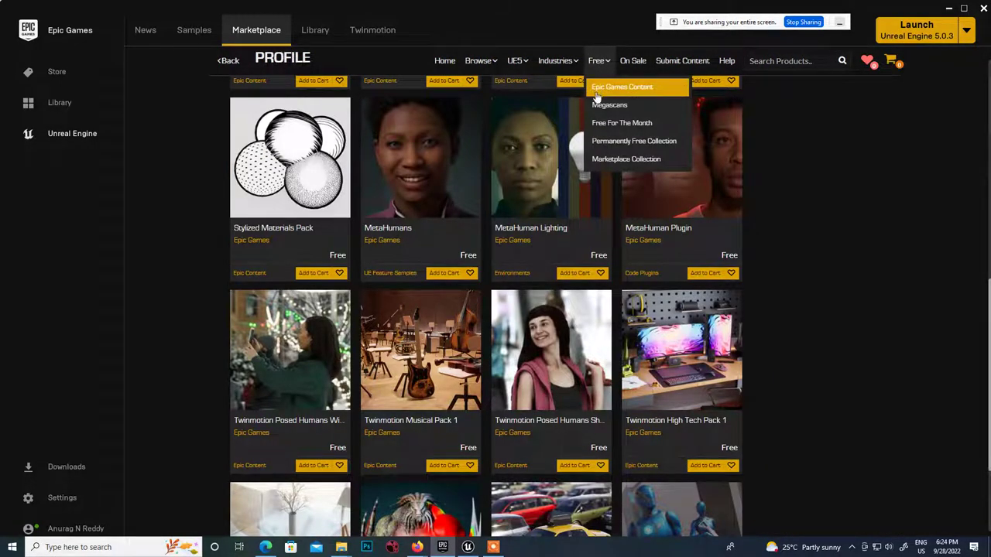
pyautogui.moveTo(567, 59)
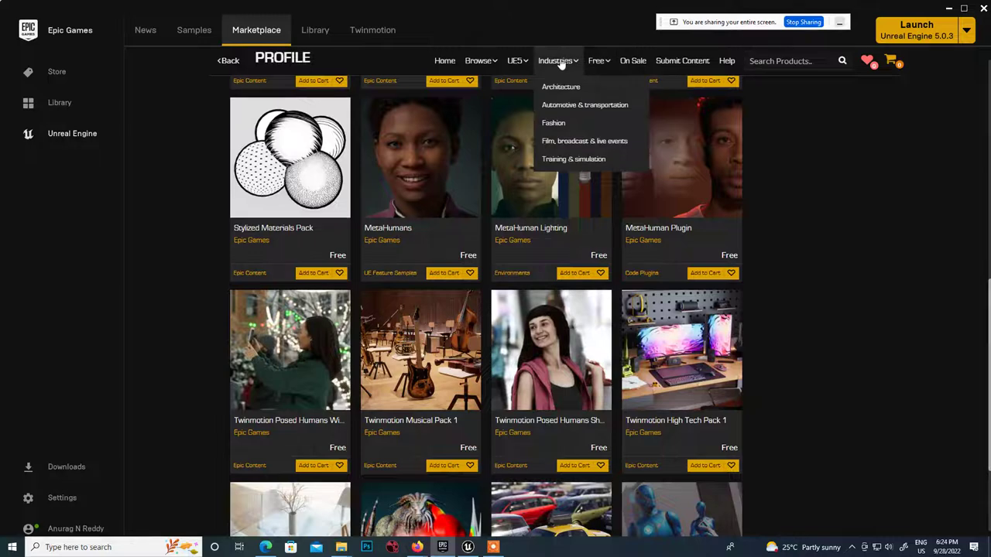
pyautogui.moveTo(507, 60)
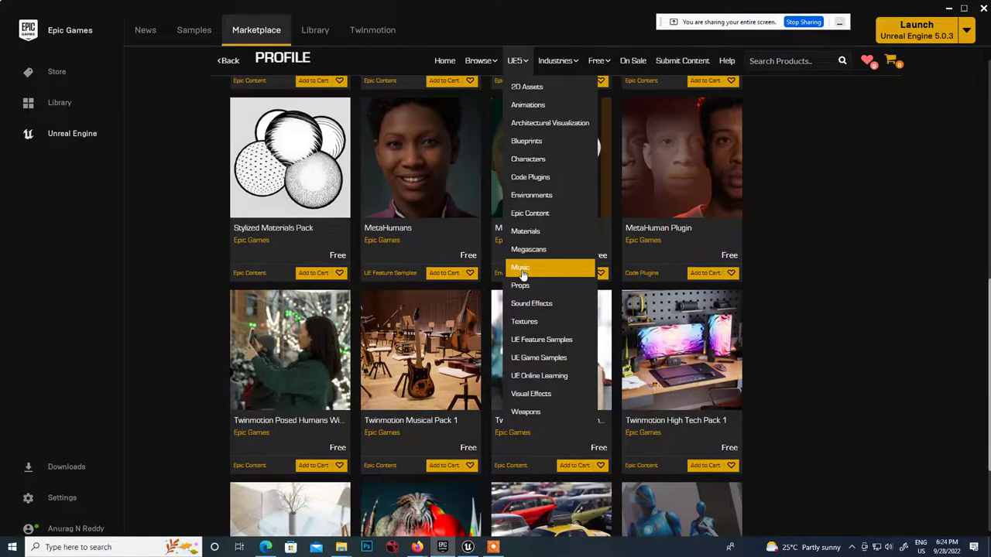
# Open the UE5 Blueprints category (1982 results) and go to its second page
pyautogui.click(534, 142)
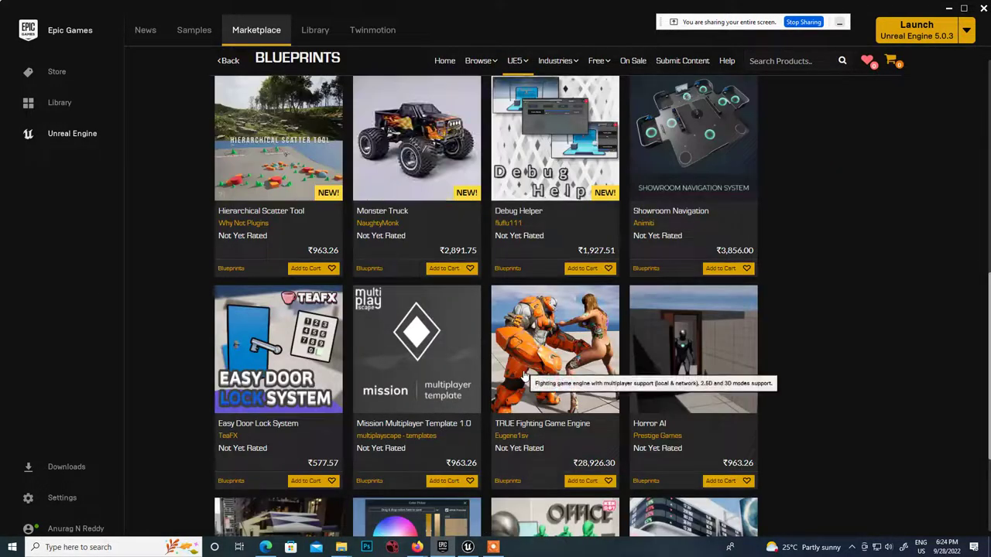
pyautogui.scroll(3, 524, 371)
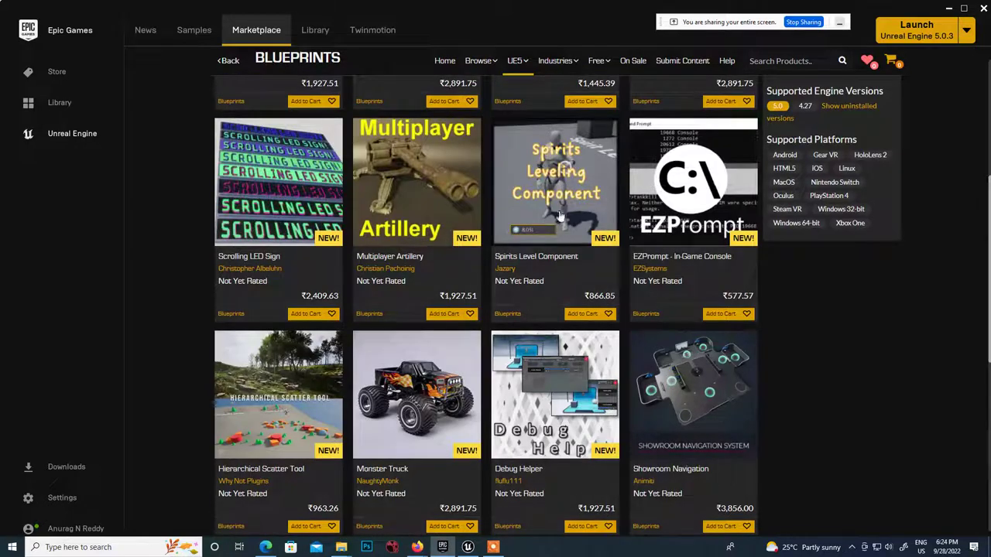
pyautogui.scroll(3, 414, 305)
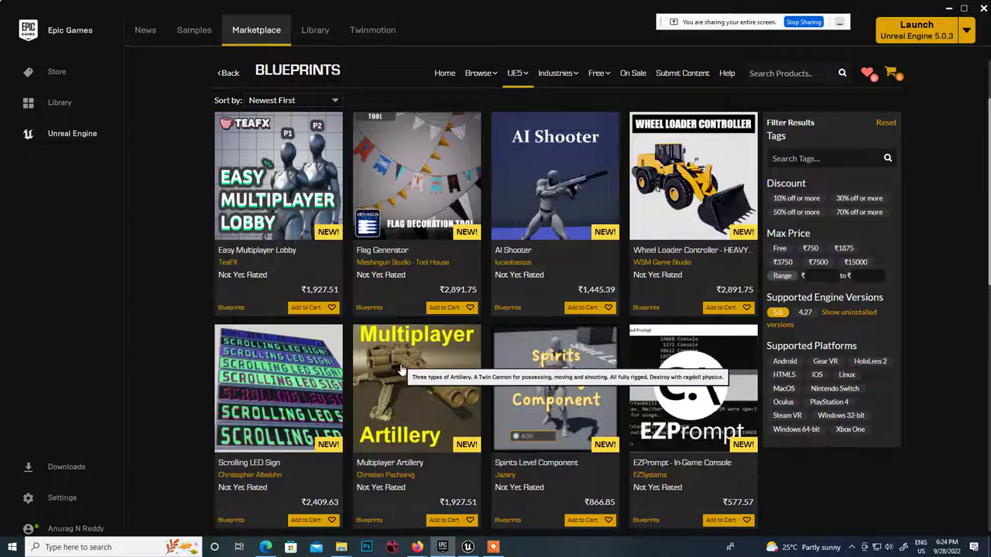
pyautogui.scroll(1, 400, 364)
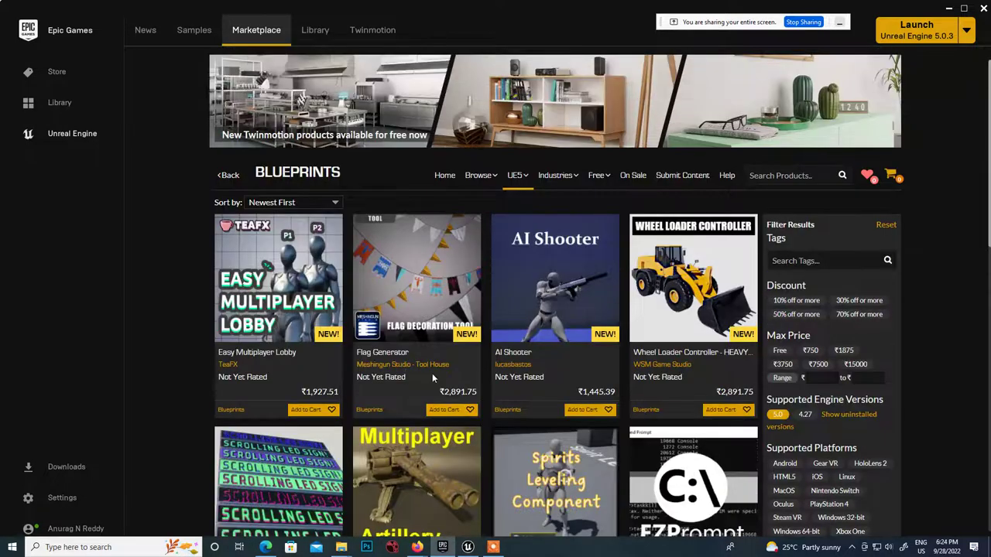
pyautogui.scroll(-5, 432, 374)
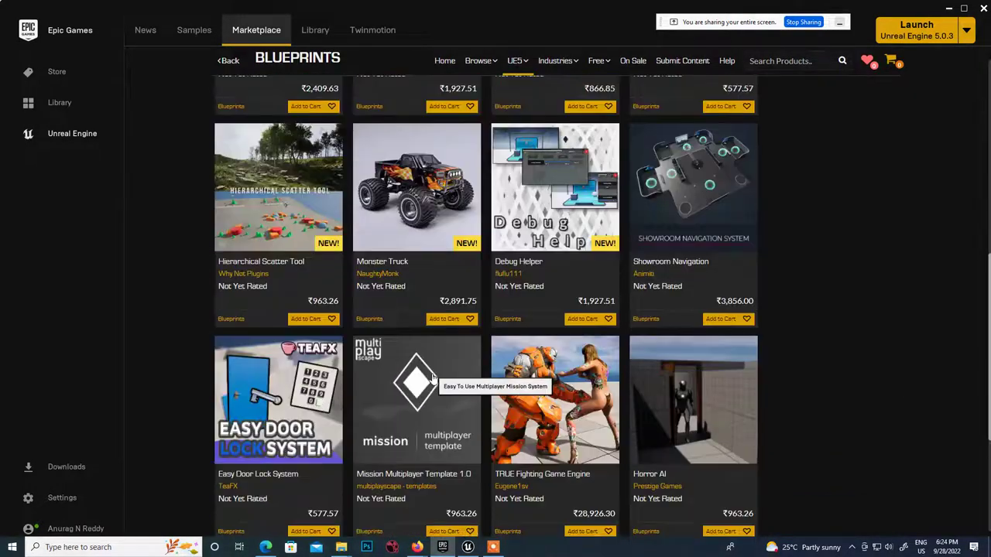
pyautogui.scroll(-3, 432, 373)
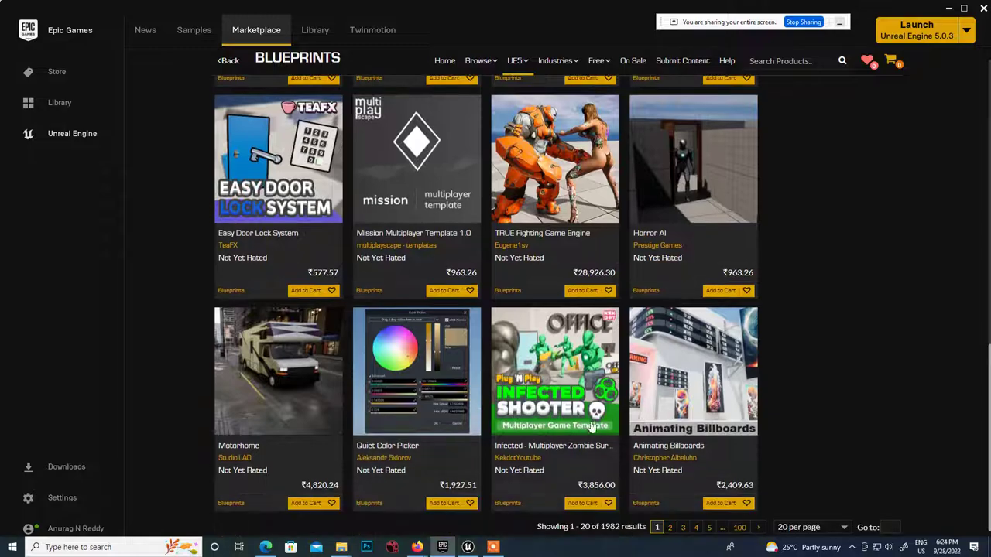
pyautogui.click(671, 528)
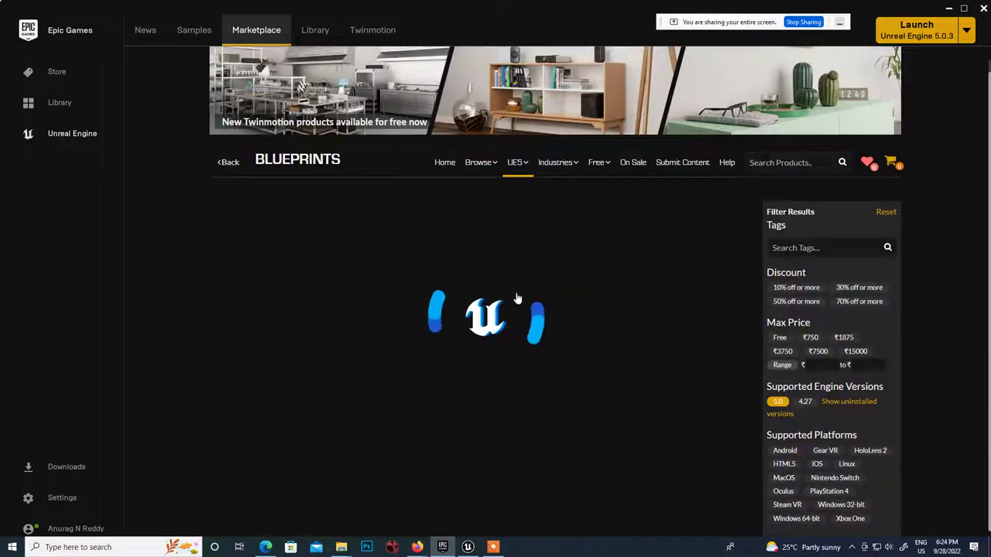
pyautogui.scroll(2, 427, 208)
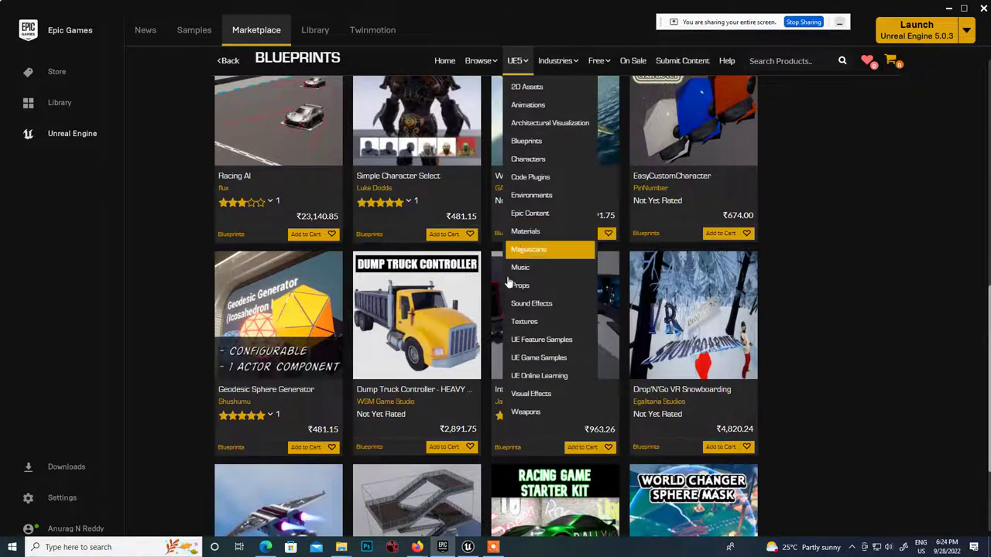
# Browse the UE Online Learning course listings, keeping the Newest First sort order
pyautogui.click(534, 382)
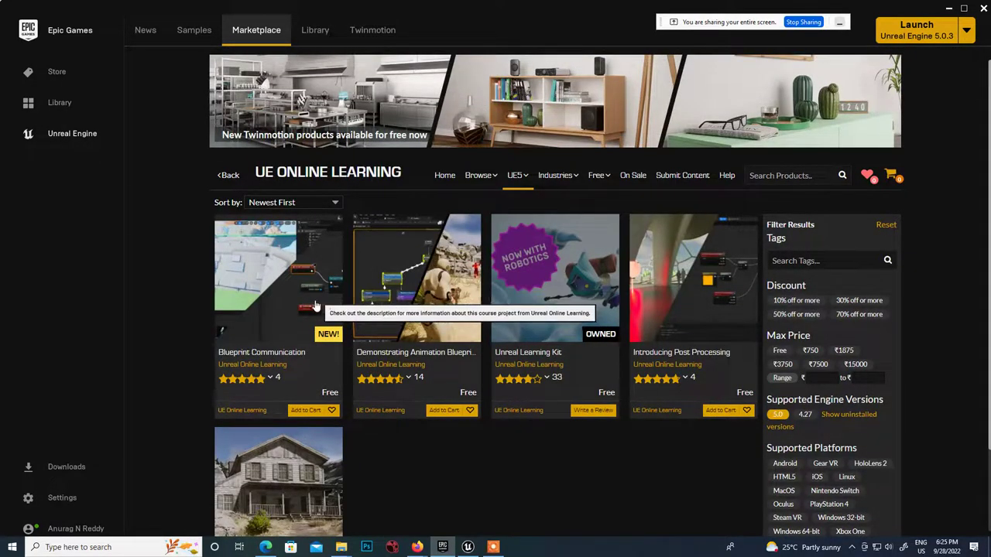
pyautogui.click(319, 204)
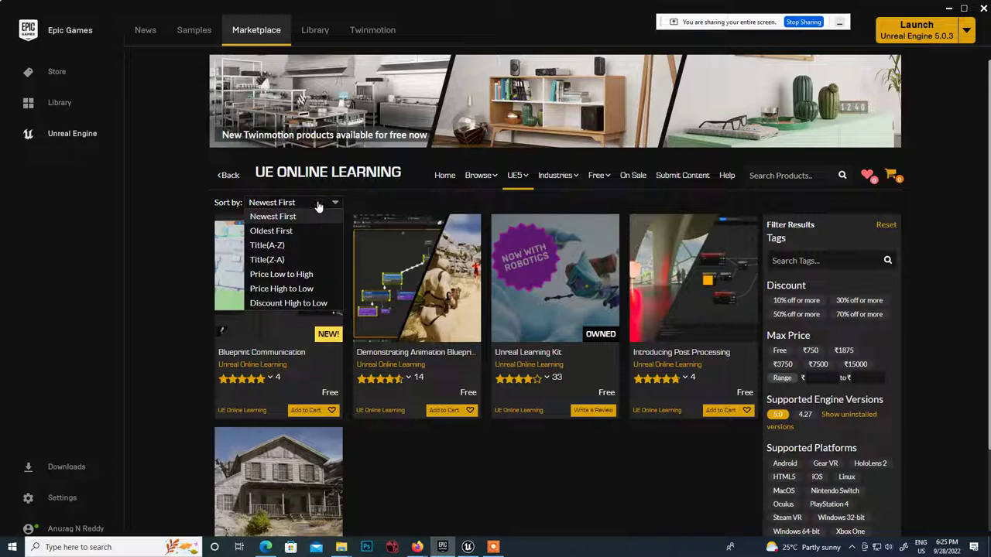
pyautogui.click(497, 458)
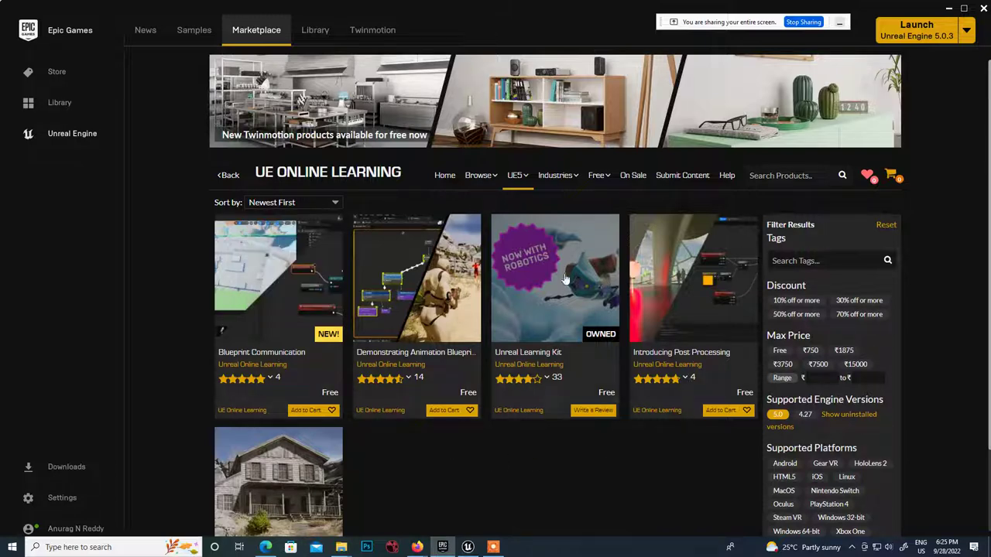
pyautogui.scroll(-2, 604, 267)
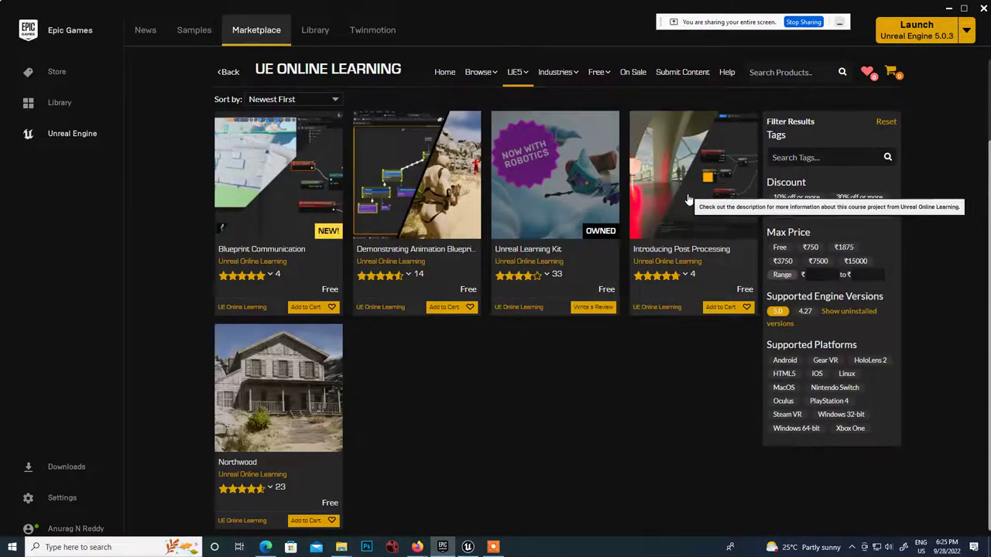
pyautogui.scroll(2, 508, 312)
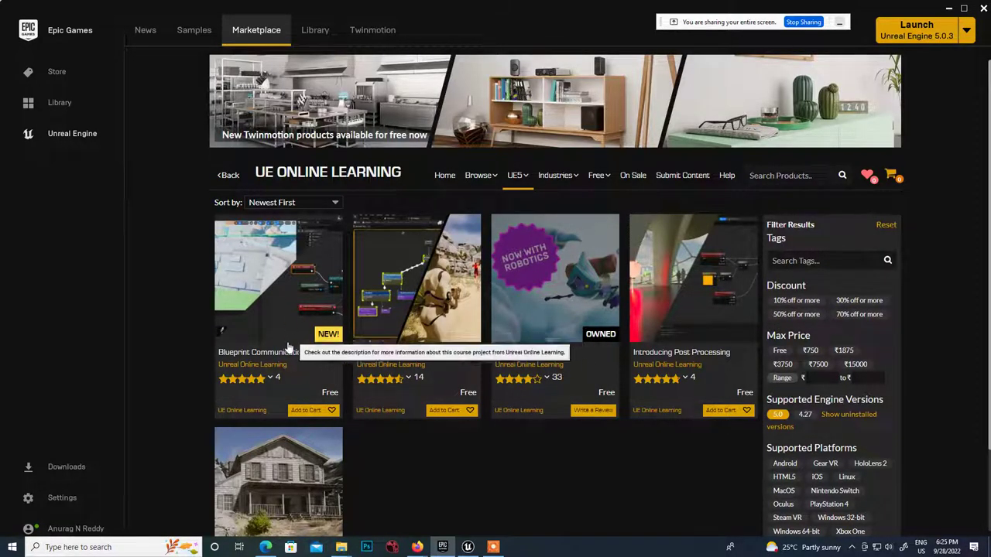
pyautogui.moveTo(518, 188)
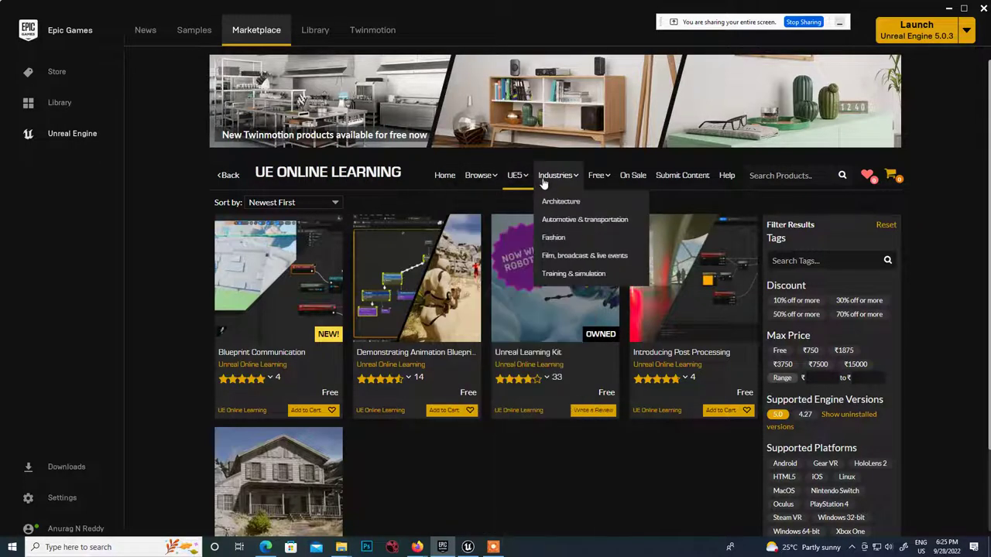
pyautogui.scroll(-2, 302, 483)
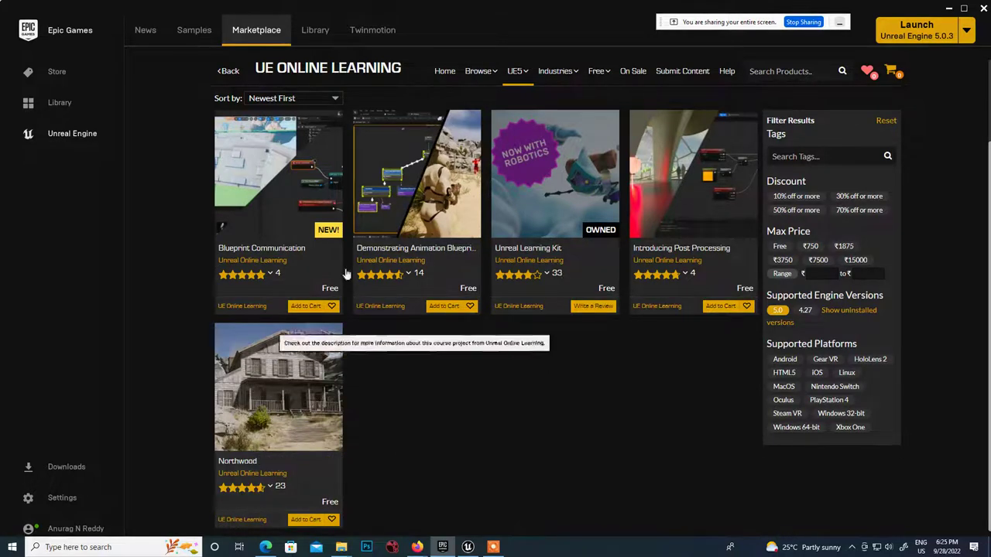
pyautogui.scroll(1, 564, 319)
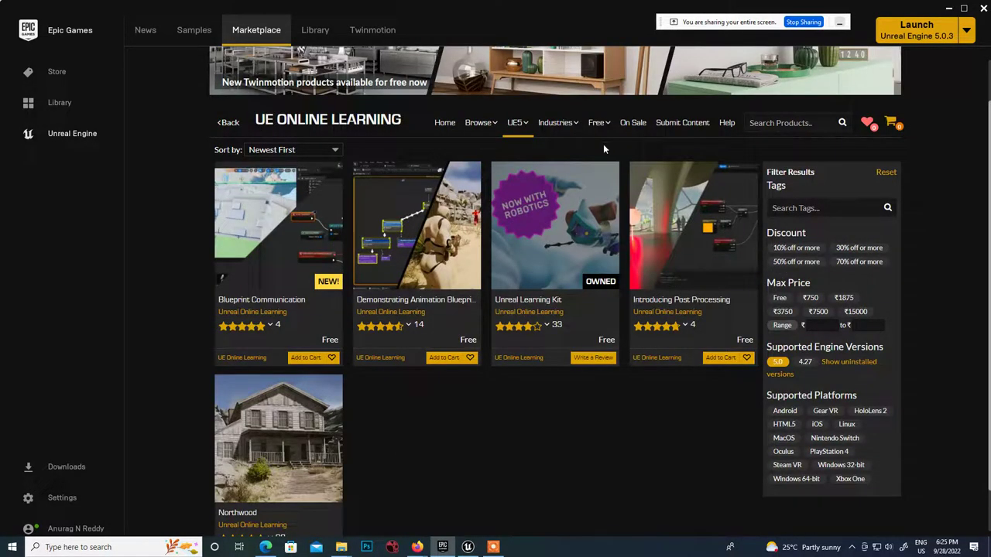
# Bring up the Marketplace's On Sale page and scroll through the discounted products
pyautogui.moveTo(592, 125)
pyautogui.moveTo(490, 133)
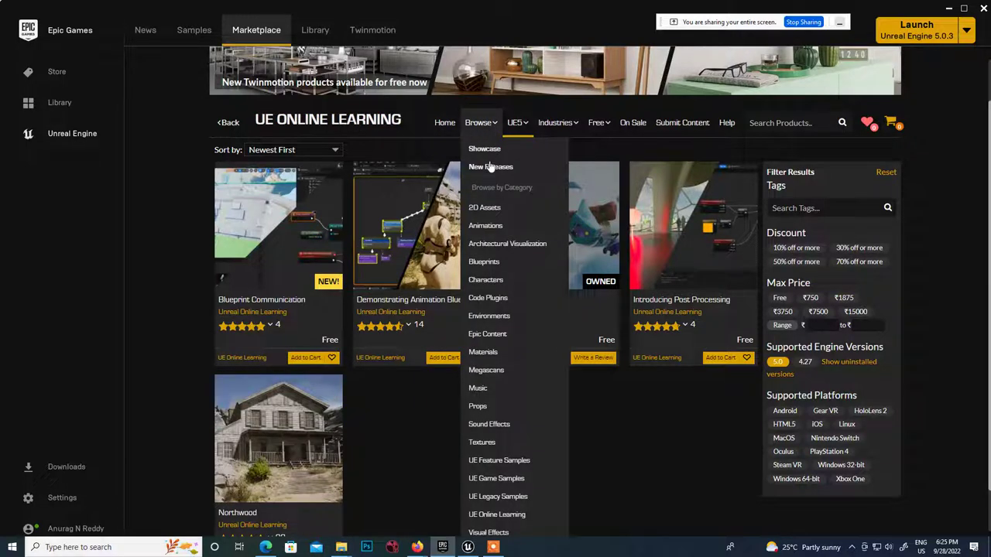
pyautogui.moveTo(567, 143)
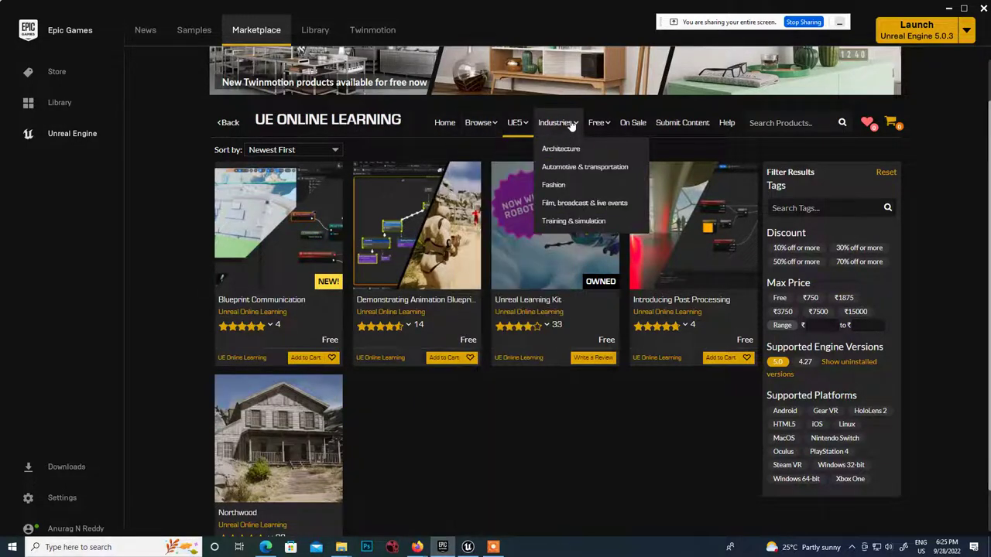
pyautogui.click(634, 123)
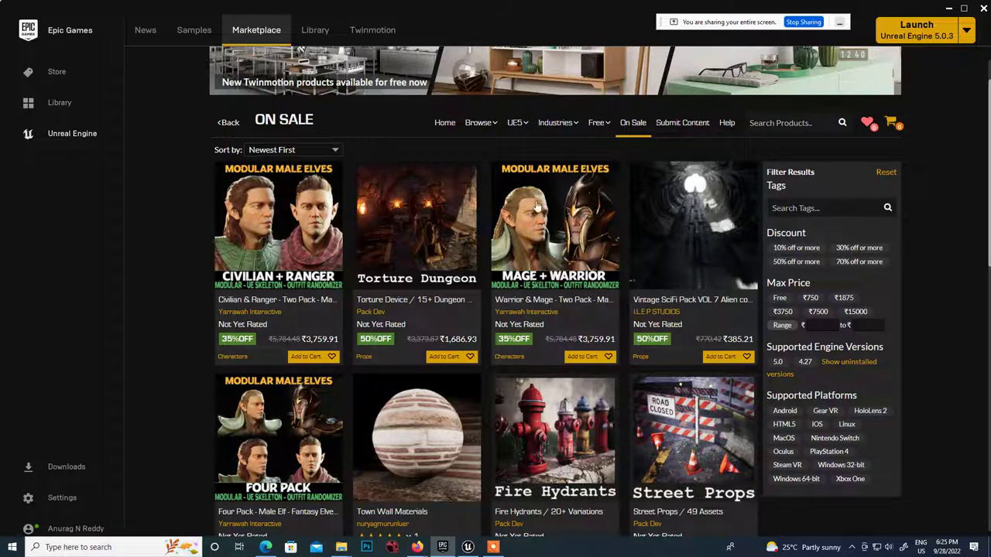
pyautogui.scroll(-1, 621, 356)
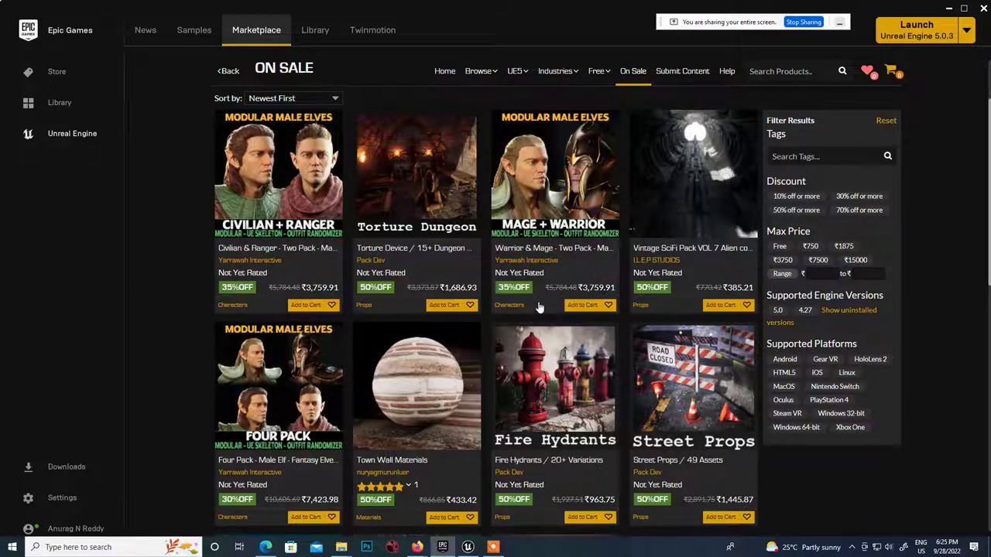
pyautogui.scroll(1, 540, 308)
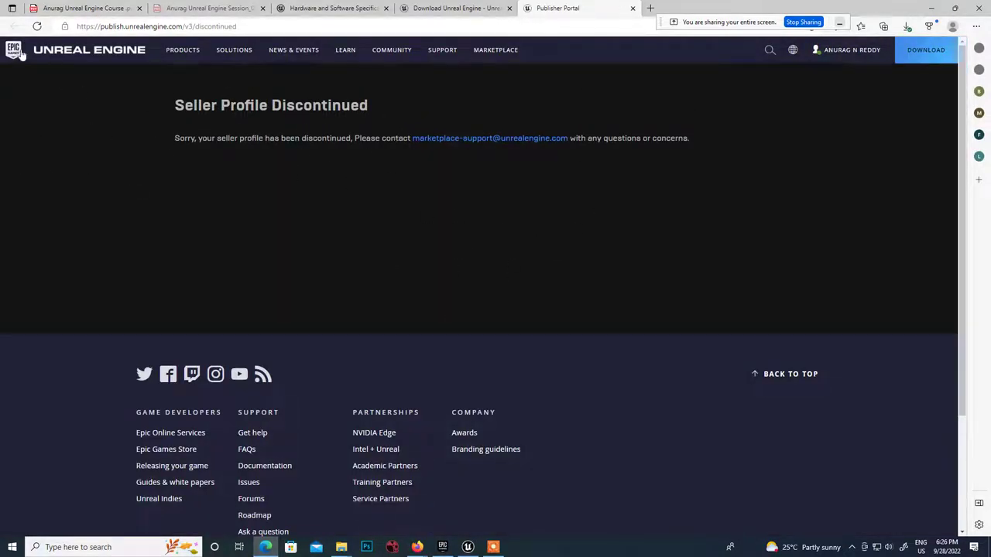
# Go from the Download Unreal Engine page to the Unreal Engine Learn page
pyautogui.moveTo(391, 50)
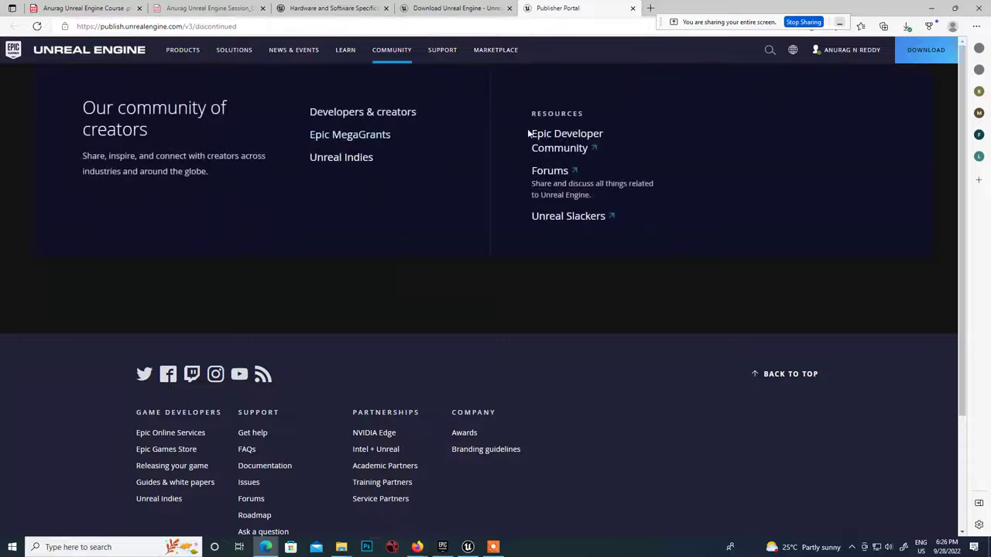
pyautogui.click(484, 9)
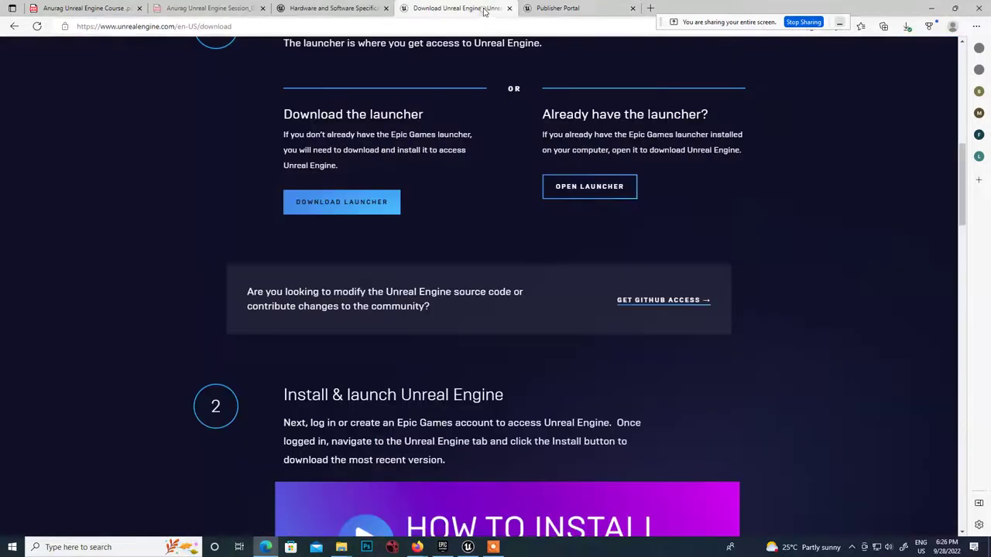
pyautogui.scroll(8, 608, 253)
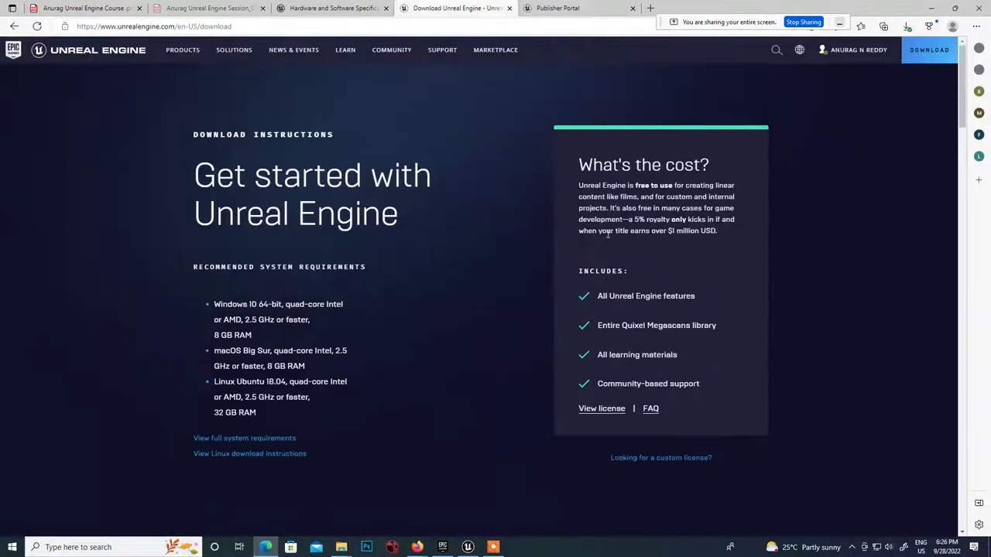
pyautogui.moveTo(347, 49)
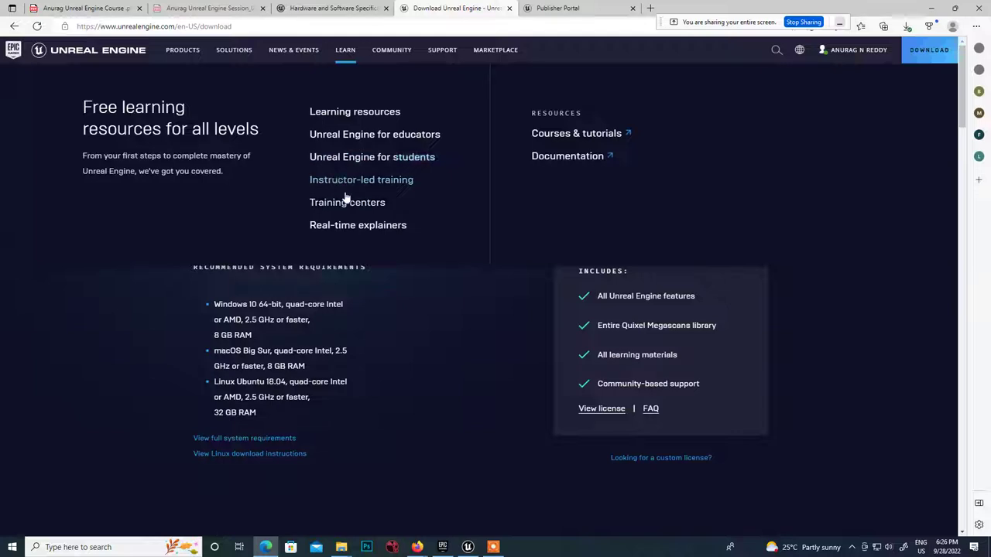
pyautogui.click(334, 115)
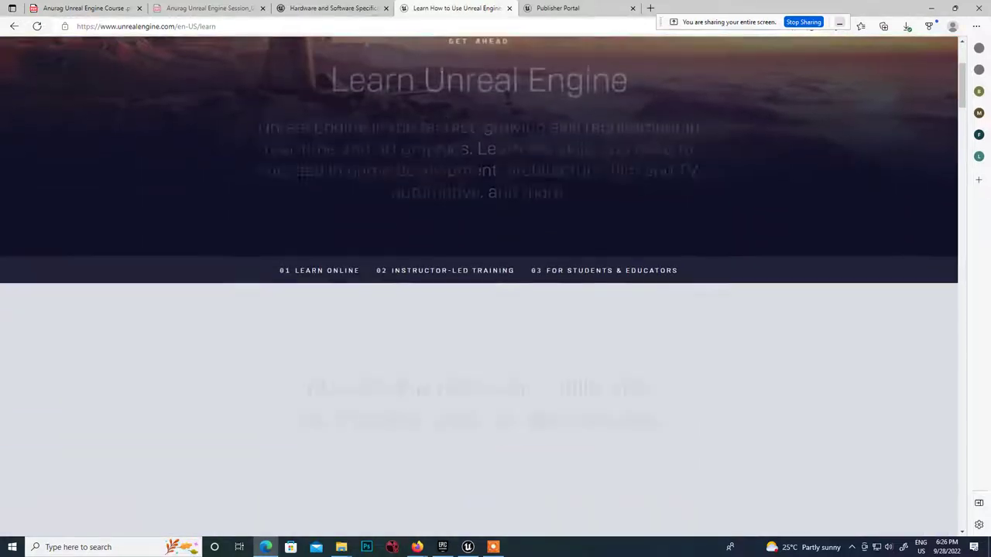
# Scroll down to the Documentation section and open Visit Documentation in a new tab
pyautogui.scroll(-5, 317, 348)
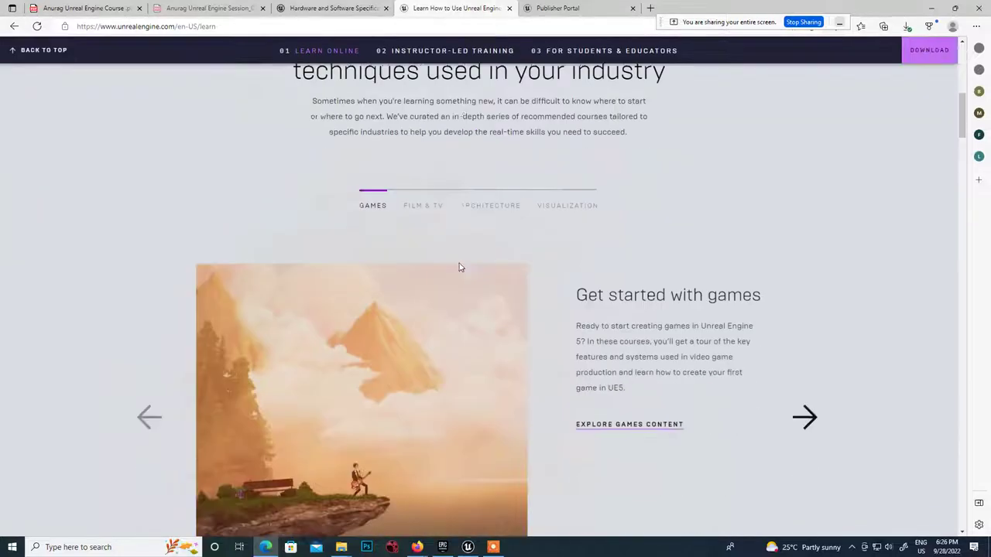
pyautogui.scroll(-3, 459, 267)
pyautogui.scroll(-3, 463, 301)
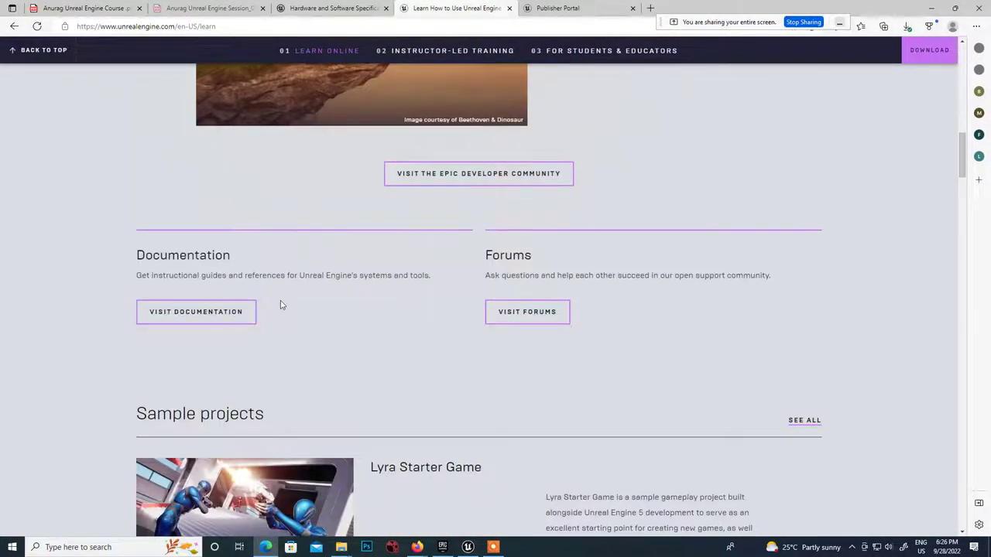
pyautogui.scroll(-2, 281, 304)
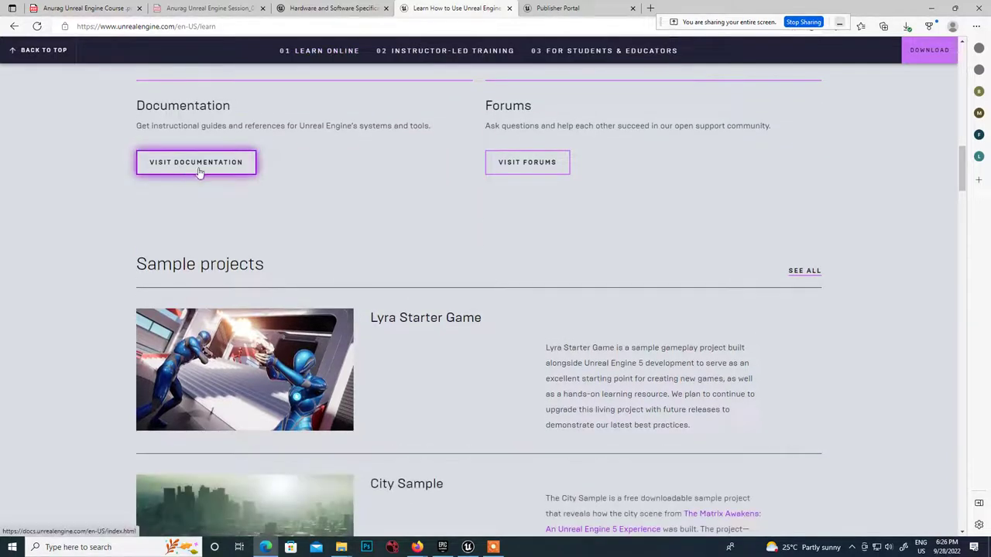
pyautogui.click(196, 169)
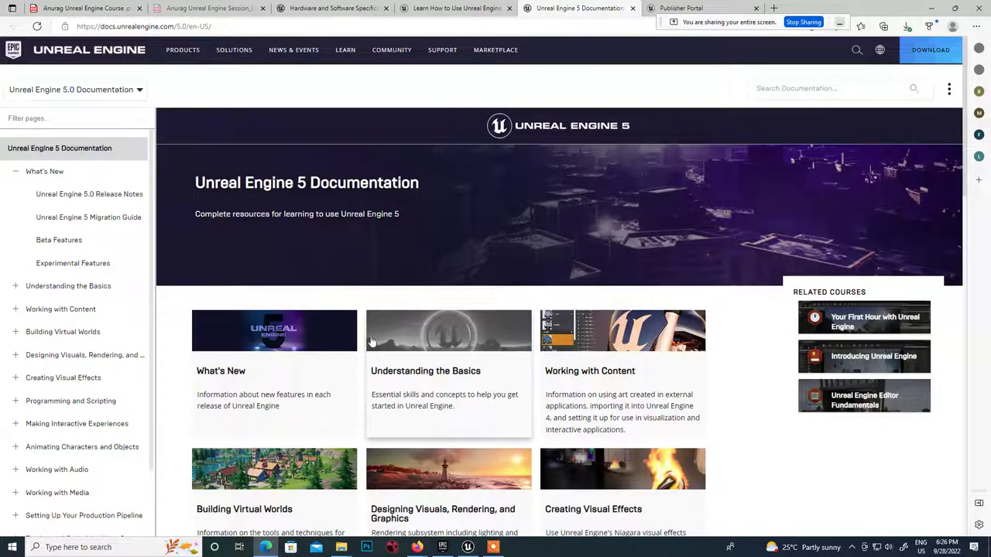
# Open Understanding the Basics, then the Installing Unreal Engine guide
pyautogui.click(436, 345)
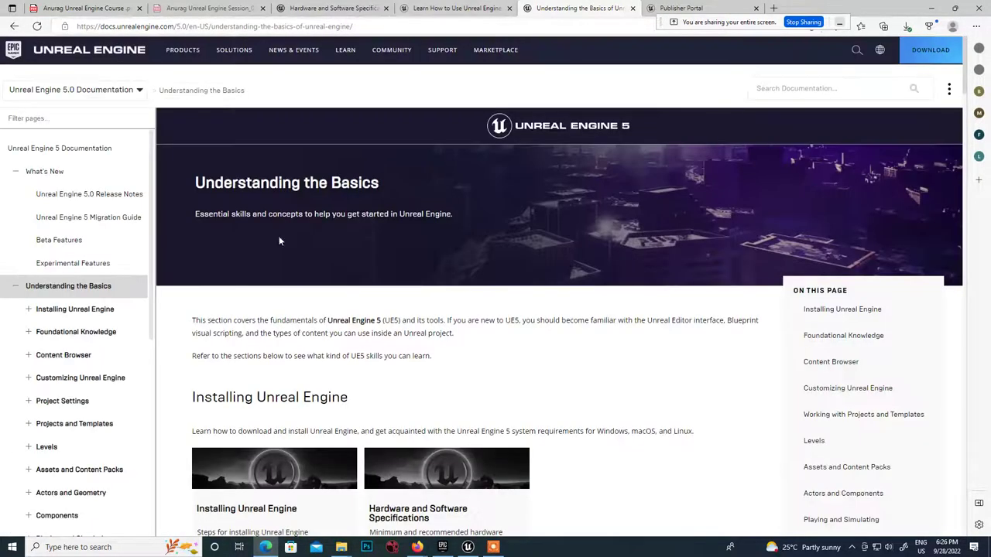
pyautogui.scroll(-4, 331, 267)
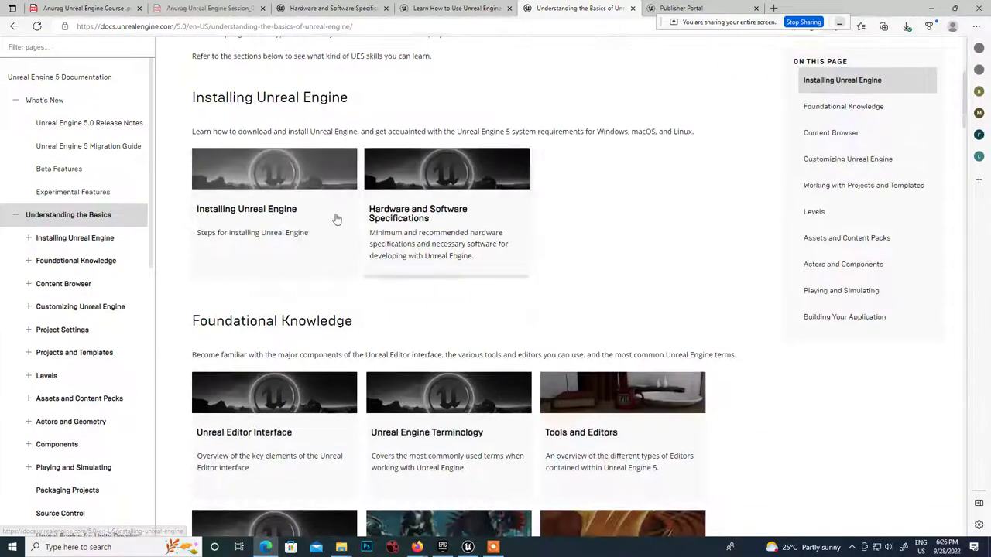
pyautogui.click(263, 192)
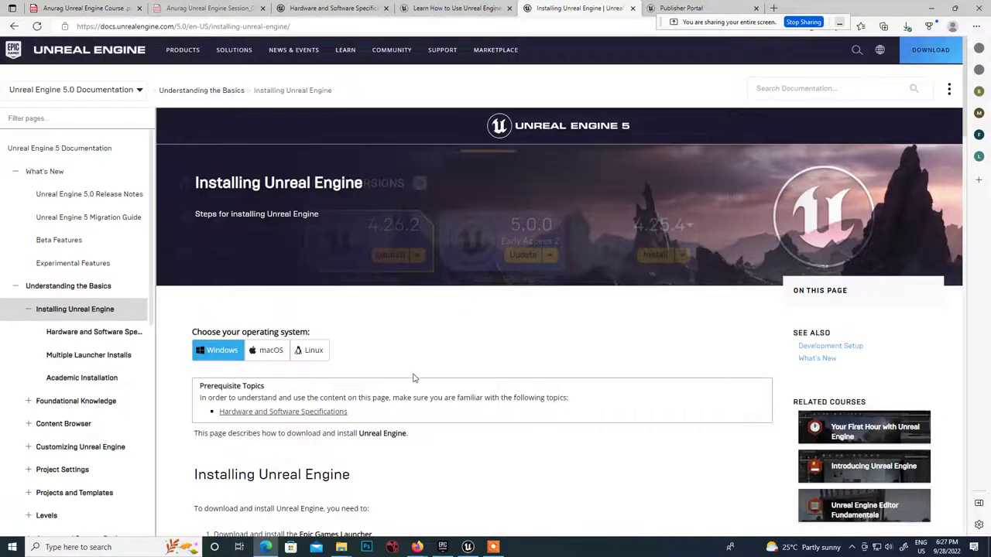
# Read through the installation guide, highlighting the Create an Epic Games Account text
pyautogui.scroll(-6, 413, 378)
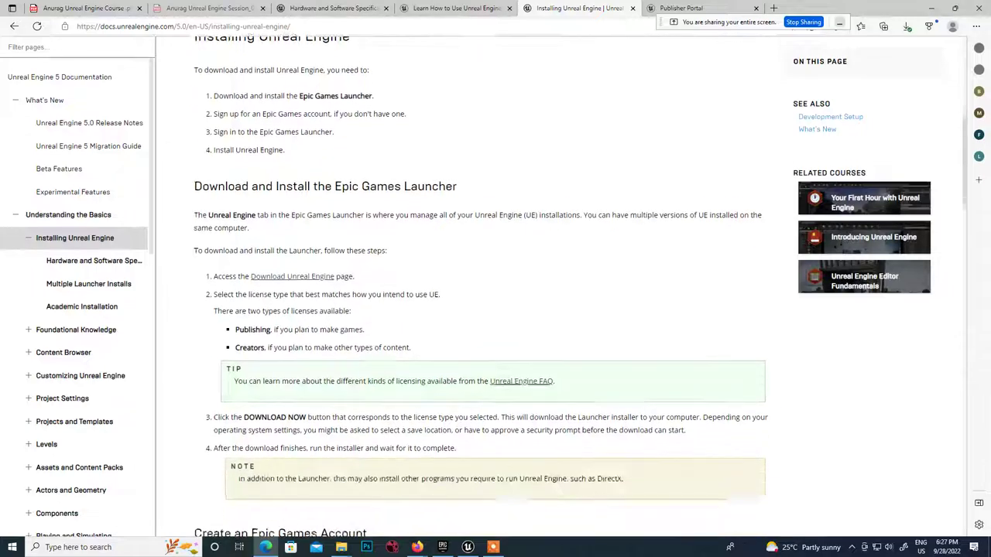
pyautogui.scroll(-1, 268, 235)
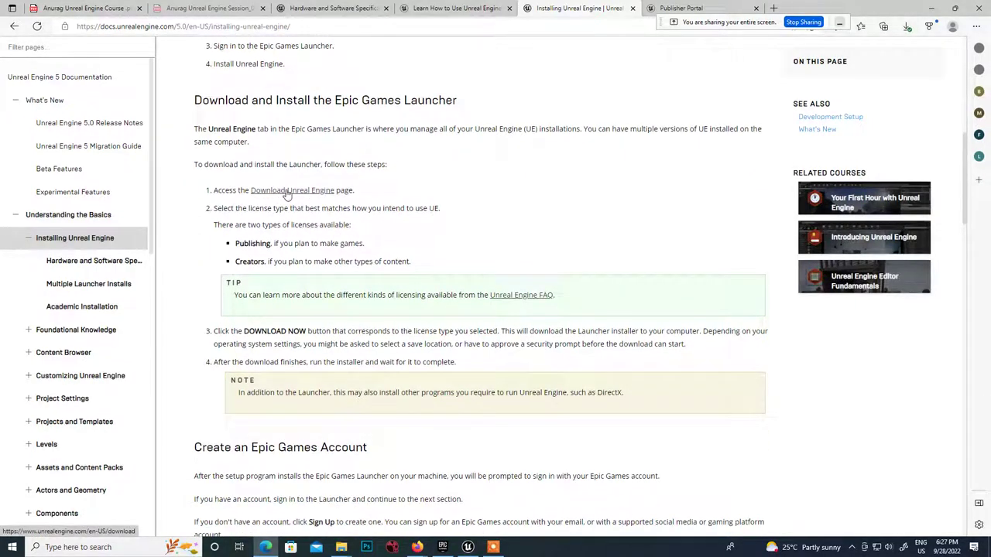
pyautogui.scroll(-5, 374, 322)
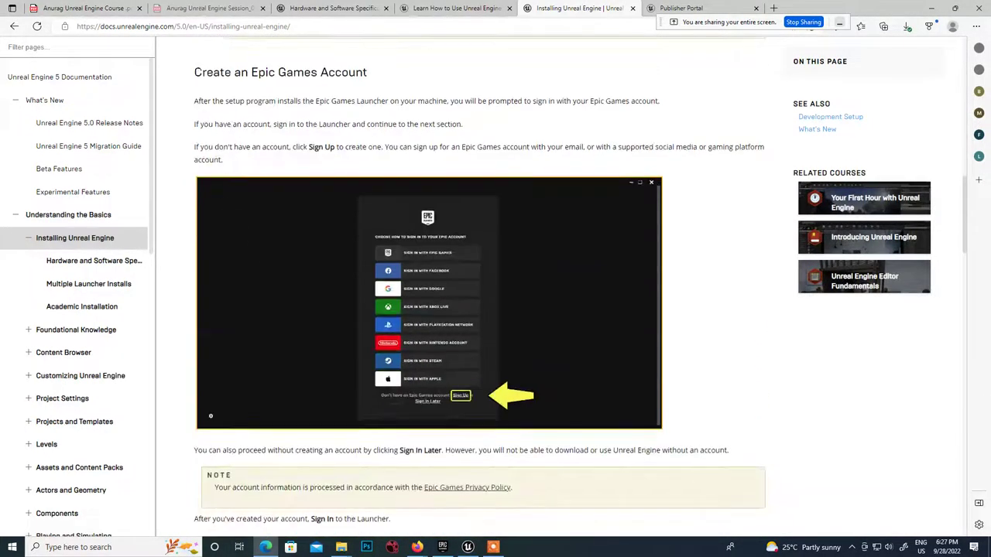
pyautogui.moveTo(193, 72); pyautogui.dragTo(351, 147)
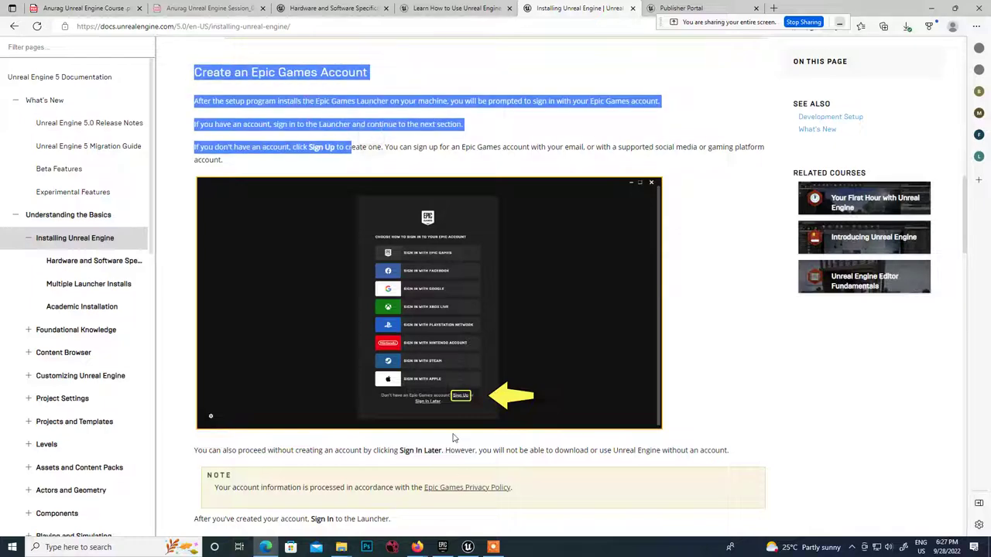
pyautogui.scroll(-3, 453, 438)
pyautogui.scroll(-3, 453, 377)
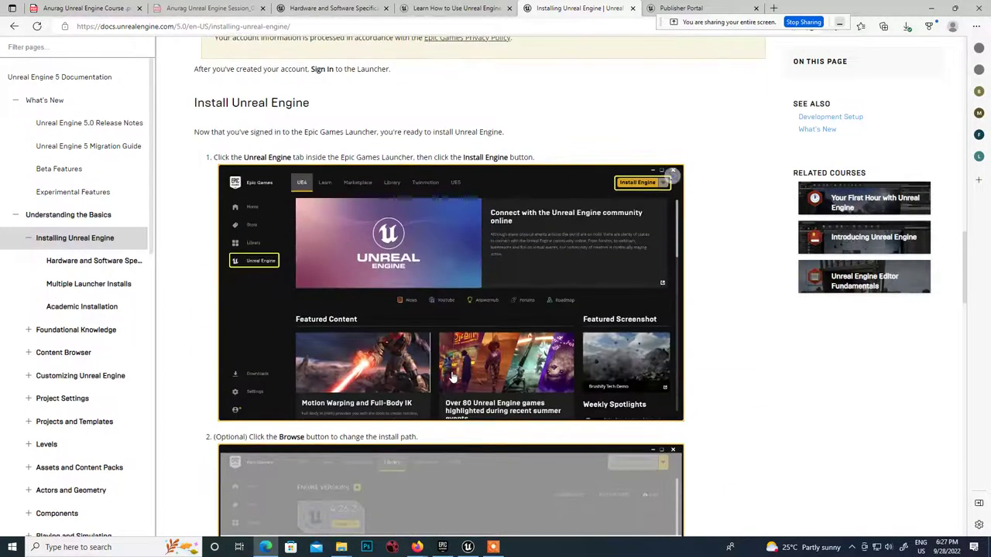
pyautogui.scroll(-3, 453, 377)
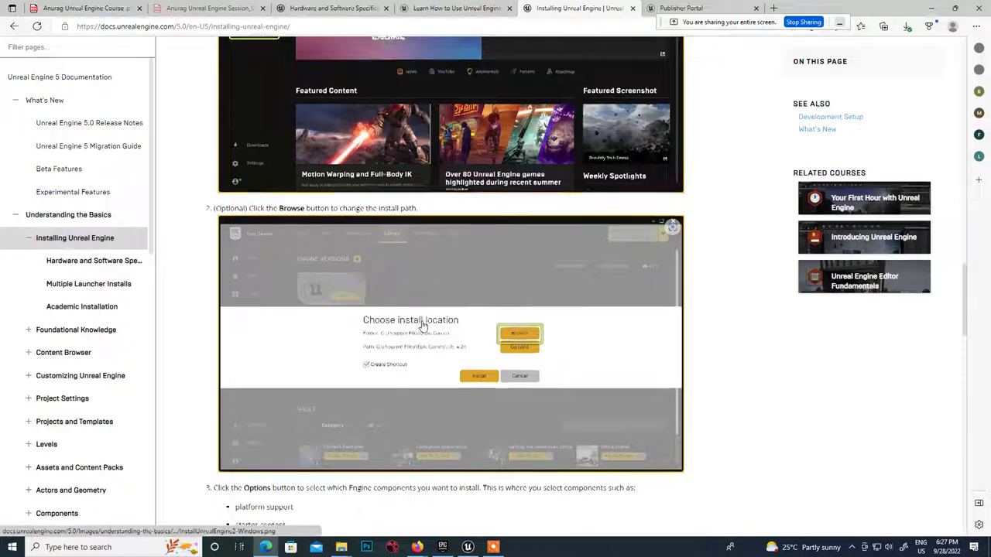
pyautogui.scroll(-4, 422, 341)
pyautogui.scroll(-2, 426, 387)
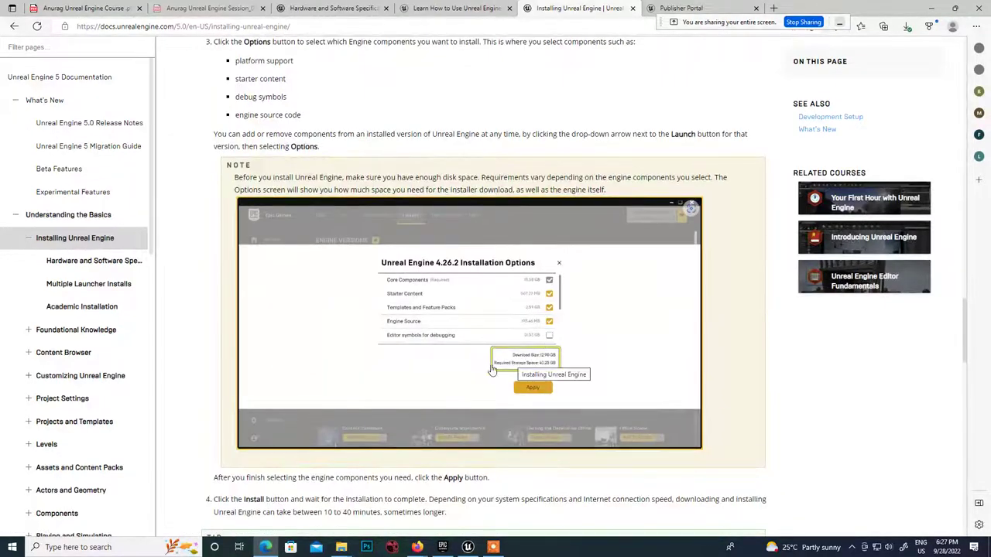
pyautogui.scroll(-6, 508, 338)
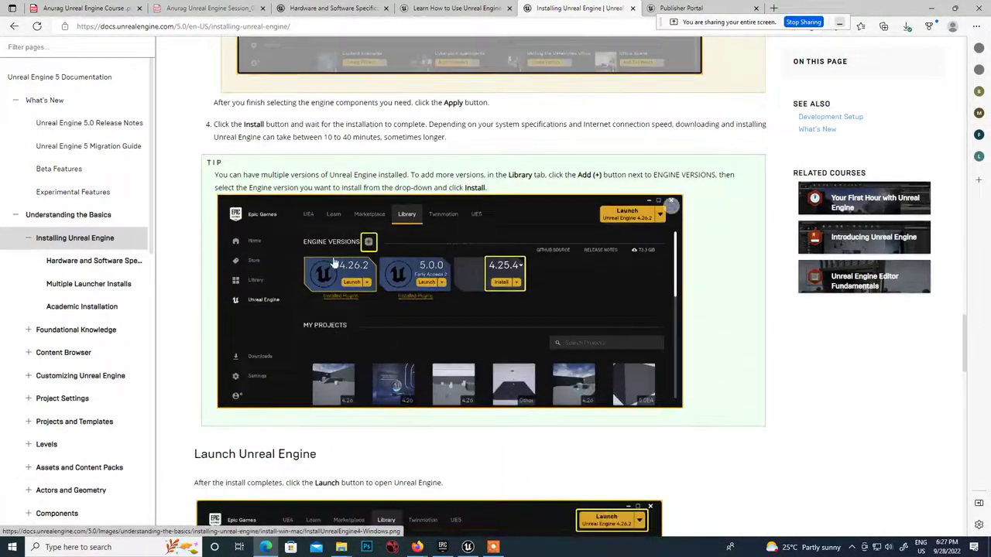
pyautogui.scroll(-6, 395, 348)
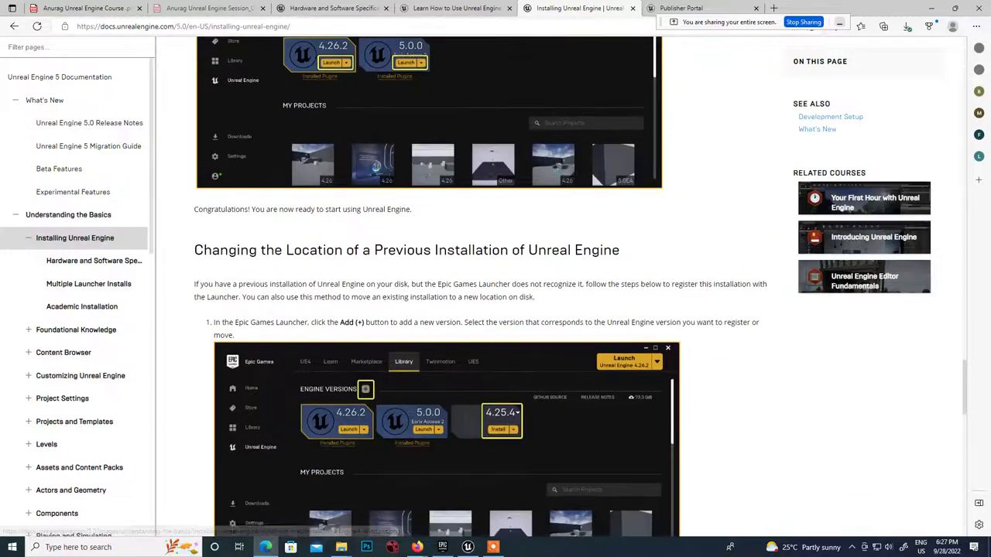
pyautogui.scroll(-4, 433, 352)
pyautogui.scroll(-14, 447, 340)
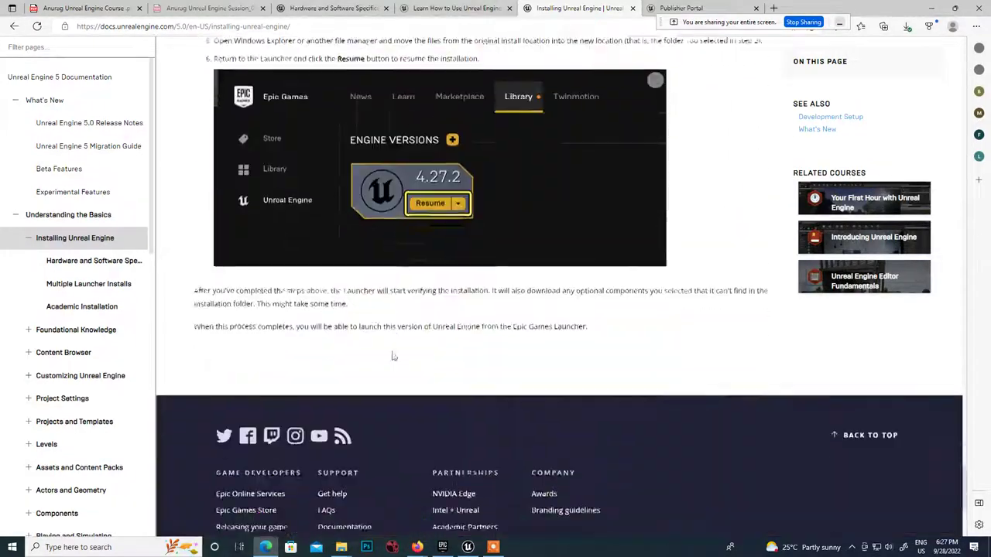
pyautogui.scroll(14, 471, 256)
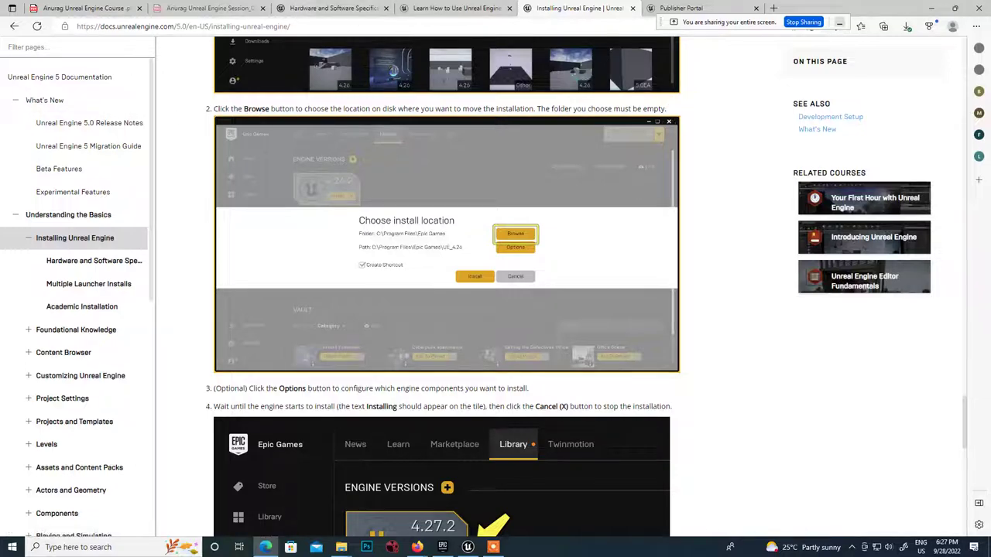
pyautogui.scroll(14, 476, 269)
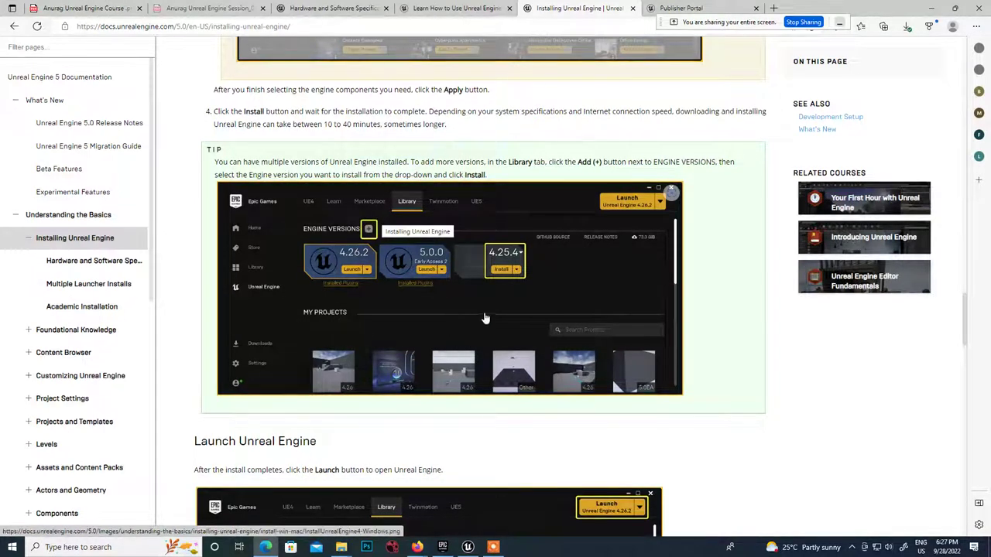
# Launch Unreal Engine from the taskbar and pick the Games category in the Project Browser
pyautogui.click(468, 547)
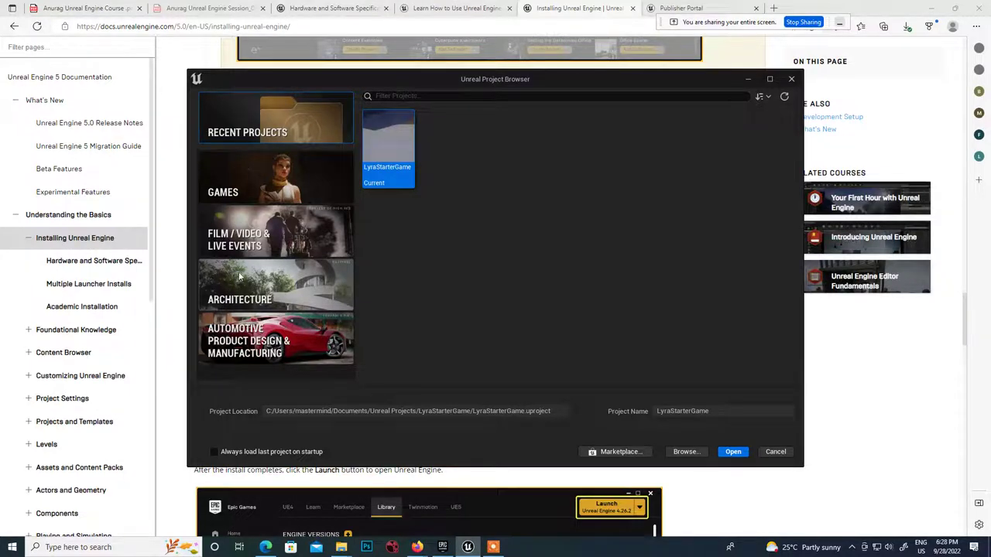
pyautogui.click(252, 193)
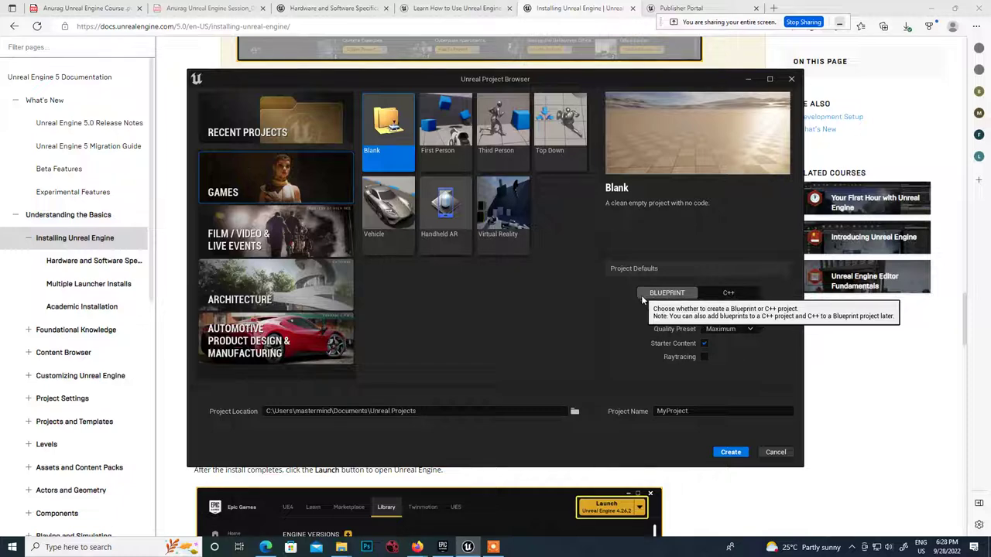
pyautogui.click(729, 296)
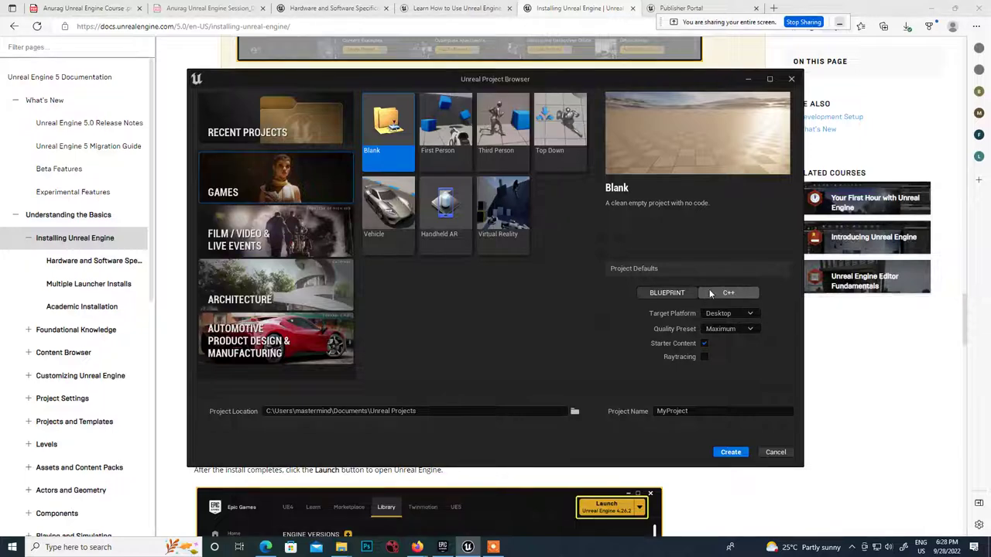
pyautogui.click(723, 291)
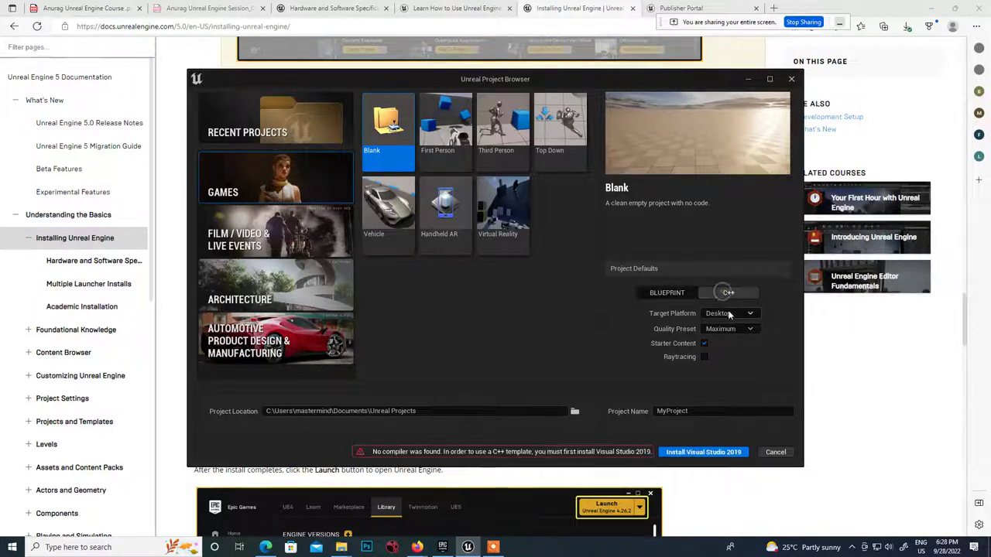
pyautogui.click(667, 298)
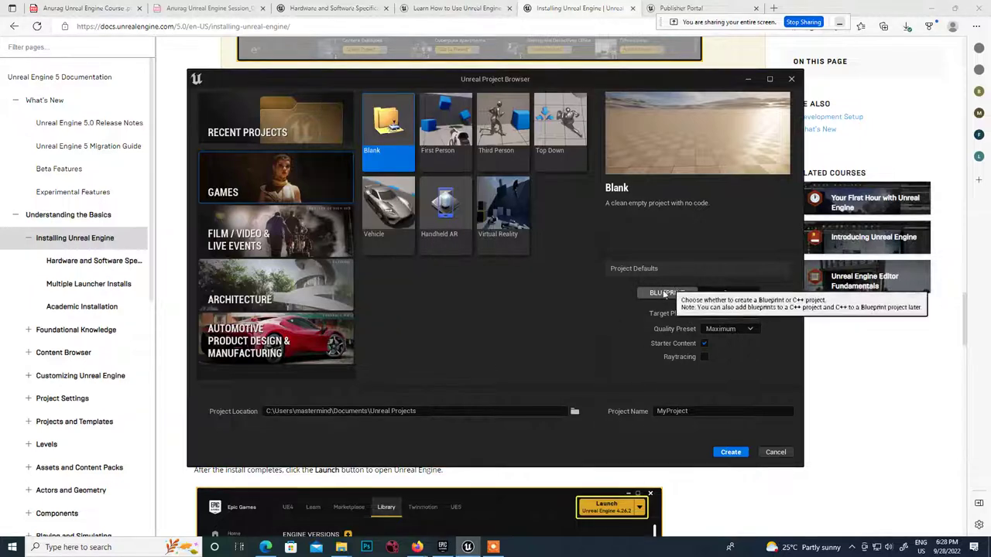
pyautogui.click(731, 293)
pyautogui.click(665, 294)
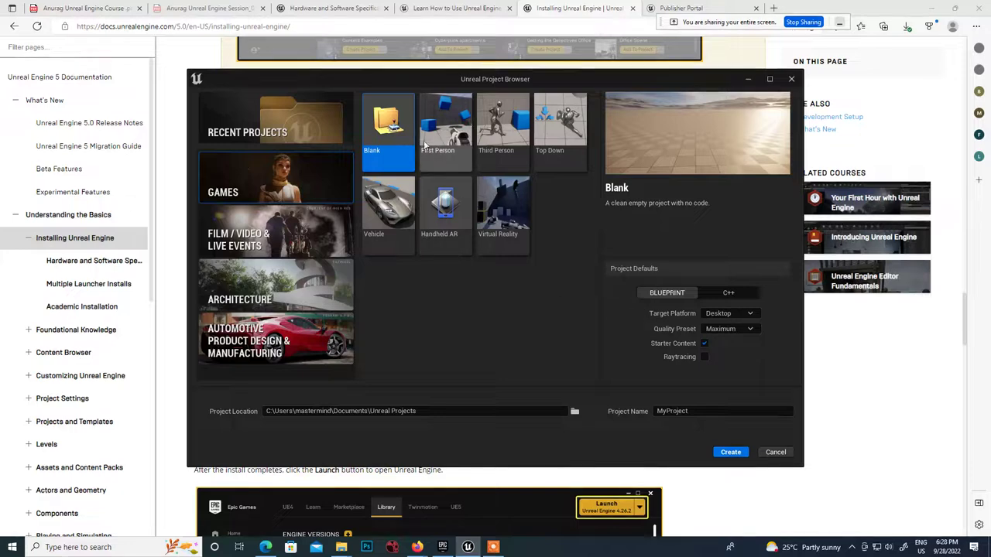
# Create a First Person template project named 'firstgame'
pyautogui.click(448, 132)
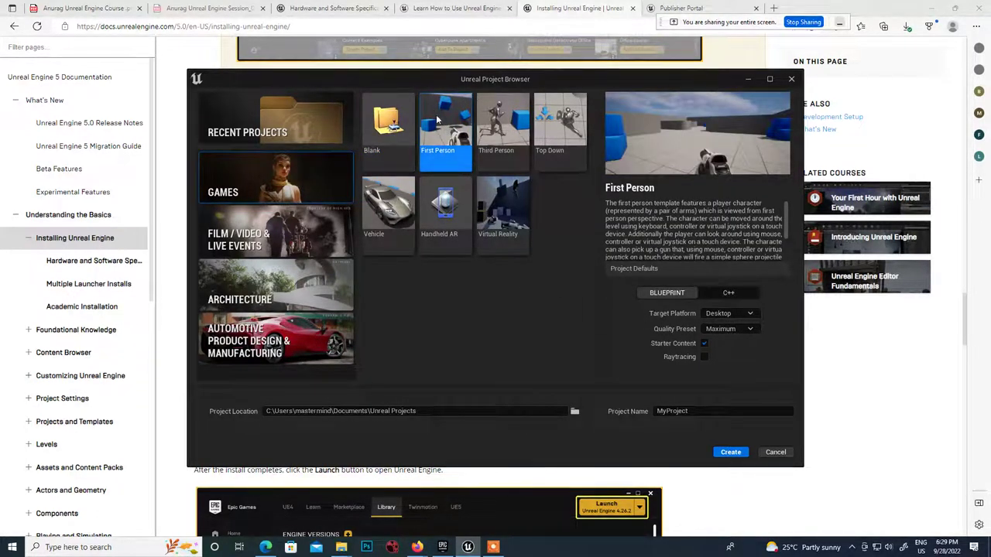
pyautogui.click(688, 413)
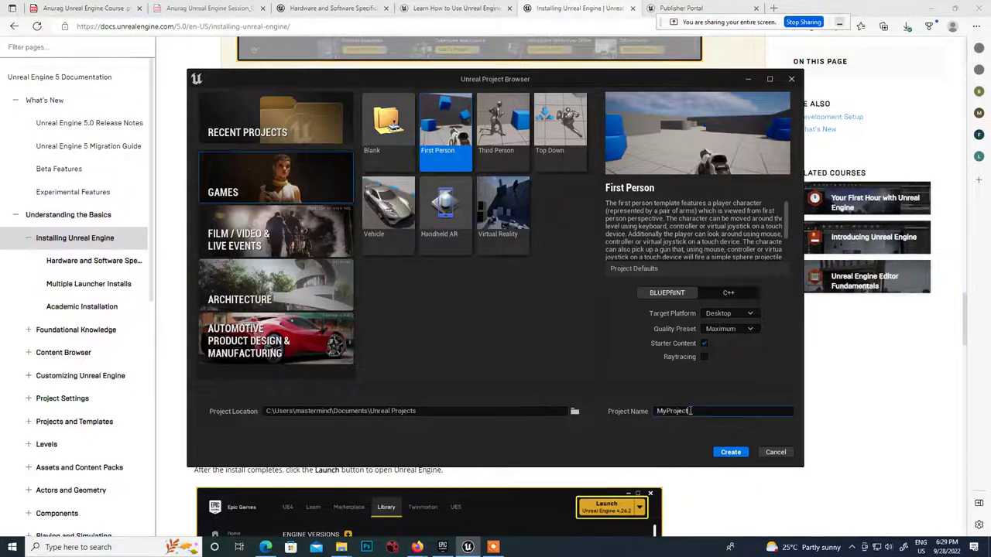
pyautogui.write('firstgame')
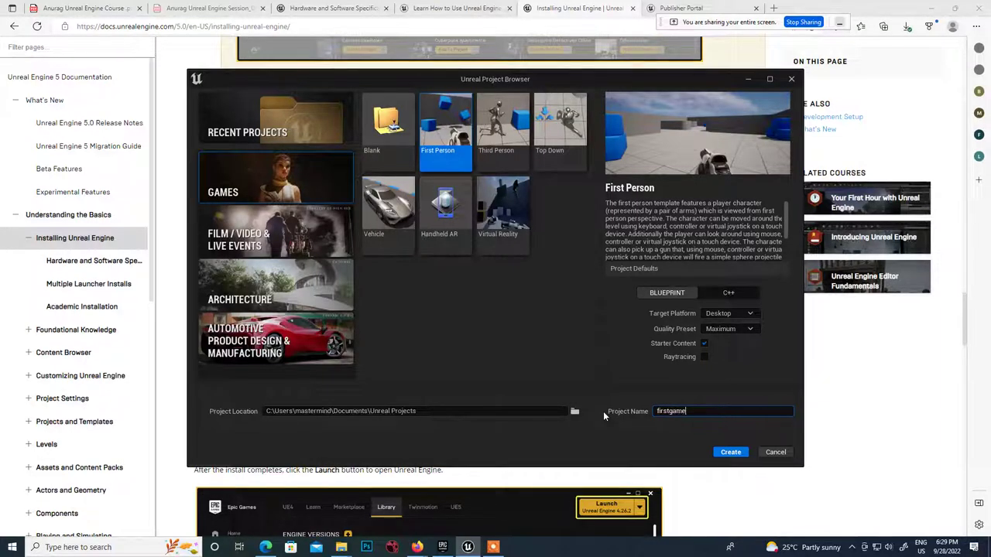
pyautogui.click(728, 453)
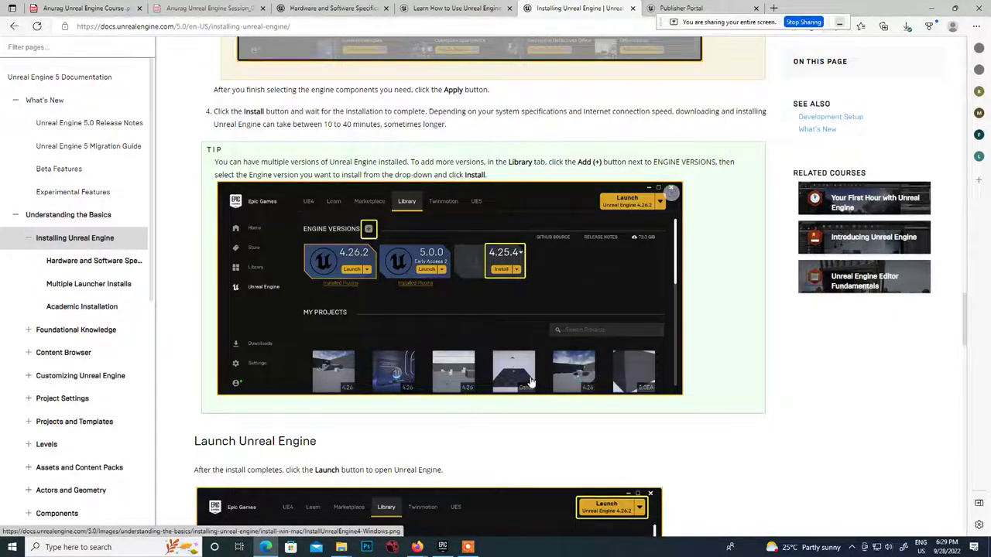
# Minimise the Epic Games Launcher, the documentation window and the Google Classroom window
pyautogui.click(443, 547)
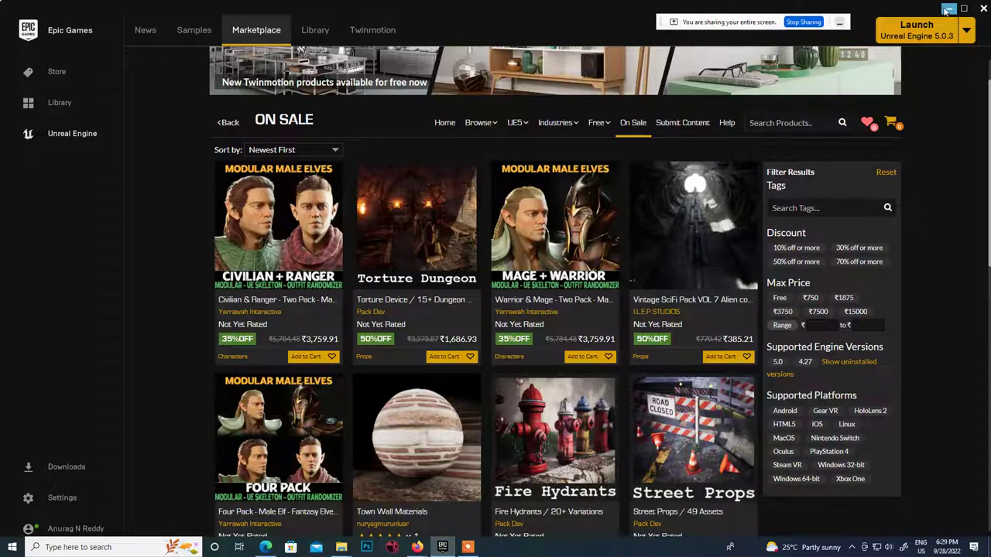
pyautogui.click(947, 9)
pyautogui.click(935, 8)
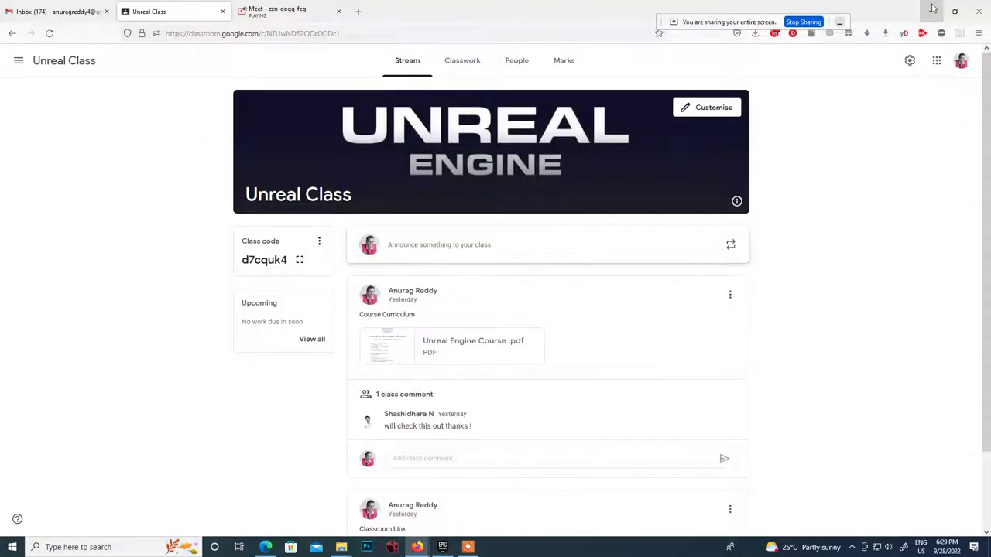
pyautogui.click(933, 8)
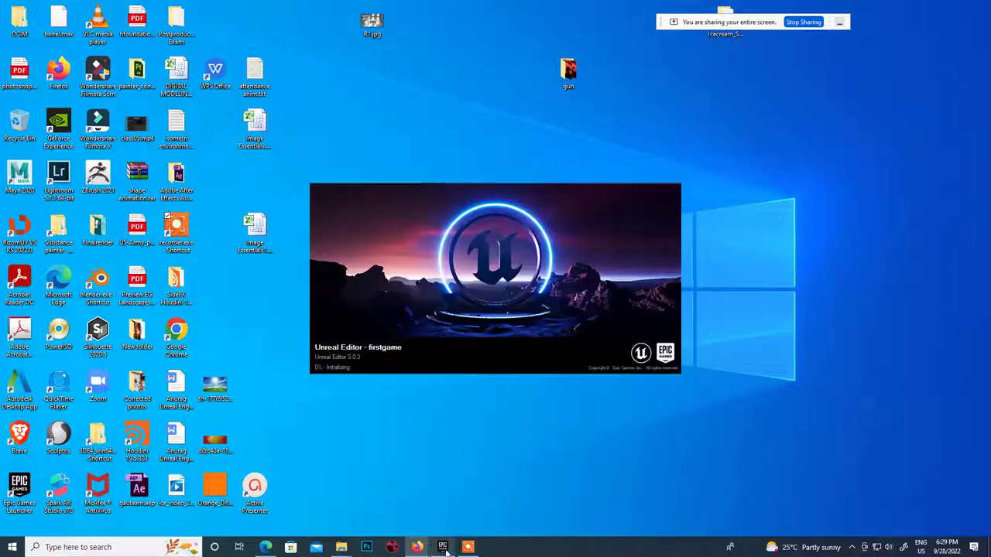
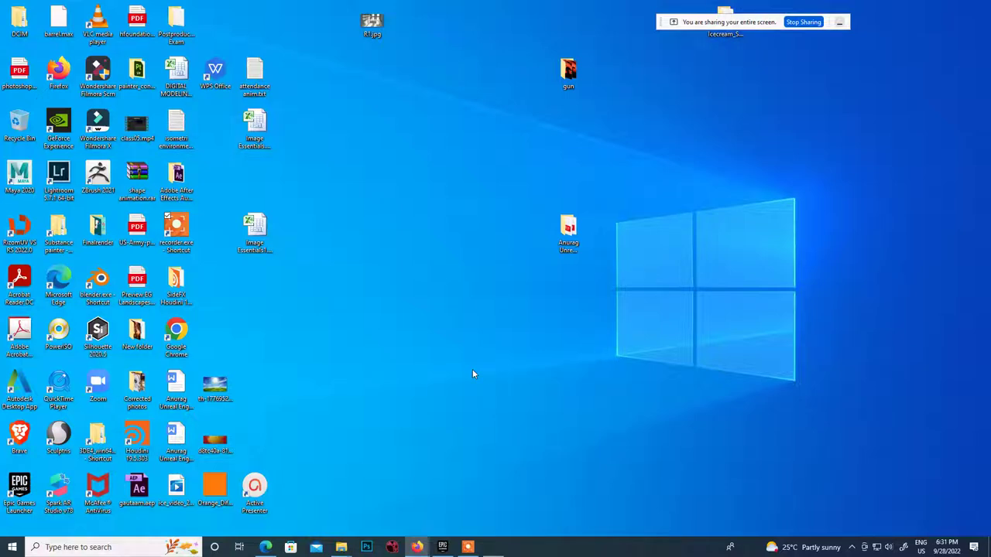
# Bring the 'firstgame - Unreal Editor' window to the front from its taskbar preview
pyautogui.moveTo(494, 547)
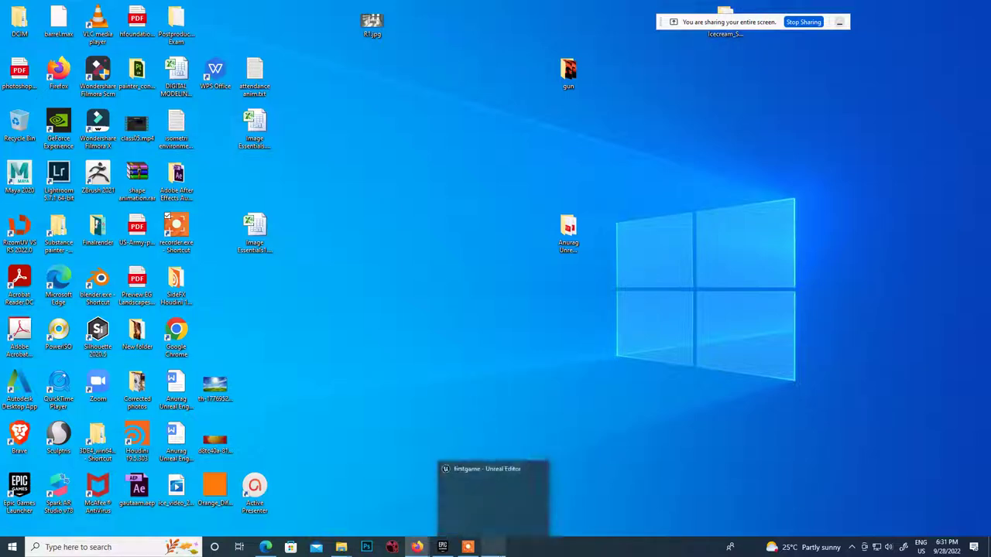
pyautogui.click(518, 508)
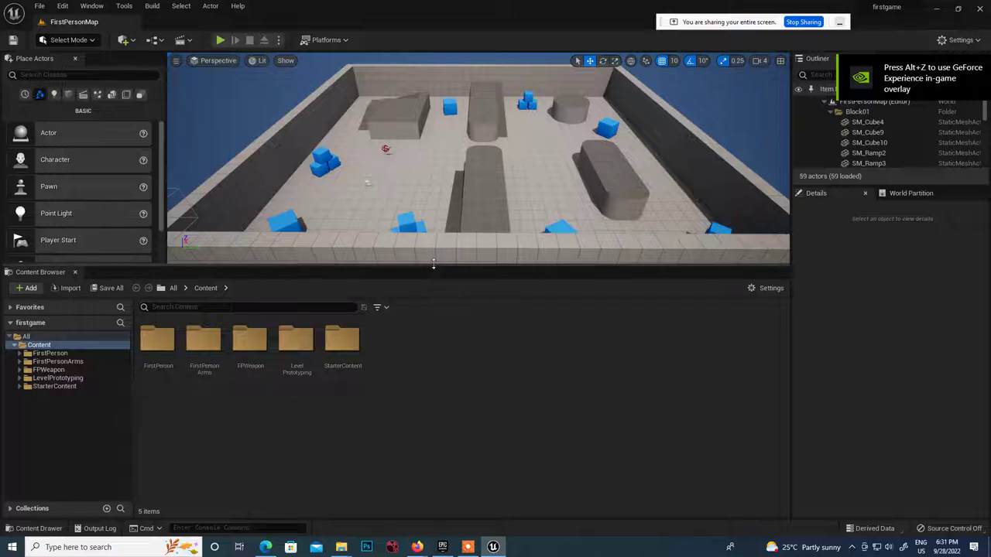
# Enlarge the level viewport and orbit around the walled FirstPersonMap from several angles
pyautogui.moveTo(435, 268); pyautogui.dragTo(436, 381)
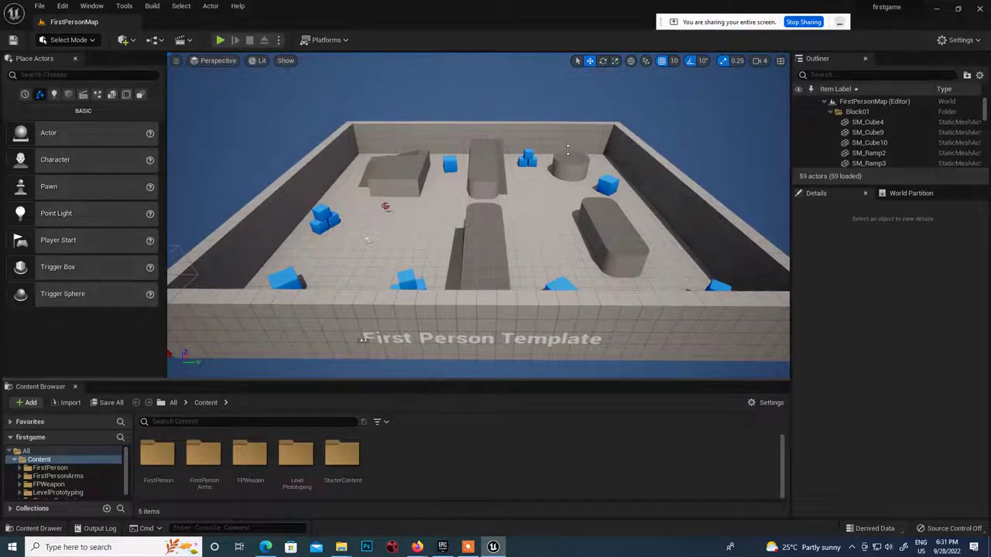
pyautogui.keyDown('alt'); pyautogui.moveTo(382, 138); pyautogui.dragTo(149, 66); pyautogui.keyUp('alt')
pyautogui.keyDown('alt'); pyautogui.moveTo(363, 169); pyautogui.dragTo(453, 206); pyautogui.keyUp('alt')
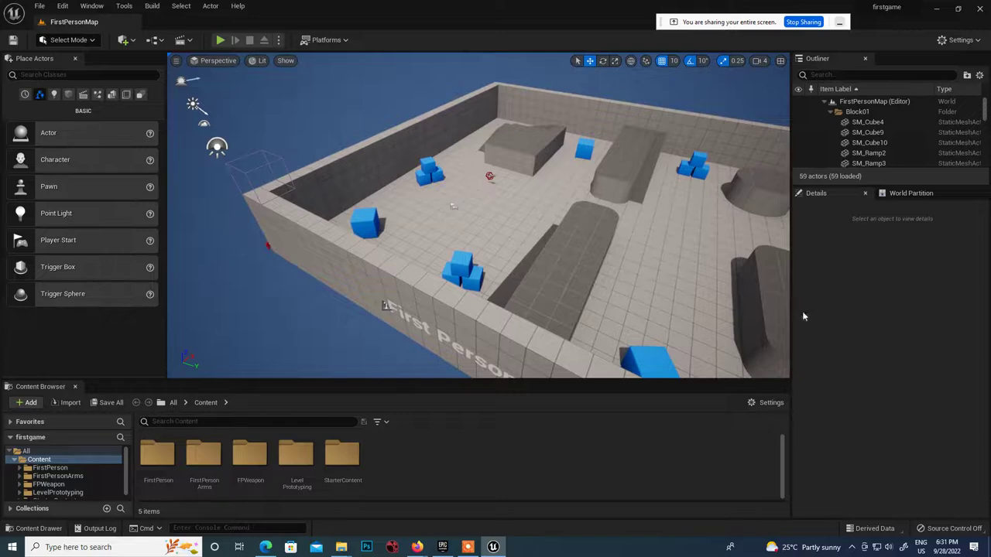
pyautogui.moveTo(650, 257)
pyautogui.keyDown('alt'); pyautogui.mouseDown()
pyautogui.moveTo(534, 262)
pyautogui.moveTo(631, 260)
pyautogui.mouseUp(); pyautogui.keyUp('alt')
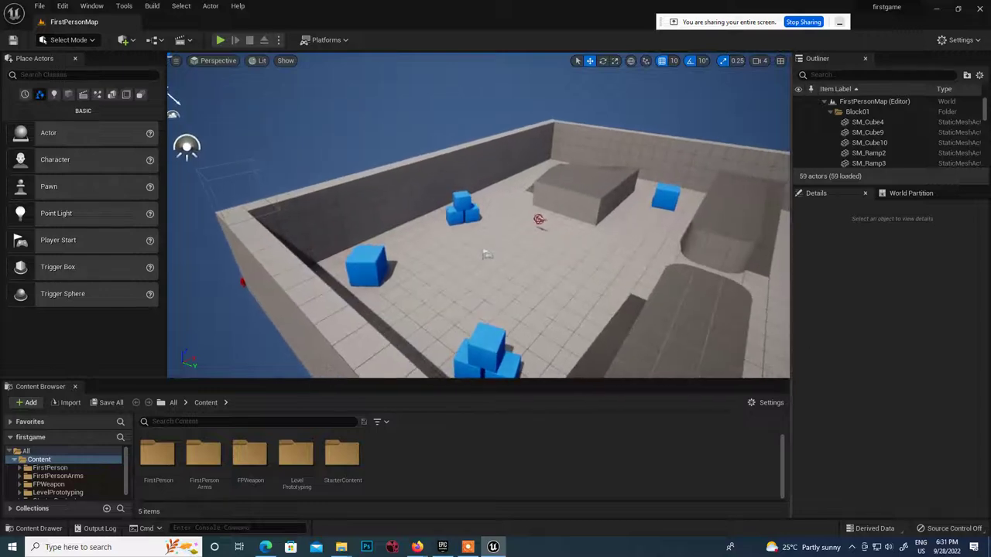
pyautogui.keyDown('alt'); pyautogui.moveTo(225, 135); pyautogui.dragTo(593, 258); pyautogui.keyUp('alt')
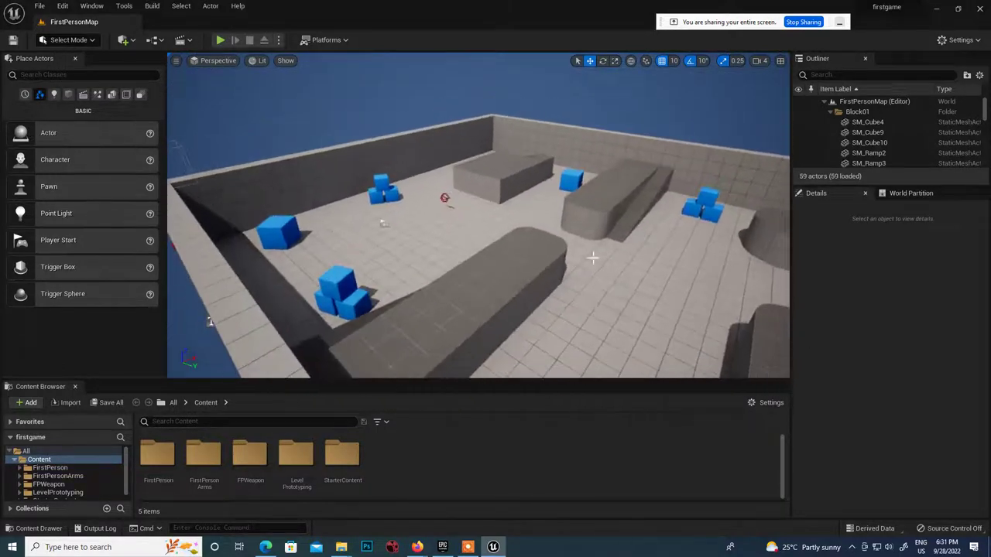
# Start Play In Editor and walk forward to pick up the rifle, heading toward the blue cube
pyautogui.click(219, 41)
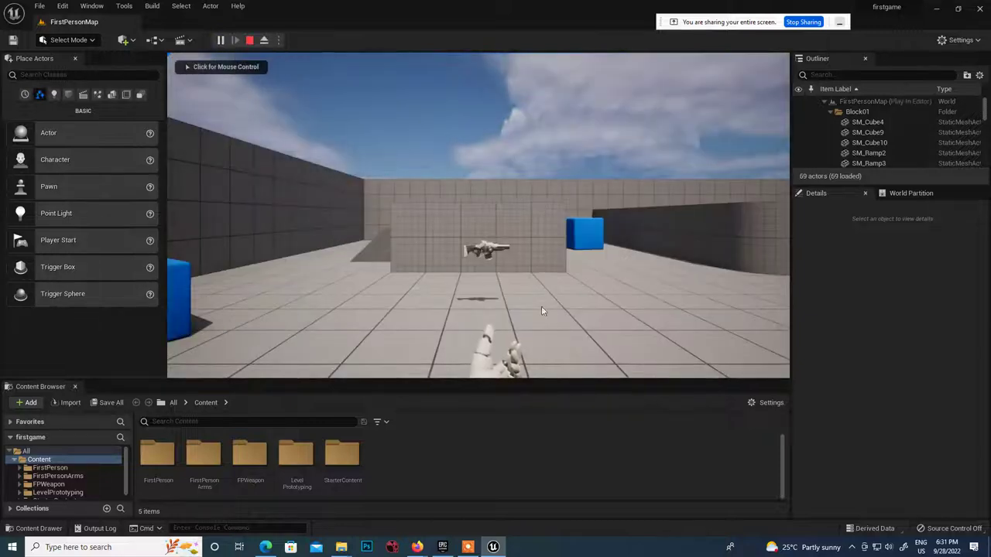
pyautogui.click(501, 326)
pyautogui.press('w')
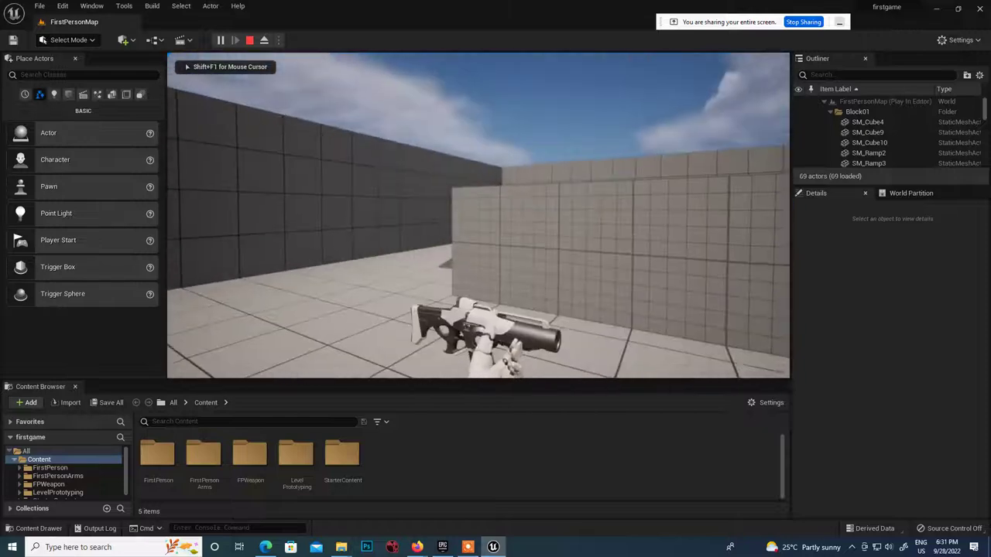
pyautogui.press('w')
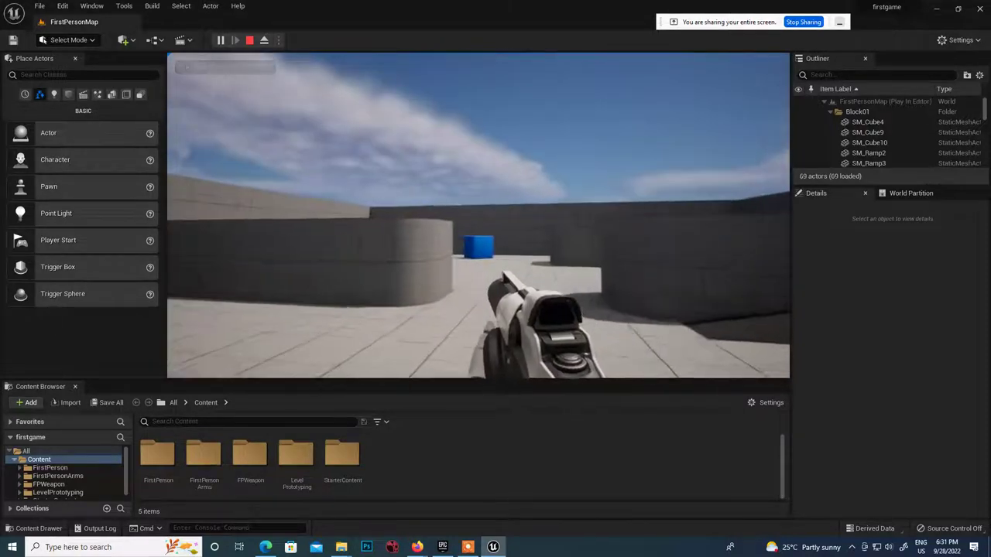
pyautogui.press('w')
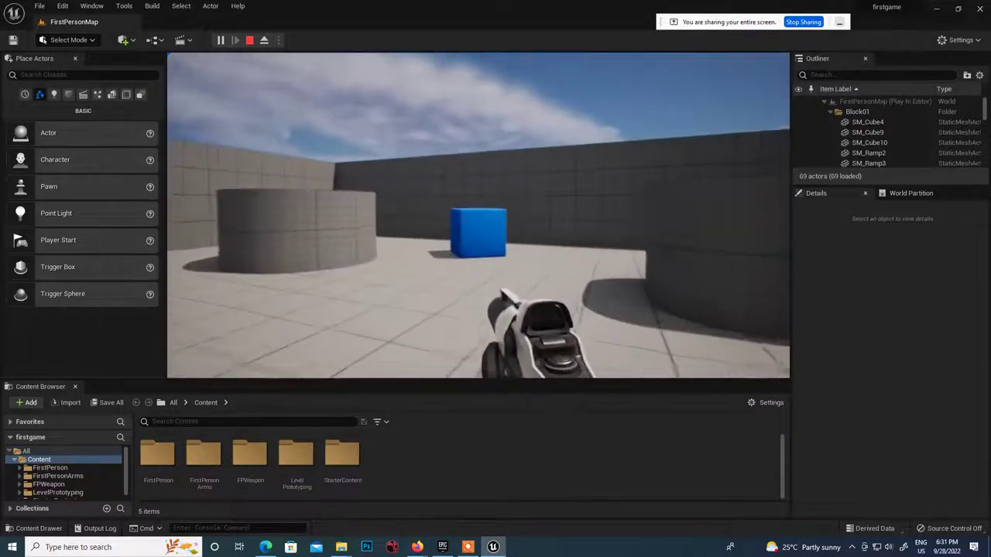
# Shoot the blue cube stack, walk into the cubes to knock them over, then stop playing
pyautogui.click(692, 316)
pyautogui.press('w')
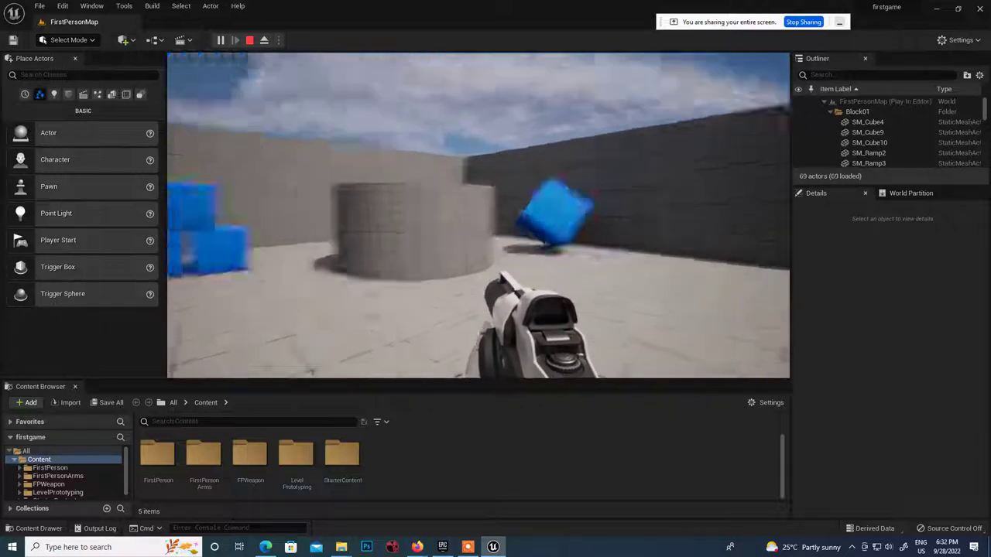
pyautogui.click(479, 216)
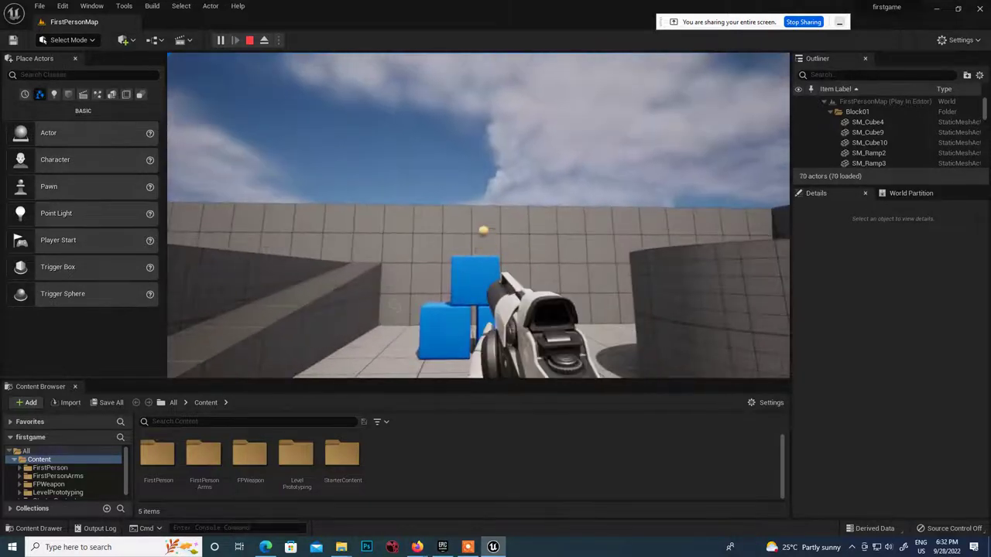
pyautogui.press('w')
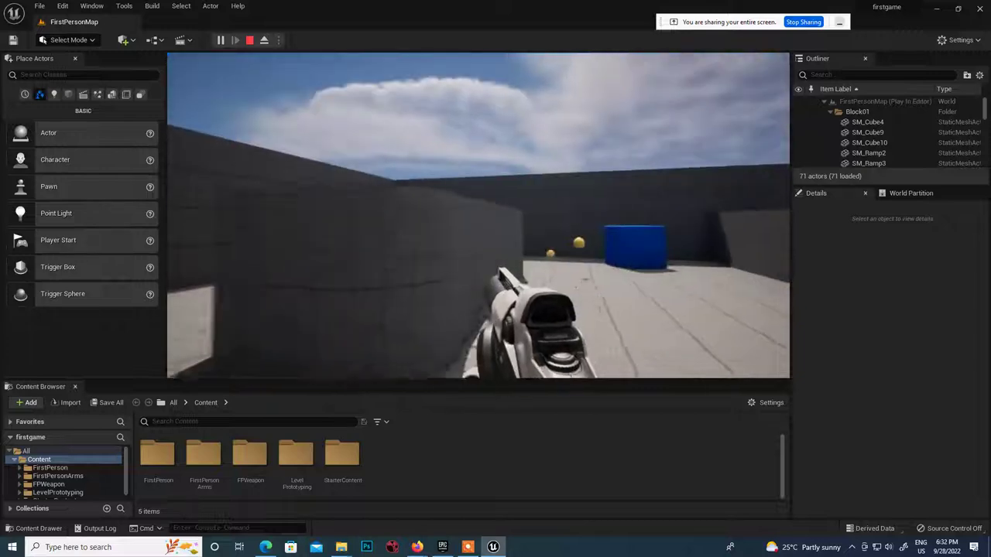
pyautogui.press('w')
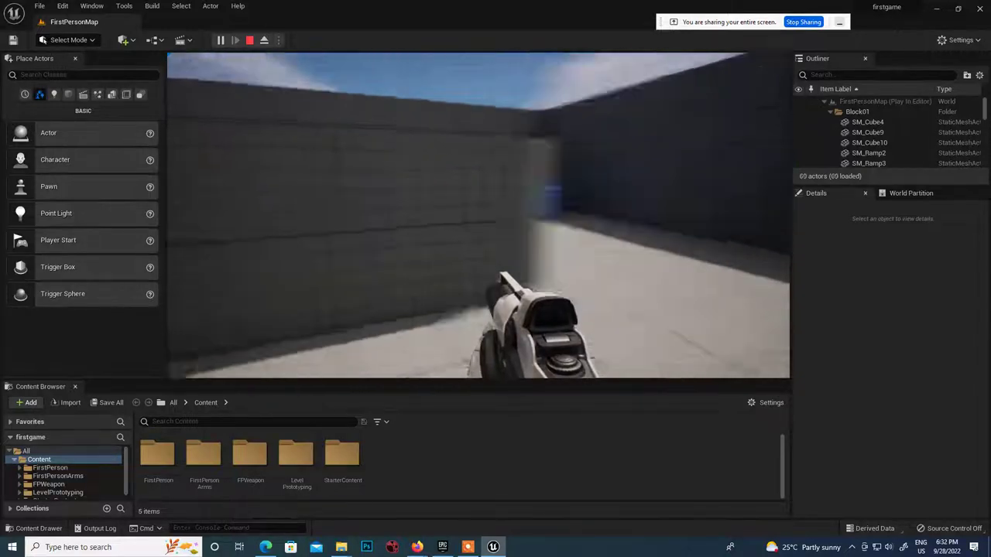
pyautogui.press('w')
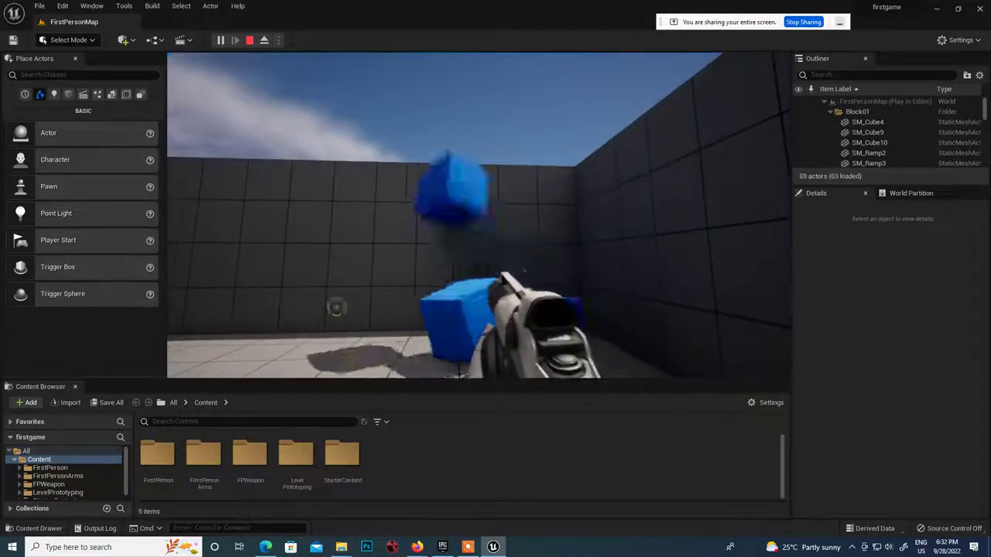
pyautogui.press('w')
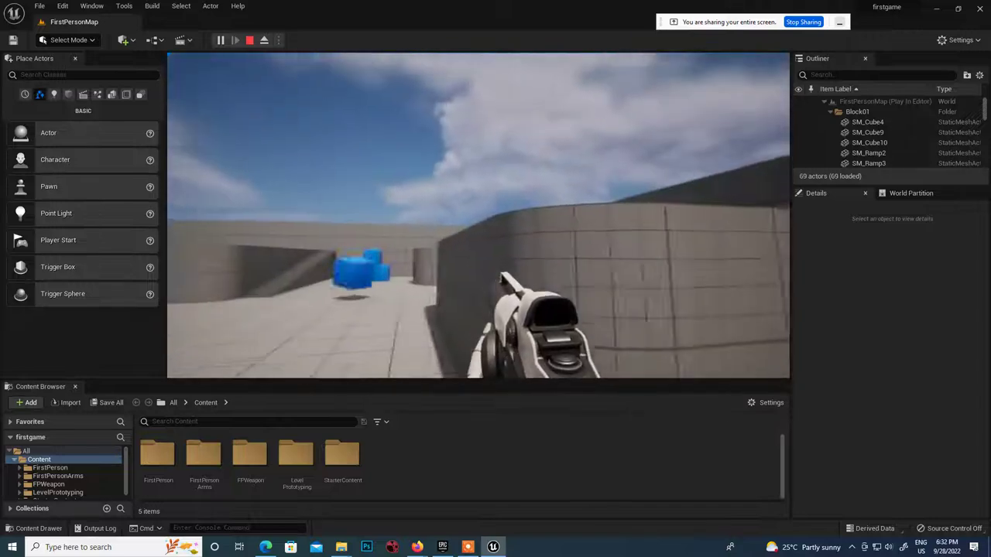
pyautogui.press('w')
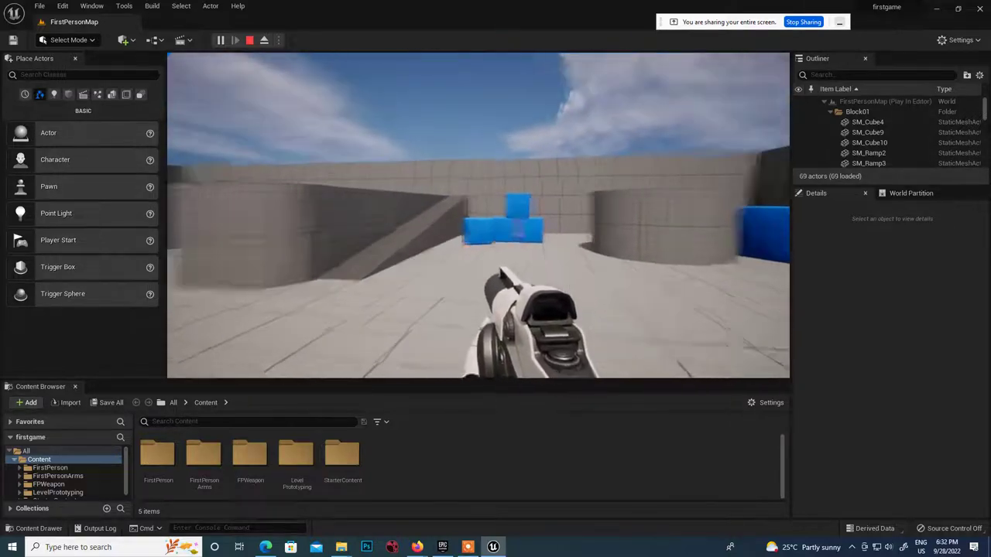
pyautogui.press('w')
pyautogui.press('Escape')
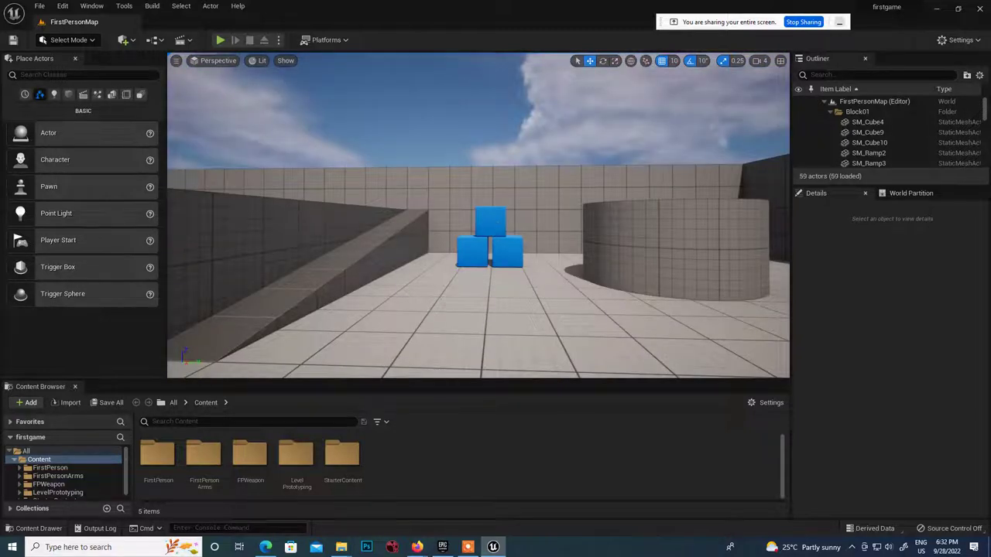
# Select the top blue cube and inspect its static mesh component and actor properties
pyautogui.click(491, 224)
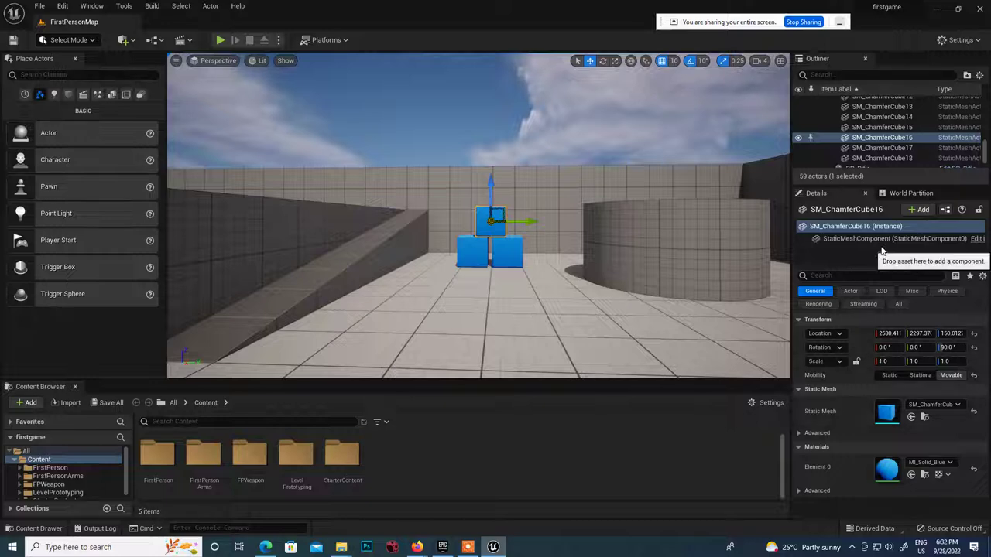
pyautogui.click(856, 239)
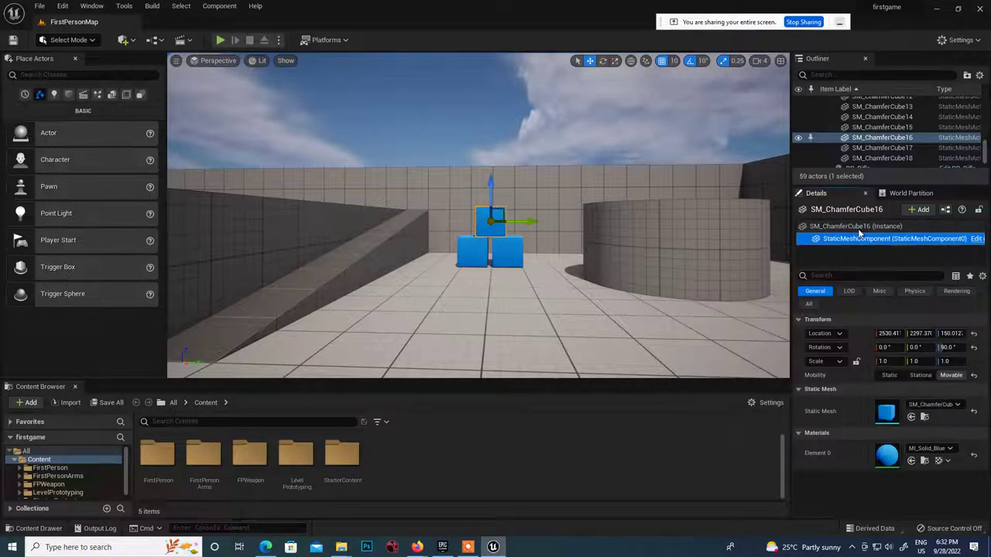
pyautogui.click(858, 227)
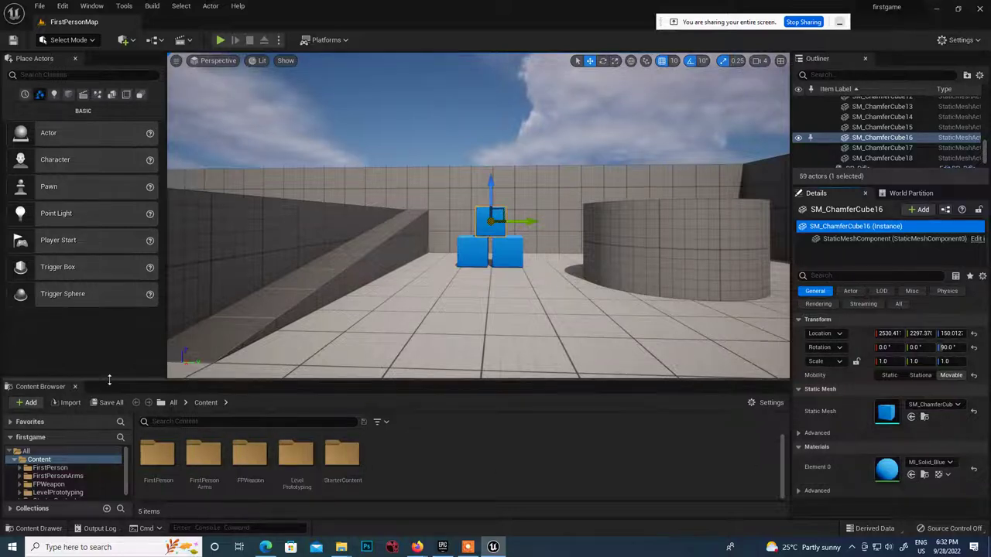
# Shrink the level view, drop an empty Actor by the ramp, then undo the placement
pyautogui.moveTo(111, 379); pyautogui.dragTo(111, 319)
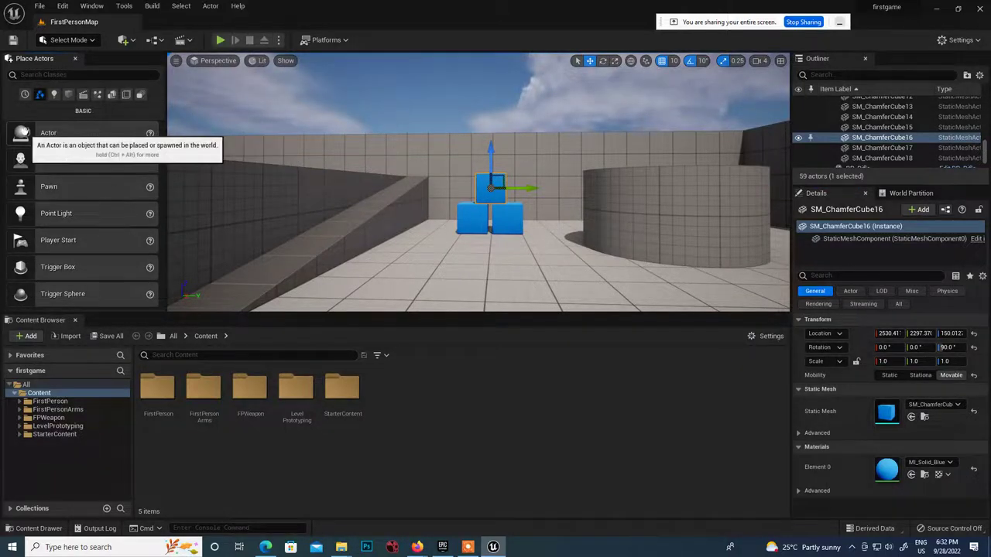
pyautogui.moveTo(27, 134); pyautogui.dragTo(410, 201)
pyautogui.moveTo(490, 270); pyautogui.dragTo(428, 237)
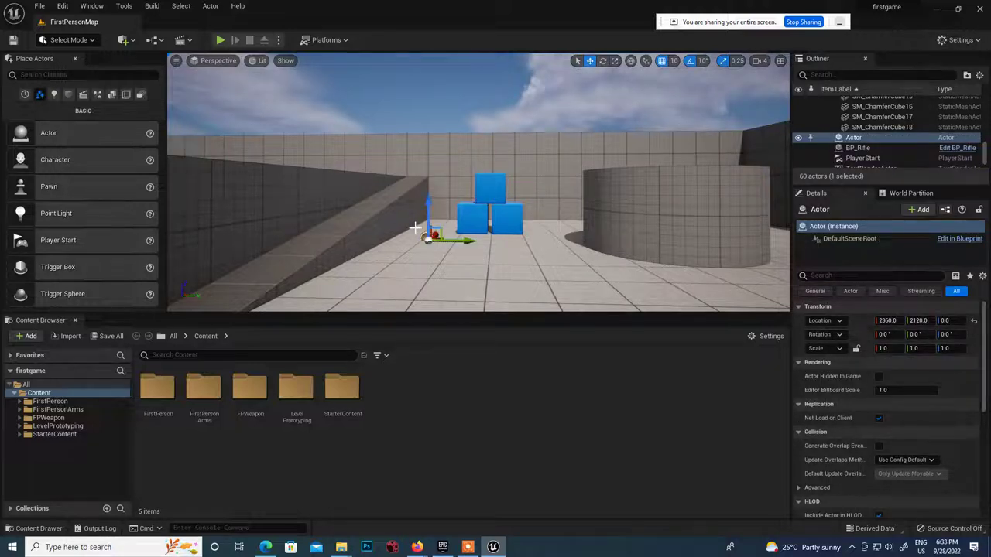
pyautogui.hotkey('ctrl', 'z')
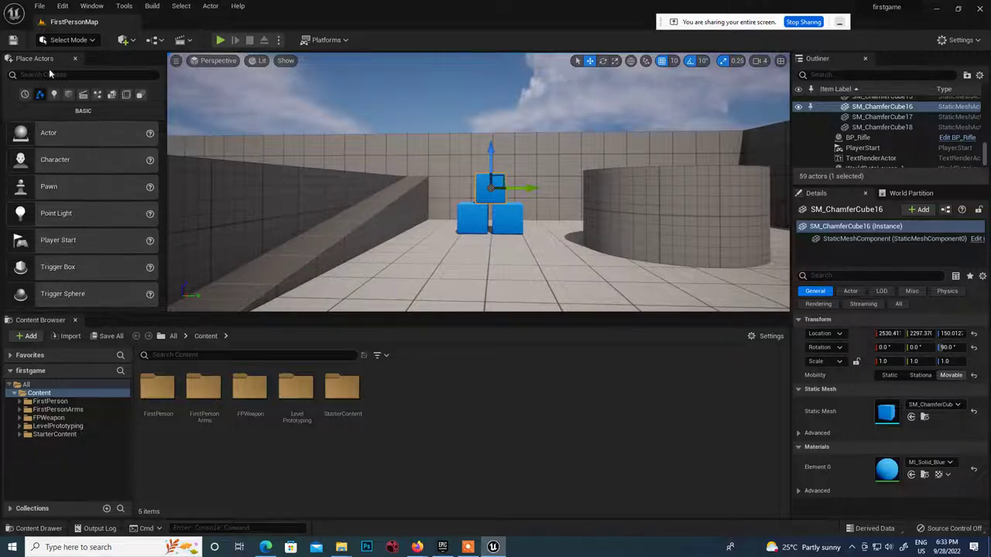
# Place a Cube and a Sphere from the Shapes category beside the curved wall, then start Play
pyautogui.click(54, 95)
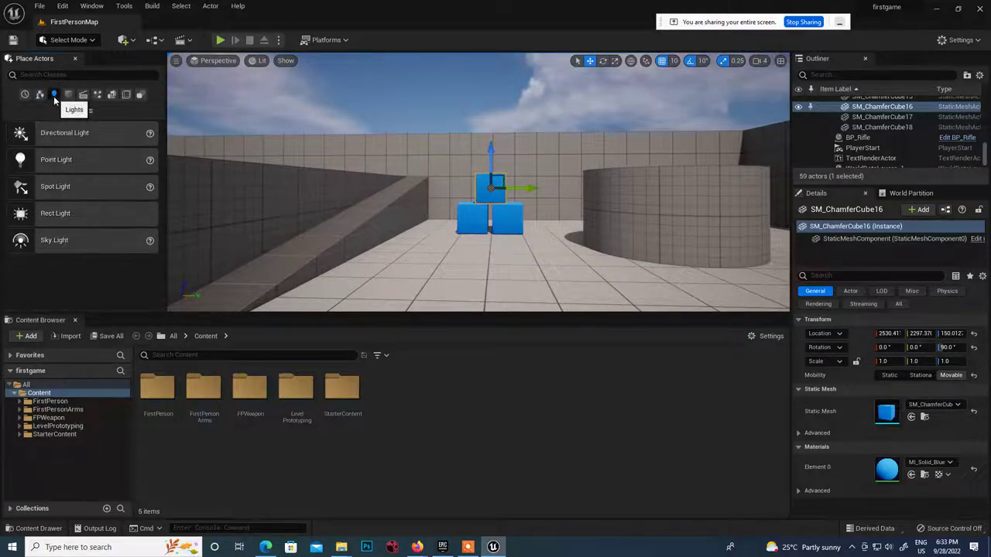
pyautogui.click(68, 96)
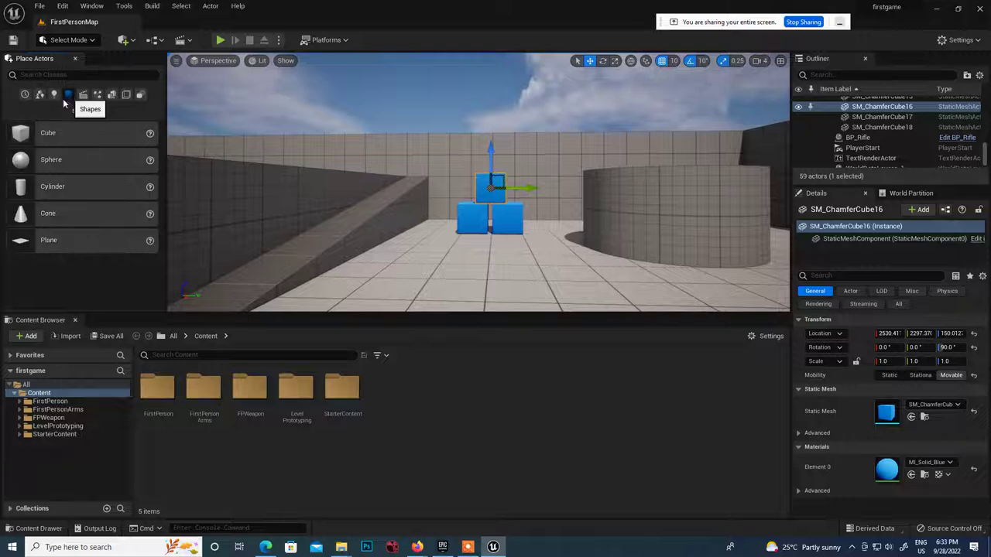
pyautogui.moveTo(35, 133); pyautogui.dragTo(542, 178)
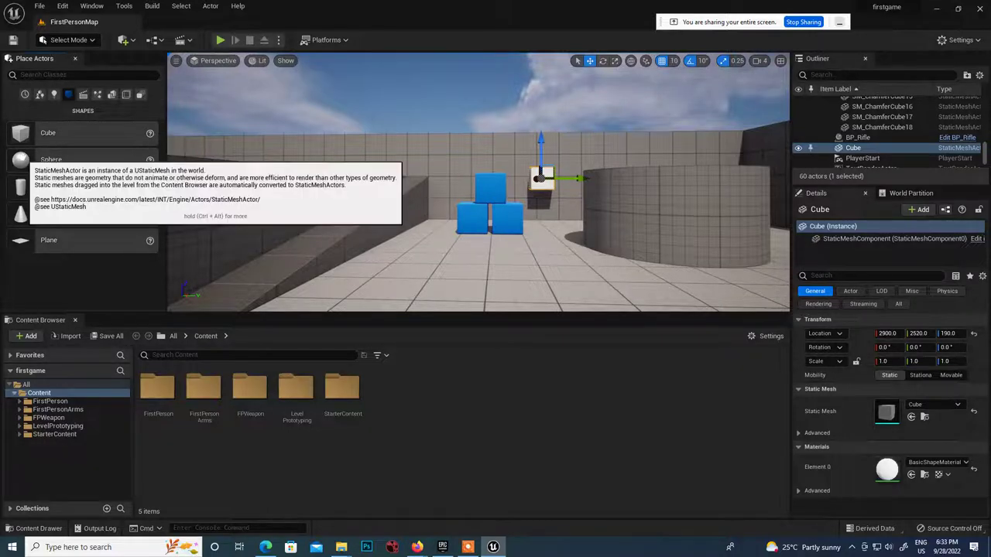
pyautogui.moveTo(23, 157); pyautogui.dragTo(558, 200)
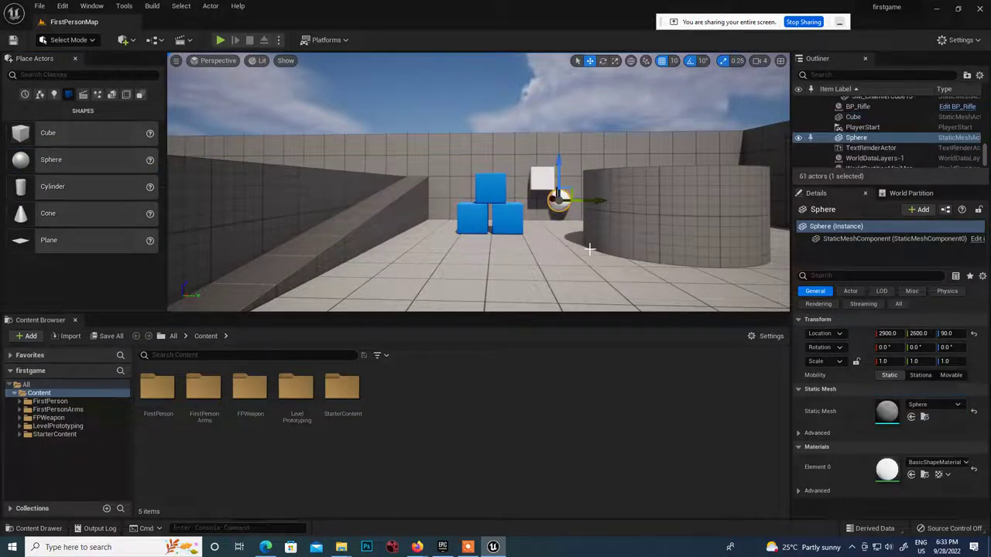
pyautogui.click(220, 40)
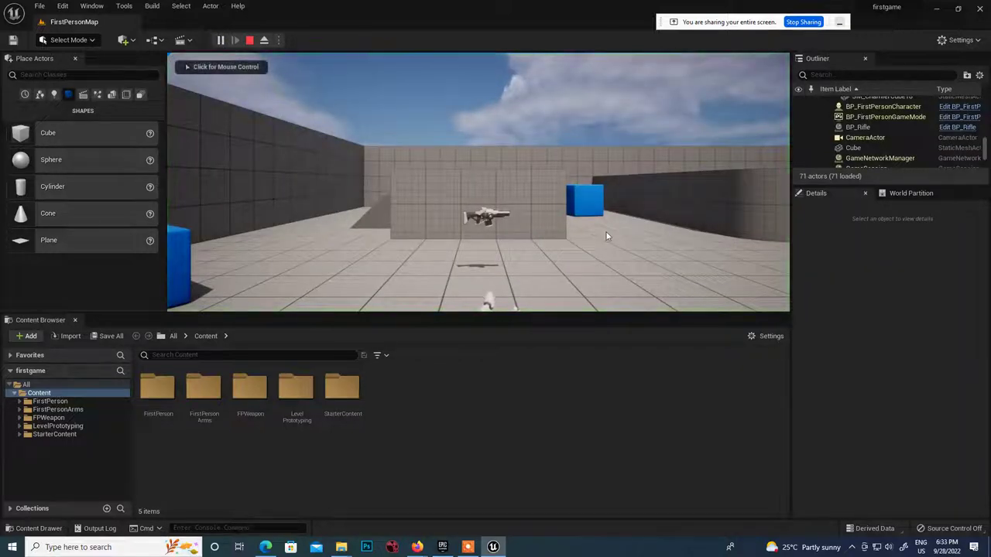
# Walk to the blue cubes, fire the rifle five times along the wall, then stop the session
pyautogui.click(532, 253)
pyautogui.press('w')
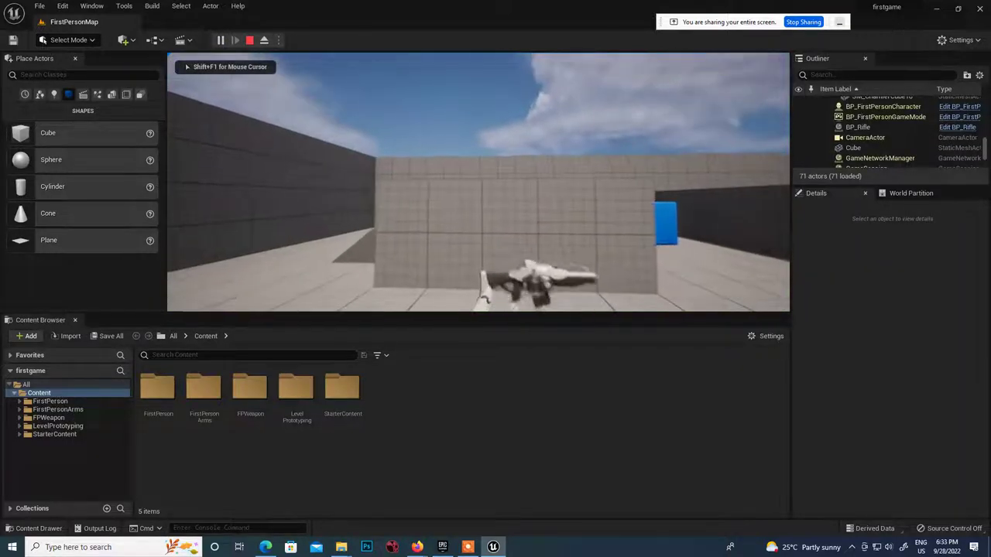
pyautogui.press('w')
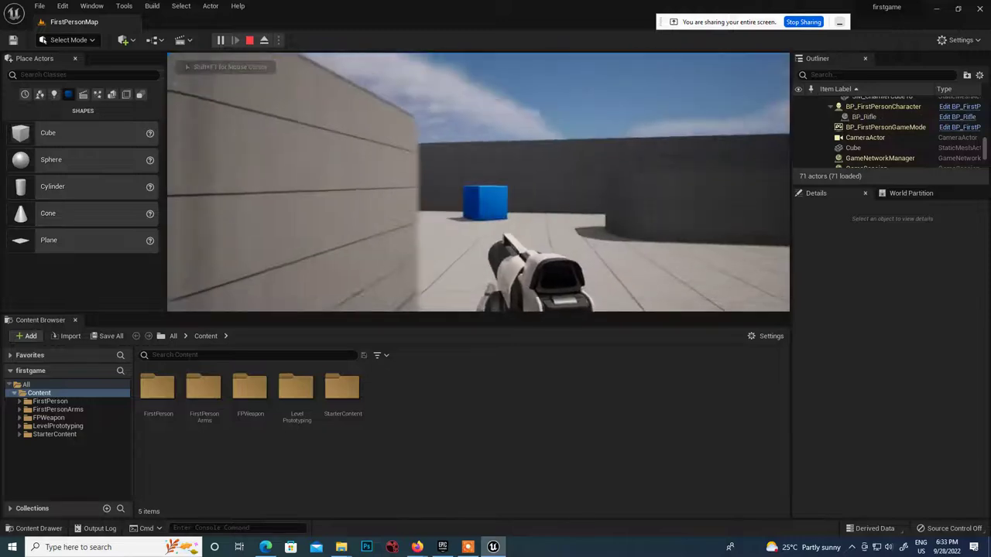
pyautogui.press('w')
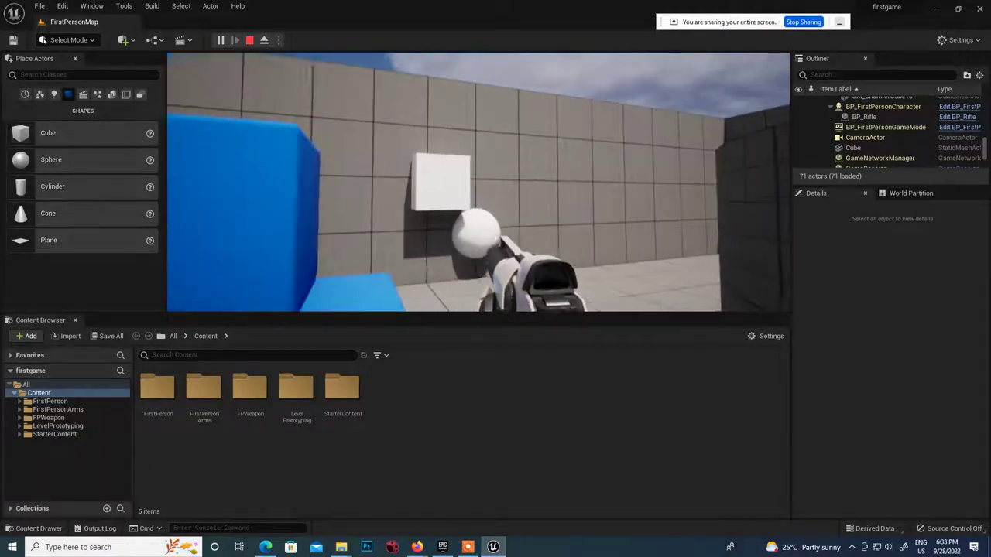
pyautogui.click(478, 182)
pyautogui.click(478, 182)
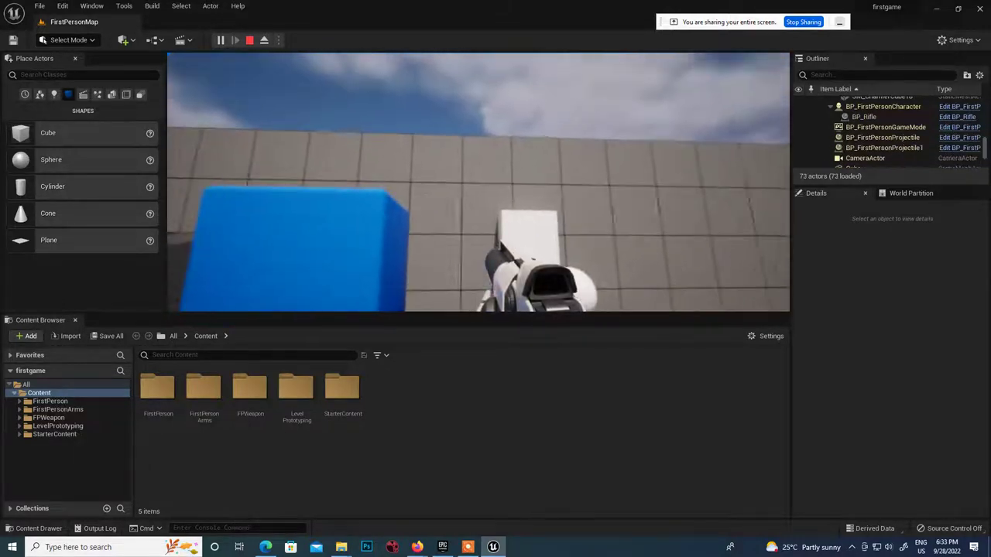
pyautogui.press('w')
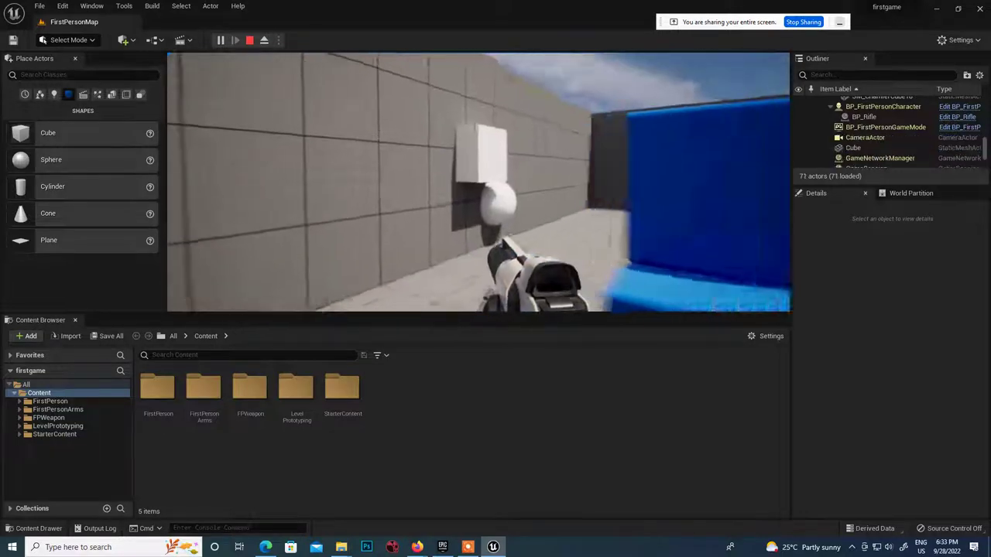
pyautogui.click(478, 182)
pyautogui.click(478, 182)
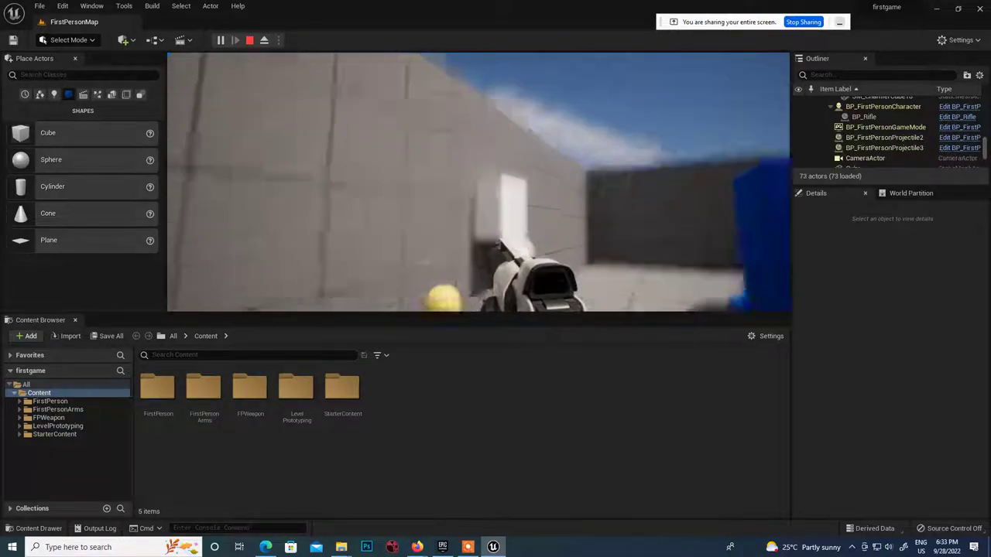
pyautogui.click(478, 182)
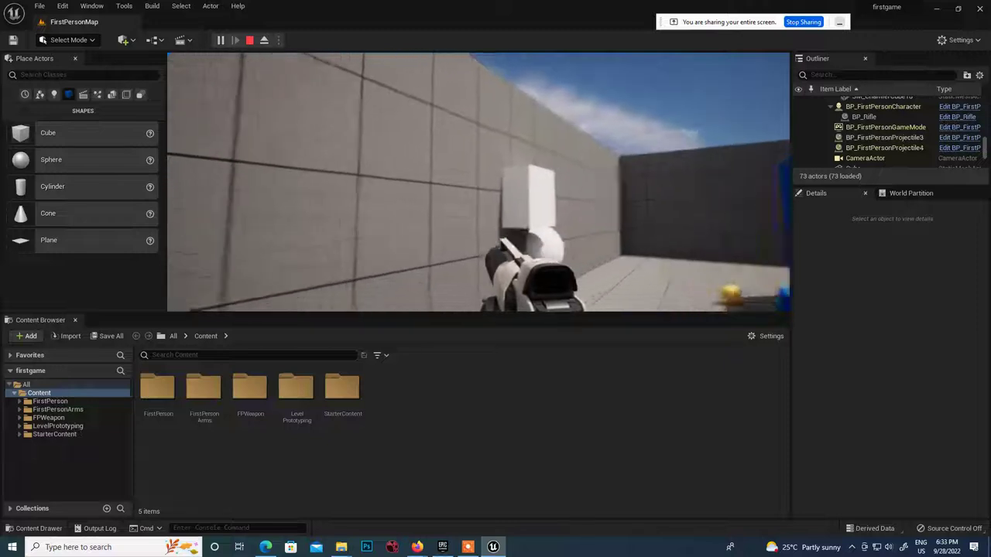
pyautogui.press('Escape')
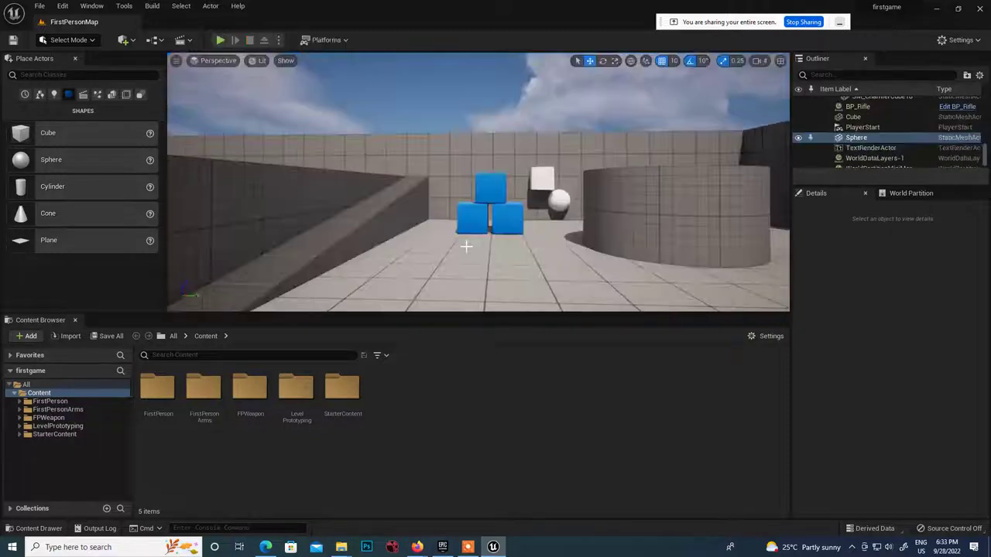
# Move the Sphere to X 2820 and the Cube to X 2800, then switch to rotate mode
pyautogui.press('f')
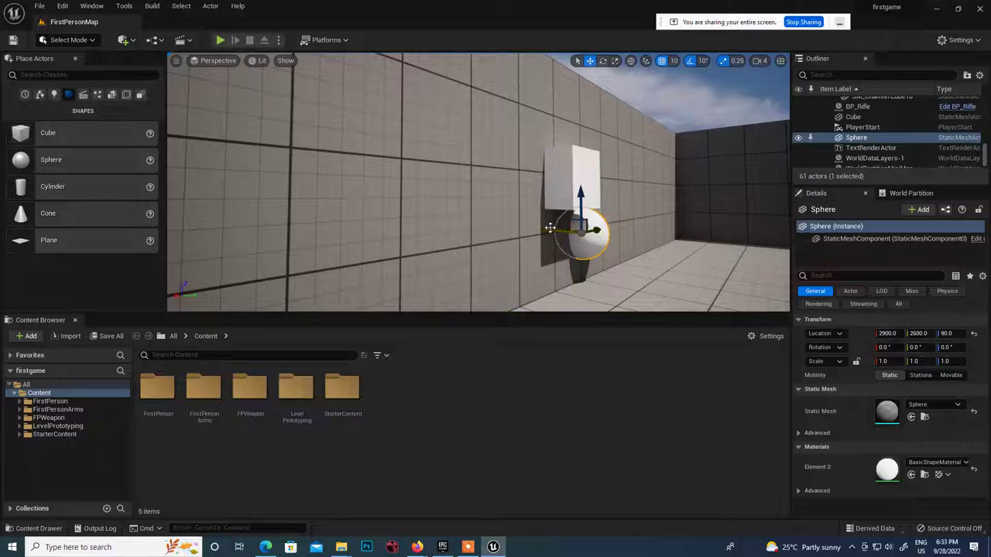
pyautogui.moveTo(550, 228); pyautogui.dragTo(588, 231)
pyautogui.click(581, 180)
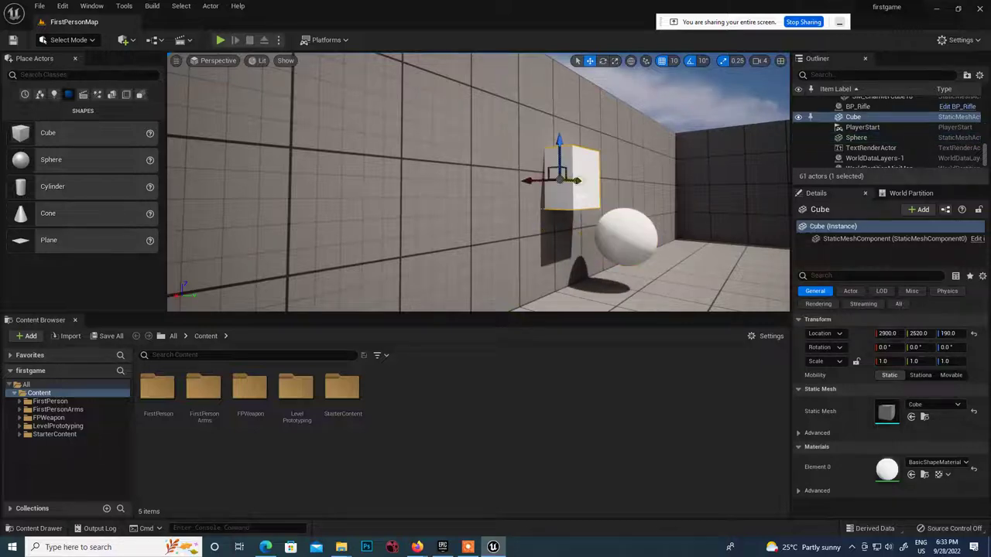
pyautogui.moveTo(537, 180); pyautogui.dragTo(591, 186)
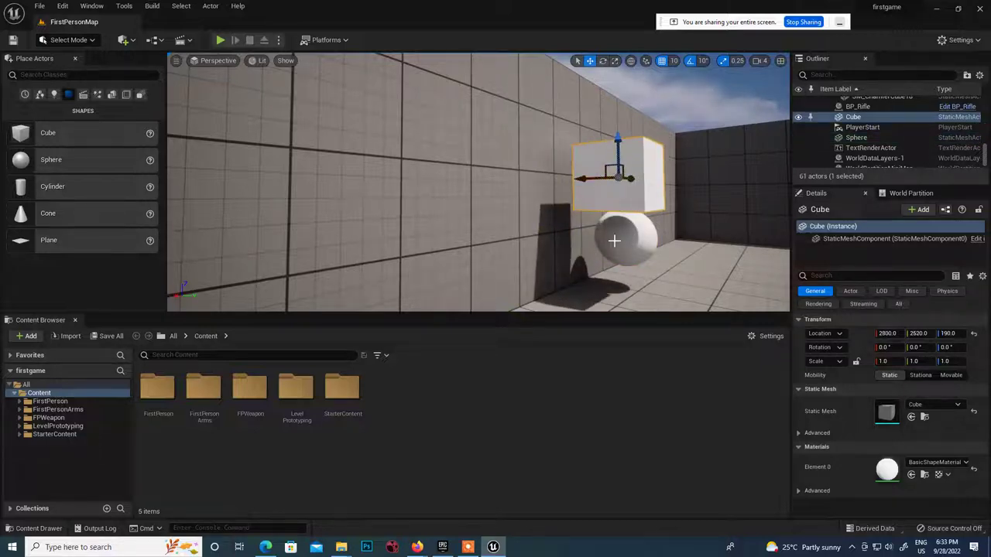
pyautogui.press('e')
pyautogui.scroll(4, 676, 272)
pyautogui.moveTo(679, 284); pyautogui.dragTo(541, 188, button='right')
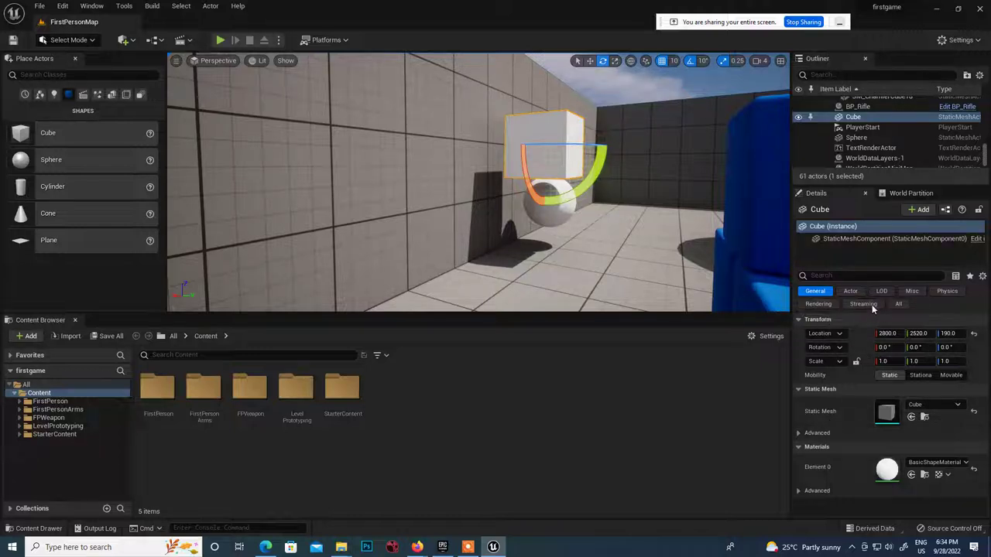
# Turn on Simulate Physics with gravity for the white Cube via the Details Physics filter
pyautogui.click(947, 291)
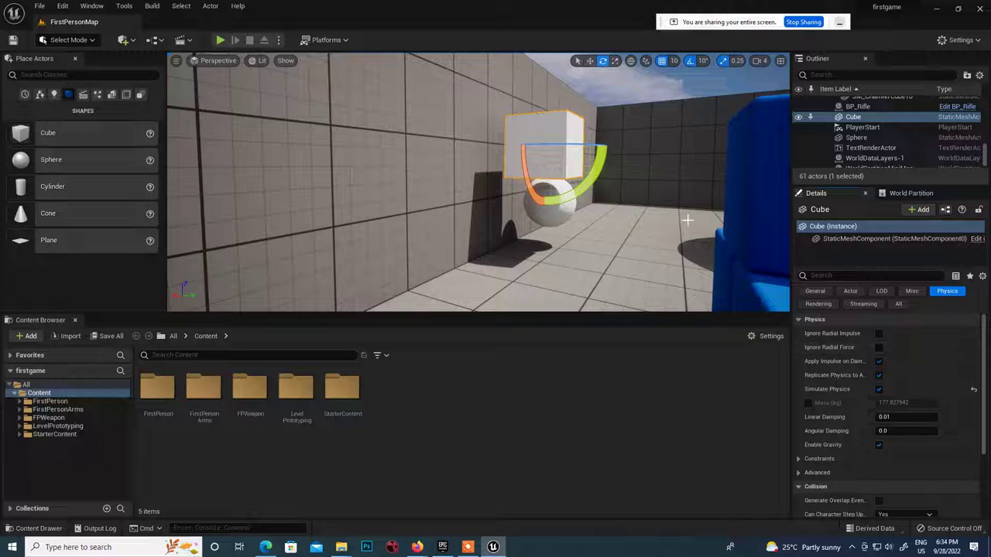
pyautogui.moveTo(456, 210)
pyautogui.mouseDown(button='right')
pyautogui.moveTo(527, 209)
pyautogui.moveTo(456, 209)
pyautogui.mouseUp(button='right')
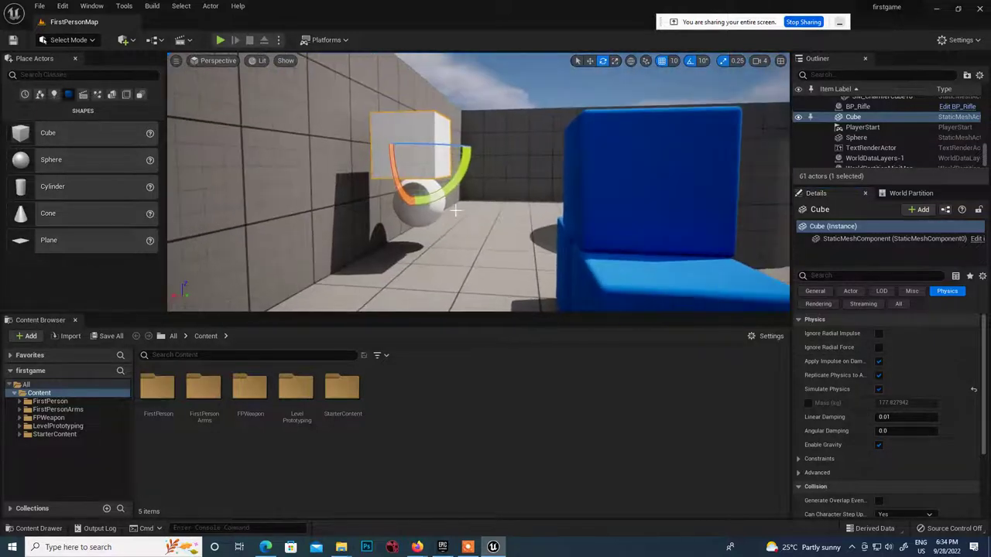
# Play the level, walking past the blue cubes to the white cube and sphere, then stop
pyautogui.click(219, 40)
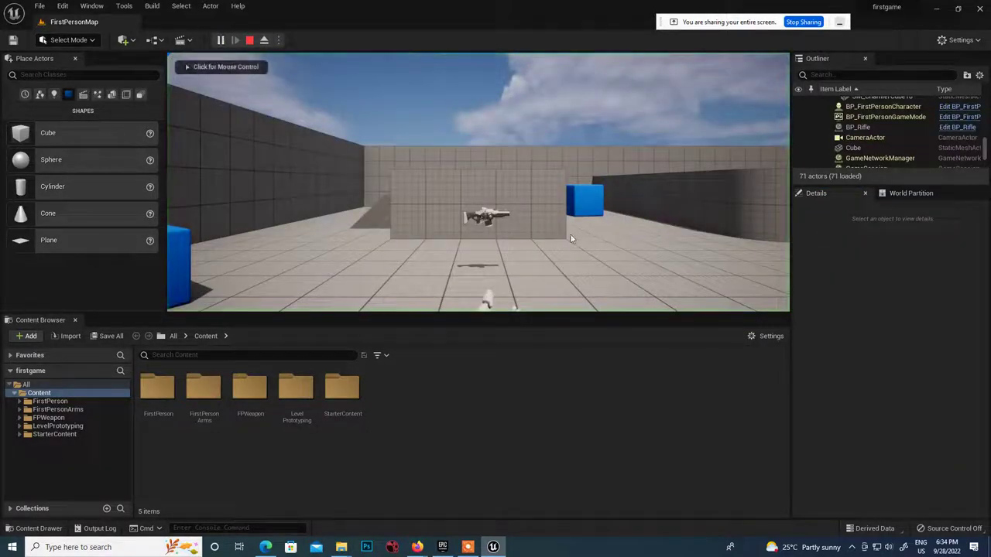
pyautogui.click(470, 256)
pyautogui.press('w')
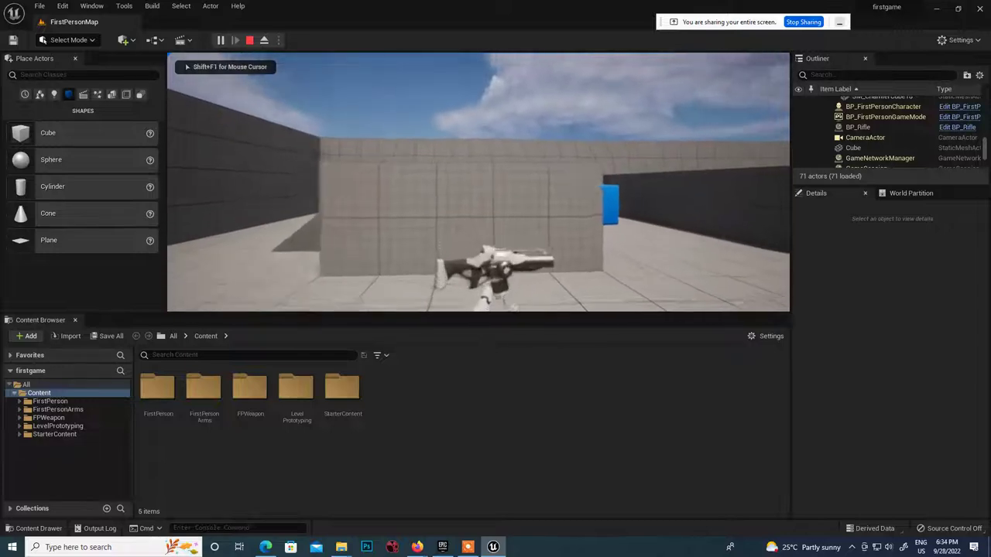
pyautogui.press('w')
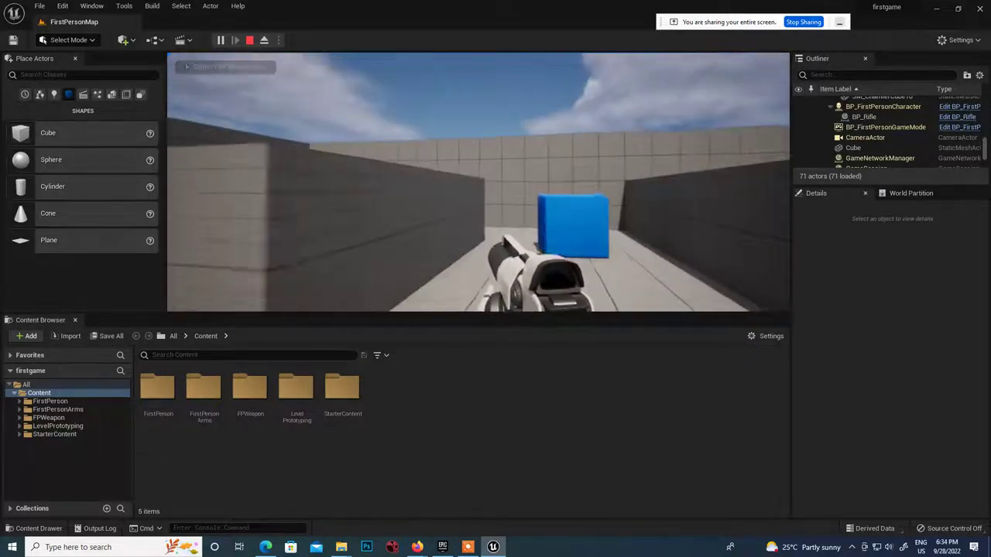
pyautogui.press('w')
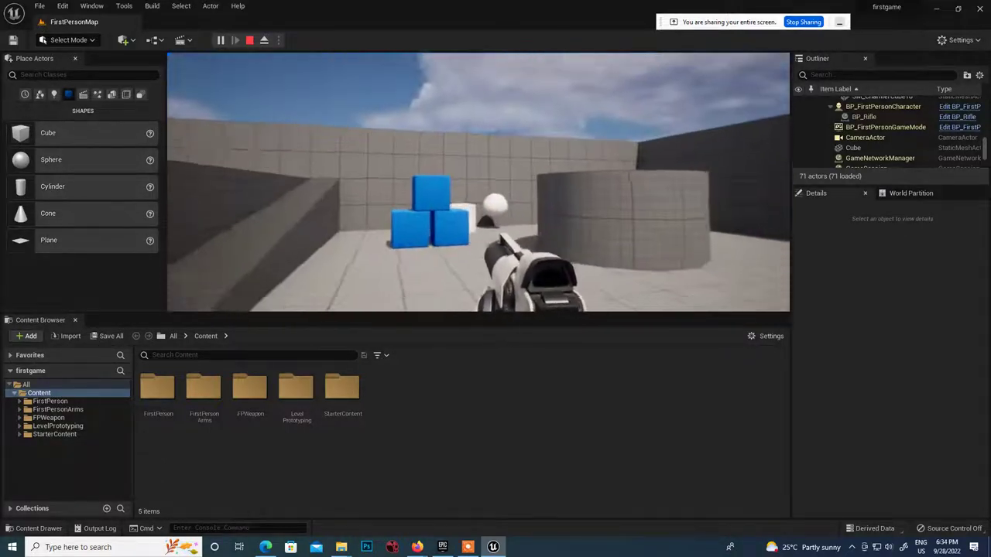
pyautogui.press('w')
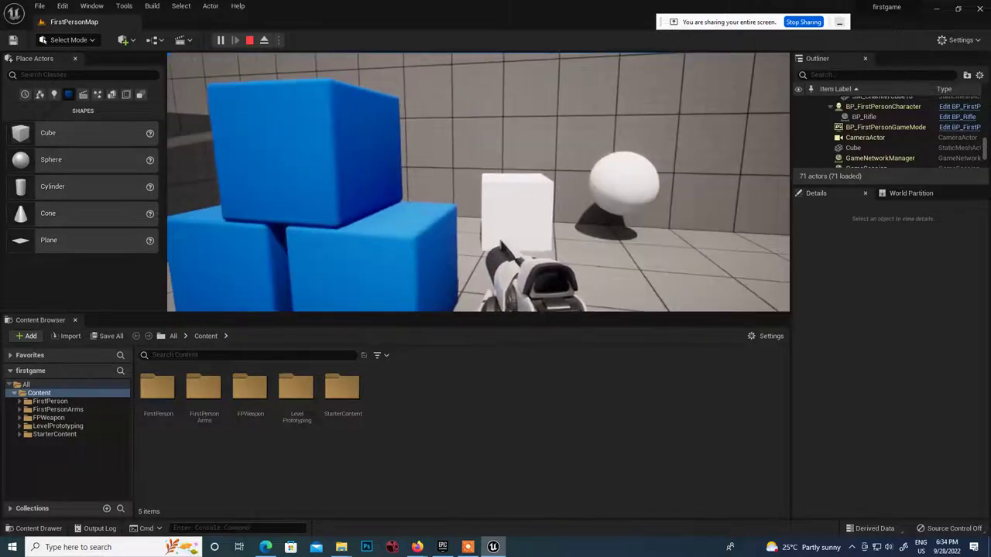
pyautogui.press('w')
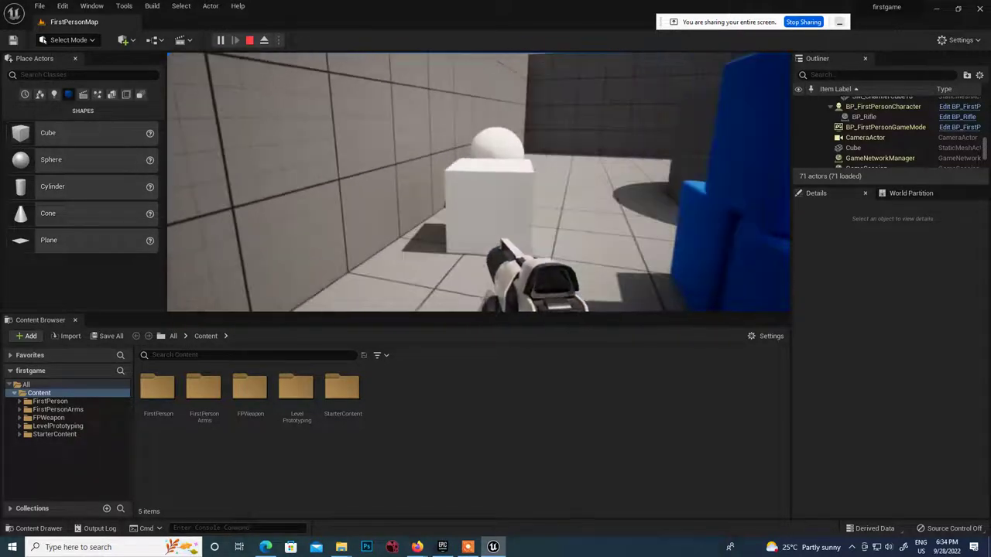
pyautogui.press('w')
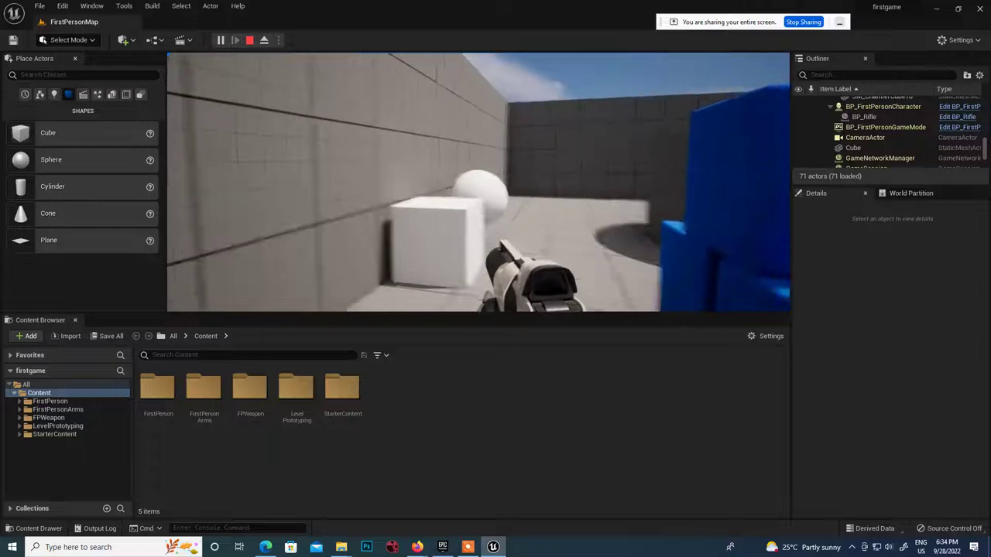
pyautogui.press('w')
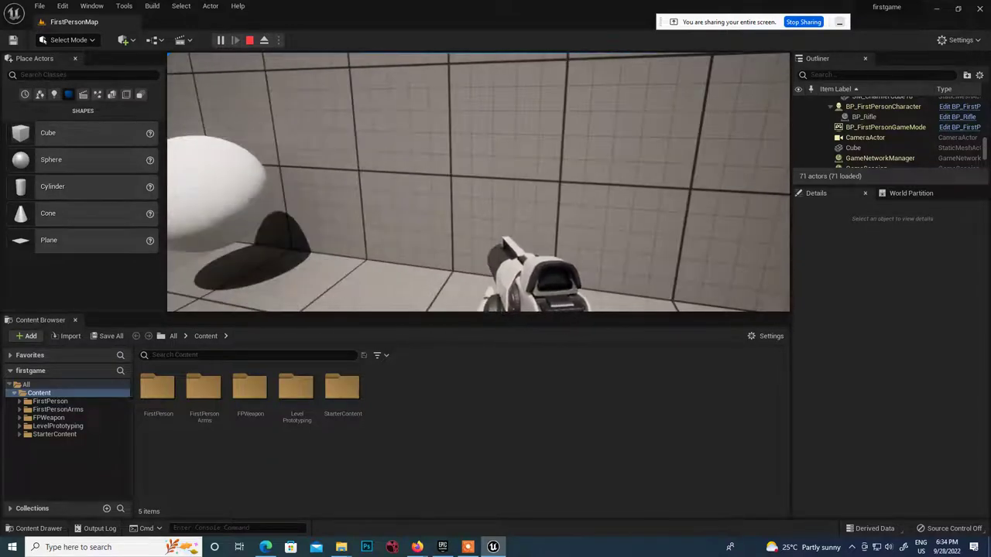
pyautogui.press('Escape')
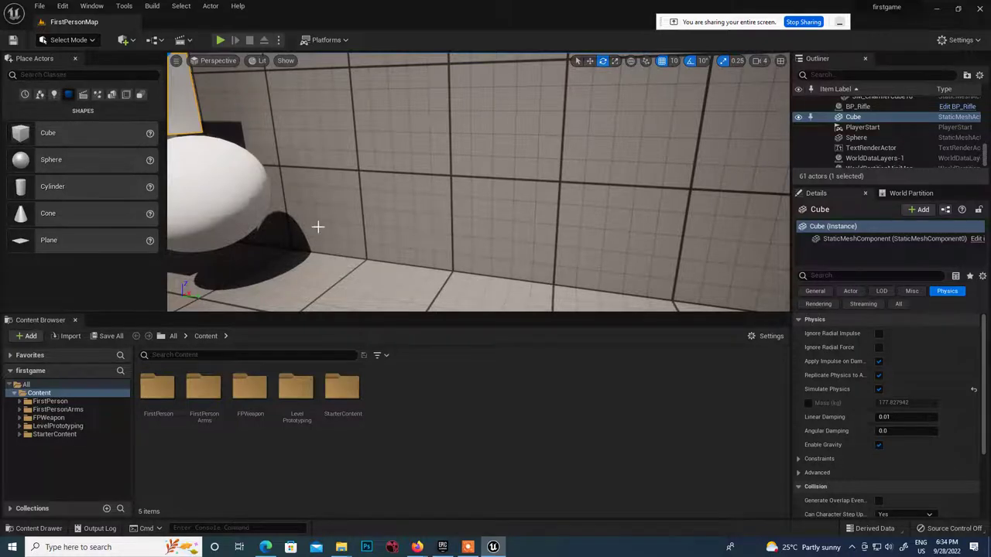
# Enable Simulate Physics on the Sphere with its mass overridden to 1.0 kg, then start Play
pyautogui.press('f')
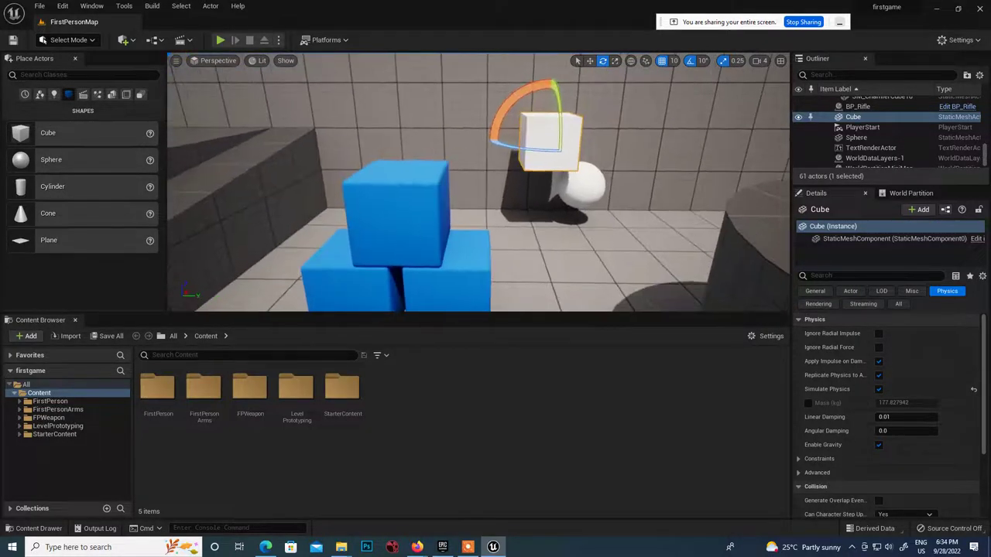
pyautogui.click(856, 137)
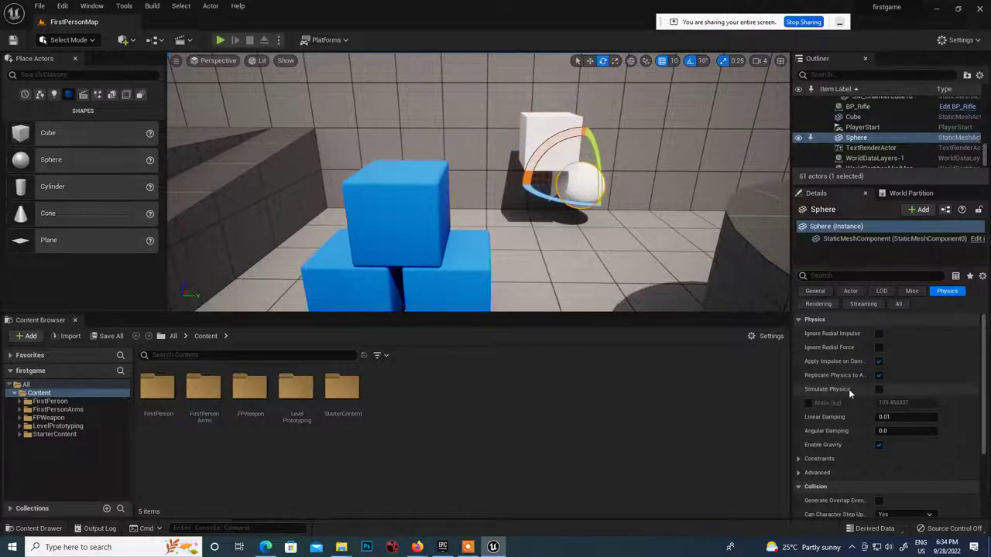
pyautogui.click(880, 389)
pyautogui.click(810, 406)
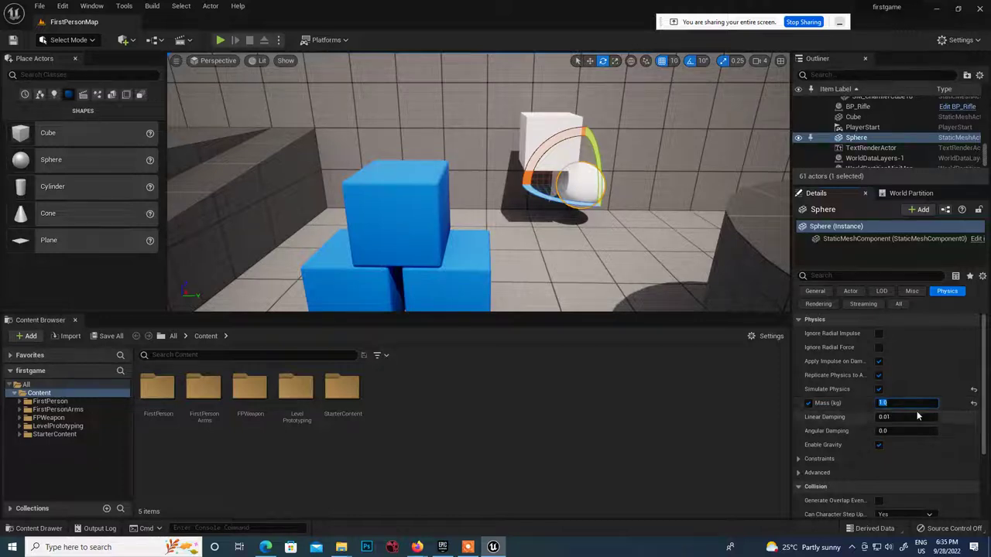
pyautogui.click(220, 39)
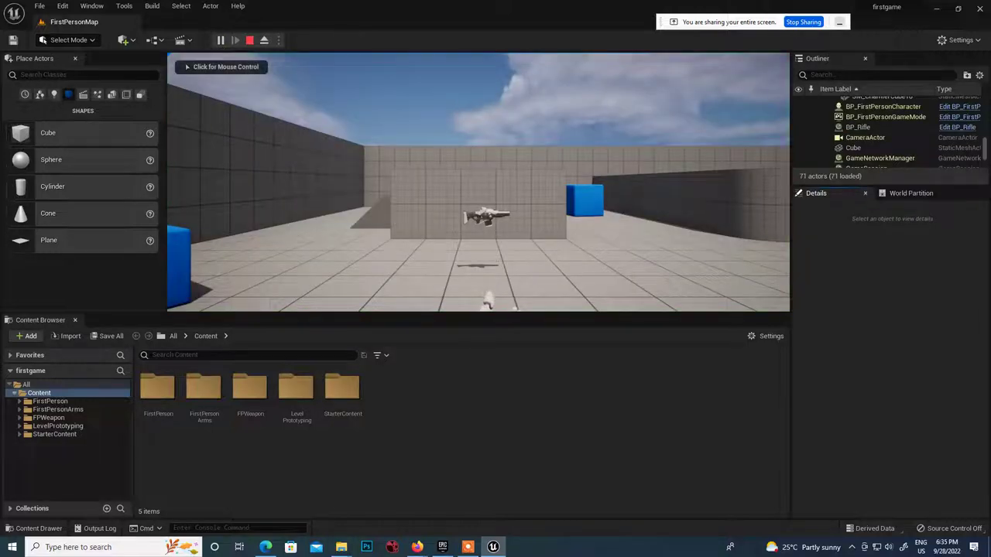
# Walk to the sphere in the corner, fire the rifle at it, then stop the play test
pyautogui.click(479, 182)
pyautogui.press('w')
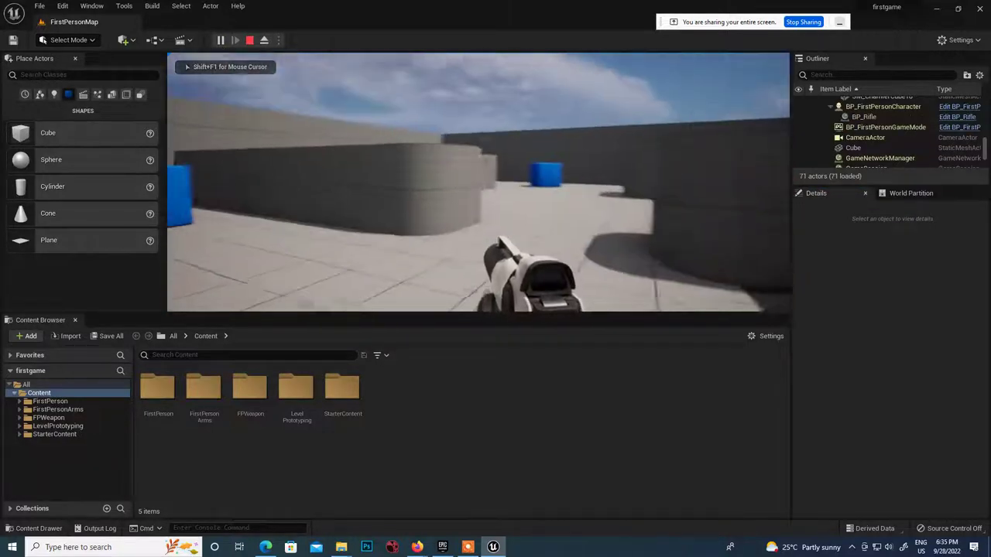
pyautogui.press('w')
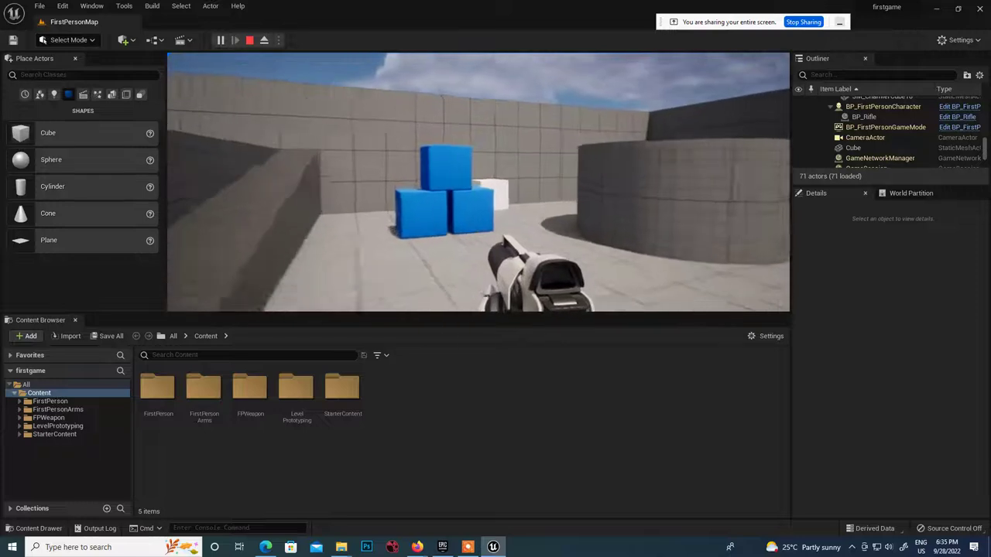
pyautogui.press('w')
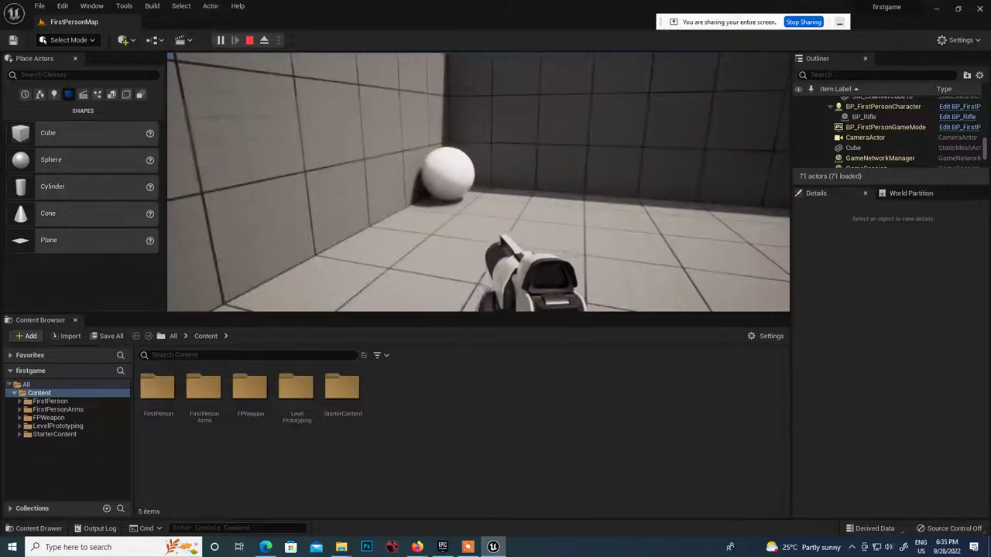
pyautogui.press('w')
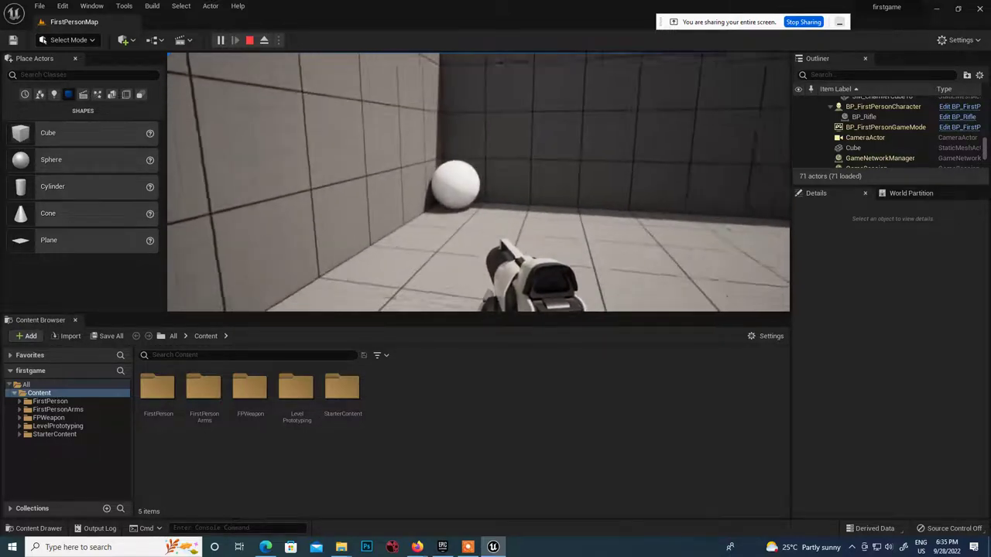
pyautogui.press('w')
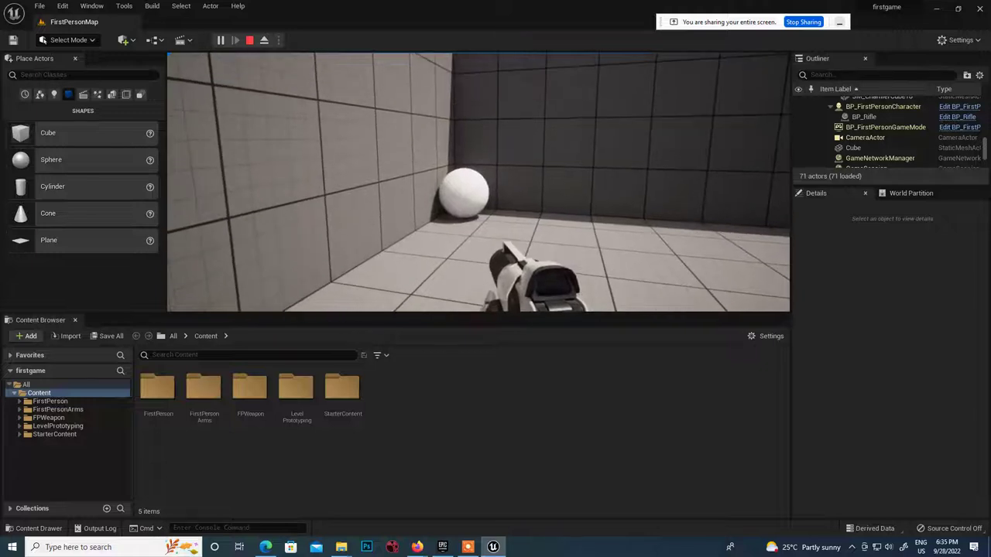
pyautogui.click(478, 183)
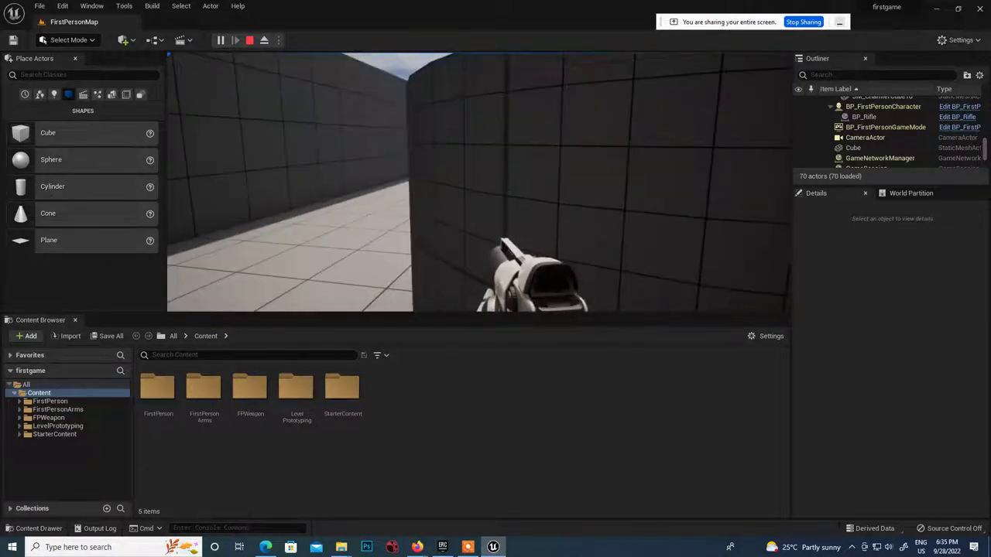
pyautogui.press('Escape')
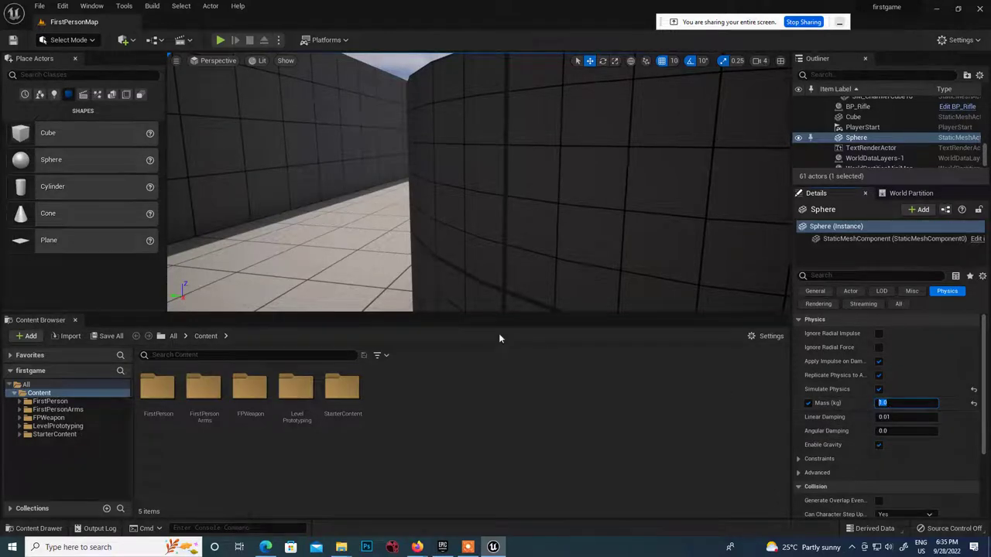
# Fly the viewport camera around the level until the blue boxes and rifle pickup are visible
pyautogui.moveTo(413, 221); pyautogui.dragTo(424, 222, button='right')
pyautogui.moveTo(546, 135); pyautogui.dragTo(551, 148, button='right')
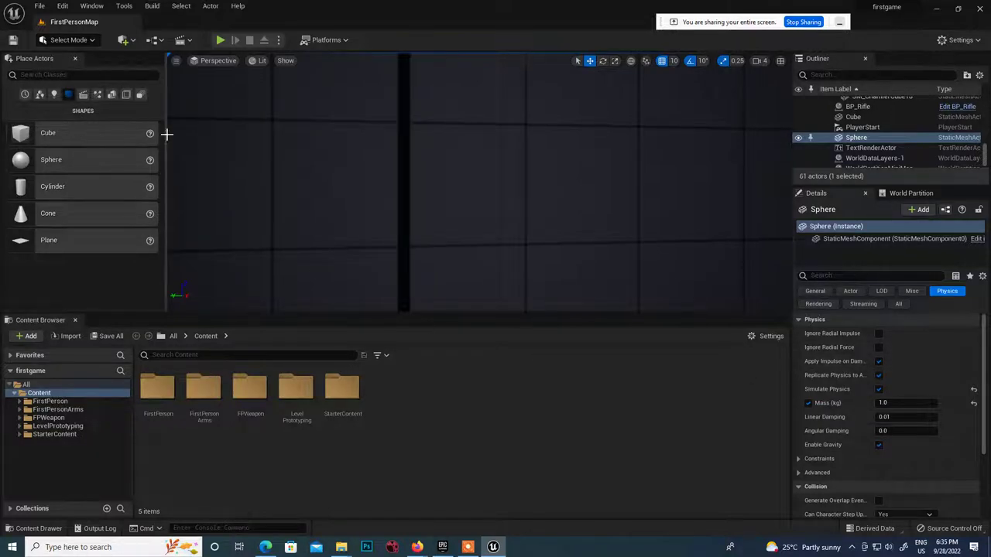
pyautogui.moveTo(465, 179); pyautogui.dragTo(775, 223, button='right')
pyautogui.moveTo(434, 174); pyautogui.dragTo(542, 178, button='right')
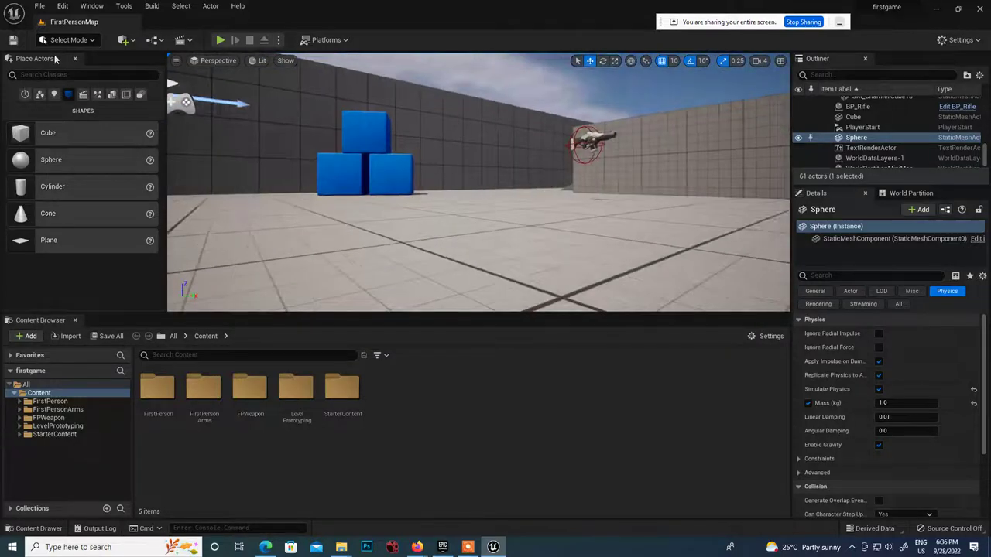
# Start a play test, pick up the rifle and walk toward the stacked blue cubes
pyautogui.click(220, 41)
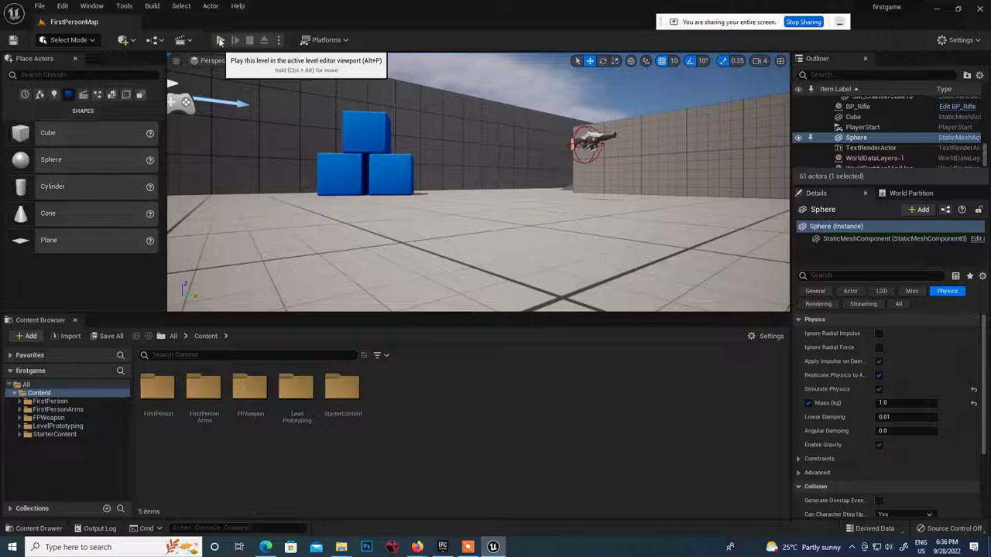
pyautogui.click(220, 40)
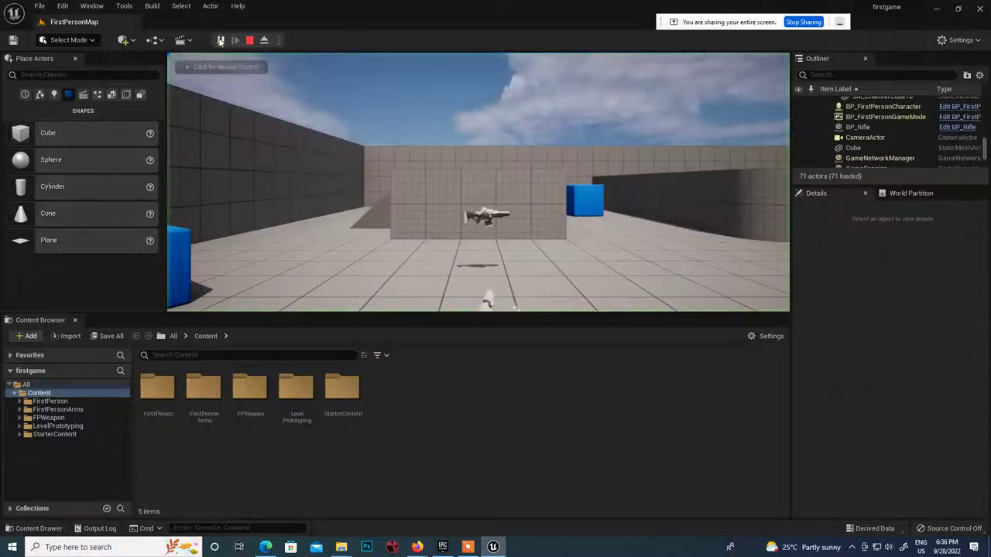
pyautogui.press('w')
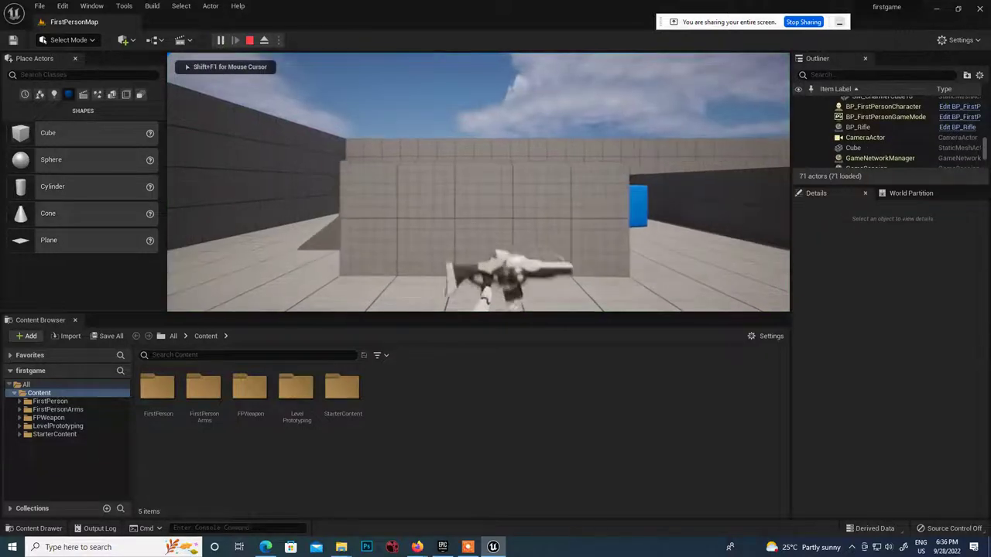
pyautogui.press('w')
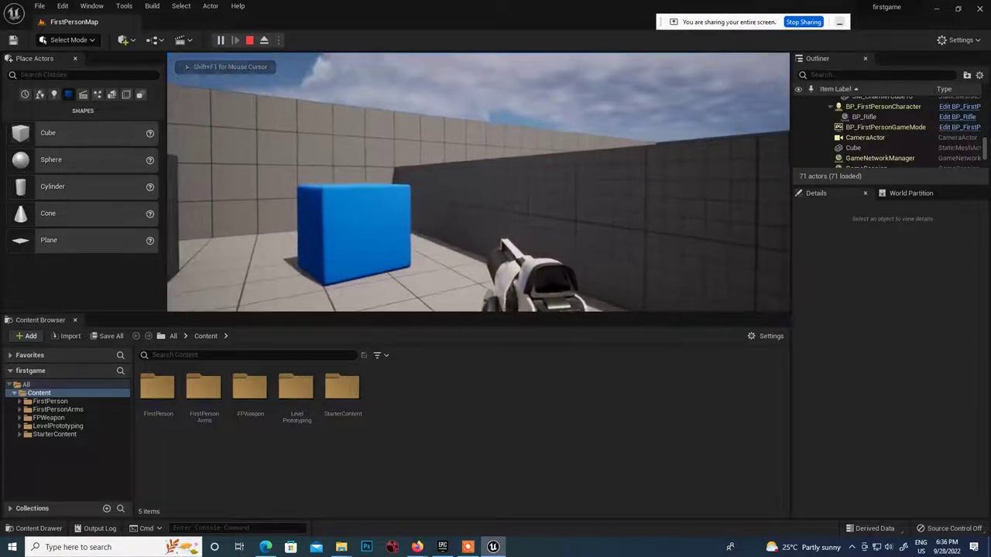
pyautogui.press('w')
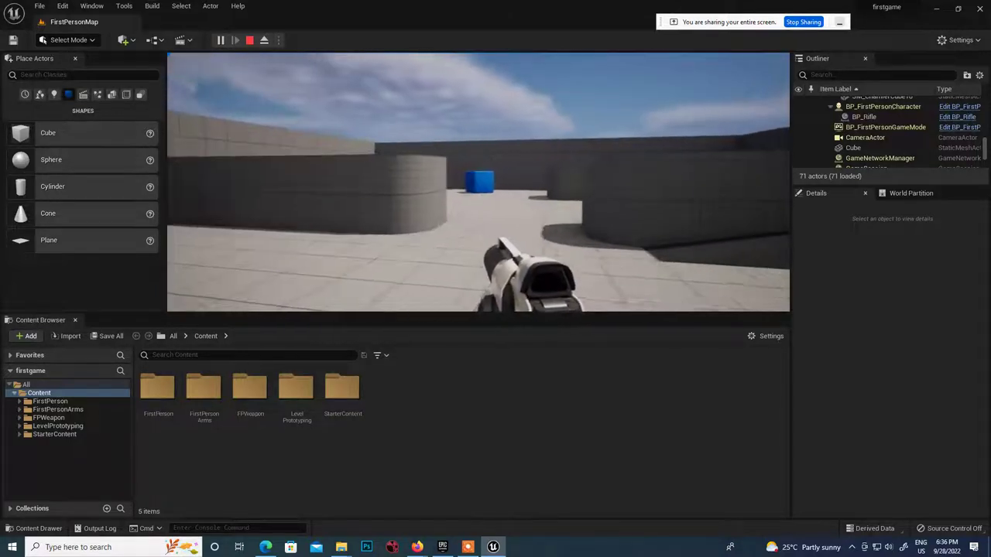
pyautogui.press('w')
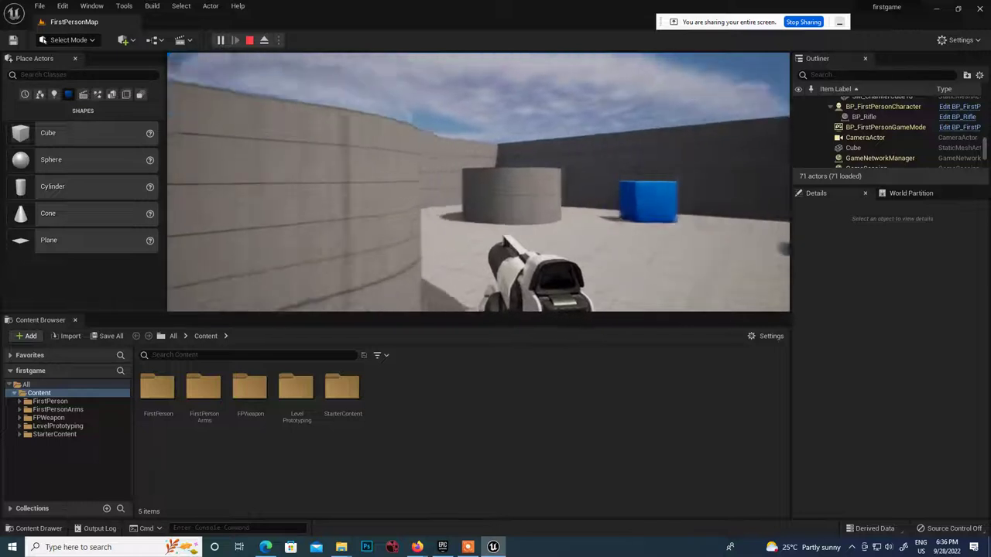
# Approach the white sphere, fire at it, walk back, then stop the play test
pyautogui.press('w')
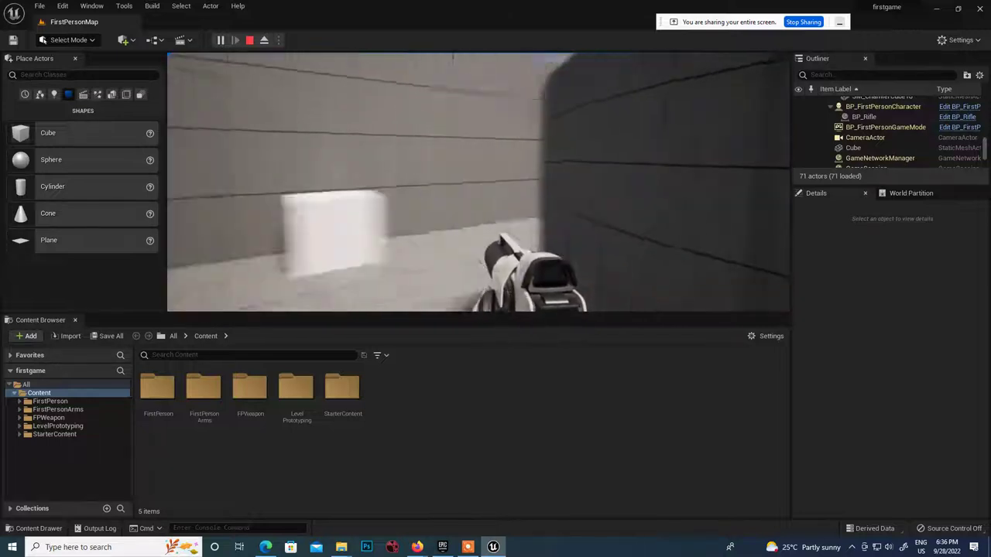
pyautogui.press('w')
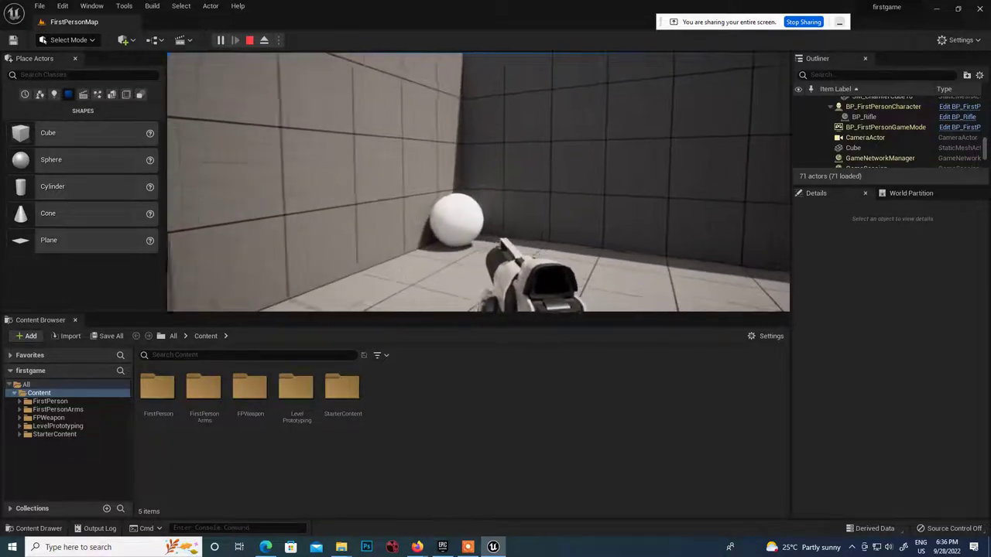
pyautogui.click(478, 182)
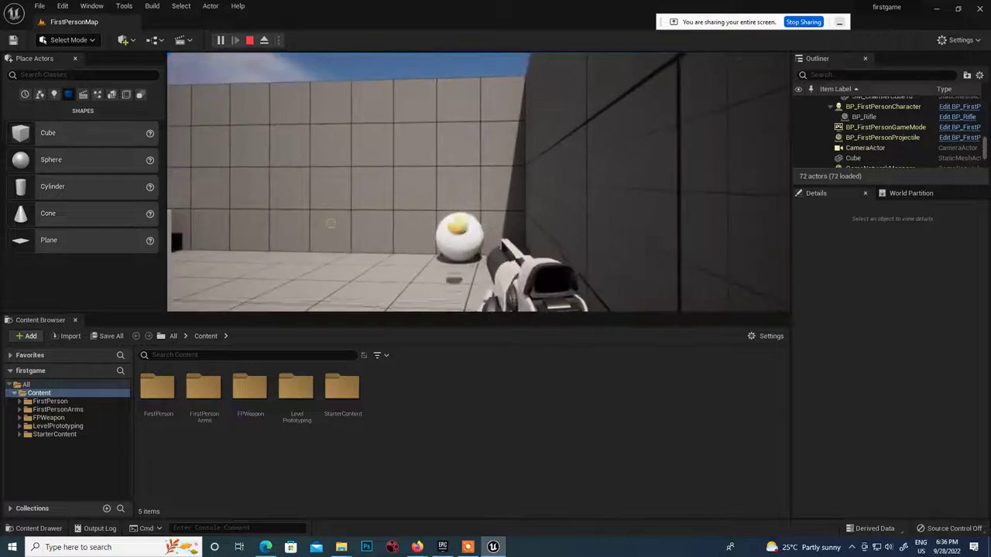
pyautogui.press('w')
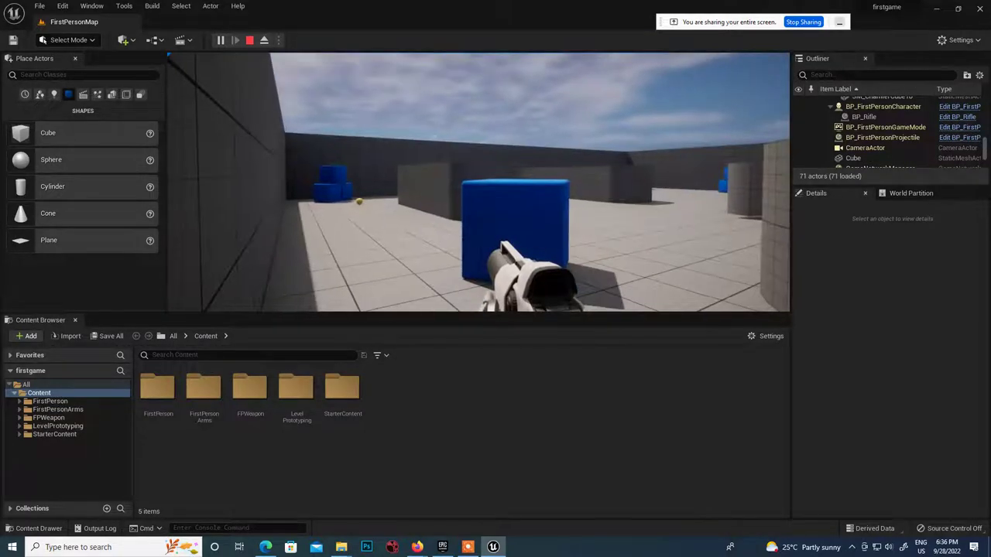
pyautogui.press('w')
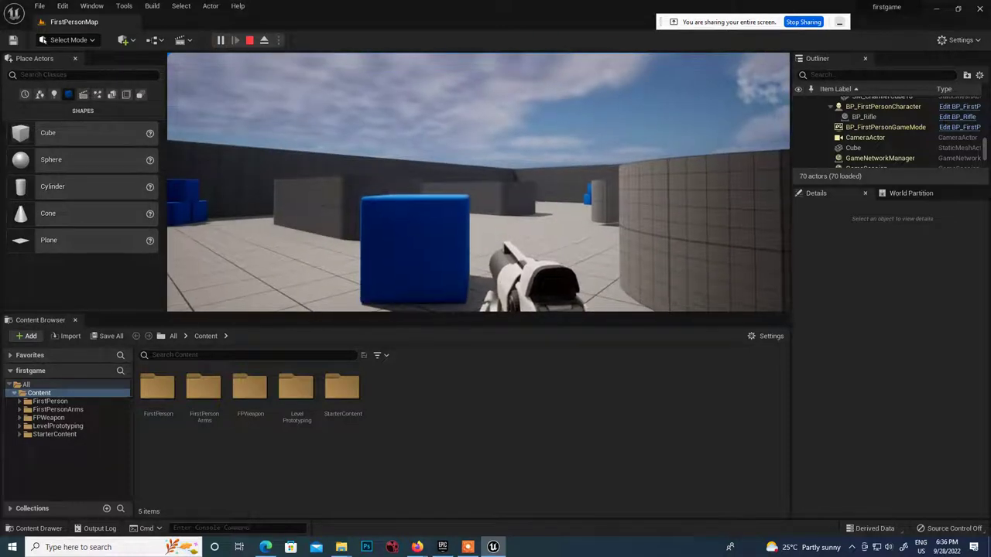
pyautogui.press('Escape')
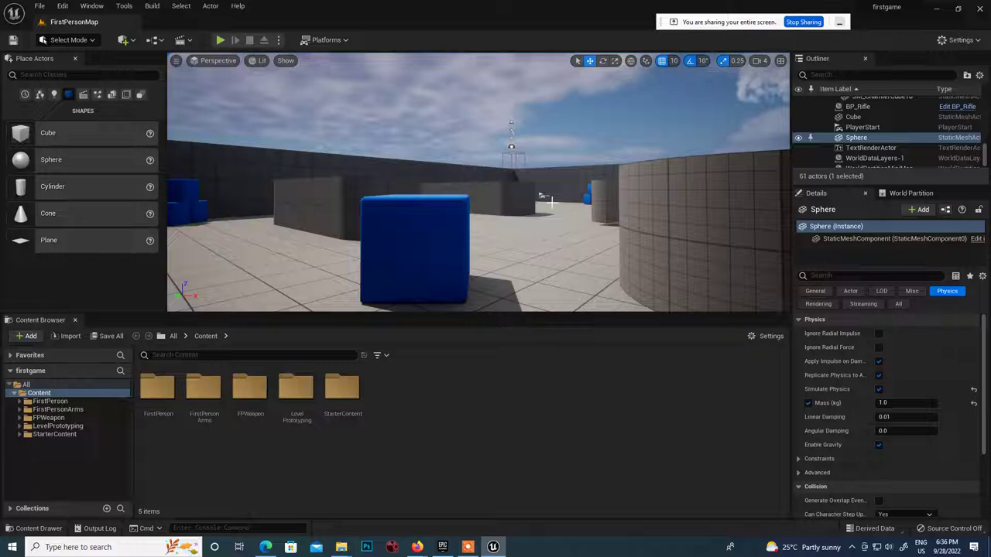
# Switch to the four-viewport layout and make the viewport area taller
pyautogui.click(781, 62)
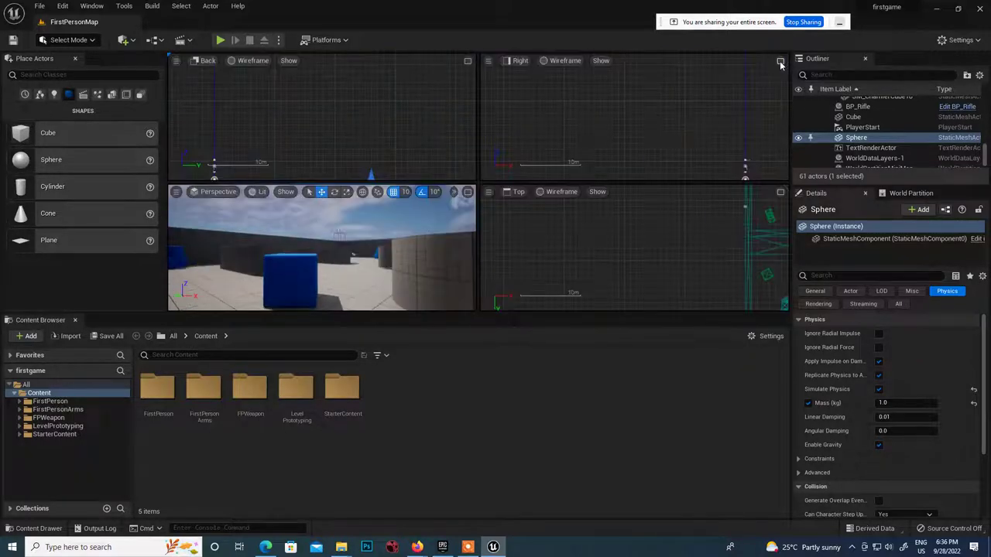
pyautogui.scroll(-5, 616, 273)
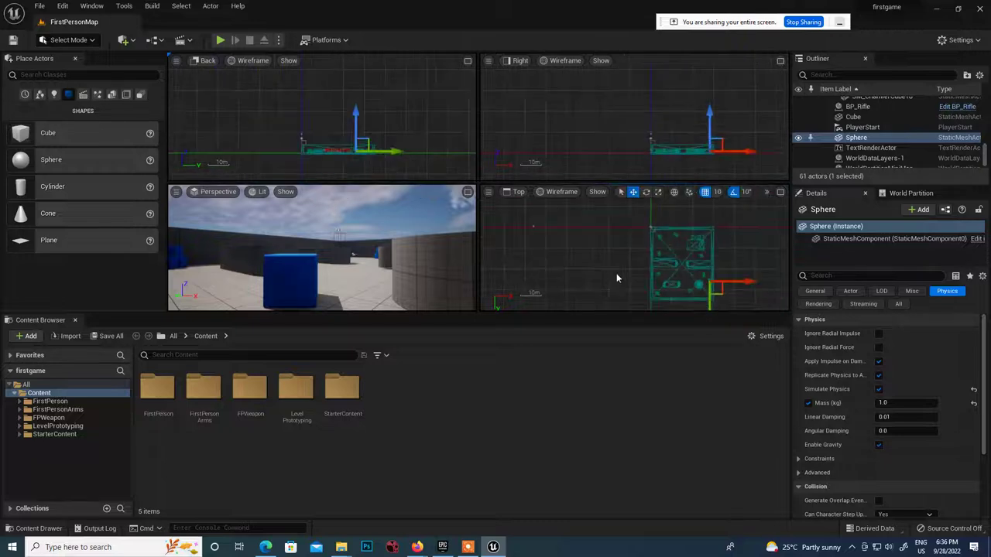
pyautogui.scroll(-2, 339, 130)
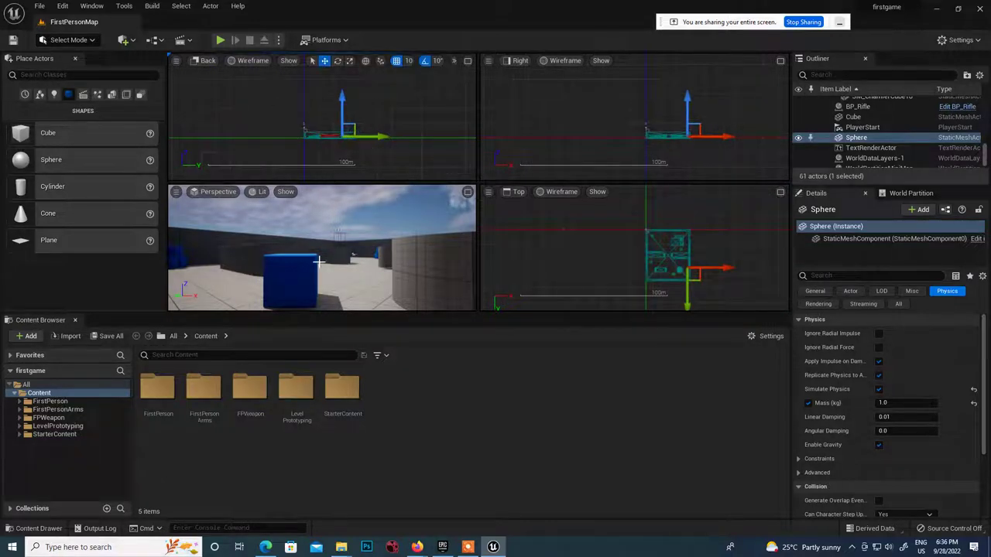
pyautogui.moveTo(367, 314); pyautogui.dragTo(365, 415)
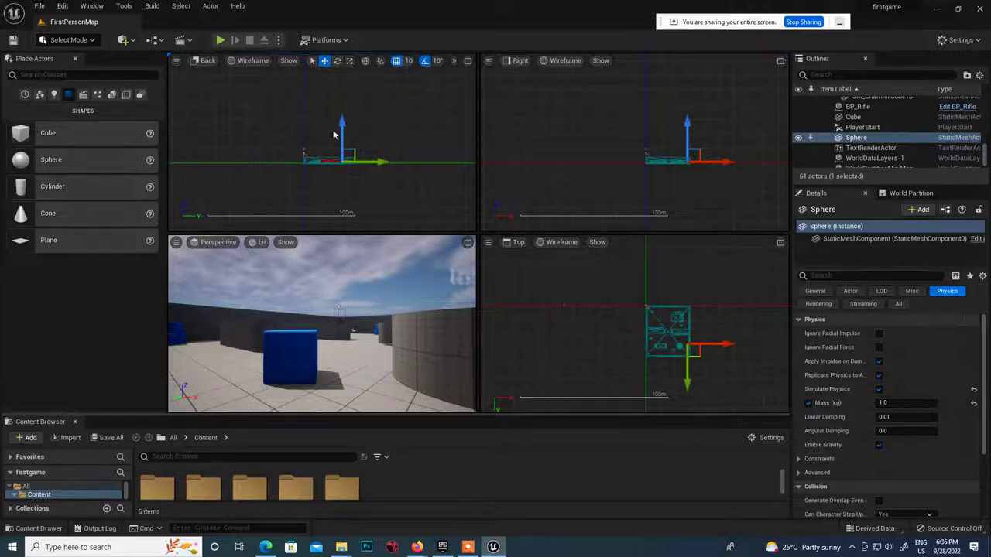
pyautogui.scroll(5, 322, 172)
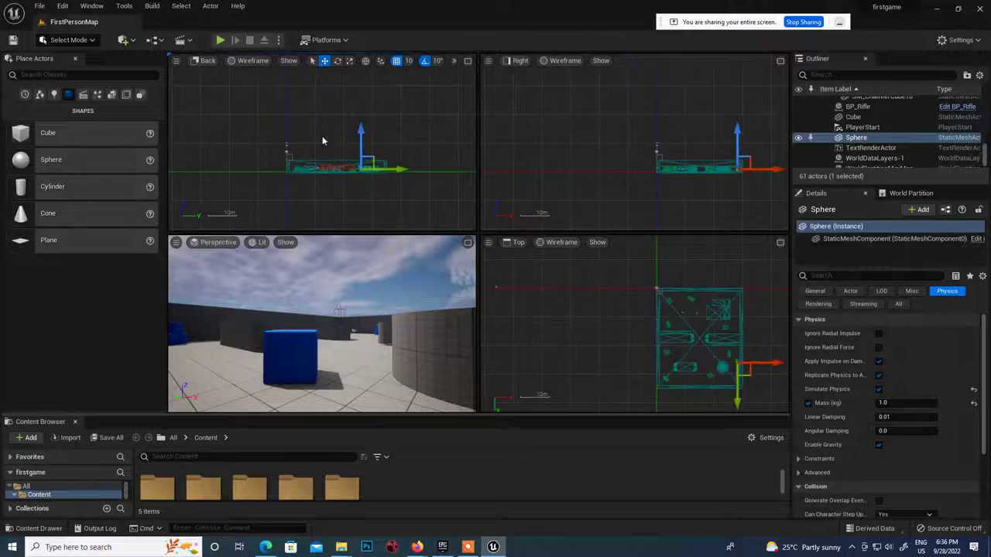
pyautogui.scroll(-2, 662, 309)
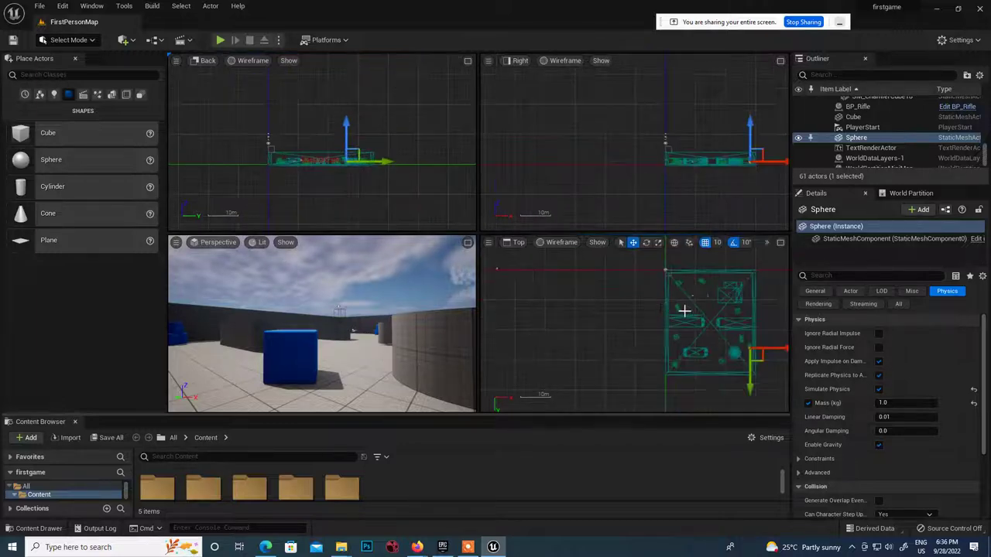
pyautogui.scroll(-2, 673, 322)
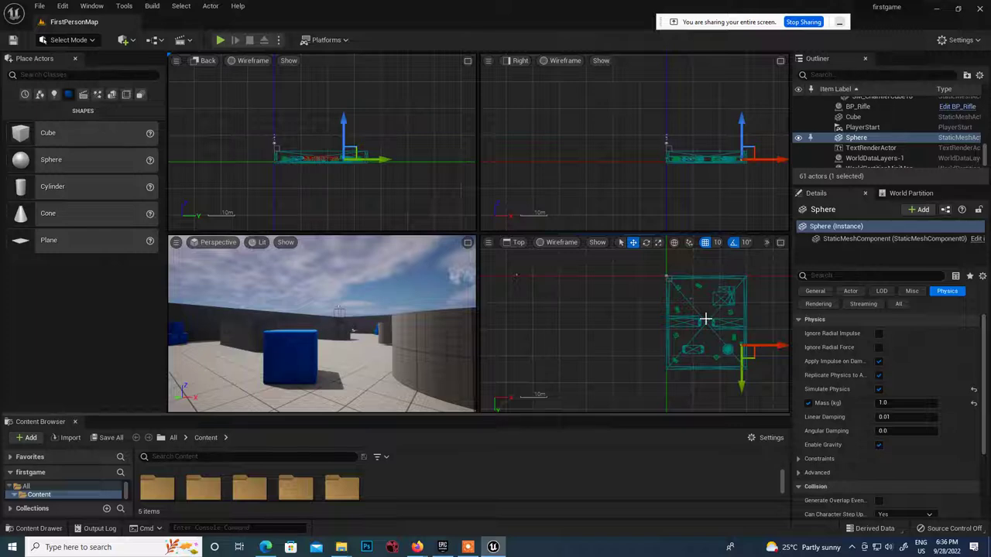
# Select the Cube and move it left, along Y, and down in the level
pyautogui.click(854, 117)
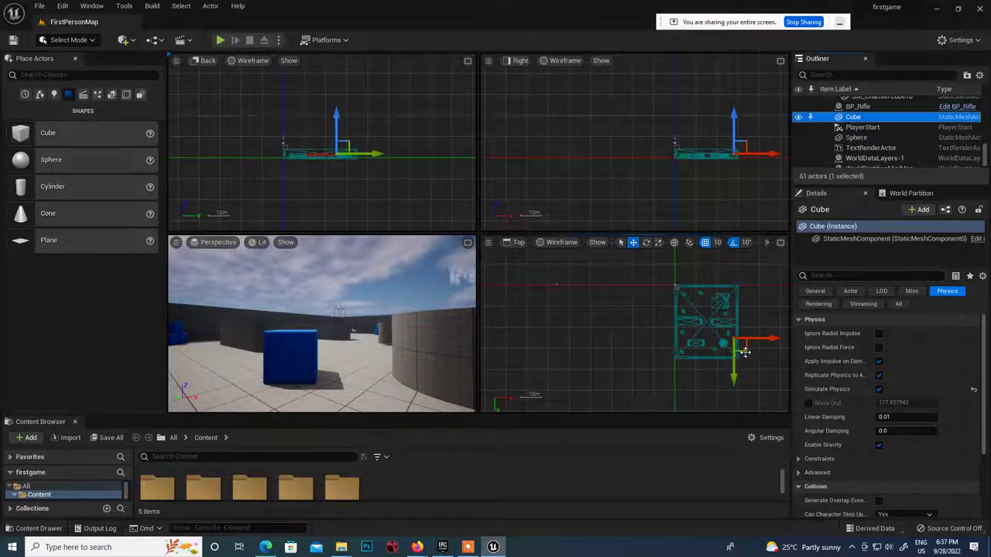
pyautogui.scroll(-4, 743, 353)
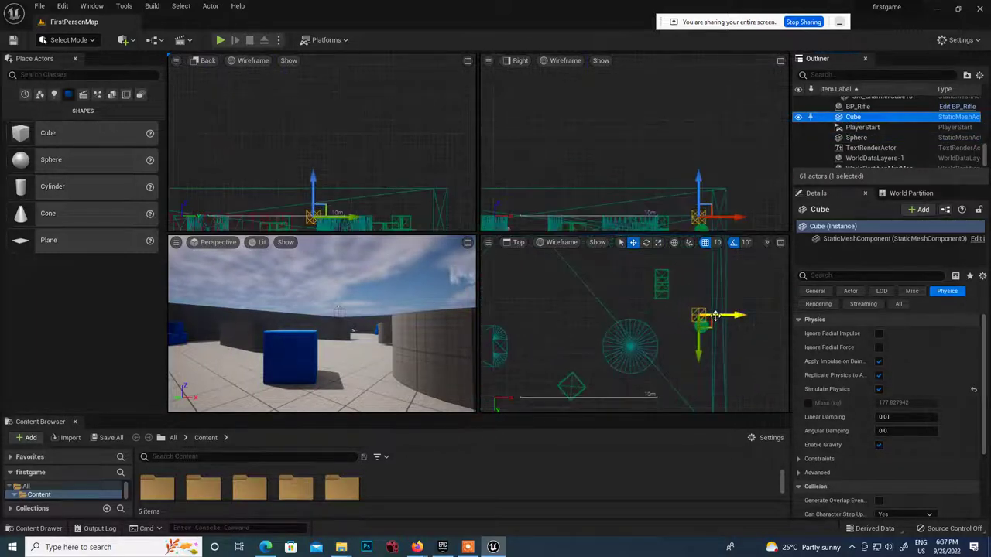
pyautogui.moveTo(716, 315); pyautogui.dragTo(546, 324)
pyautogui.scroll(-3, 552, 326)
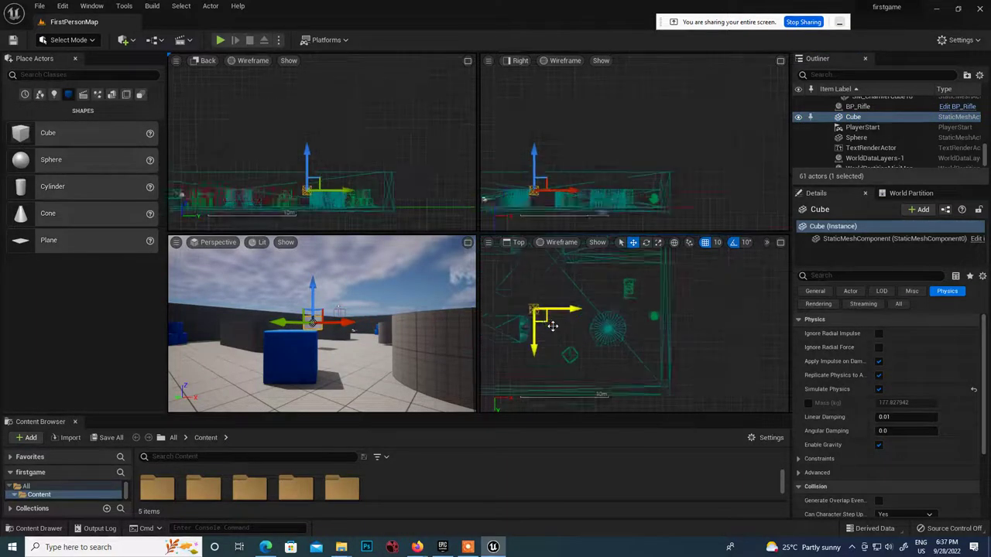
pyautogui.scroll(-3, 552, 326)
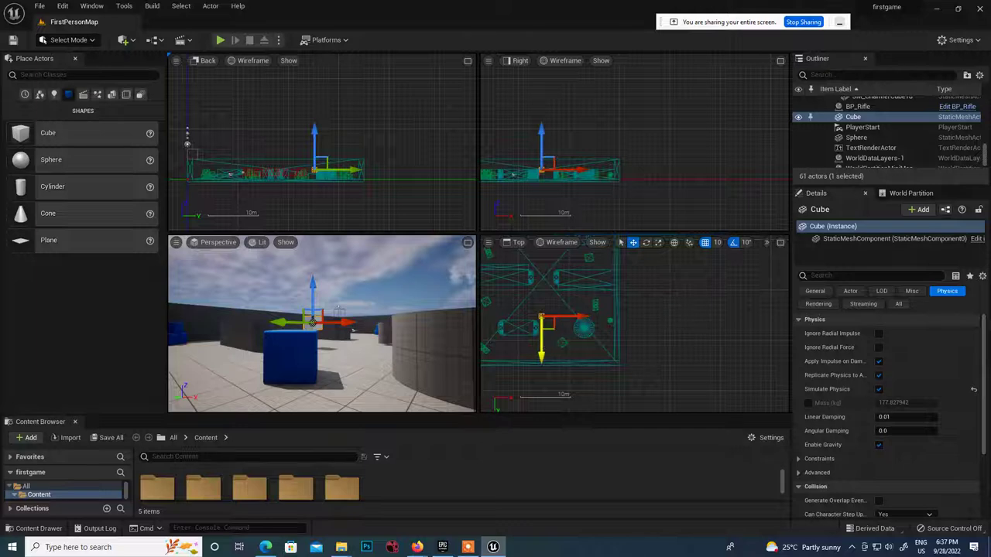
pyautogui.moveTo(541, 343); pyautogui.dragTo(475, 302)
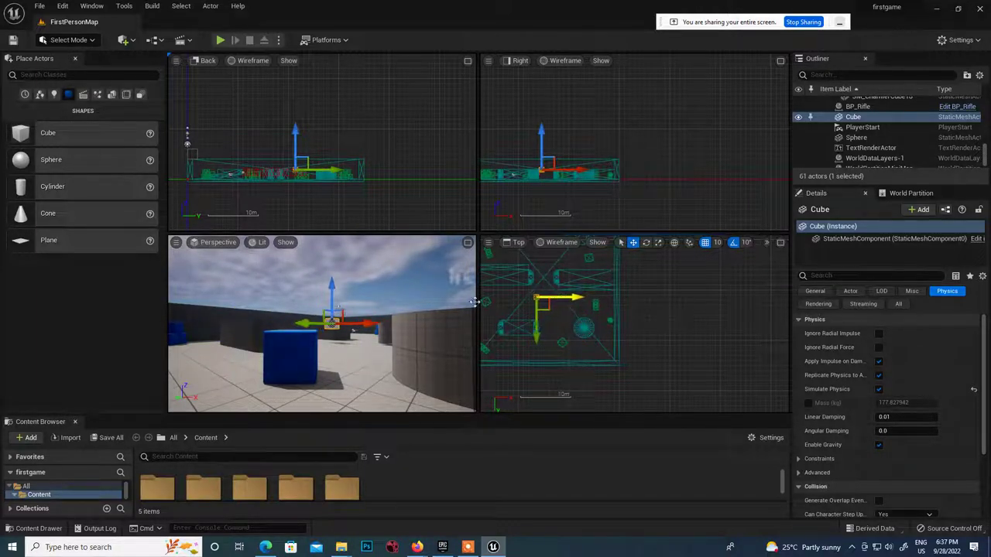
pyautogui.moveTo(332, 303); pyautogui.dragTo(331, 333)
# Raise the cube, then lower it one snap step in the Back view
pyautogui.scroll(2, 539, 178)
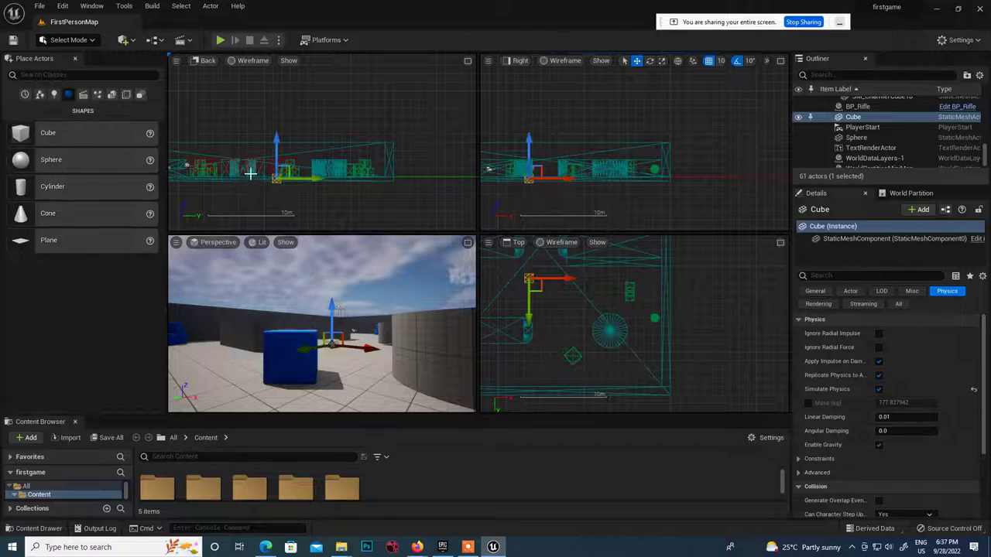
pyautogui.scroll(3, 255, 194)
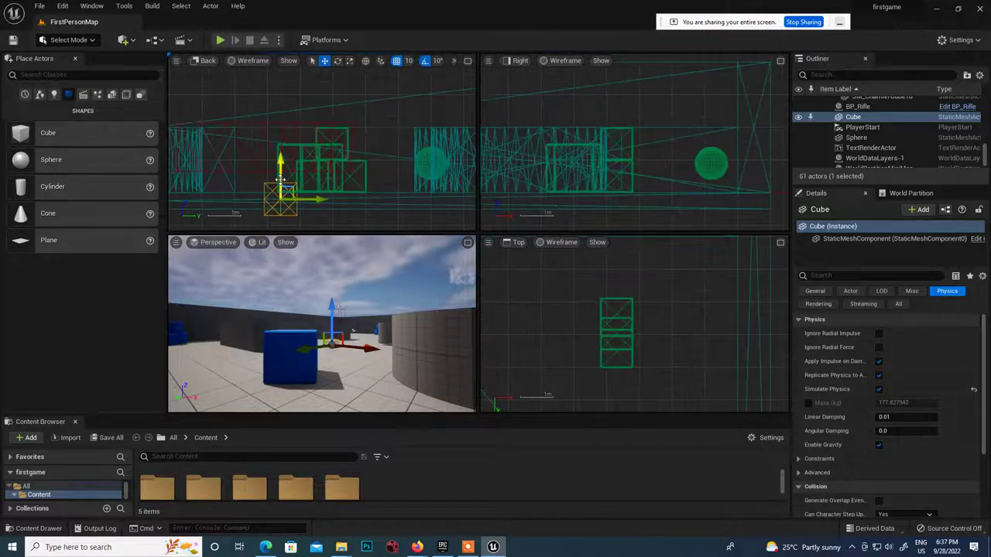
pyautogui.moveTo(281, 179); pyautogui.dragTo(281, 157)
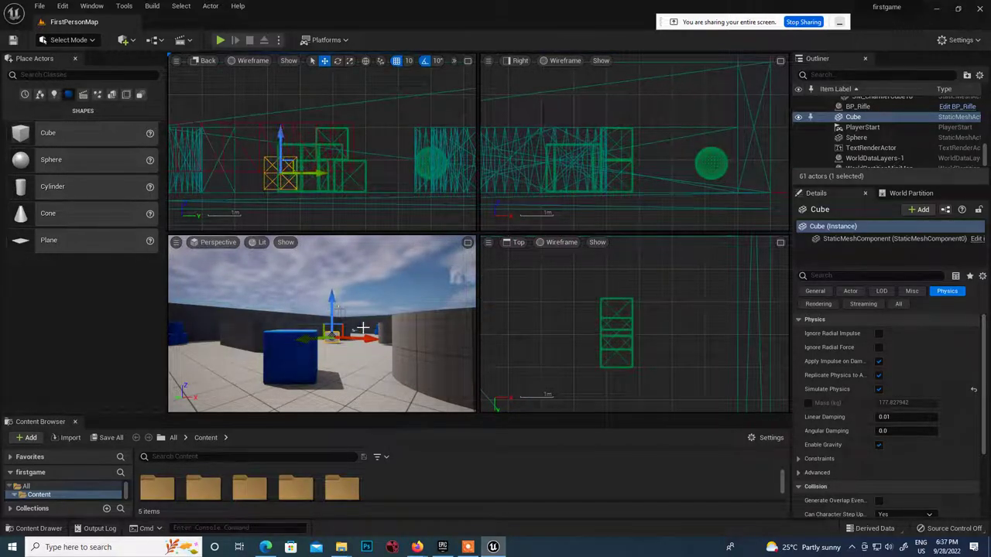
pyautogui.click(332, 308)
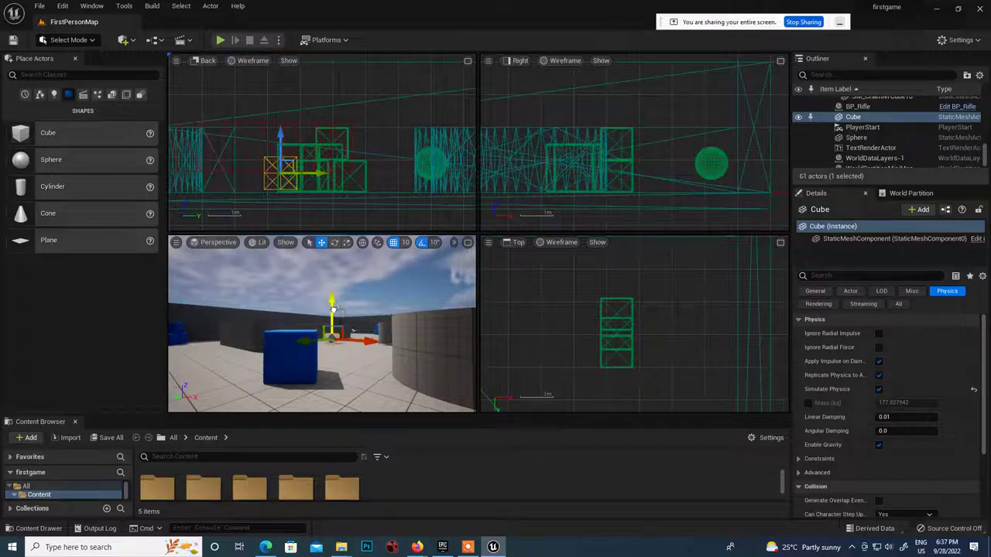
pyautogui.moveTo(332, 308); pyautogui.dragTo(357, 334)
# Pull back to see the whole room and maximize the Right view
pyautogui.scroll(5, 378, 344)
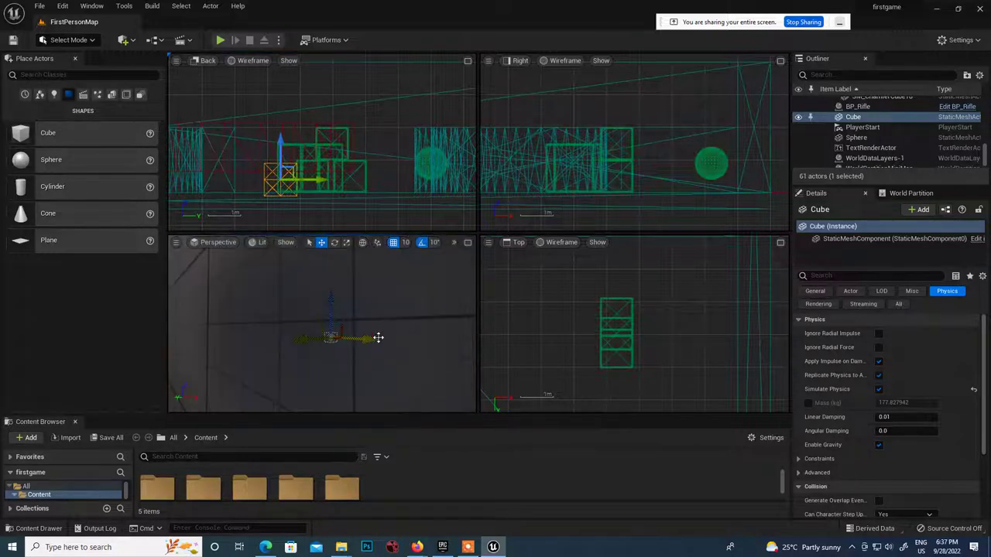
pyautogui.scroll(-10, 378, 337)
pyautogui.moveTo(376, 336); pyautogui.dragTo(486, 264, button='right')
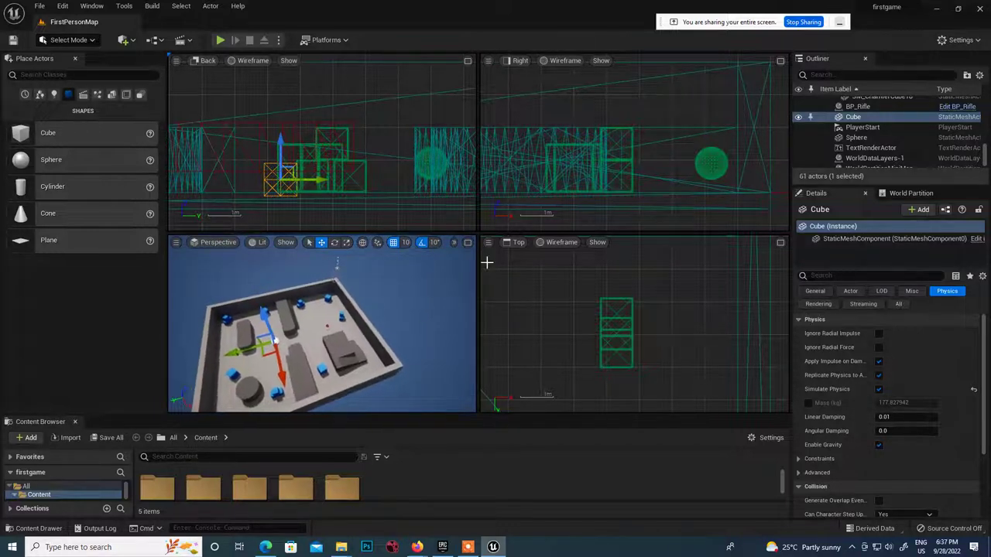
pyautogui.click(780, 60)
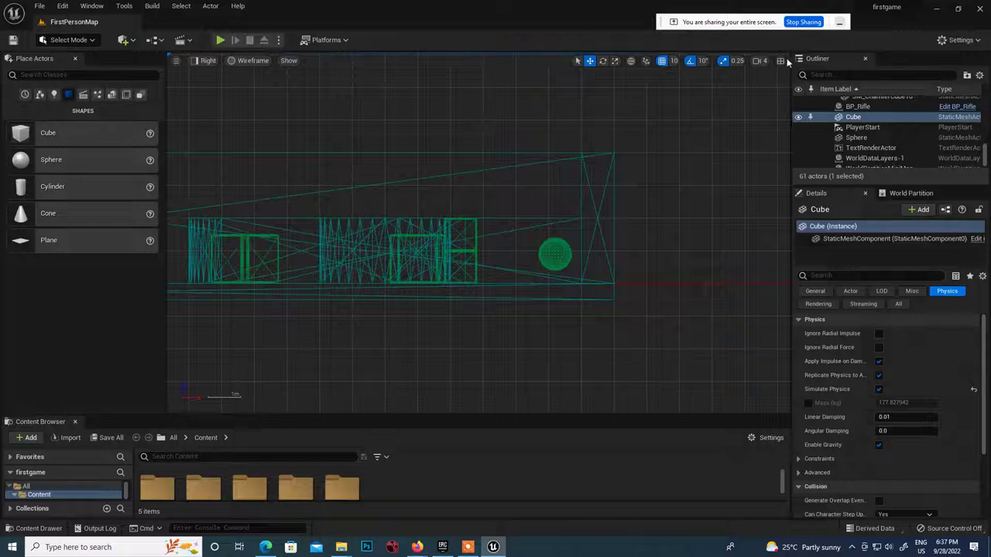
# Restore the four-view layout, maximize the Perspective view, and select the PlayerStart
pyautogui.click(781, 61)
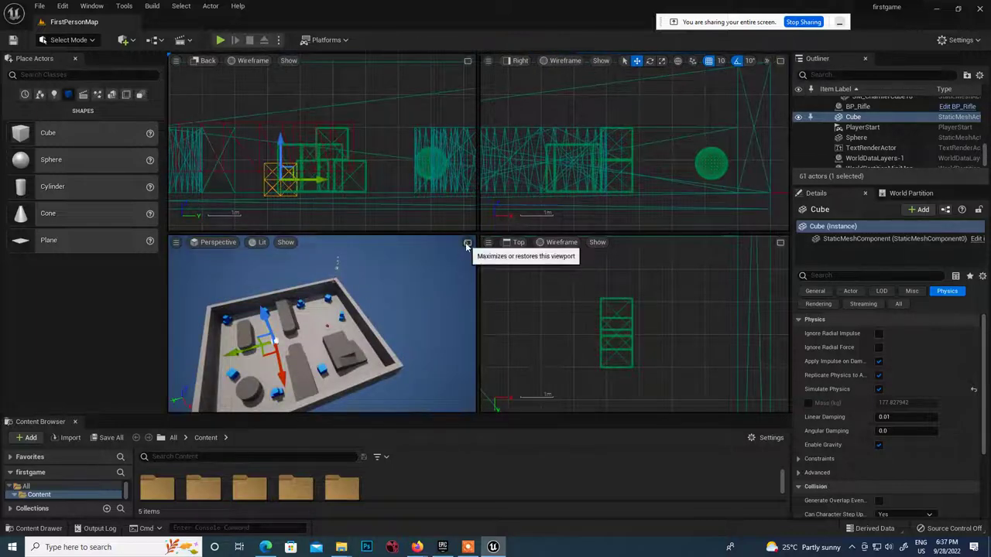
pyautogui.click(467, 243)
pyautogui.moveTo(457, 278); pyautogui.dragTo(489, 190)
pyautogui.click(490, 157)
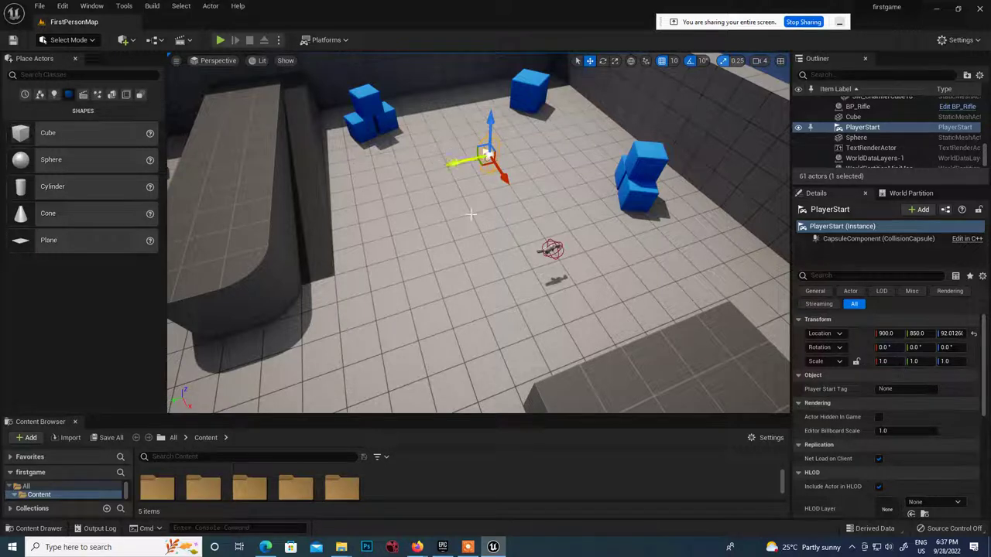
# Move the PlayerStart along X toward the camera and along Y to about 1650
pyautogui.moveTo(508, 309); pyautogui.dragTo(499, 299)
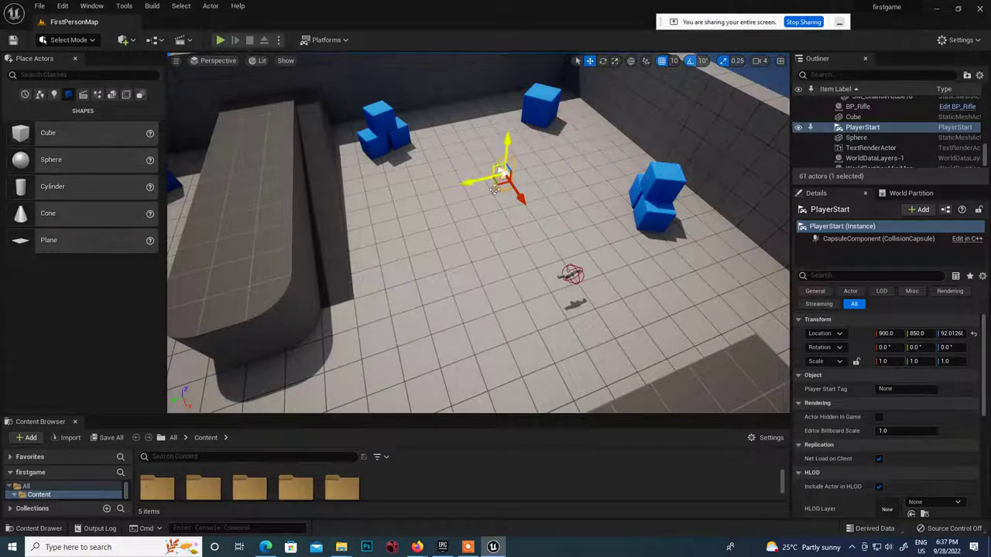
pyautogui.moveTo(519, 201); pyautogui.dragTo(579, 325)
pyautogui.moveTo(534, 281); pyautogui.dragTo(251, 363)
pyautogui.scroll(-5, 375, 303)
pyautogui.moveTo(376, 304); pyautogui.dragTo(542, 319, button='middle')
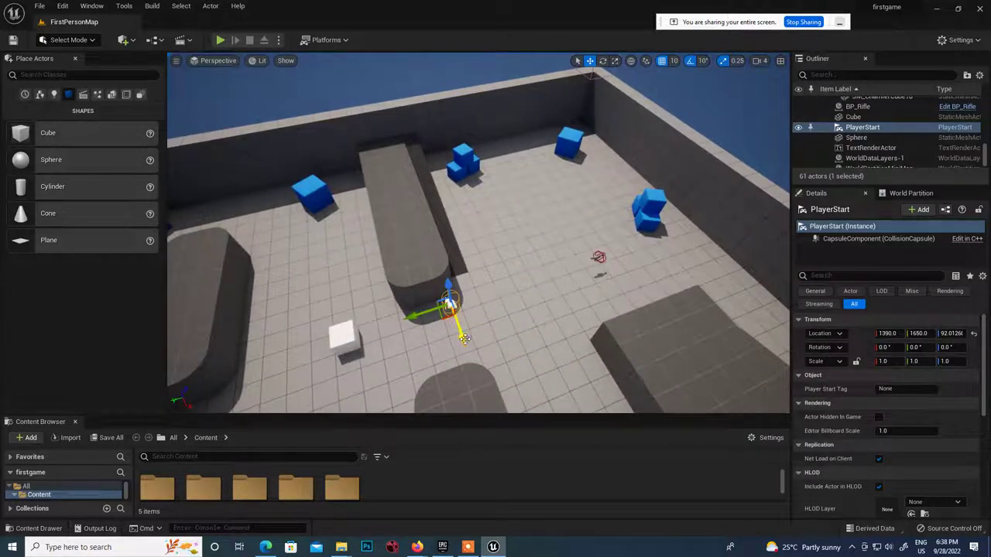
# Place the PlayerStart atop the long block at 870, 1730, 342 and start a play test
pyautogui.moveTo(463, 338); pyautogui.dragTo(431, 249)
pyautogui.moveTo(415, 200); pyautogui.dragTo(412, 157)
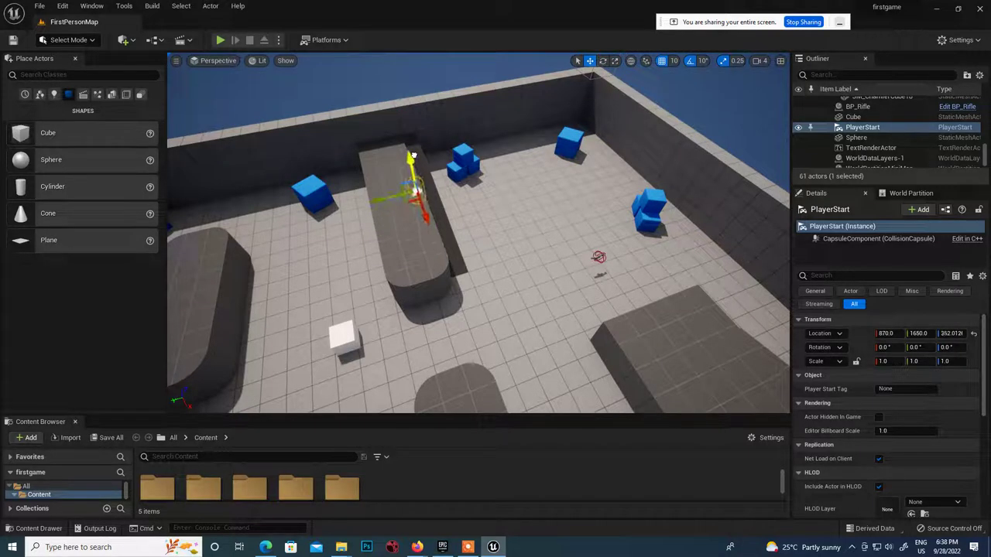
pyautogui.moveTo(465, 310); pyautogui.dragTo(365, 238, button='right')
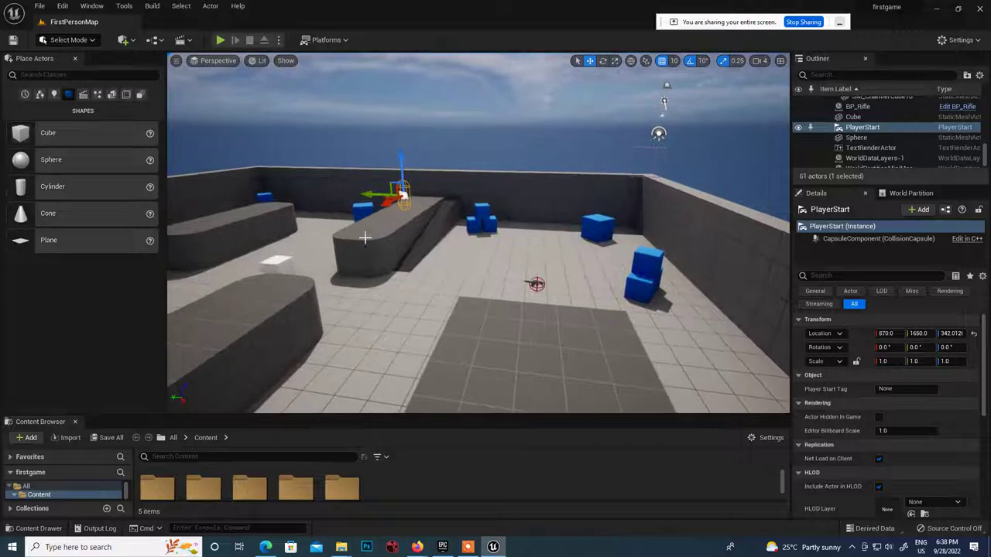
pyautogui.moveTo(364, 191); pyautogui.dragTo(353, 194)
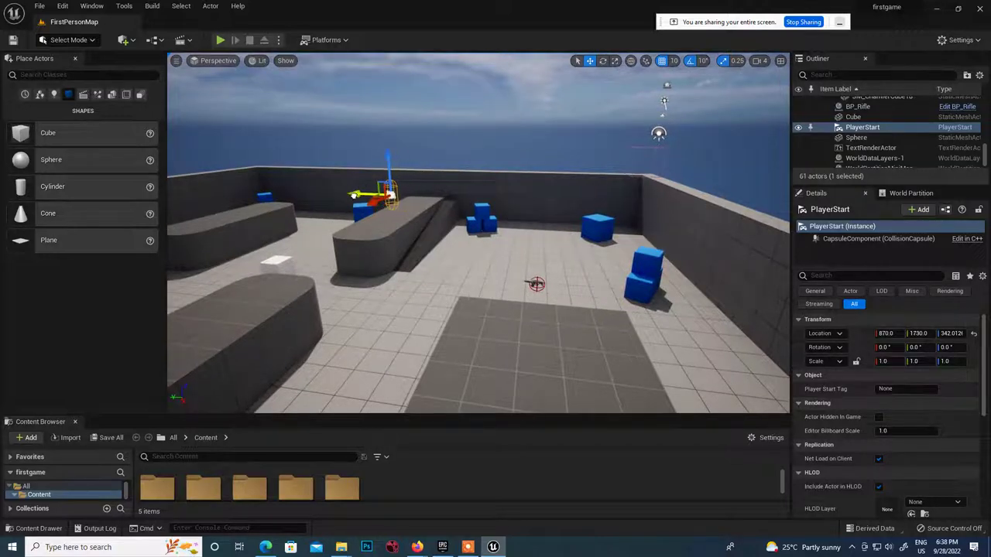
pyautogui.click(220, 39)
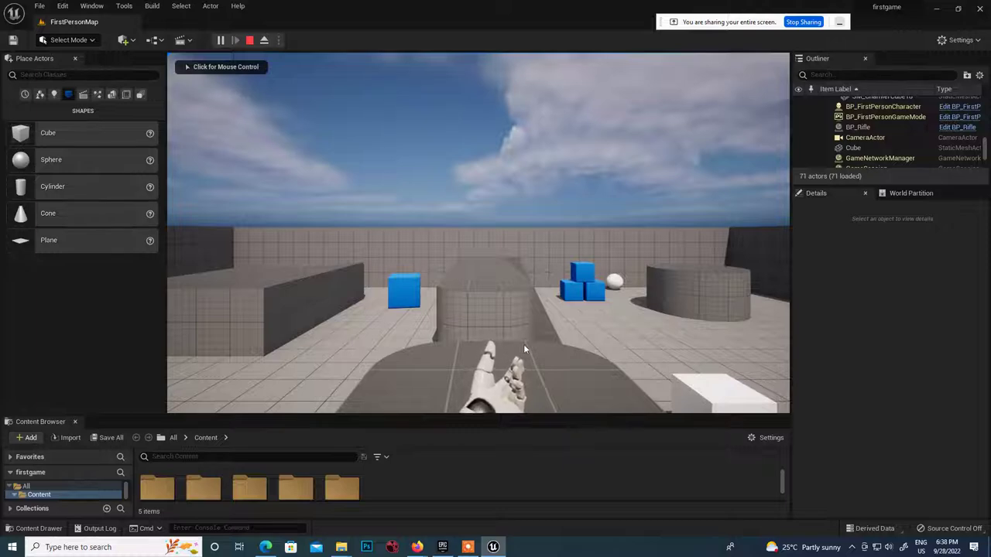
# Walk from the new start point to grab the rifle, then stop the play test
pyautogui.click(317, 227)
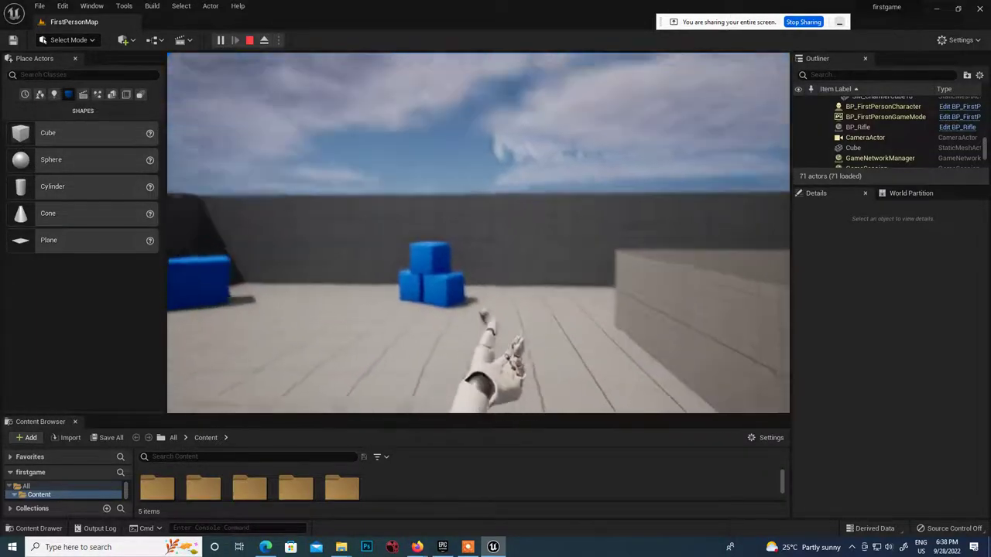
pyautogui.press('w')
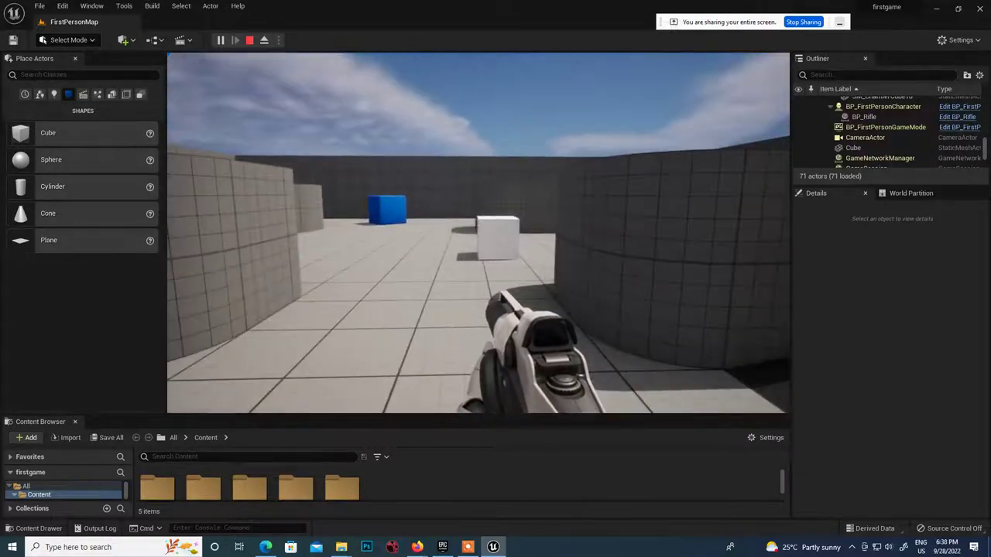
pyautogui.press('Escape')
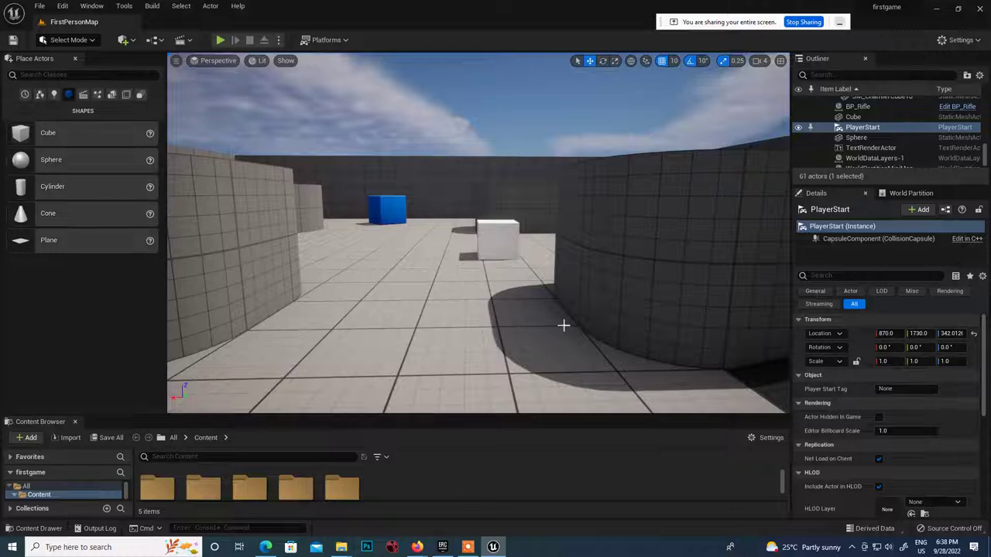
# Move the PlayerStart along Y to about 2360 and raise it to Z 802
pyautogui.moveTo(444, 281); pyautogui.dragTo(284, 179, button='right')
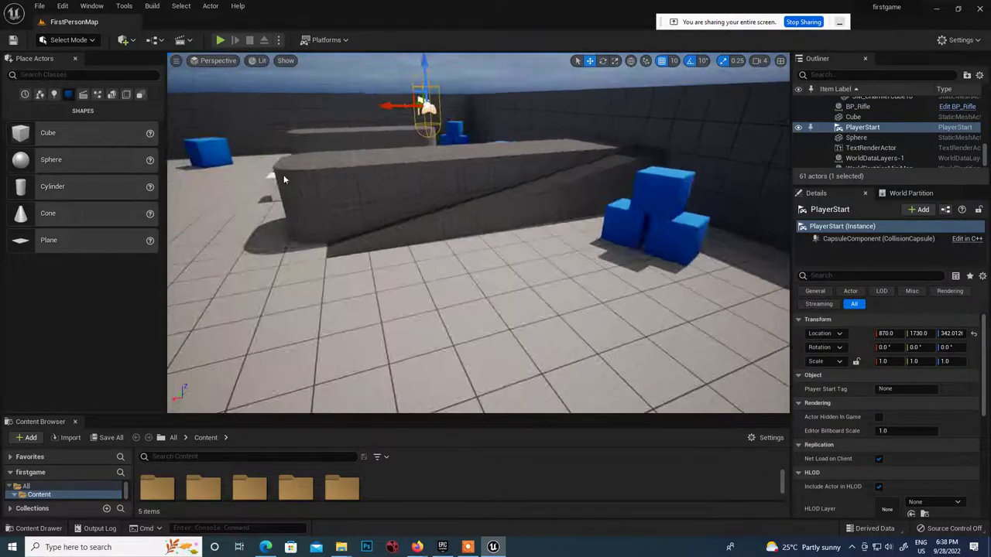
pyautogui.scroll(-5, 310, 214)
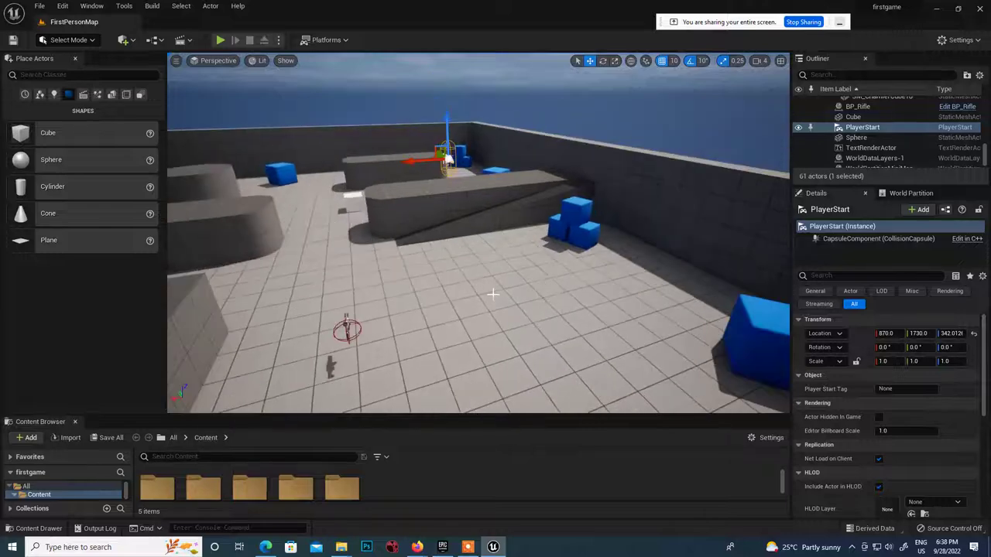
pyautogui.moveTo(493, 294); pyautogui.dragTo(426, 291, button='right')
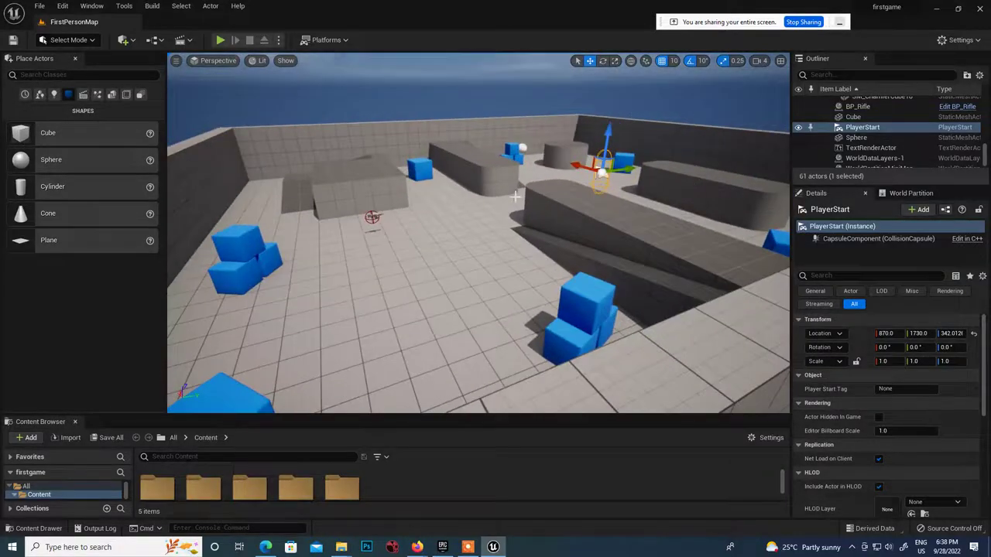
pyautogui.scroll(-4, 635, 243)
pyautogui.moveTo(635, 243)
pyautogui.mouseDown(button='right')
pyautogui.moveTo(580, 243)
pyautogui.moveTo(620, 243)
pyautogui.mouseUp(button='right')
pyautogui.moveTo(566, 223); pyautogui.dragTo(673, 246)
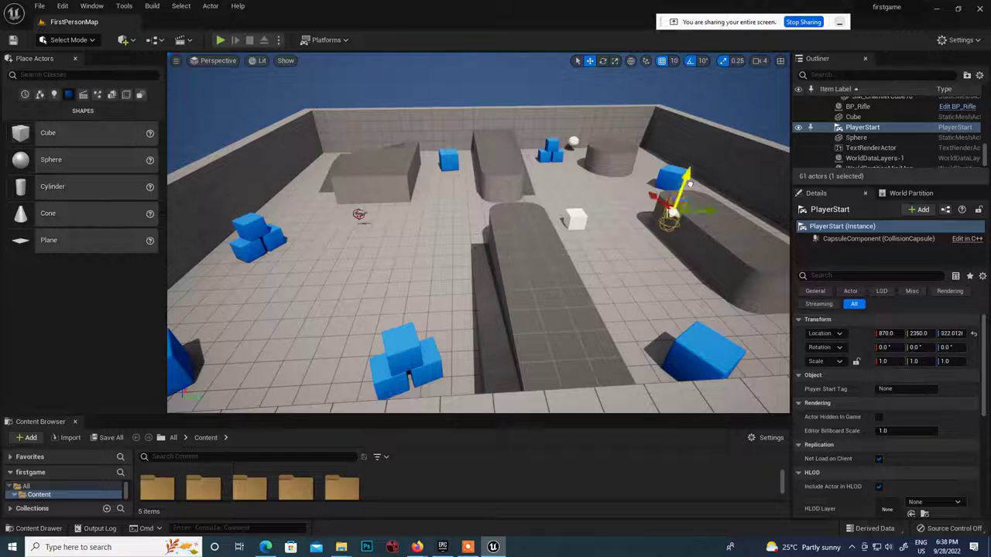
pyautogui.moveTo(689, 182); pyautogui.dragTo(720, 91)
pyautogui.moveTo(719, 91); pyautogui.dragTo(759, 324, button='right')
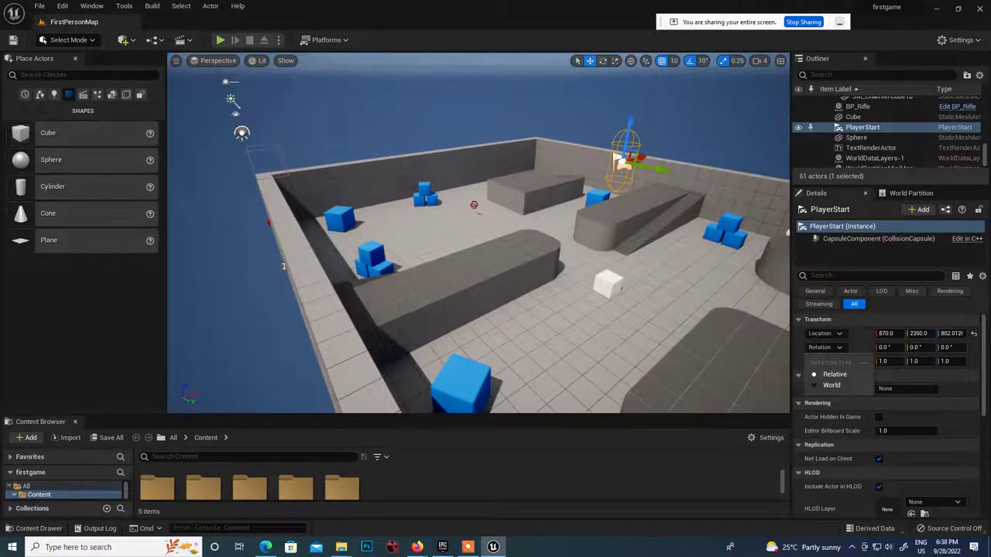
pyautogui.moveTo(283, 266); pyautogui.dragTo(569, 234, button='right')
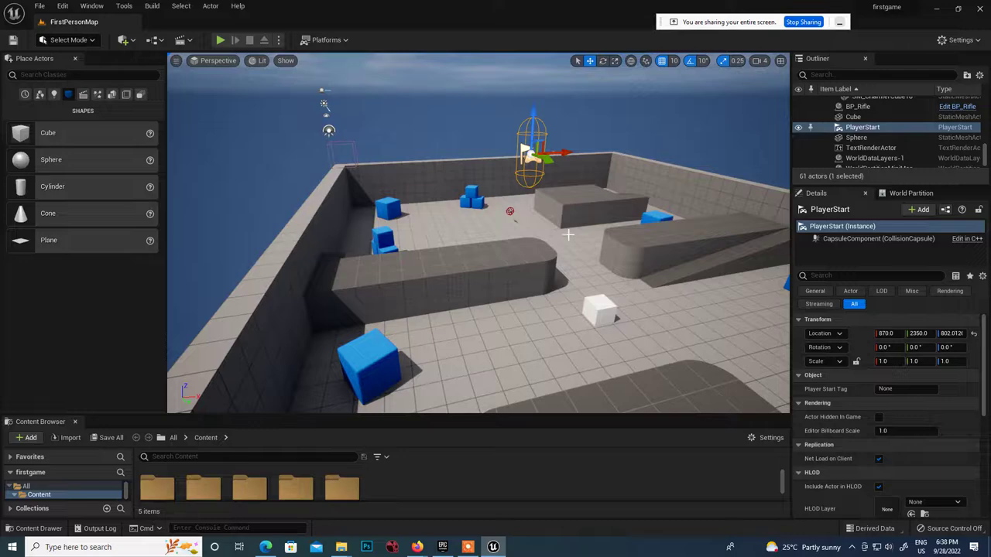
pyautogui.click(220, 39)
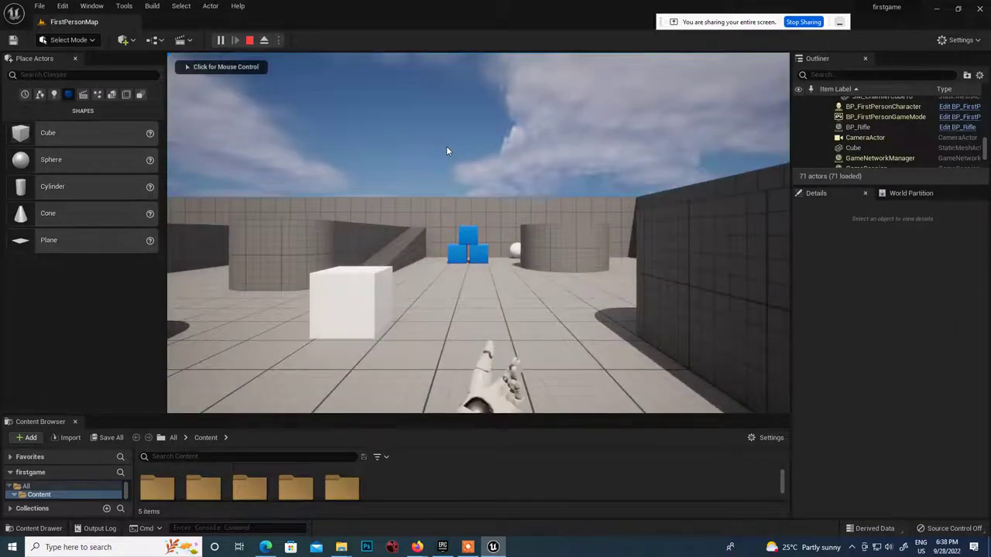
pyautogui.click(586, 287)
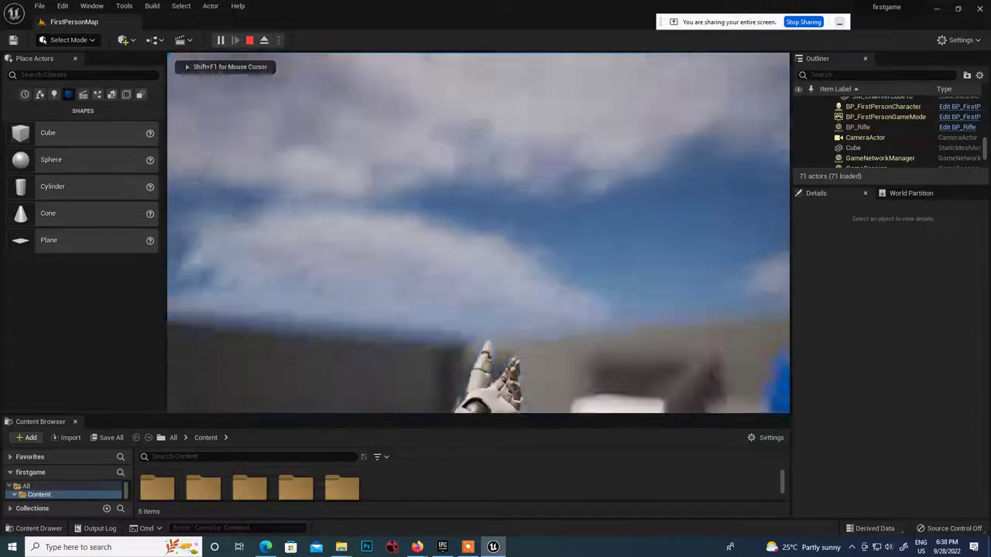
pyautogui.press('Escape')
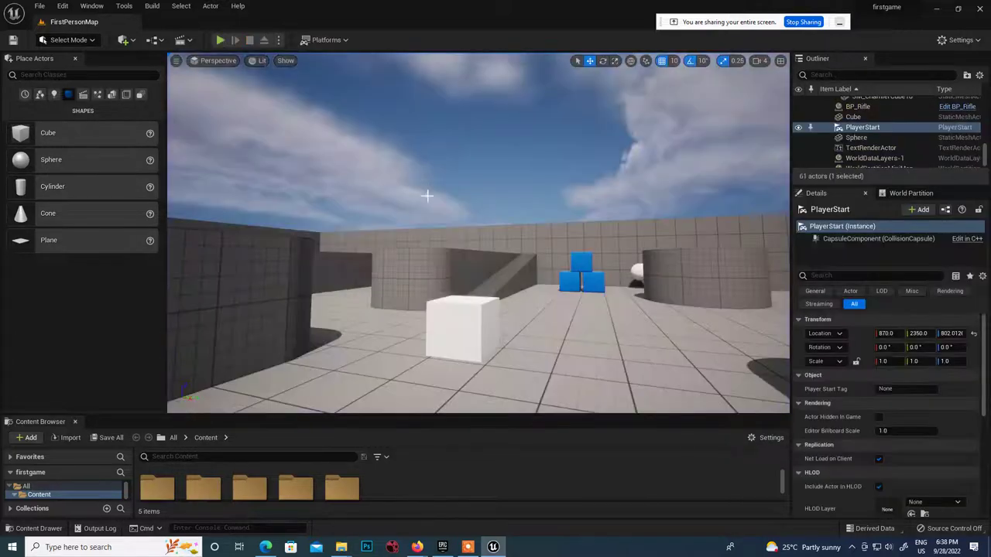
# Move the PlayerStart along X to 1090
pyautogui.moveTo(652, 283); pyautogui.dragTo(652, 283, button='right')
pyautogui.moveTo(569, 137); pyautogui.dragTo(570, 137, button='right')
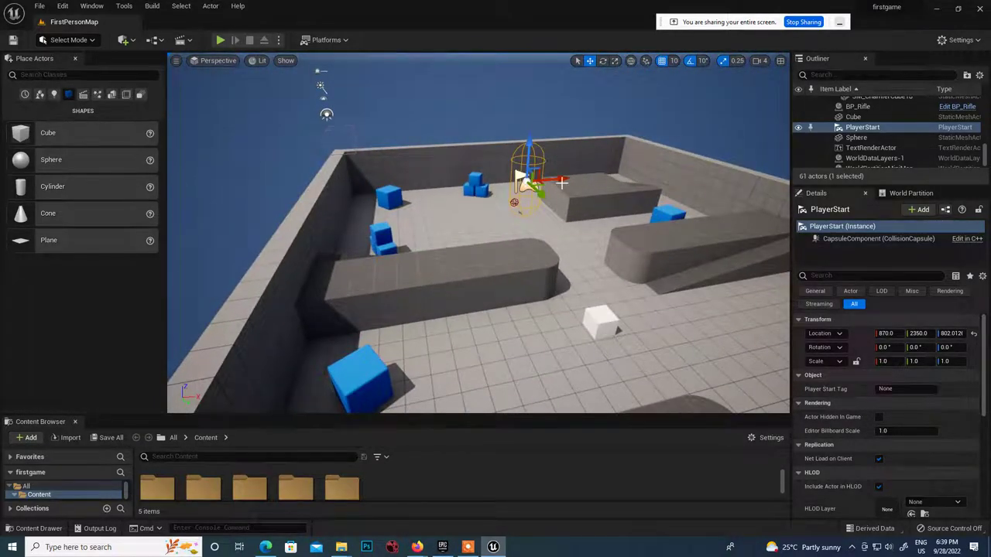
pyautogui.moveTo(559, 179); pyautogui.dragTo(648, 177)
pyautogui.moveTo(263, 199); pyautogui.dragTo(263, 200, button='right')
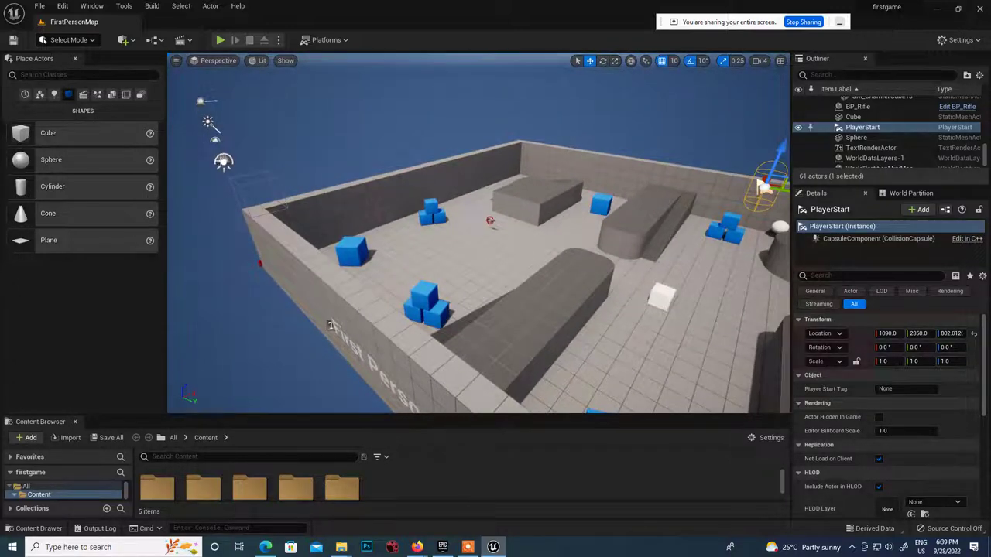
# Inspect the SkyLight, DirectionalLight, VolumetricCloud and SkyAtmosphere actors
pyautogui.click(223, 161)
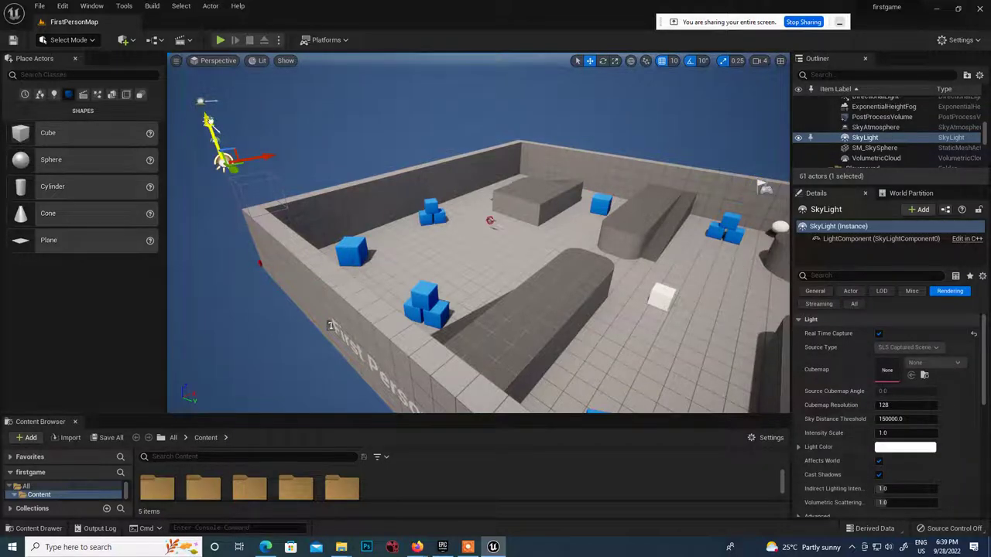
pyautogui.click(208, 120)
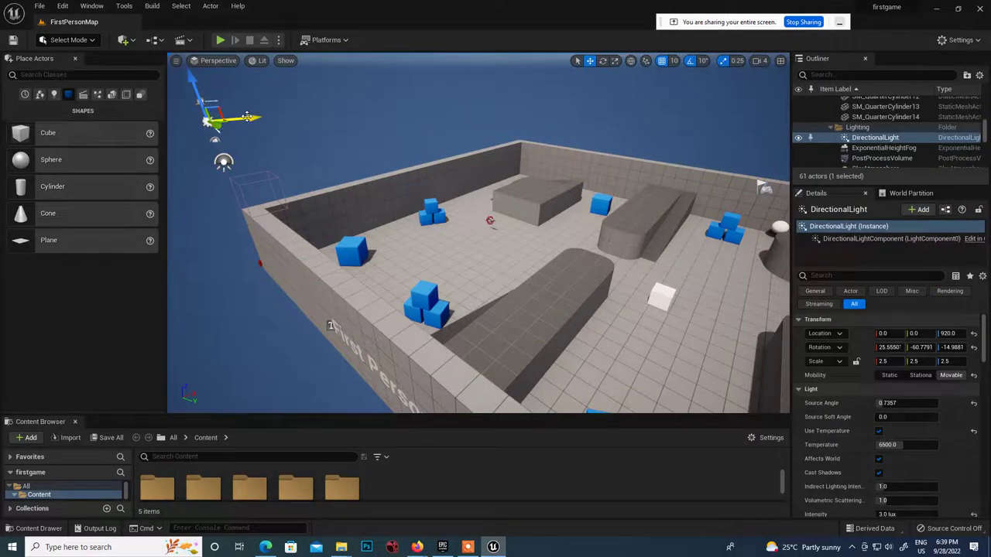
pyautogui.click(214, 141)
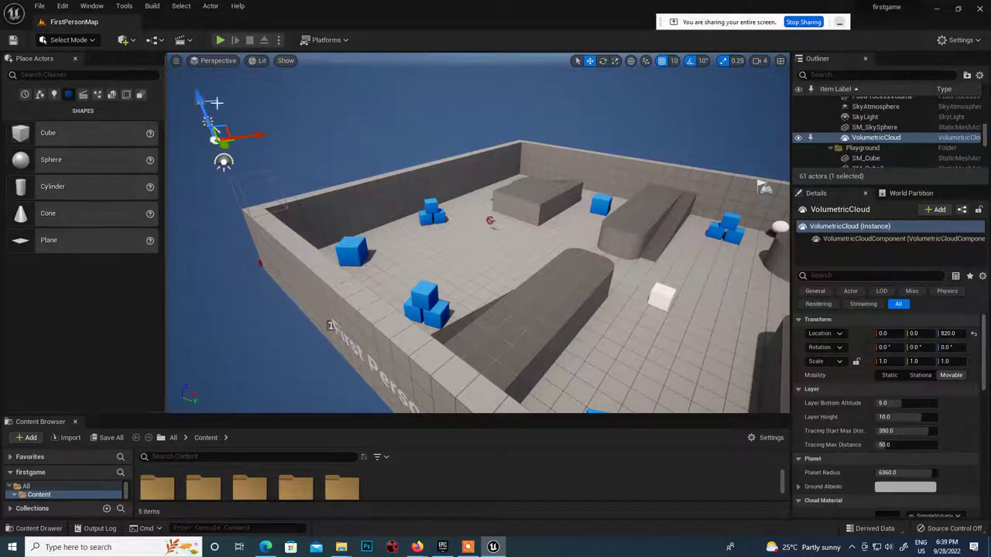
pyautogui.click(222, 123)
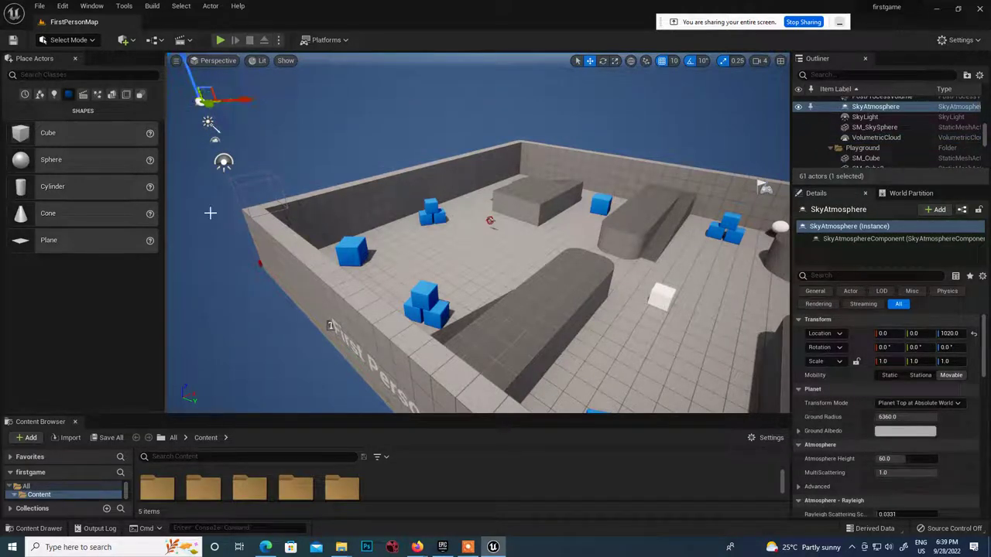
# Select a blue cube to review its physics, then the white cube to check Simulate Physics
pyautogui.moveTo(471, 293); pyautogui.dragTo(554, 294, button='right')
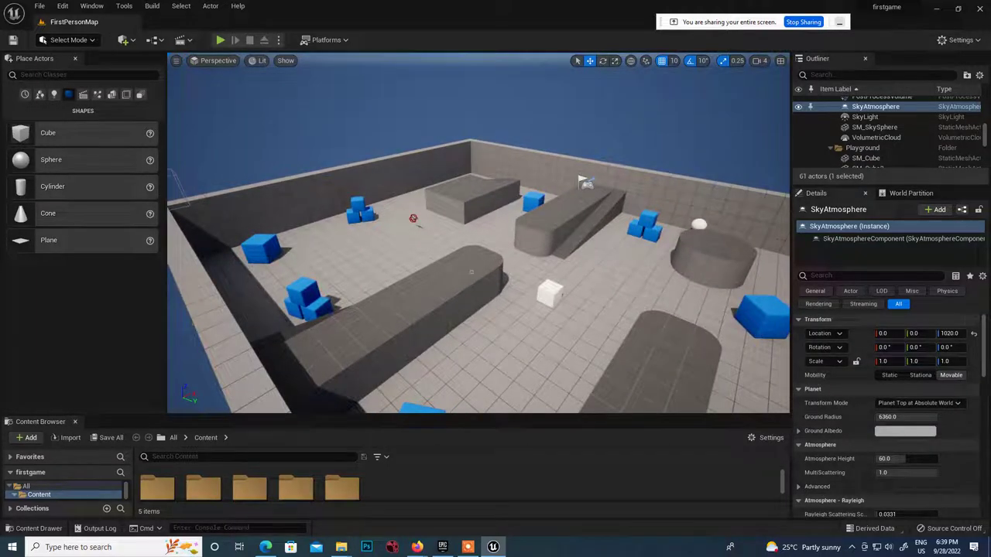
pyautogui.moveTo(471, 272); pyautogui.dragTo(387, 256, button='right')
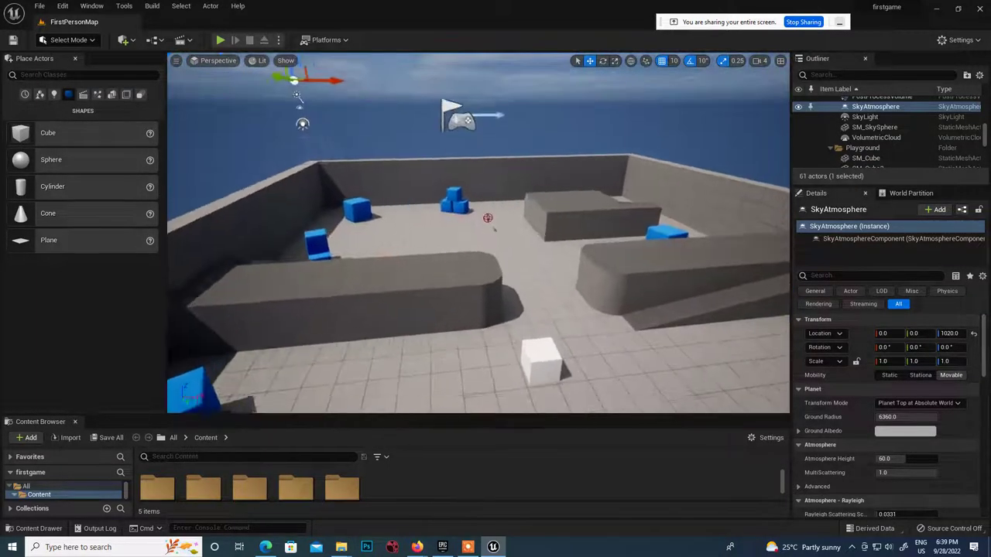
pyautogui.moveTo(222, 323)
pyautogui.mouseDown(button='right')
pyautogui.moveTo(255, 321)
pyautogui.moveTo(221, 323)
pyautogui.mouseUp(button='right')
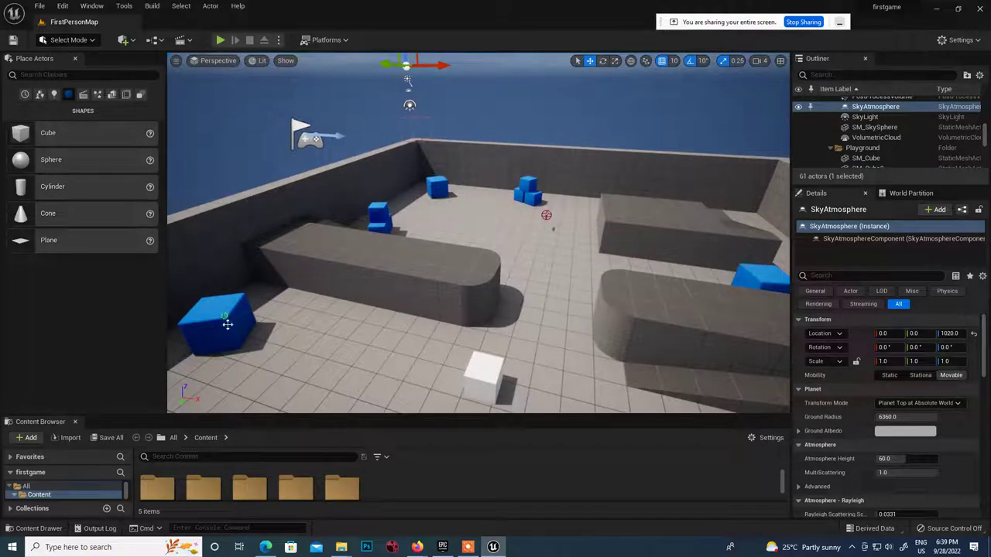
pyautogui.click(226, 325)
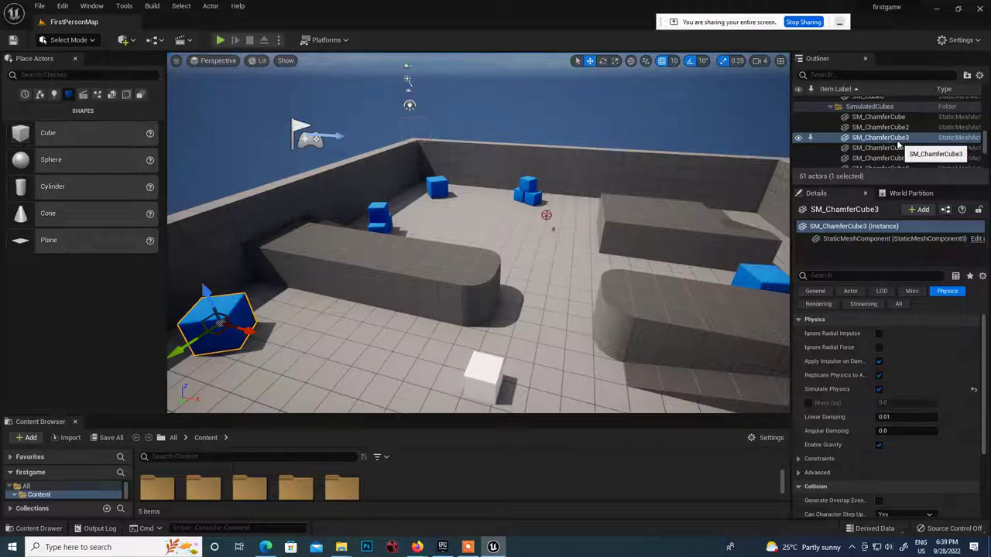
pyautogui.scroll(1, 879, 141)
pyautogui.scroll(3, 875, 141)
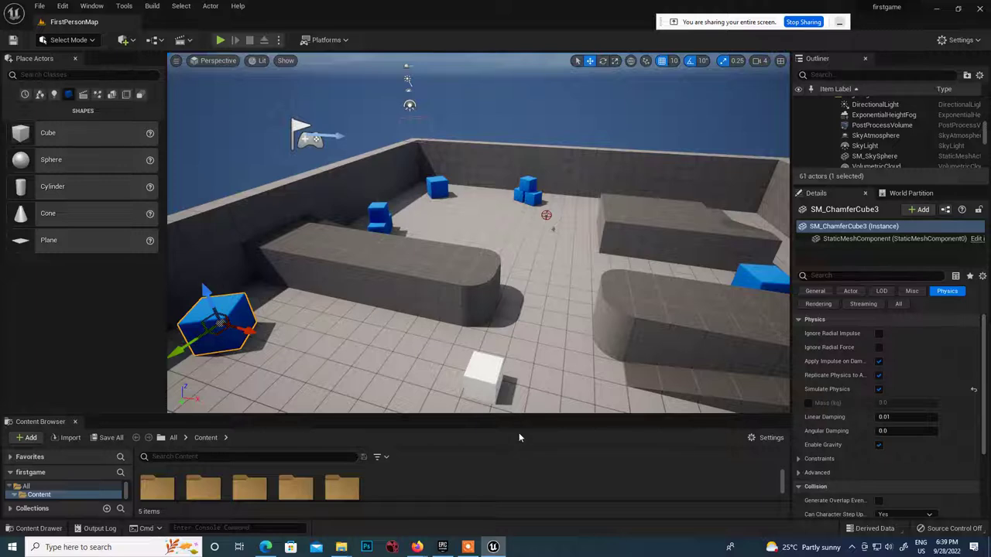
pyautogui.click(486, 372)
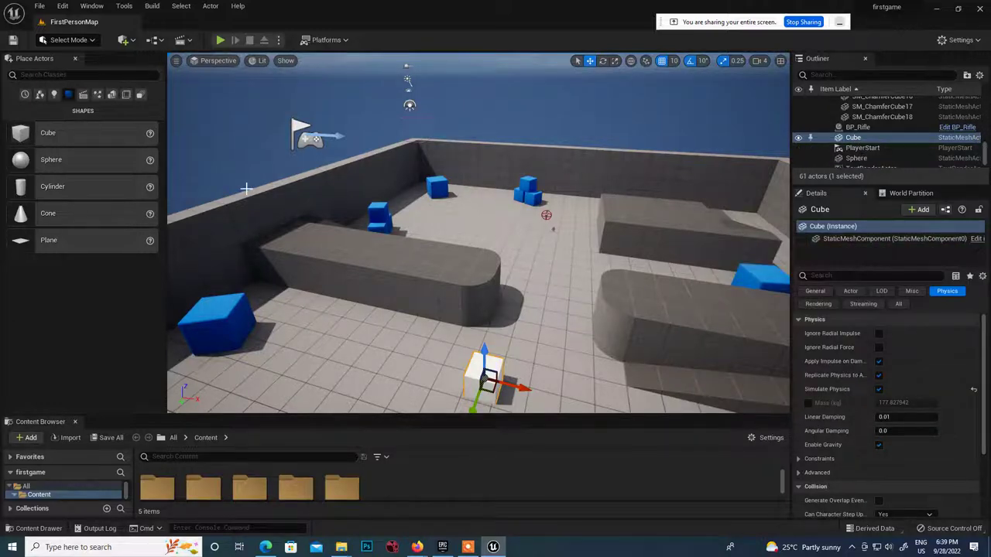
# Switch to Landscape mode and look through its Sculpt, Paint and new-landscape tools
pyautogui.click(85, 41)
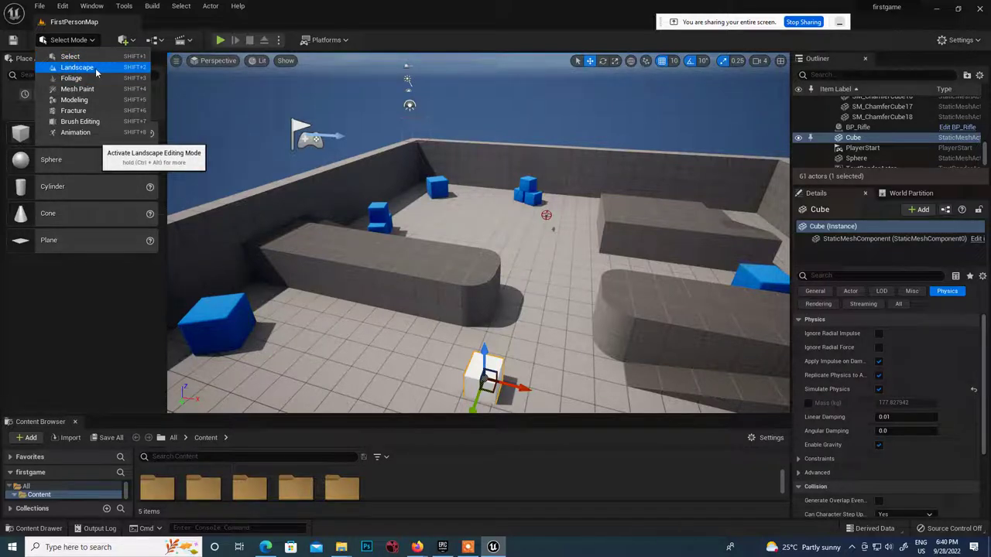
pyautogui.click(77, 67)
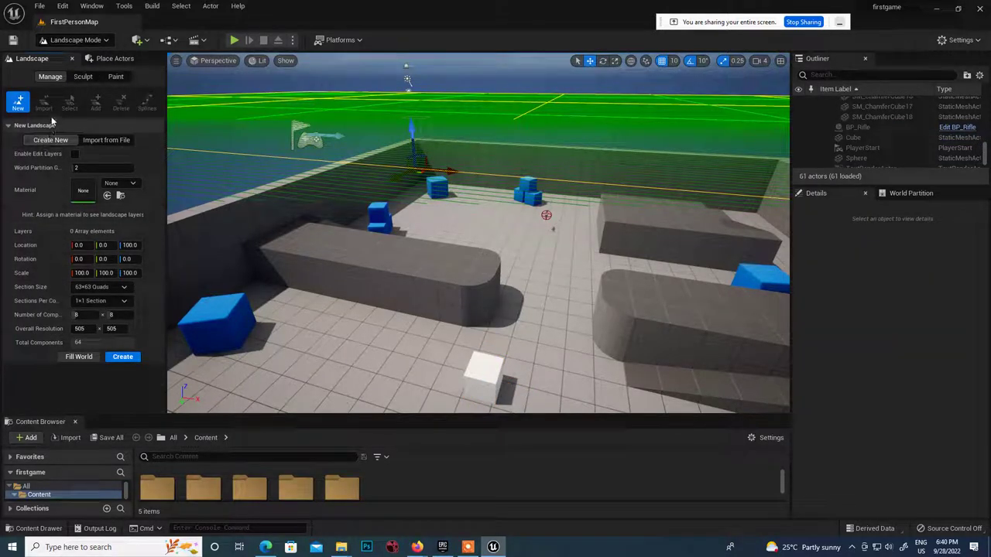
pyautogui.click(83, 76)
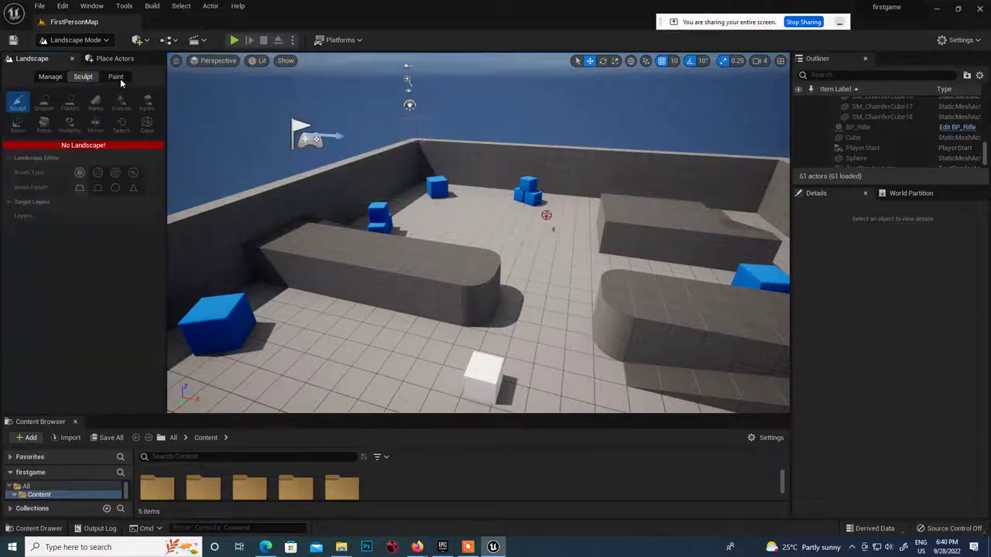
pyautogui.click(118, 78)
pyautogui.click(60, 78)
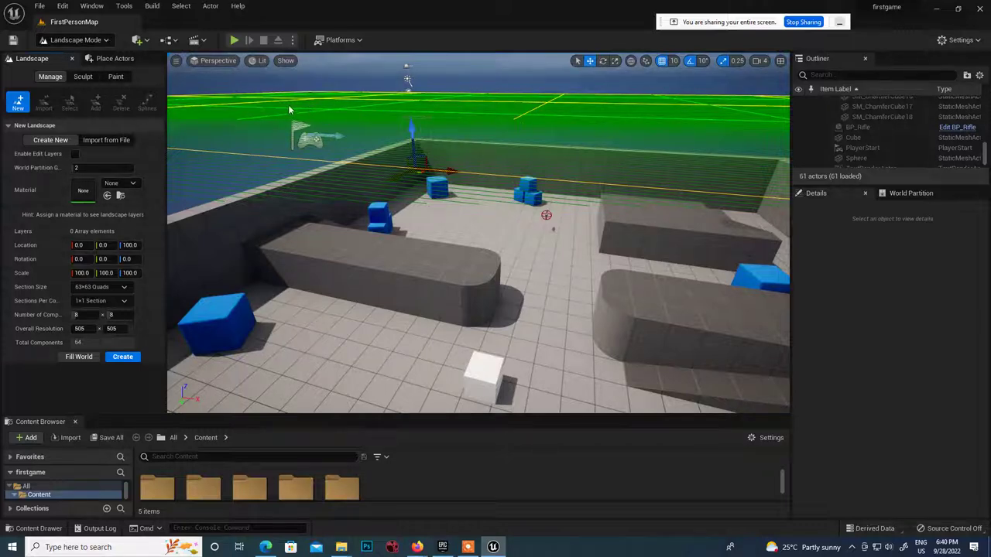
# Switch the editor to Foliage mode and reopen the modes list
pyautogui.click(110, 39)
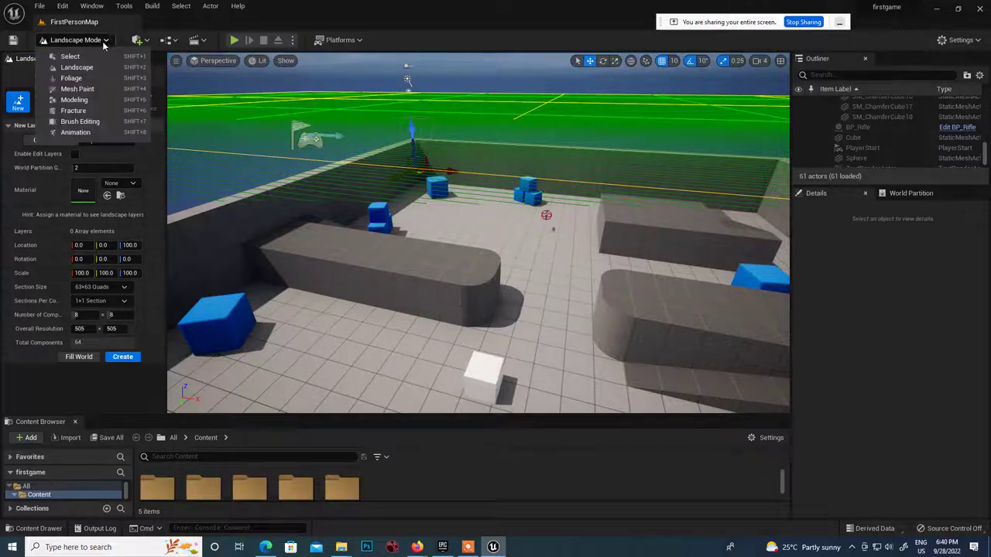
pyautogui.click(72, 79)
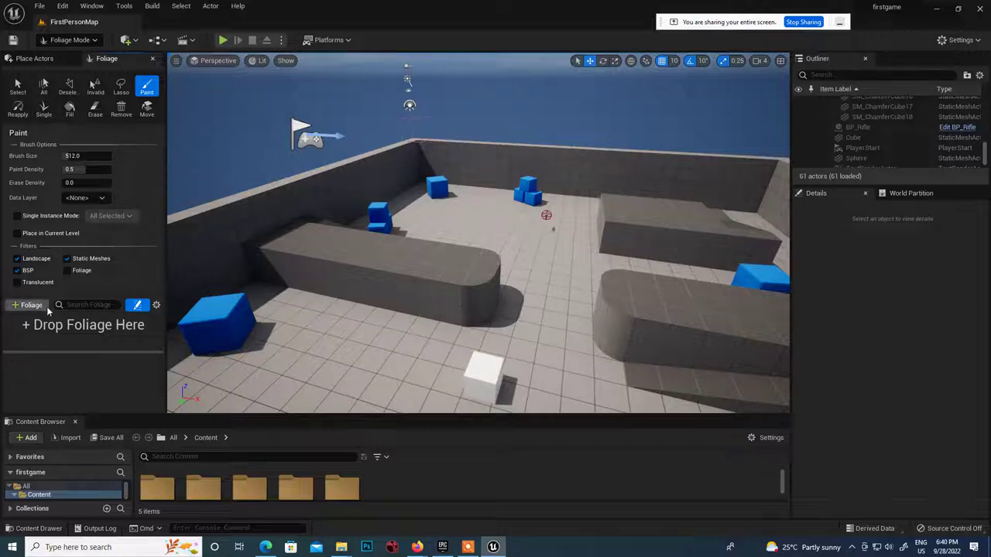
pyautogui.click(89, 39)
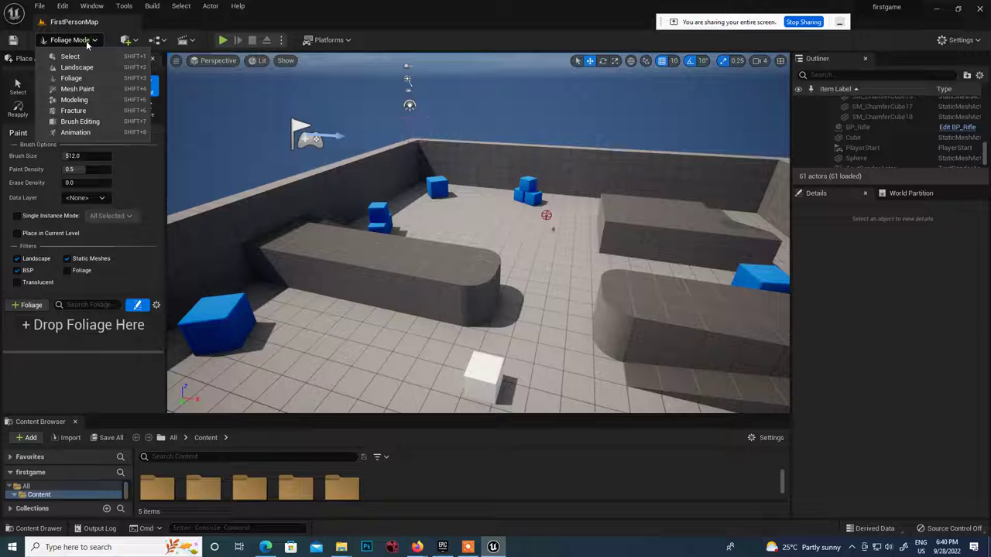
# Switch to Modeling Mode and look over the Shapes, Create, PolyModel, Deform and Transform tools
pyautogui.click(73, 100)
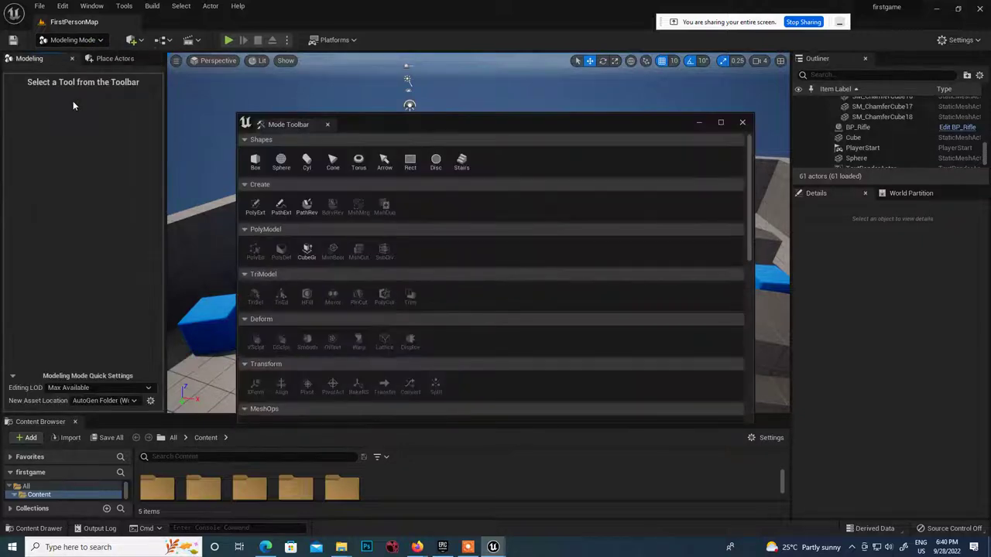
pyautogui.moveTo(459, 121); pyautogui.dragTo(267, 149)
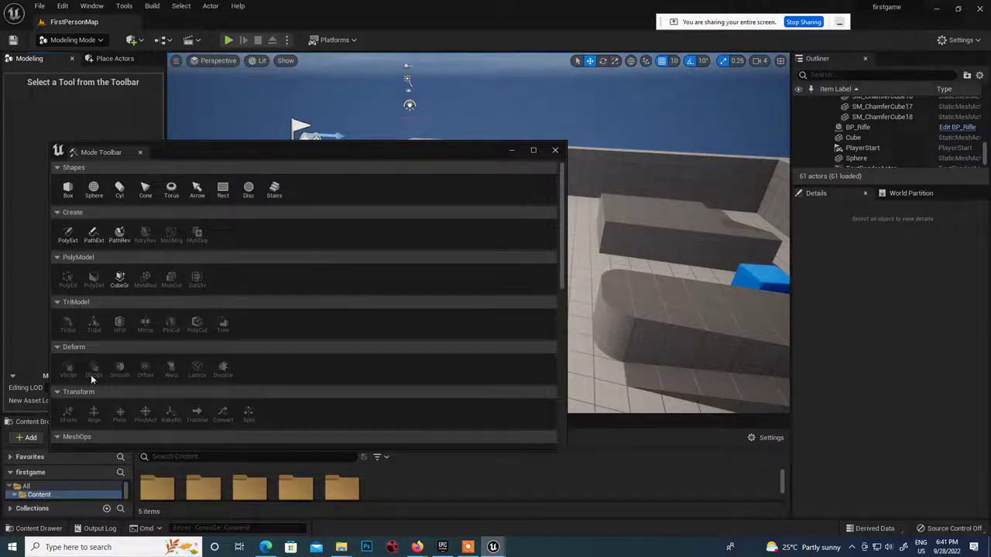
pyautogui.scroll(-5, 130, 371)
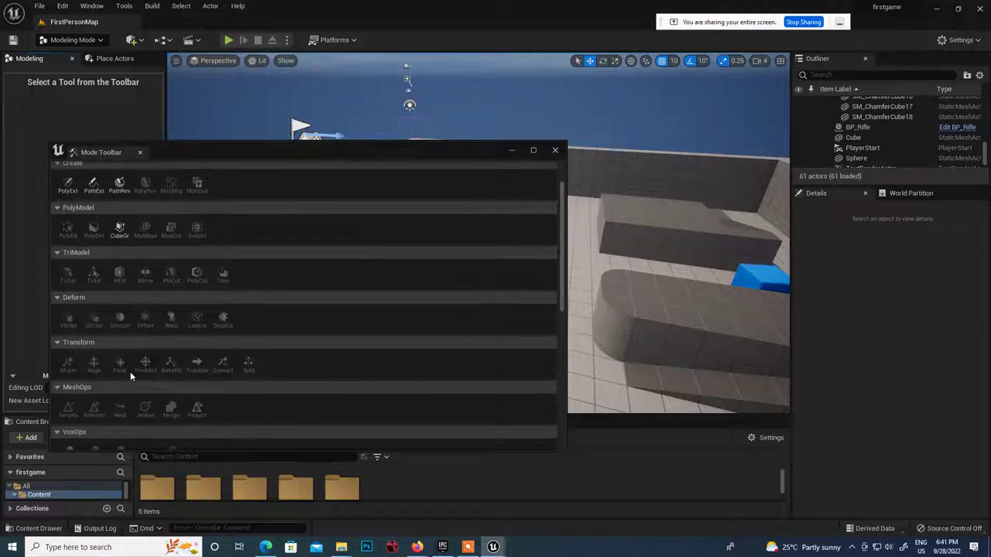
pyautogui.scroll(5, 180, 312)
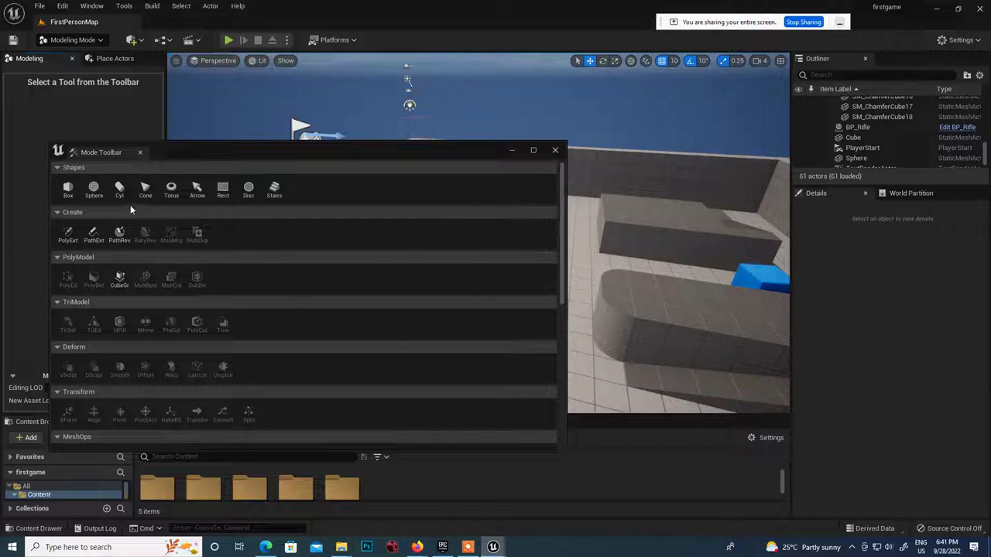
# Place two linear 8-step staircases, Stairs and Stairs2, on the floor between the grey platforms
pyautogui.click(275, 190)
pyautogui.moveTo(476, 151); pyautogui.dragTo(220, 290)
pyautogui.click(255, 291)
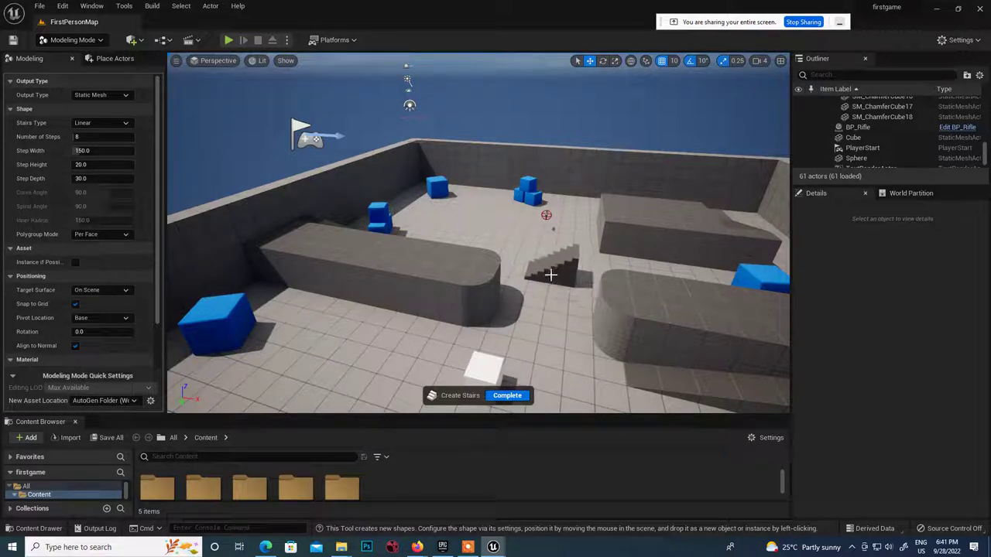
pyautogui.click(574, 329)
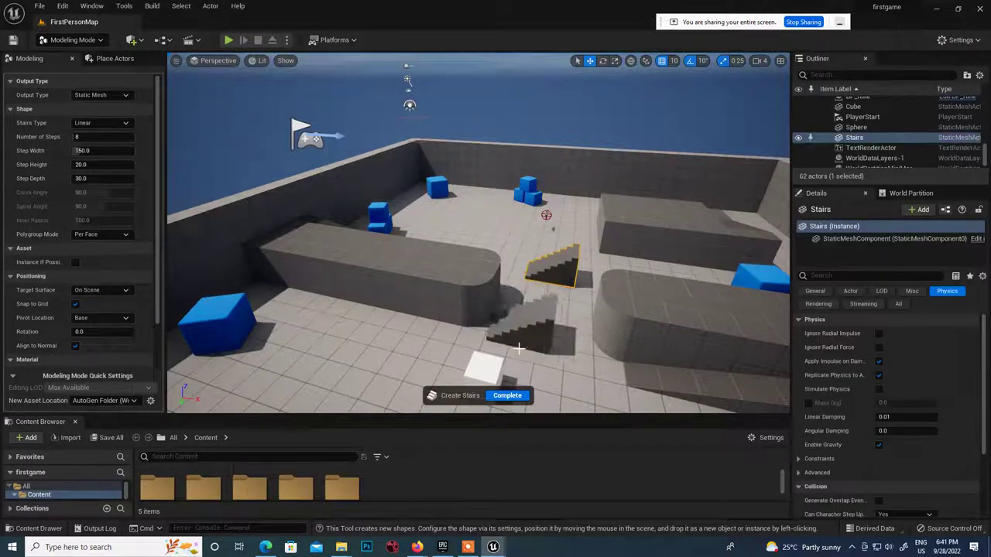
pyautogui.click(533, 314)
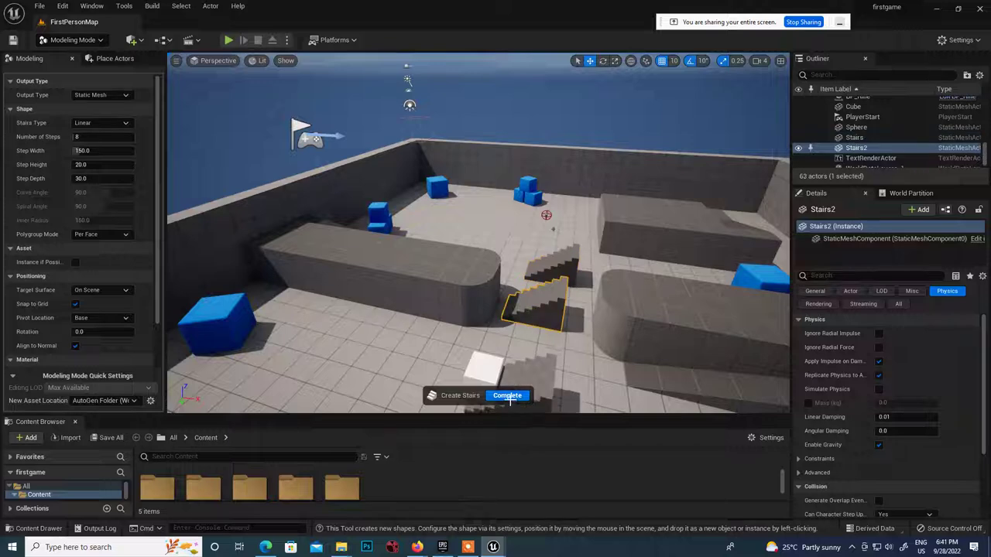
pyautogui.click(508, 395)
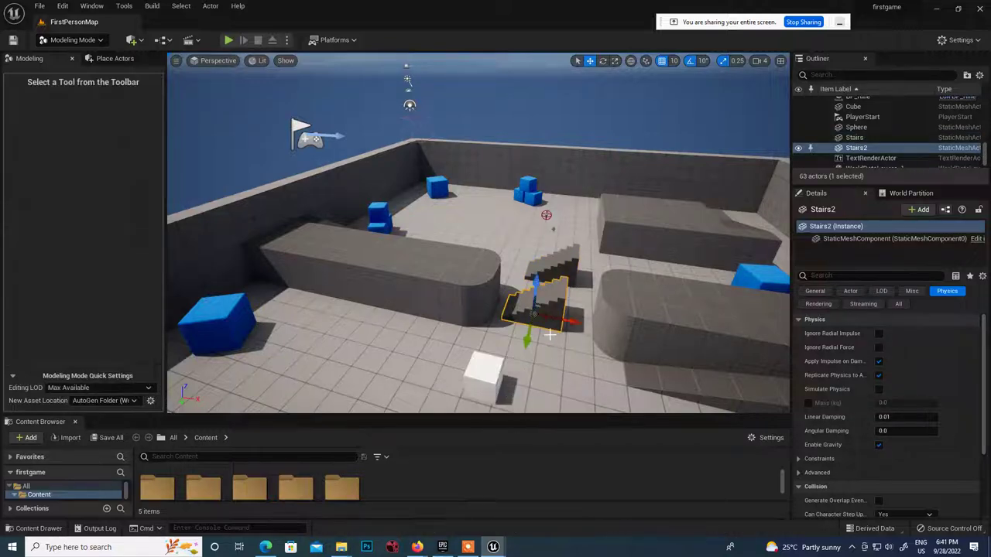
# Slide Stairs2 against the raised ramp and push Stairs back toward the far platform
pyautogui.moveTo(539, 343); pyautogui.dragTo(570, 295, button='right')
pyautogui.moveTo(570, 295); pyautogui.dragTo(593, 292)
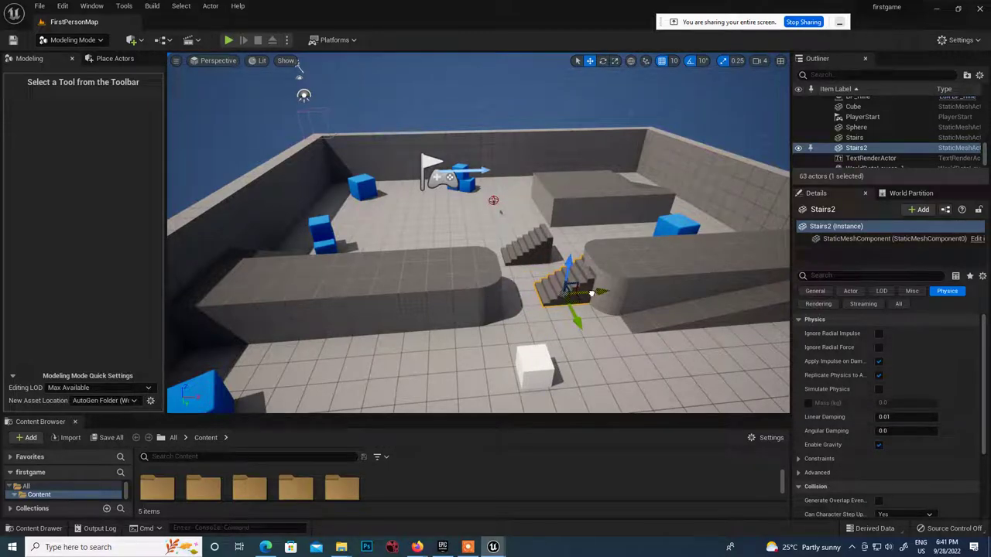
pyautogui.click(532, 249)
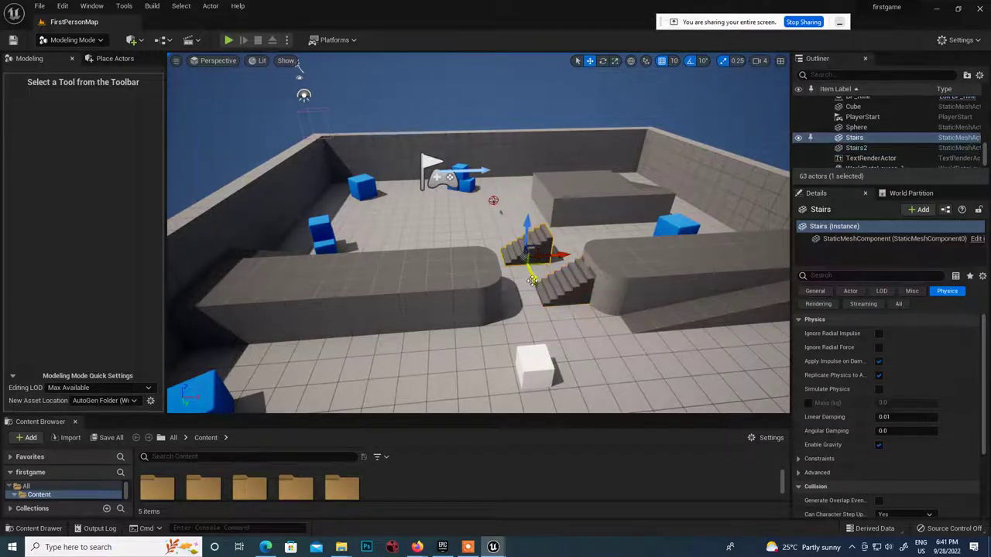
pyautogui.moveTo(533, 280); pyautogui.dragTo(559, 212)
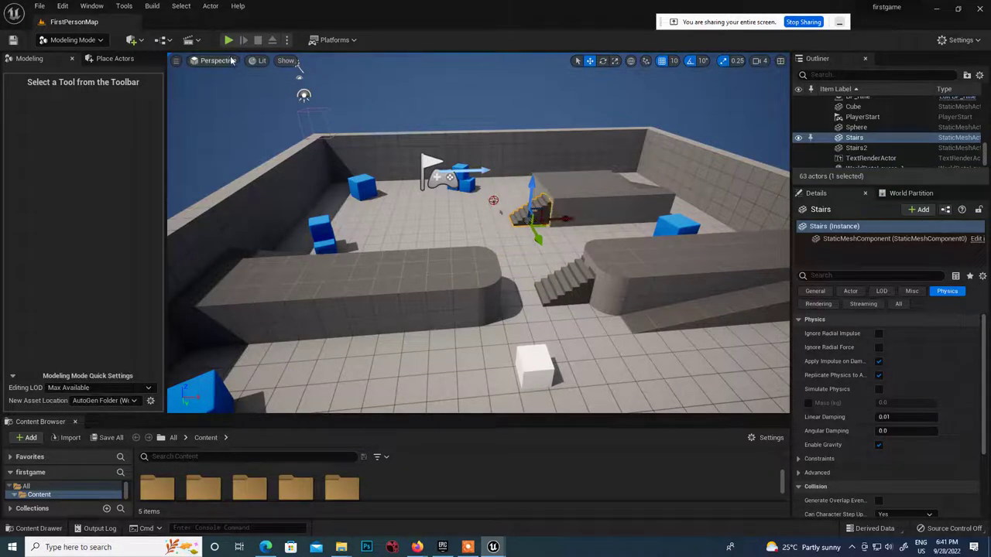
# Play-test the level, walking past the round platform and up the ramp to the grey wall
pyautogui.click(229, 40)
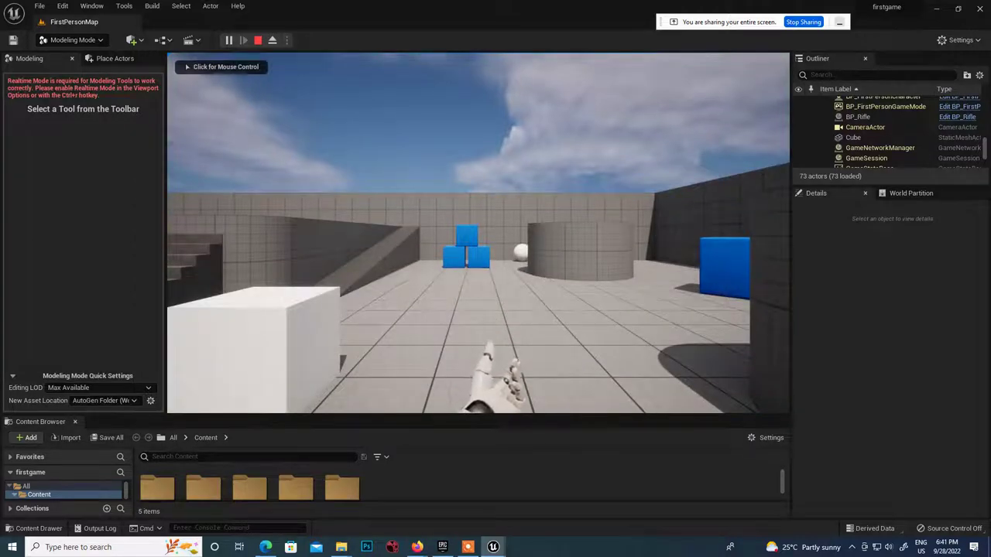
pyautogui.click(251, 373)
pyautogui.press('w')
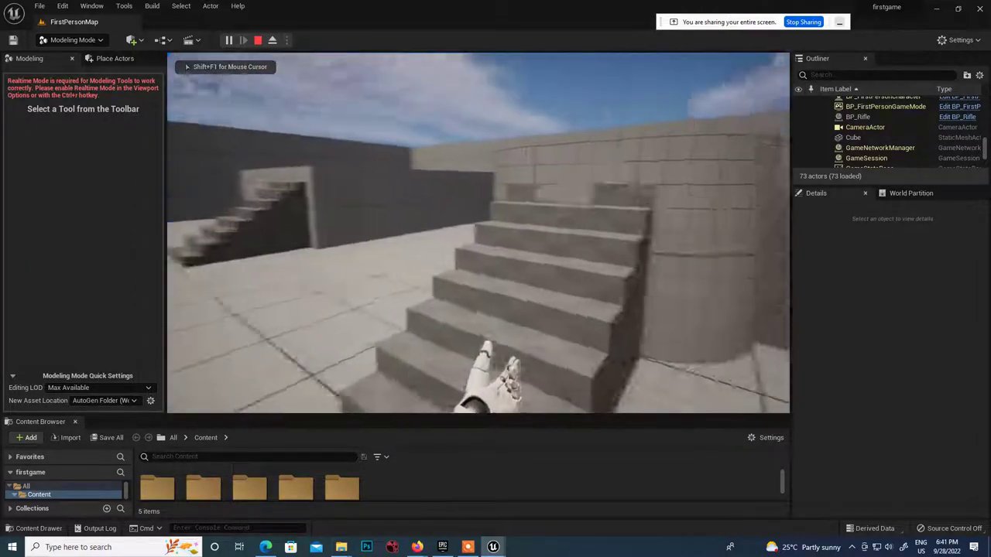
pyautogui.press('w')
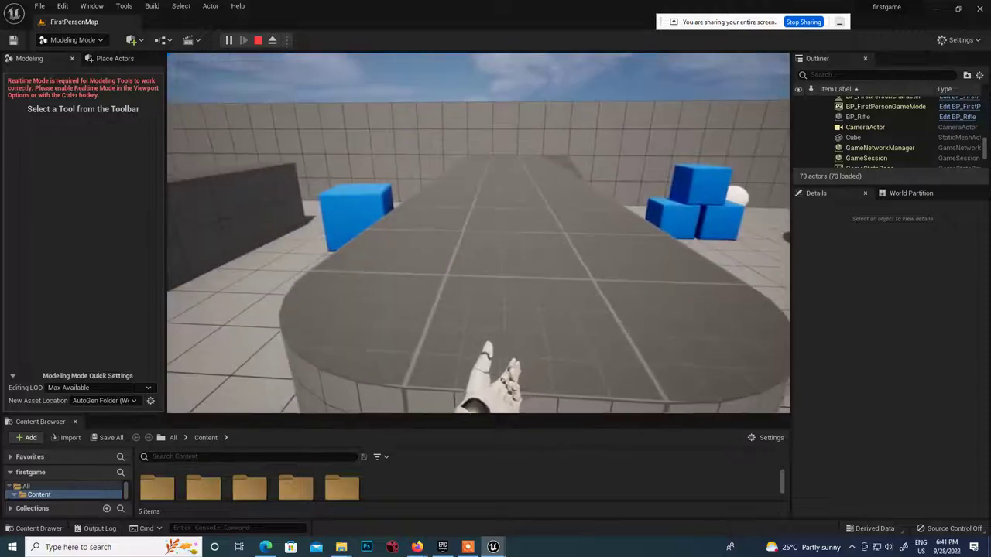
pyautogui.press('w')
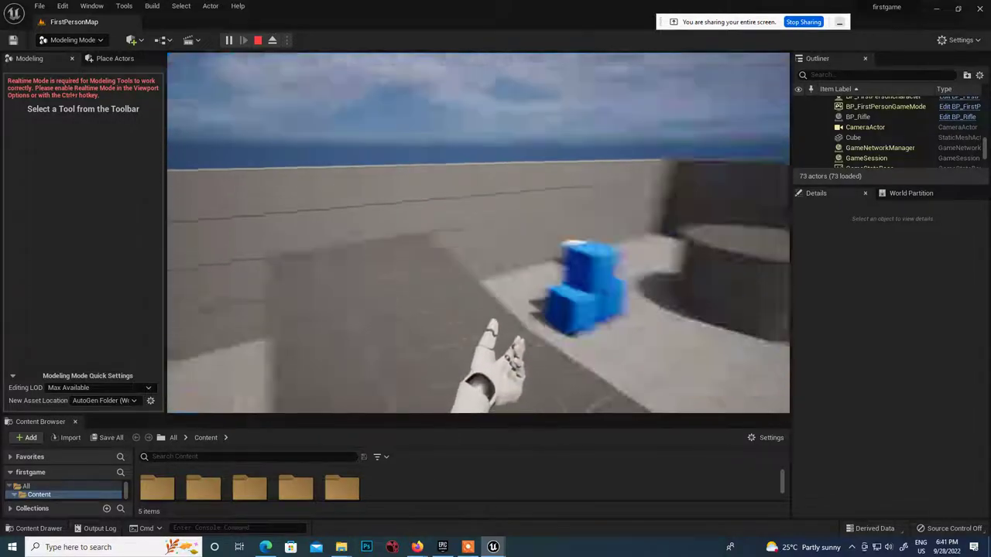
pyautogui.press('w')
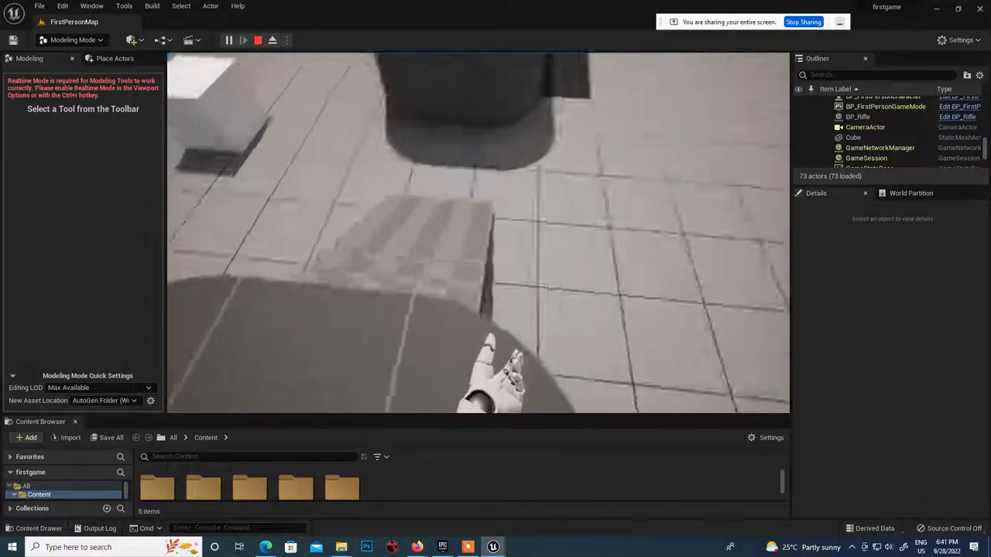
pyautogui.press('w')
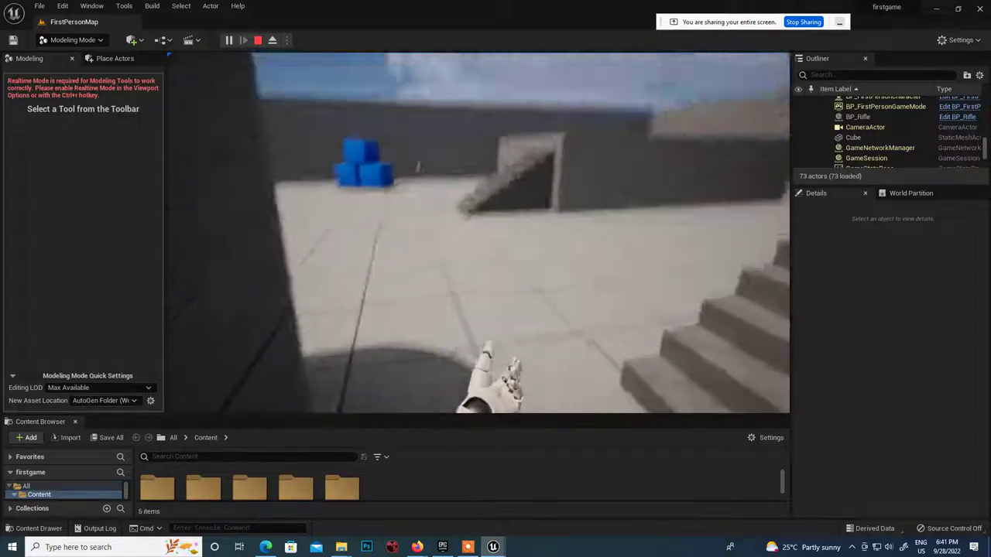
# Climb the new stairs and pick up the rifle, then stop the test and frame Stairs
pyautogui.press('w')
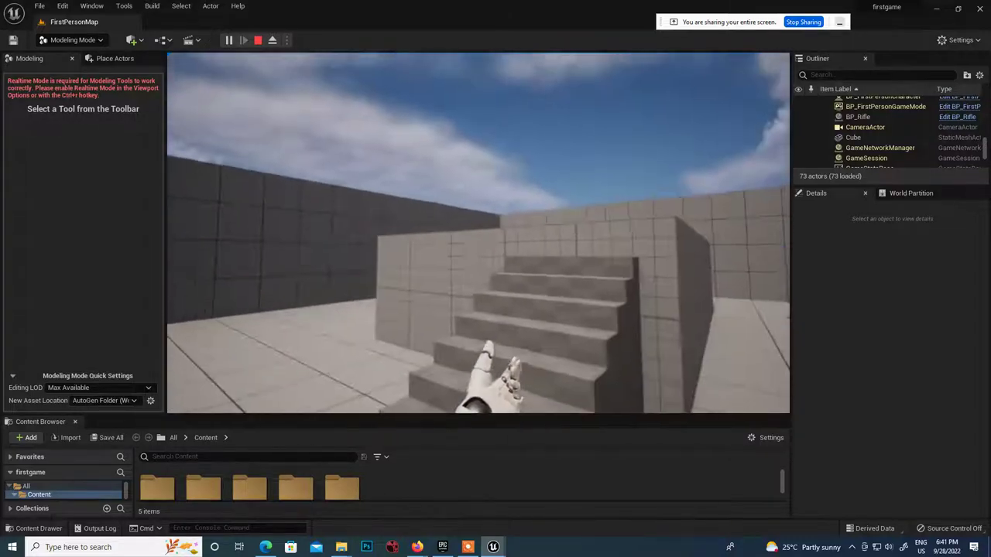
pyautogui.press('w')
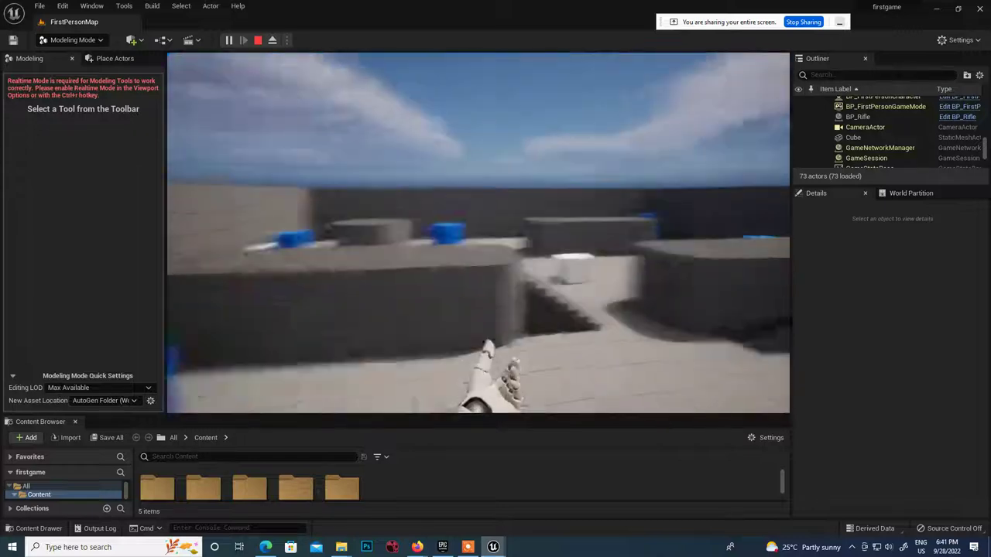
pyautogui.press('w')
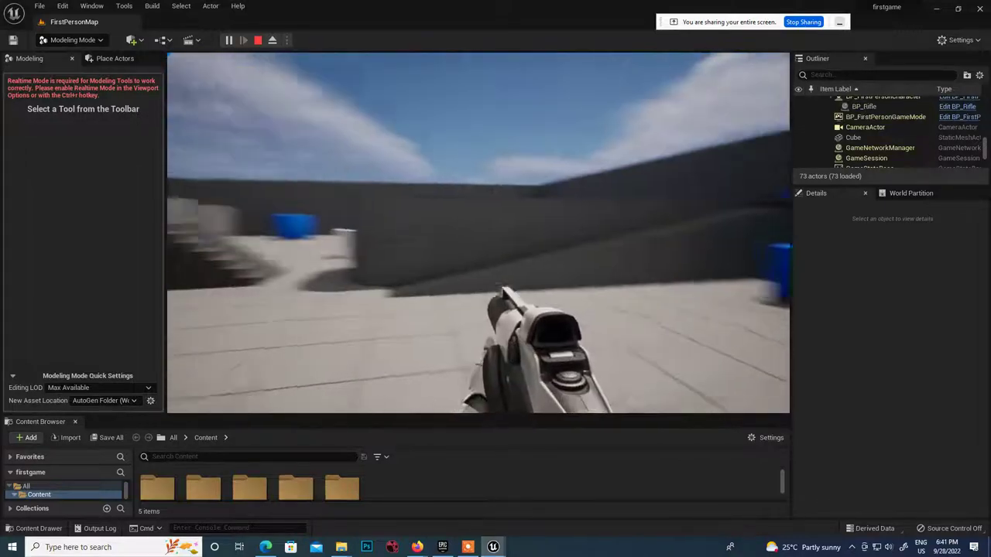
pyautogui.press('w')
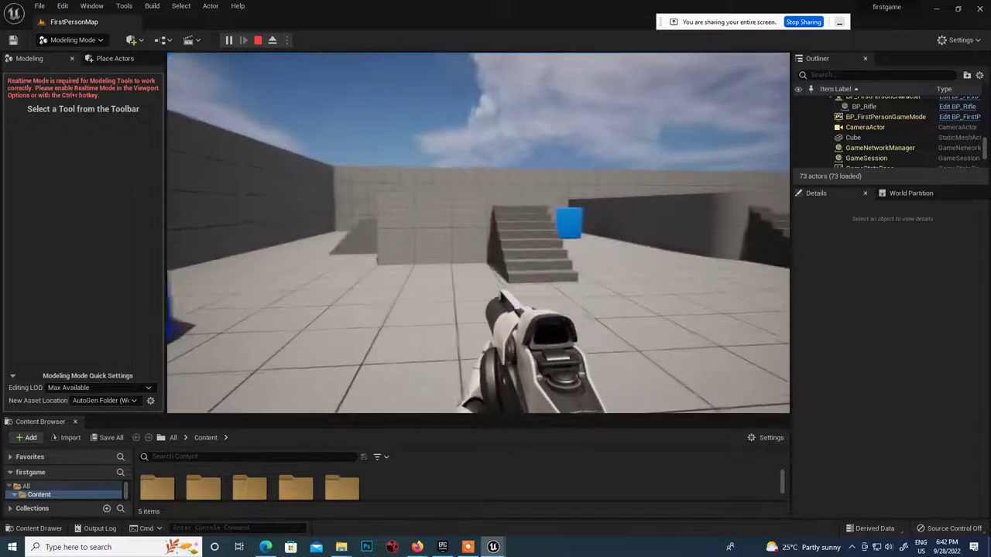
pyautogui.press('Escape')
pyautogui.press('f')
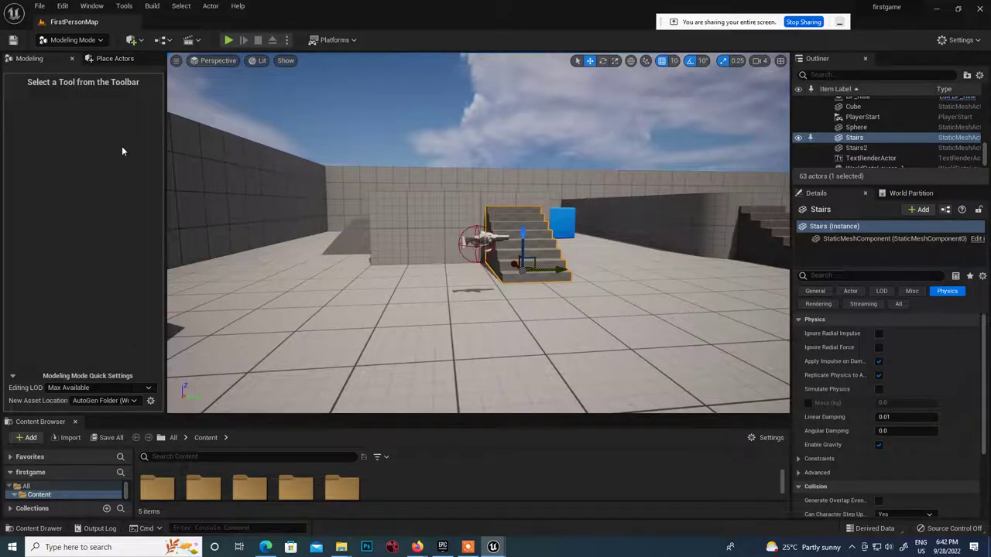
# Return to Select mode and browse the Build, Tools and File menus
pyautogui.click(58, 40)
pyautogui.click(61, 58)
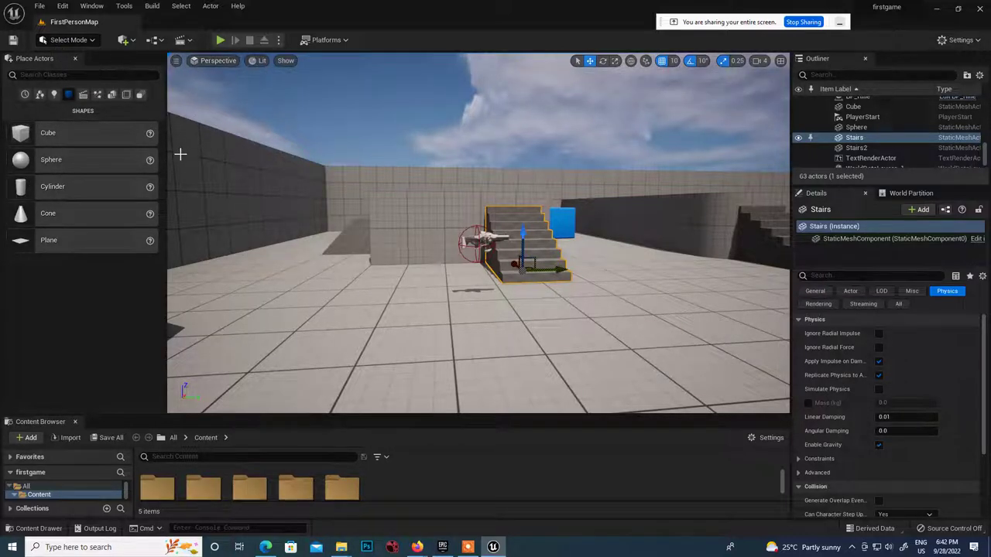
pyautogui.click(151, 7)
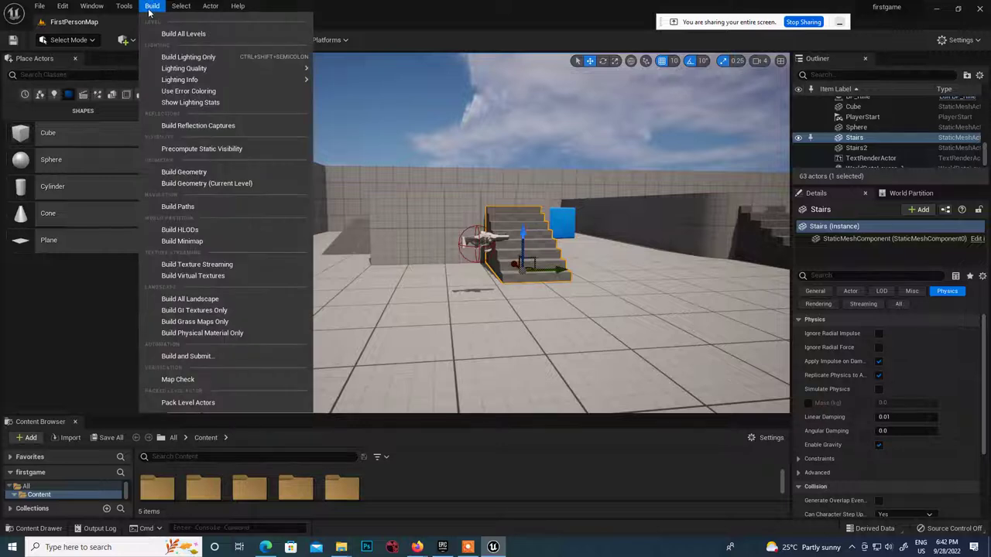
pyautogui.moveTo(129, 8)
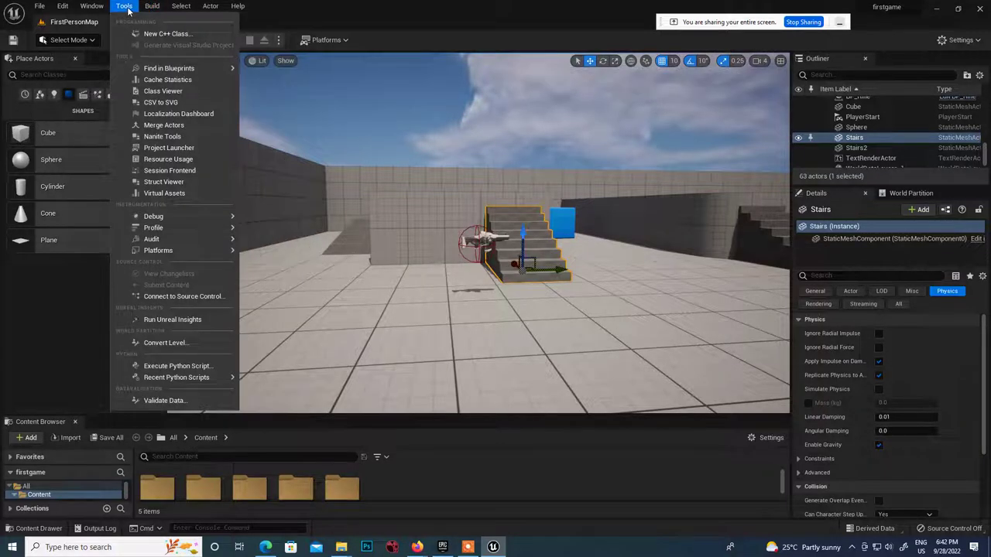
pyautogui.moveTo(161, 7)
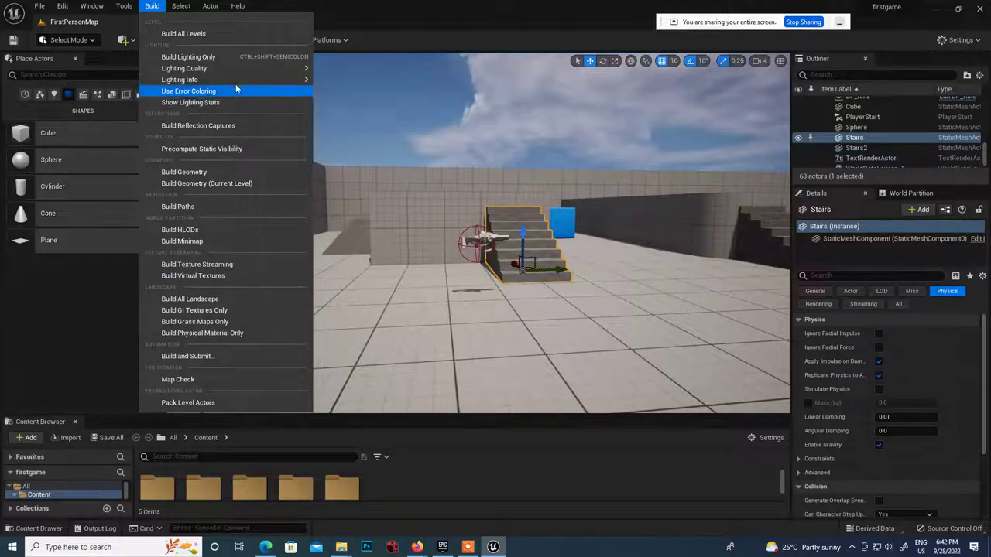
pyautogui.moveTo(233, 80)
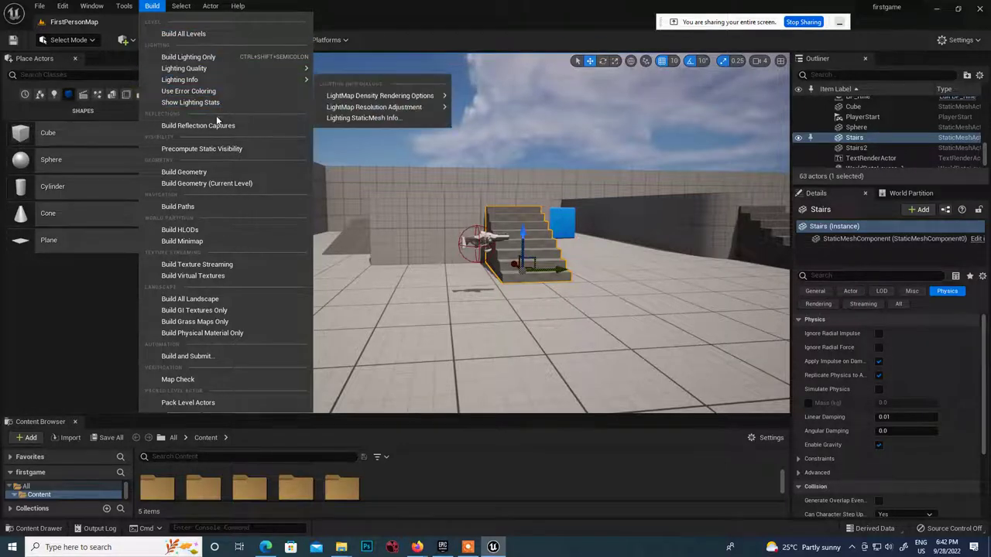
pyautogui.click(40, 7)
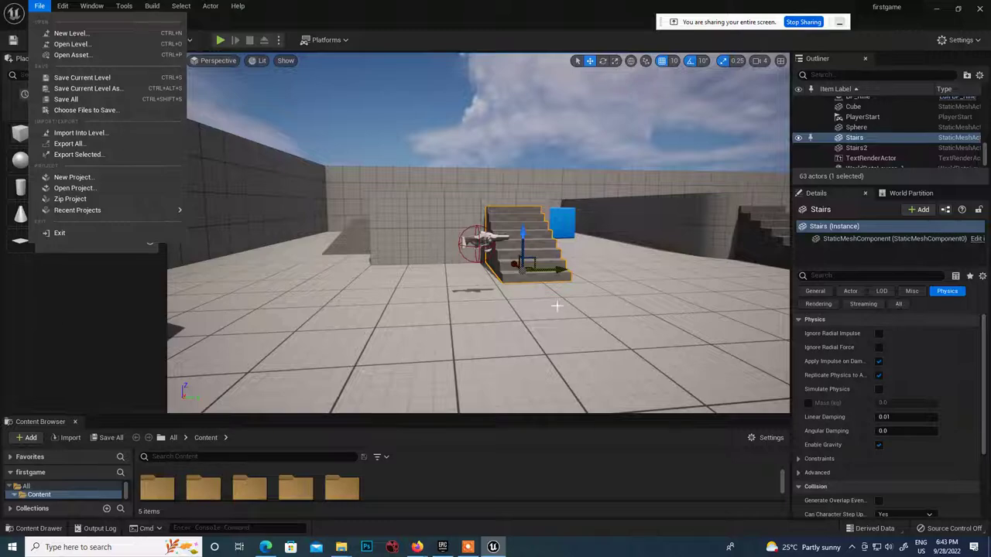
# Bring up the Unreal Class page in Firefox from the taskbar preview
pyautogui.moveTo(472, 294); pyautogui.dragTo(359, 192, button='right')
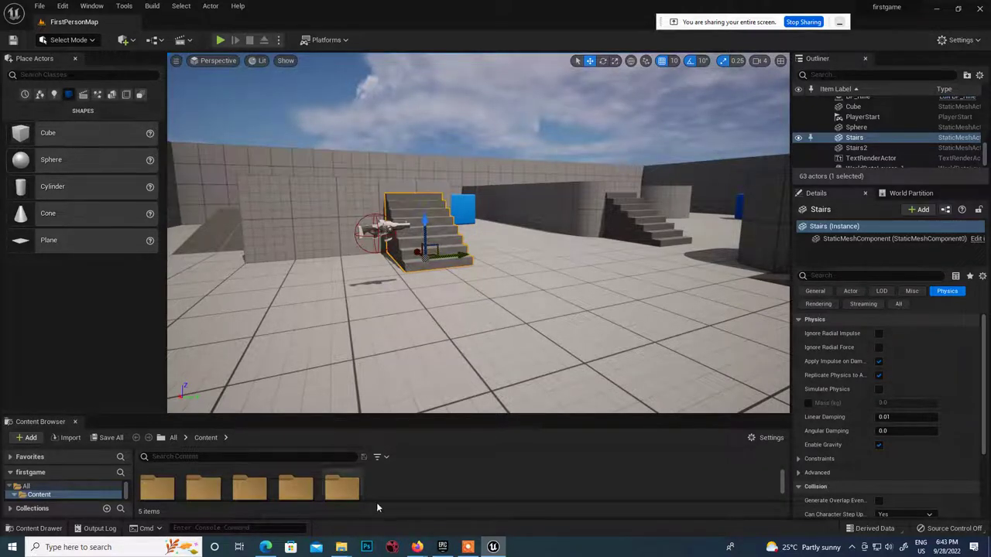
pyautogui.moveTo(418, 547)
pyautogui.click(395, 520)
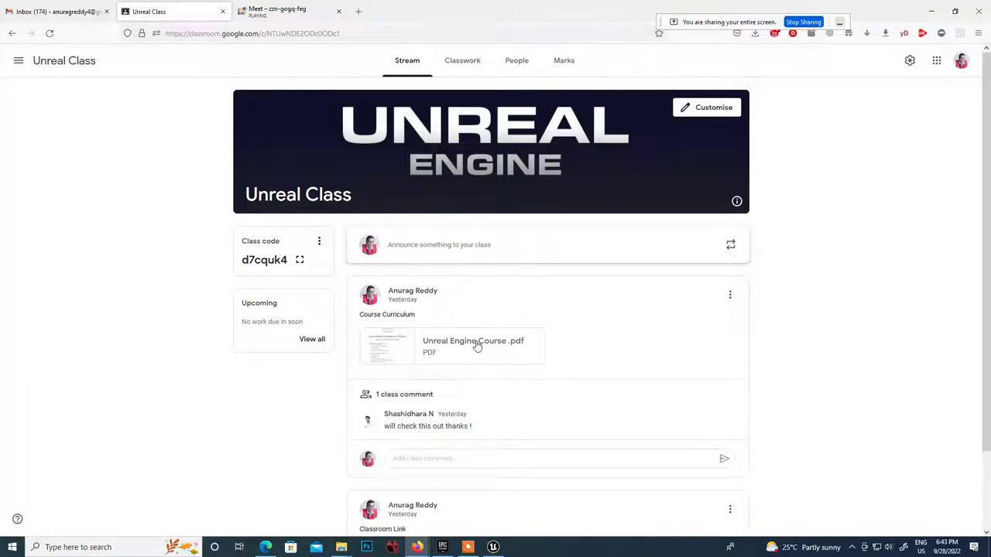
# Scroll the Unreal Class stream down to the Classroom Link post, then minimise Firefox
pyautogui.scroll(-2, 475, 347)
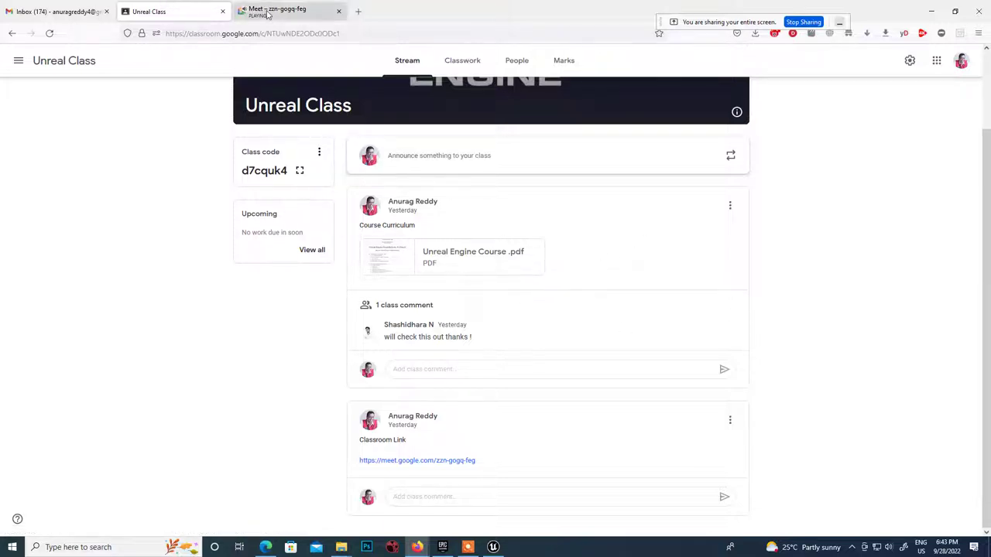
pyautogui.click(934, 11)
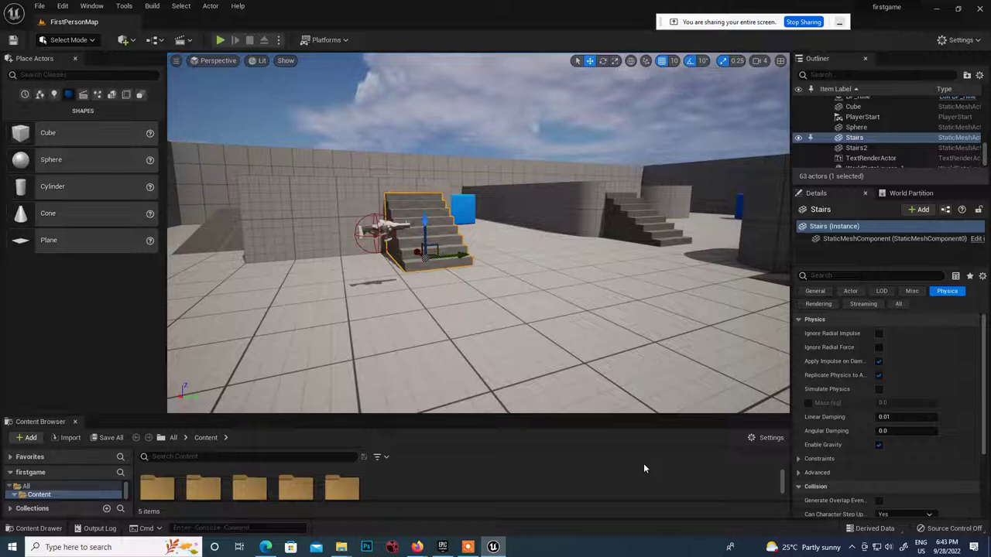
pyautogui.click(68, 439)
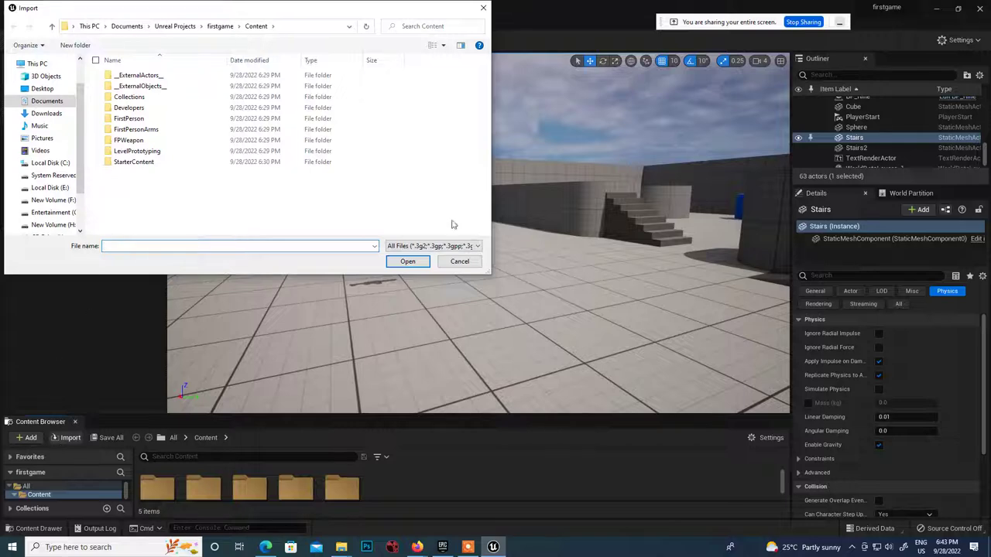
pyautogui.click(422, 246)
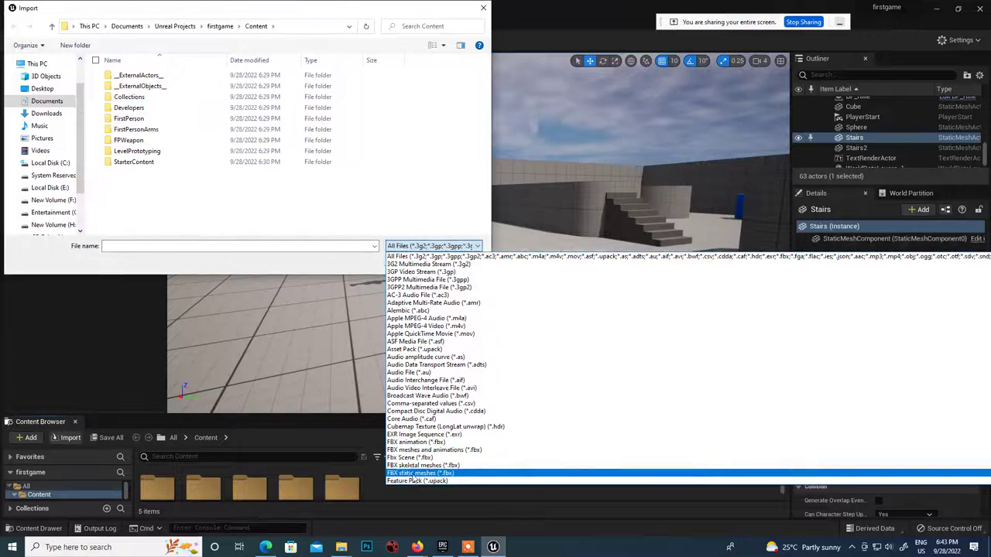
pyautogui.click(402, 154)
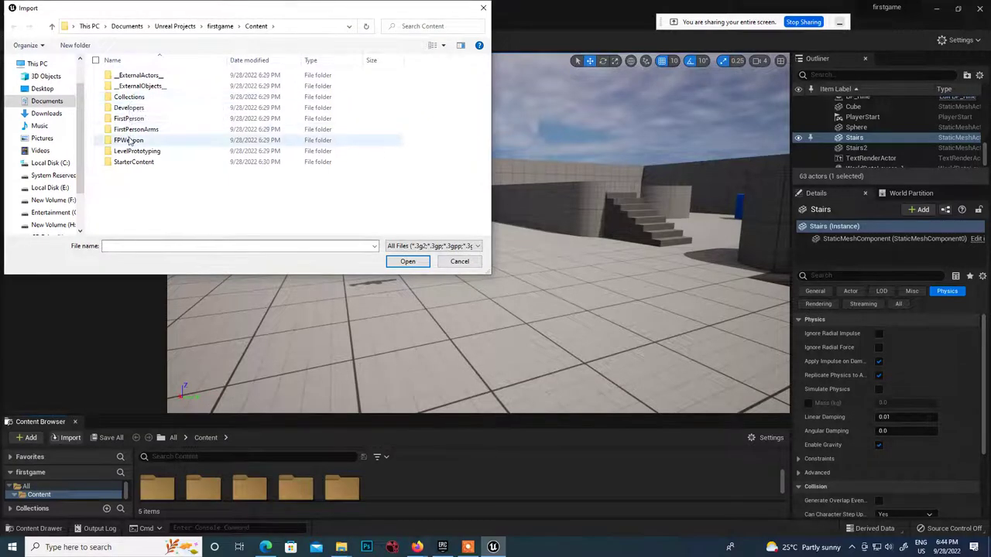
pyautogui.click(458, 261)
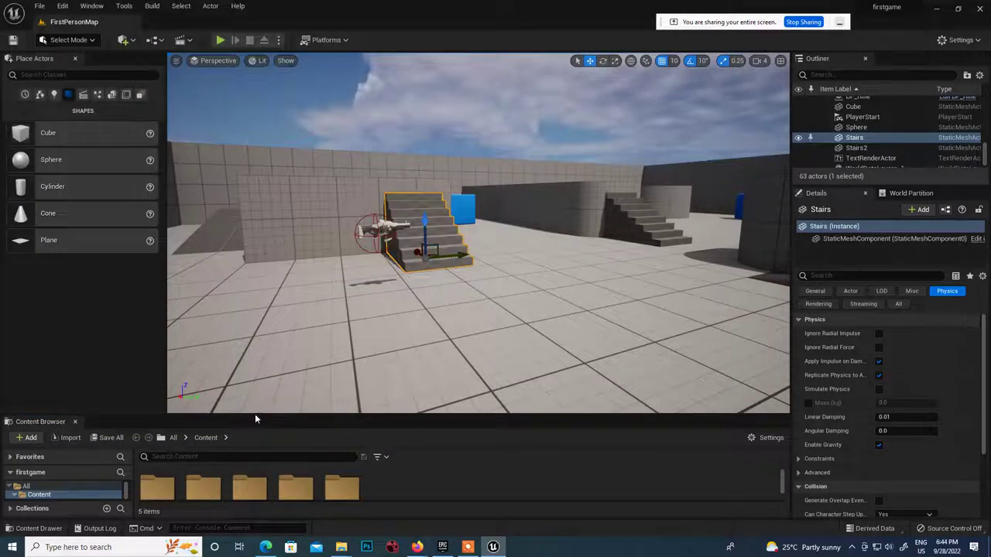
# Enlarge the Content Browser and browse StarterContent's Shapes, Props, Materials, Maps and HDRI folders
pyautogui.press('Right')
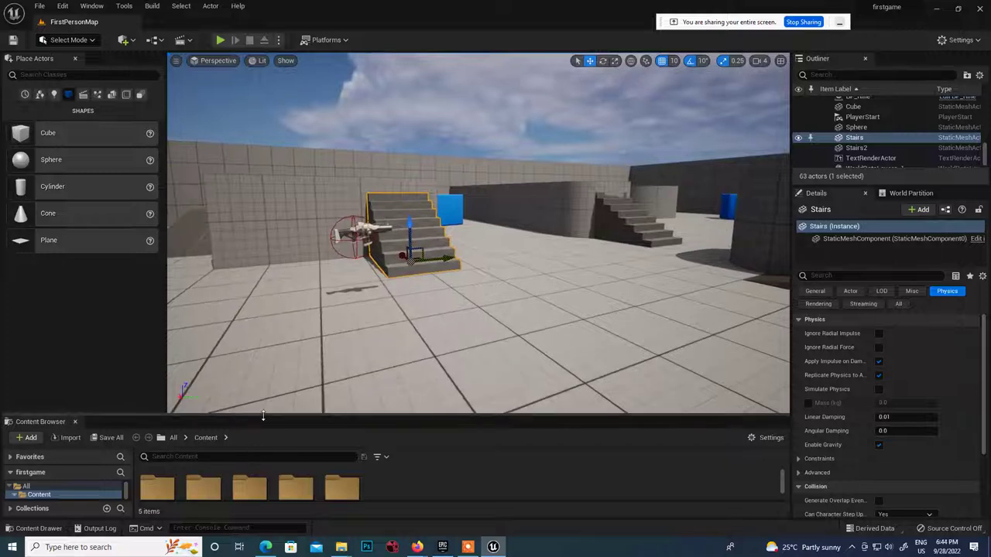
pyautogui.moveTo(264, 416); pyautogui.dragTo(263, 235)
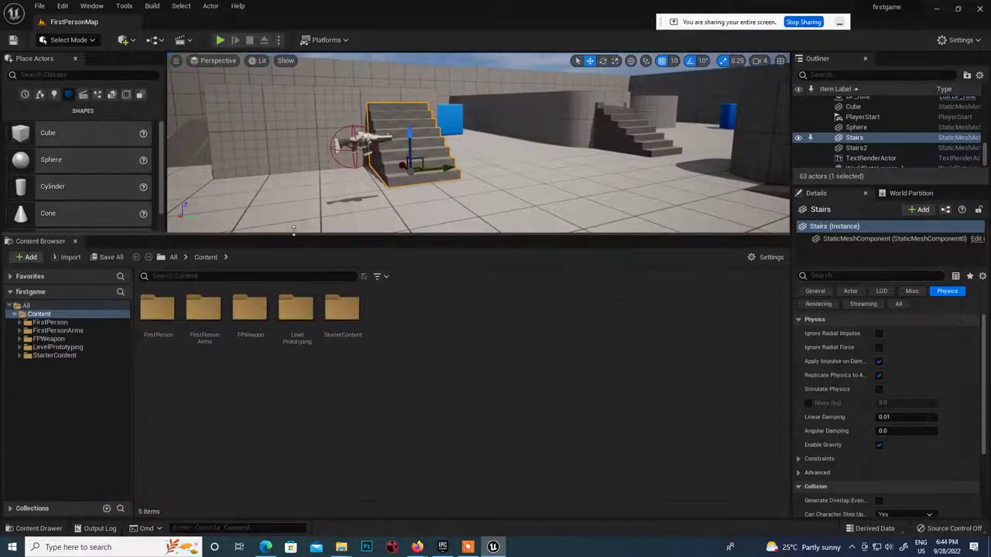
pyautogui.click(19, 357)
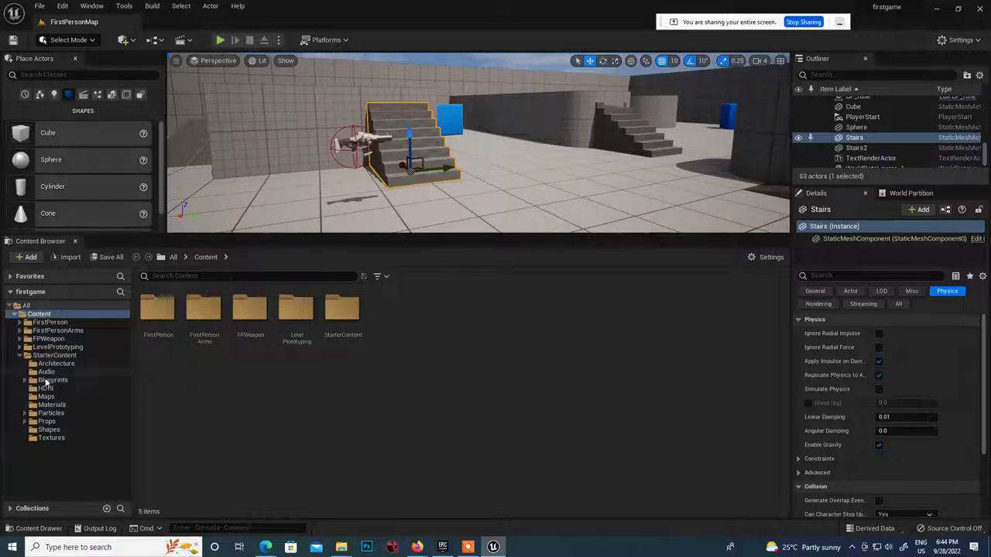
pyautogui.click(34, 431)
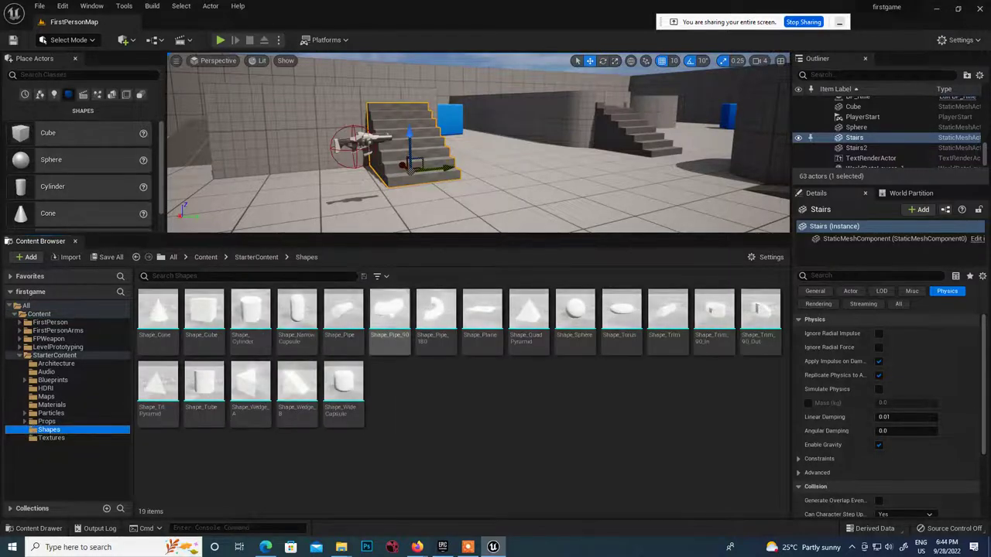
pyautogui.click(24, 422)
pyautogui.click(41, 429)
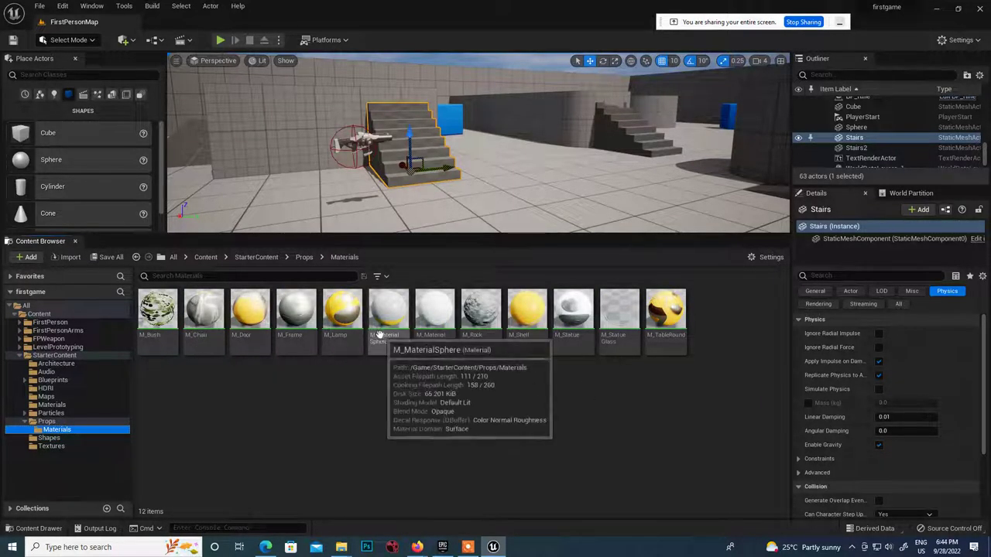
pyautogui.click(51, 405)
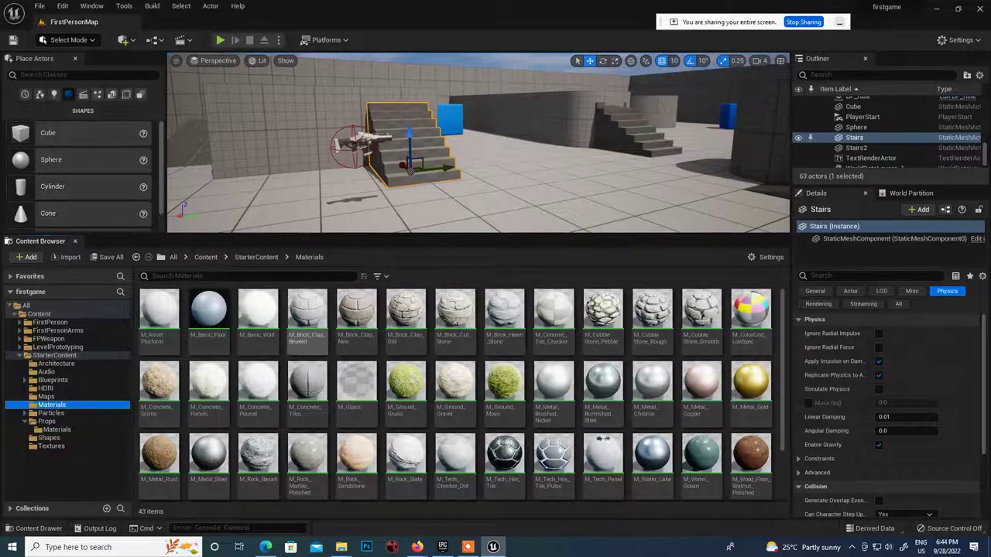
pyautogui.click(52, 398)
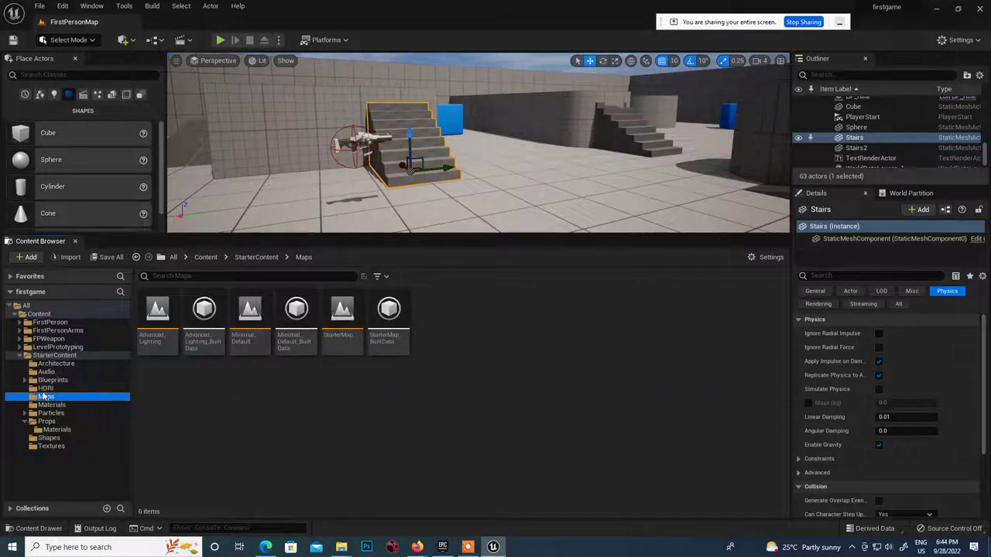
pyautogui.click(44, 388)
# Drag Blueprint_Effect_Sparks from the Blueprints folder onto the floor beside the stairs
pyautogui.click(45, 381)
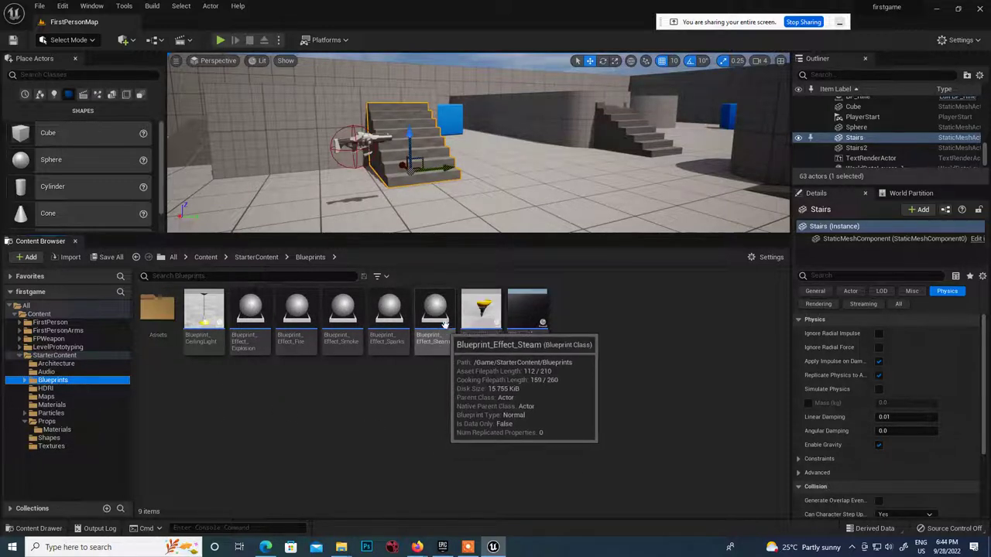
pyautogui.moveTo(383, 332)
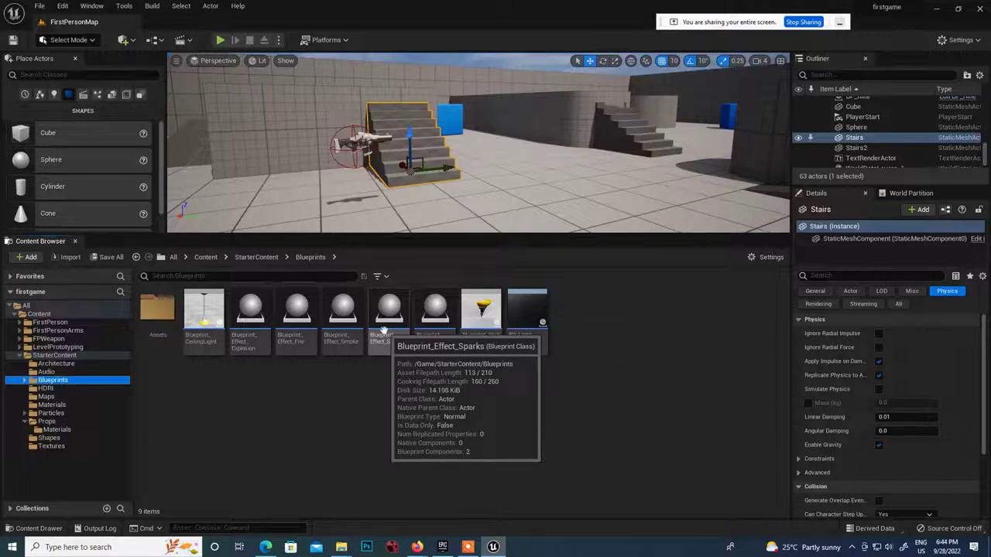
pyautogui.moveTo(385, 329); pyautogui.dragTo(512, 173)
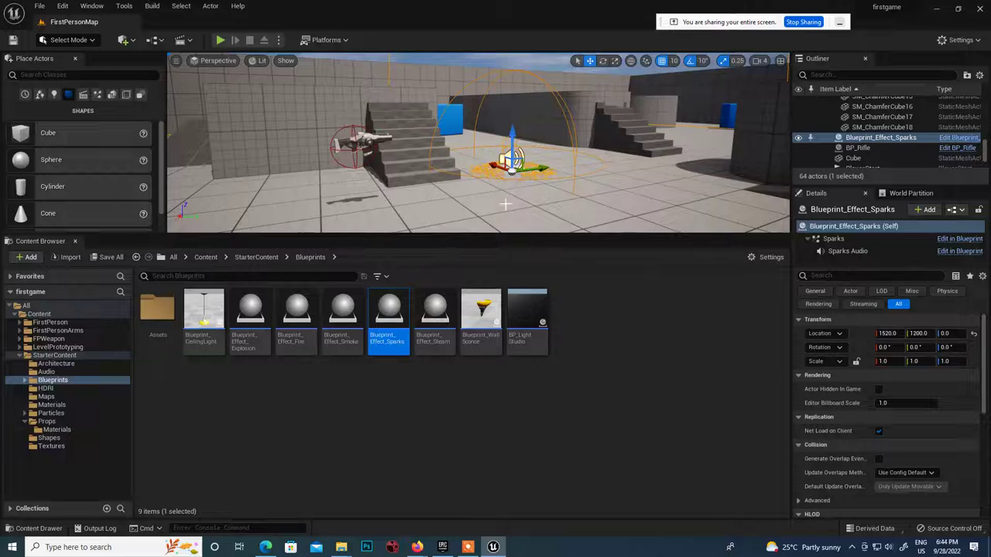
# Place a Blueprint_Effect_Fire actor near the far stairs and lower it to height 30
pyautogui.click(481, 457)
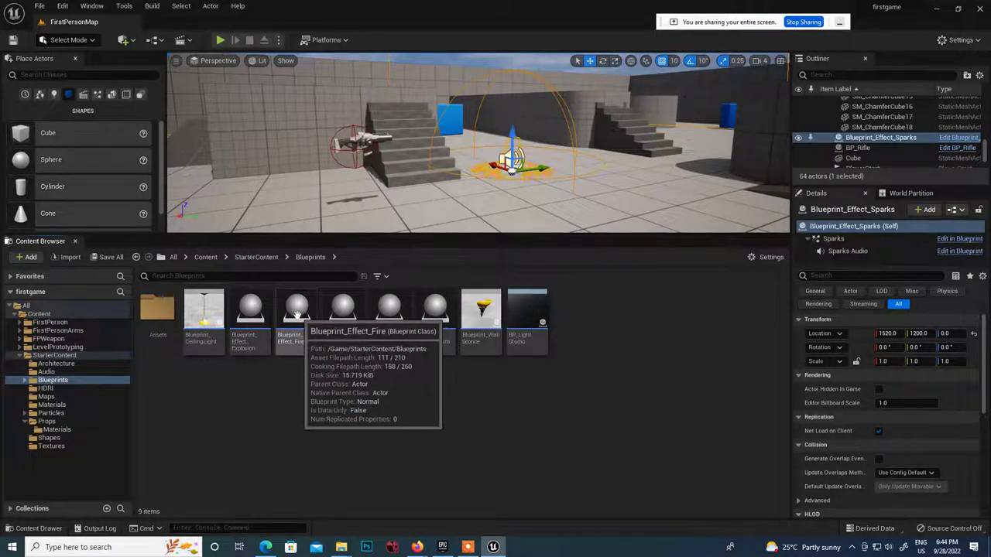
pyautogui.click(296, 313)
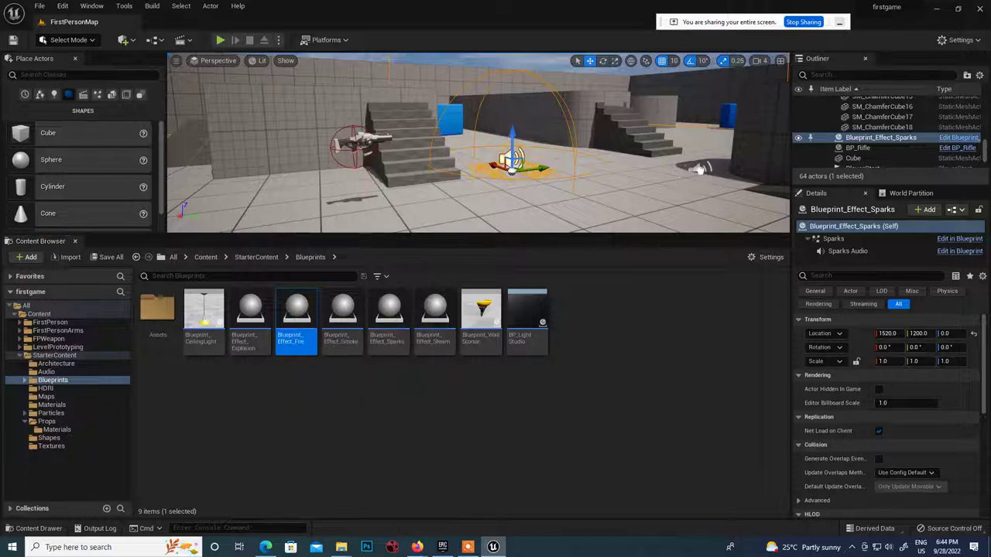
pyautogui.moveTo(702, 177); pyautogui.dragTo(701, 172)
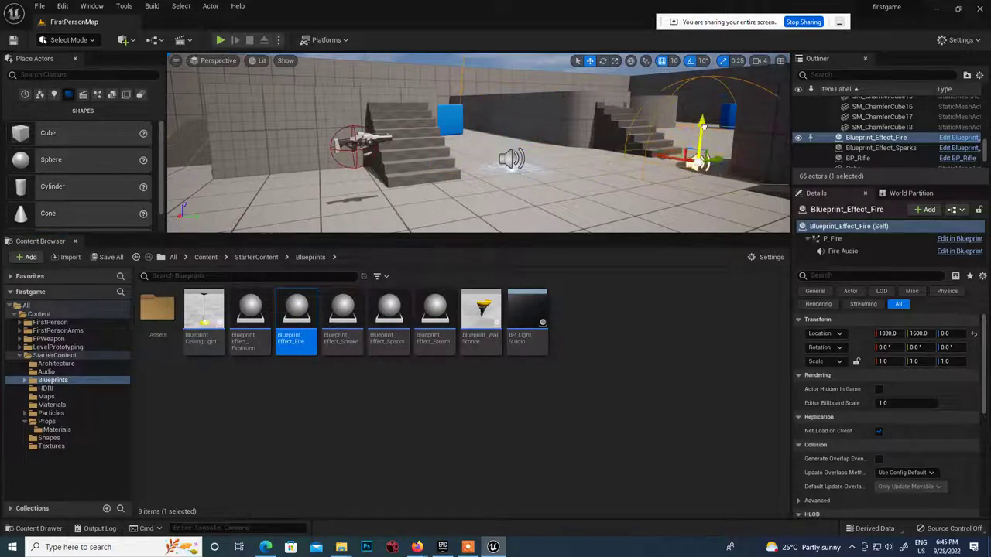
pyautogui.moveTo(705, 114); pyautogui.dragTo(702, 121)
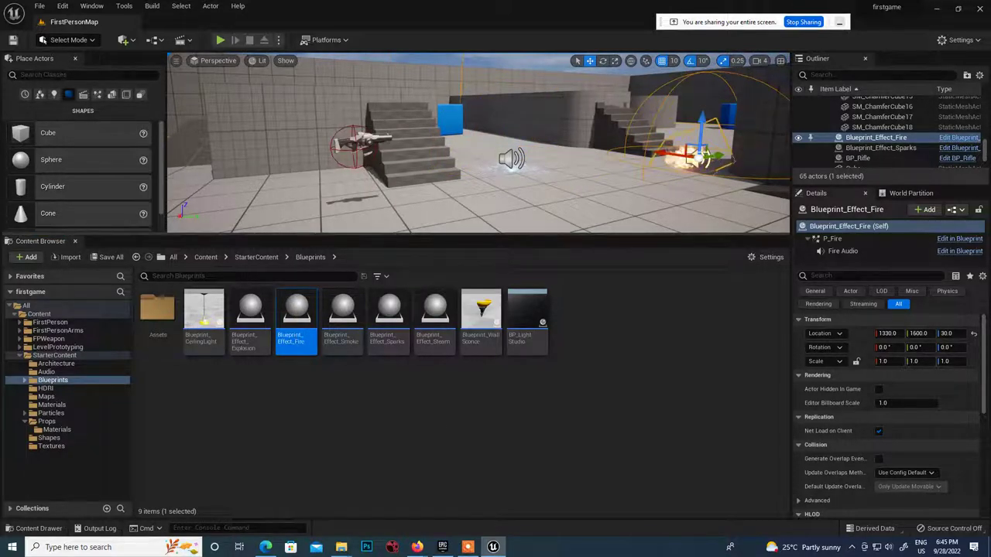
# Play-test by walking up to the fire, then stop and focus on Blueprint_Effect_Fire
pyautogui.click(222, 40)
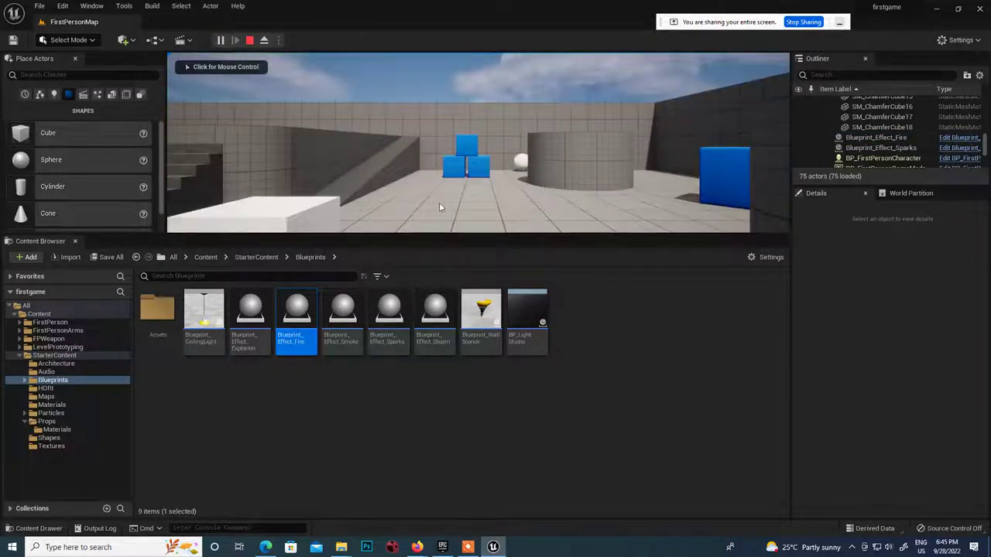
pyautogui.click(440, 208)
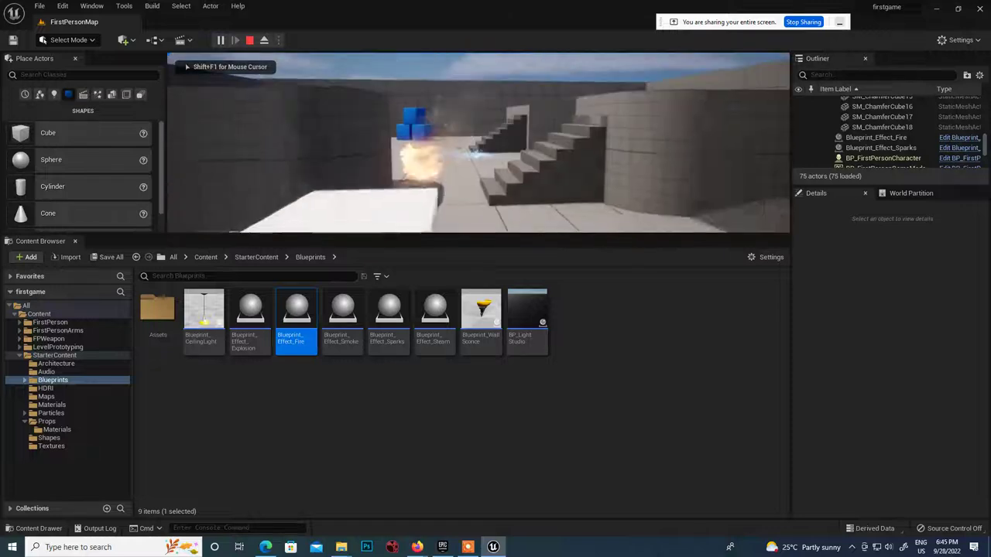
pyautogui.press('w')
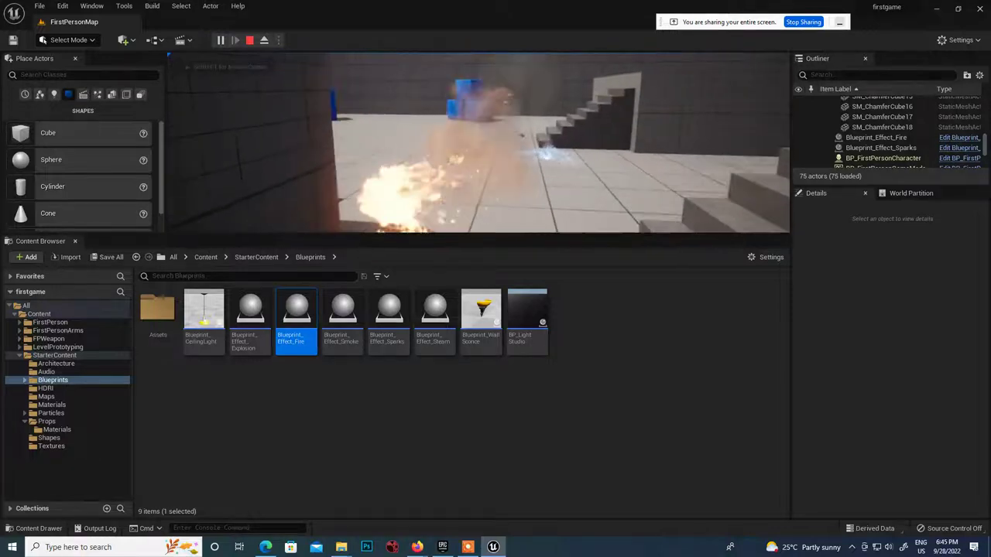
pyautogui.press('w')
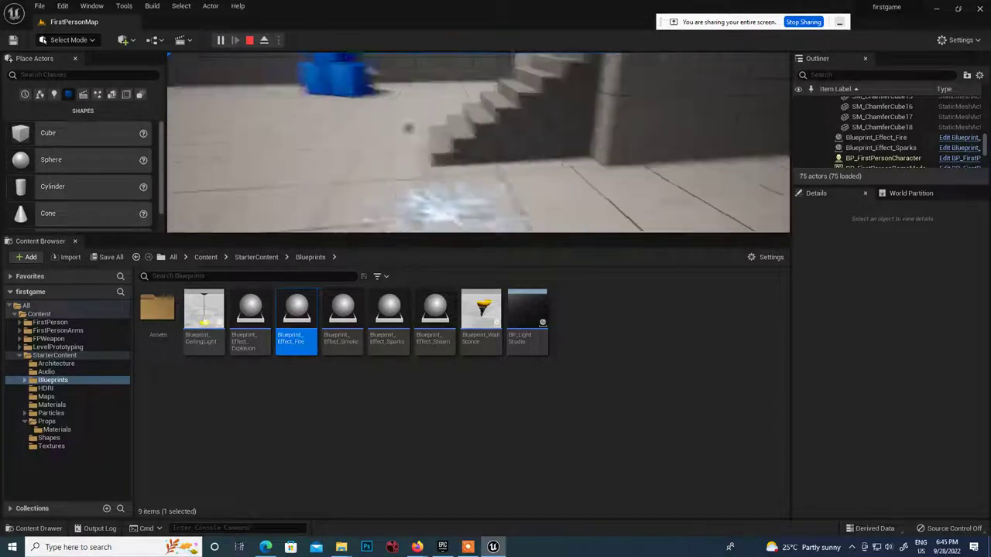
pyautogui.press('w')
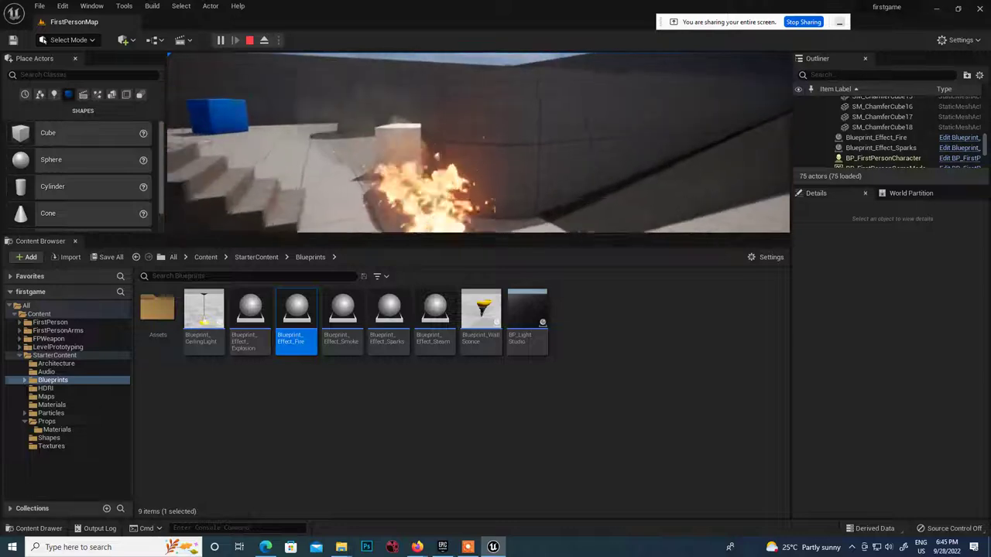
pyautogui.press('w')
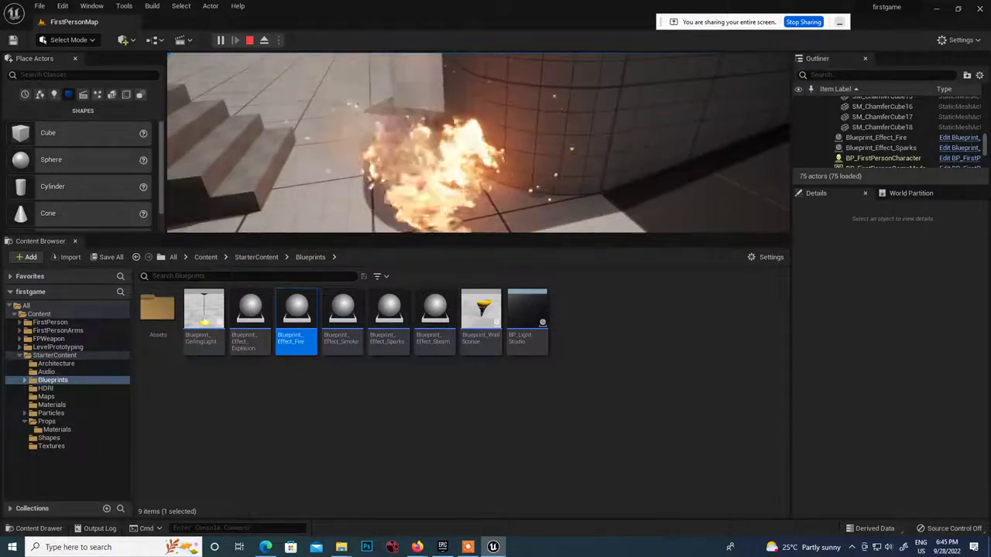
pyautogui.press('Escape')
pyautogui.press('f')
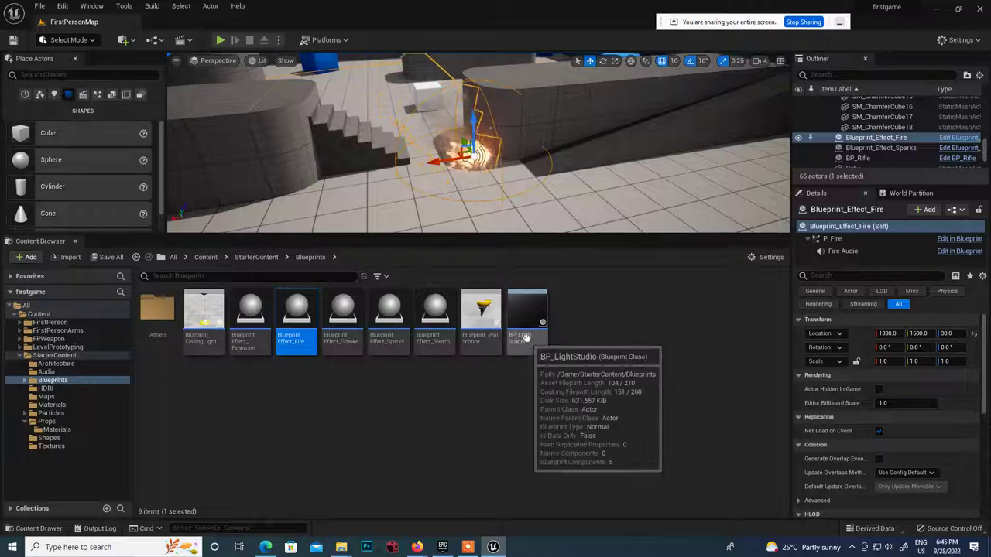
# Place Blueprint_Effect_Explosion on the floor at 940, 1310, 70 and play-test to watch it
pyautogui.click(250, 318)
pyautogui.moveTo(657, 194); pyautogui.dragTo(601, 165)
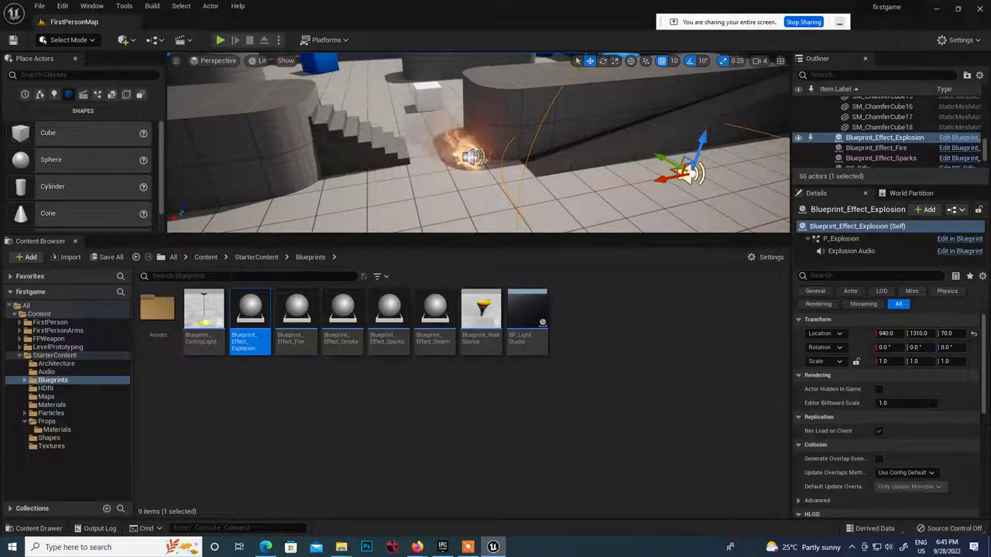
pyautogui.click(220, 39)
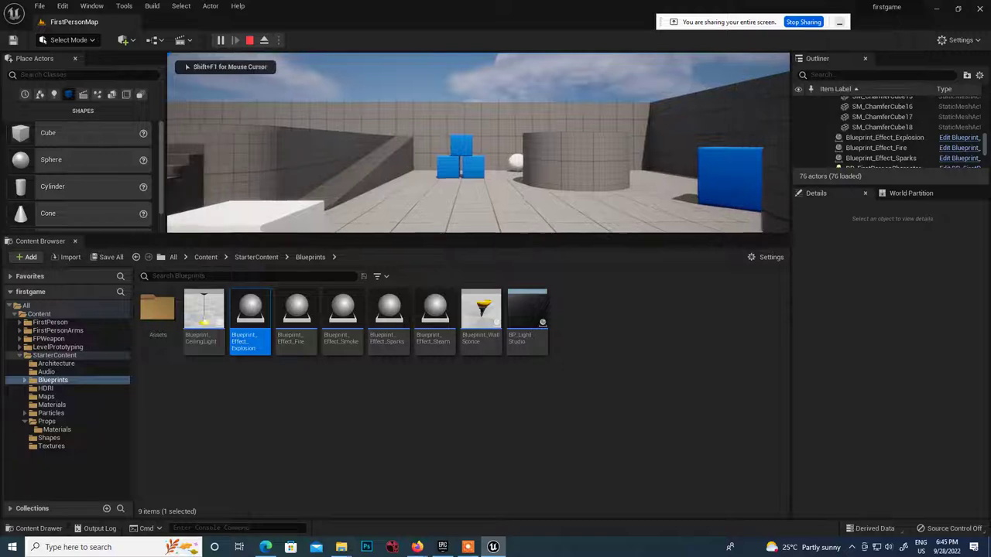
pyautogui.click(388, 195)
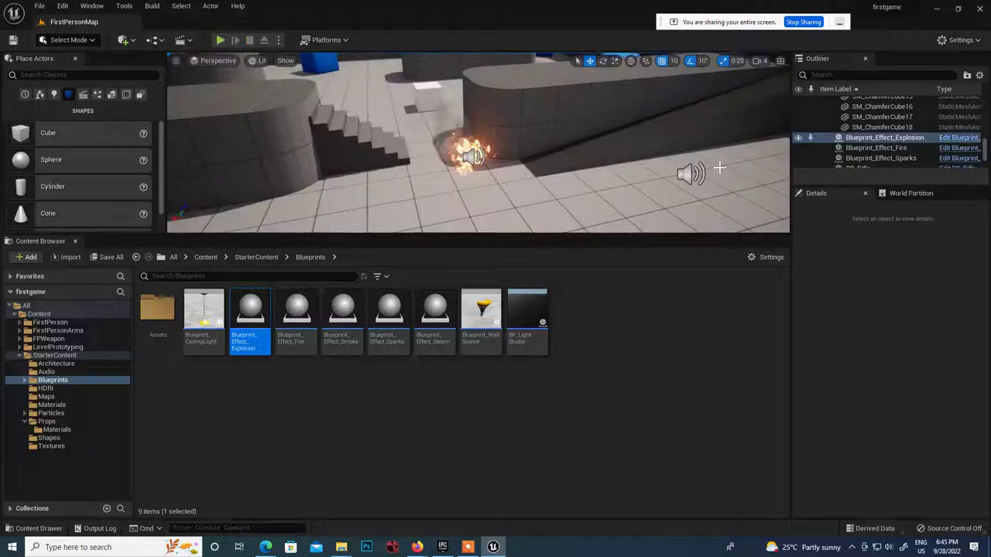
pyautogui.press('Escape')
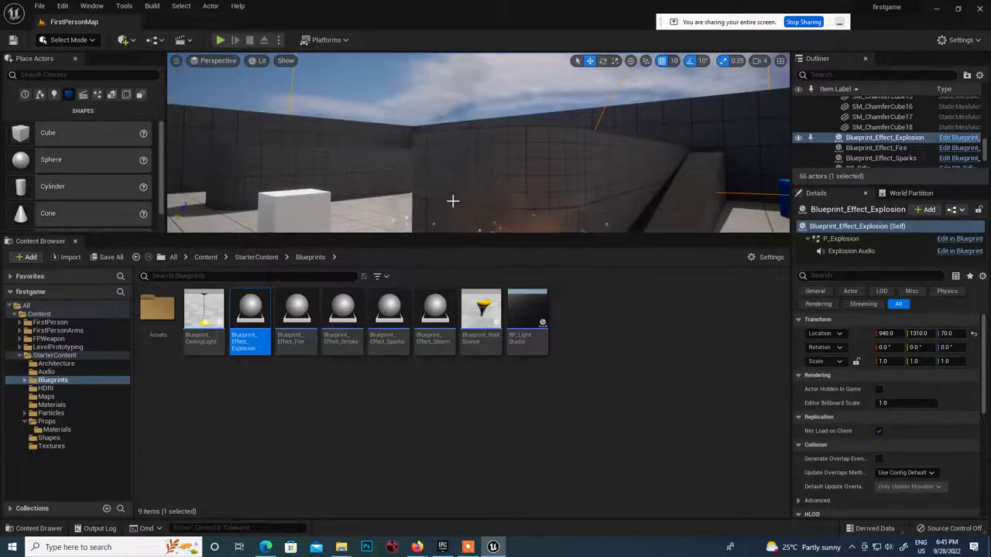
# Select the blue cube SM_ChamferCube18 near the stairs and delete it
pyautogui.moveTo(452, 201); pyautogui.dragTo(444, 169, button='right')
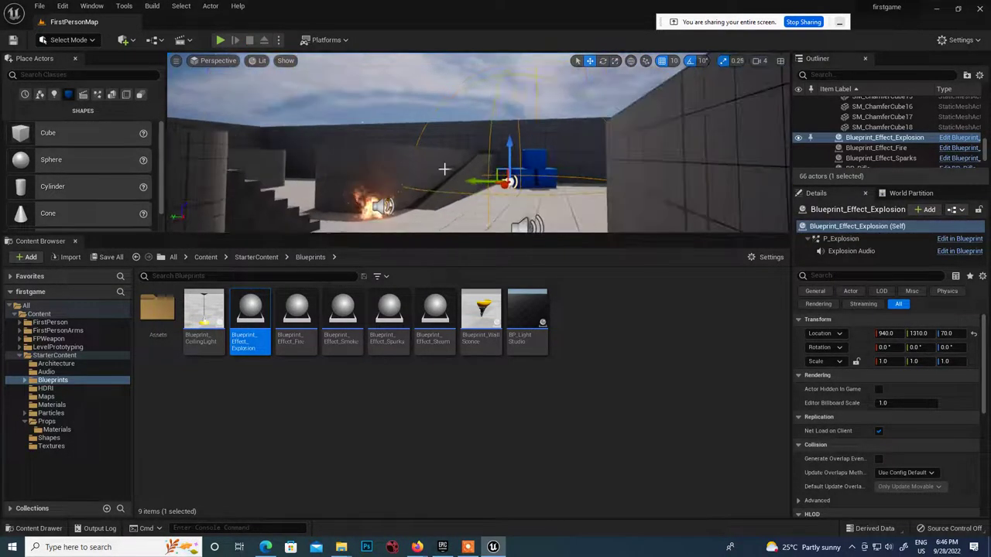
pyautogui.moveTo(445, 129)
pyautogui.mouseDown(button='right')
pyautogui.moveTo(443, 143)
pyautogui.moveTo(441, 128)
pyautogui.mouseUp(button='right')
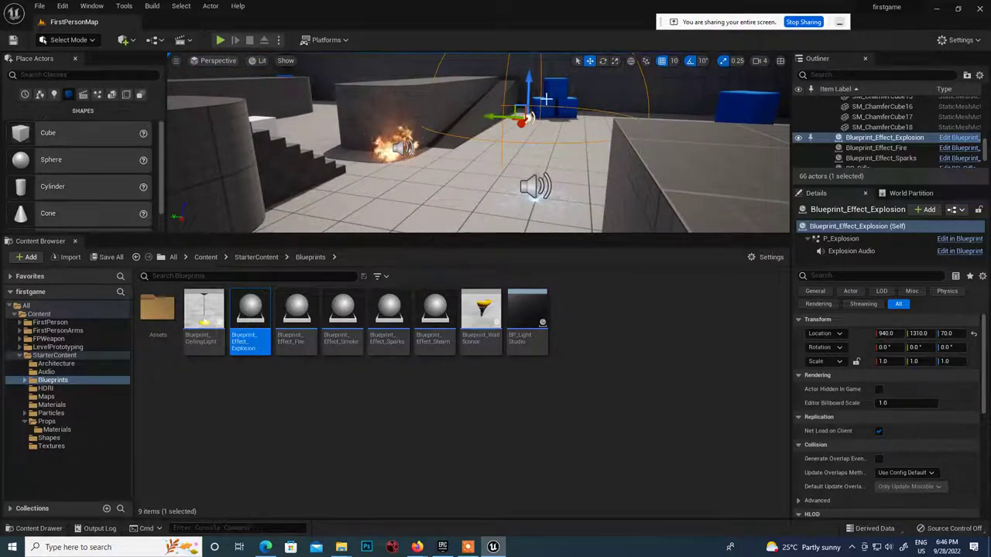
pyautogui.click(564, 85)
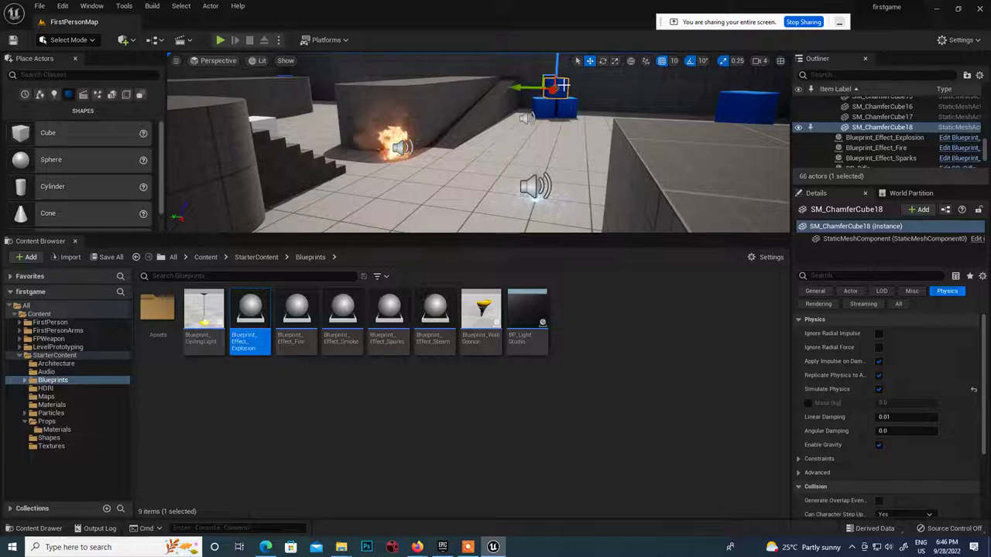
pyautogui.press('Delete')
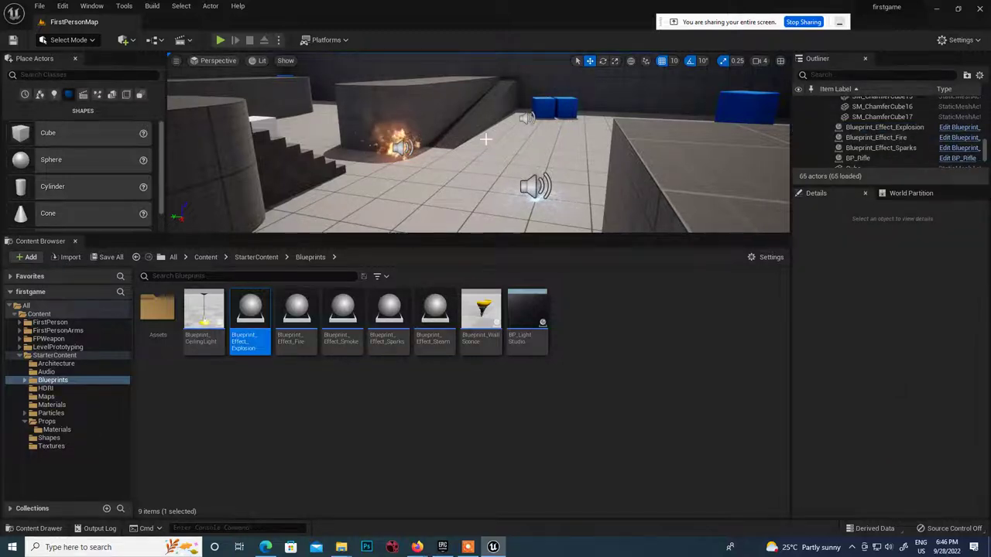
# Restore the deleted SM_ChamferCube18 using the Undo History and Ctrl+Z
pyautogui.click(61, 9)
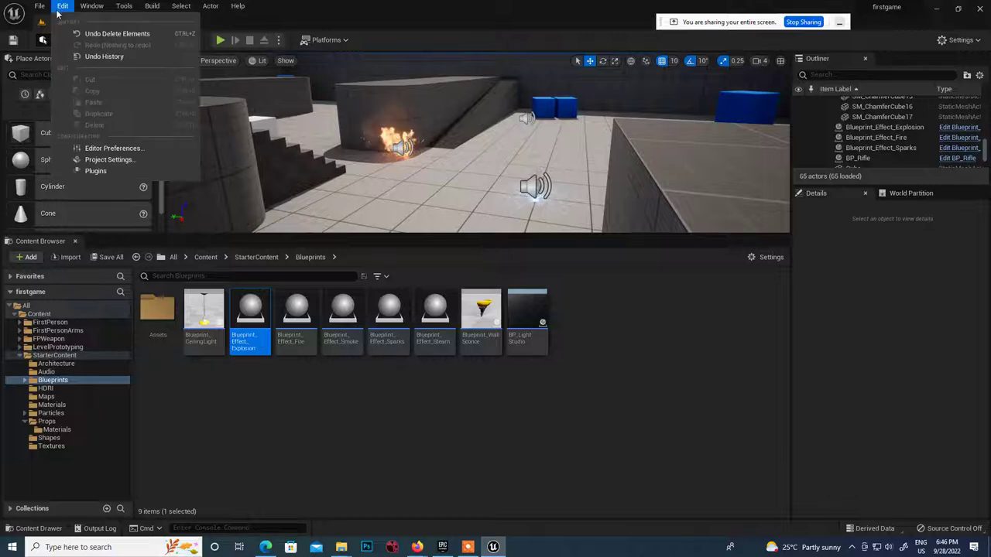
pyautogui.click(105, 57)
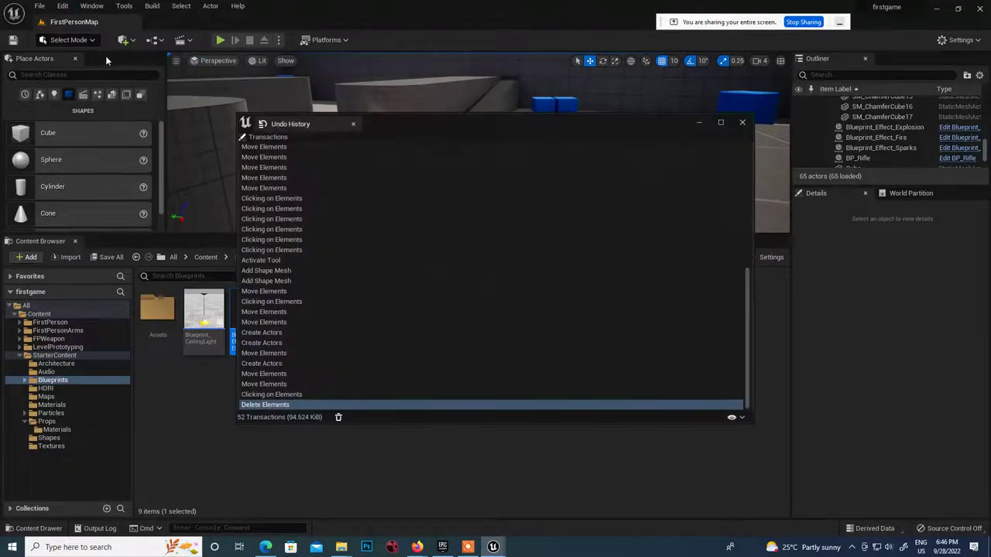
pyautogui.scroll(-3, 277, 297)
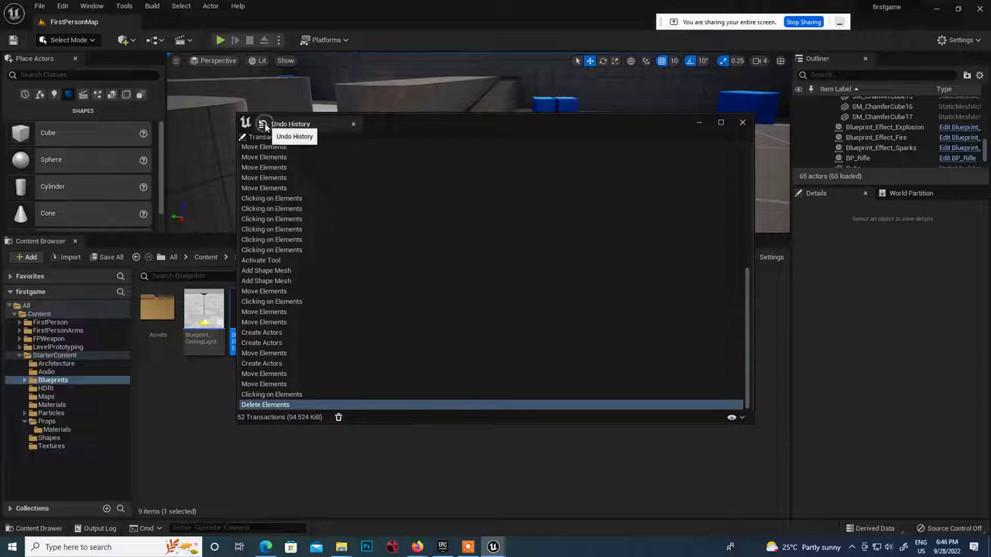
pyautogui.click(279, 406)
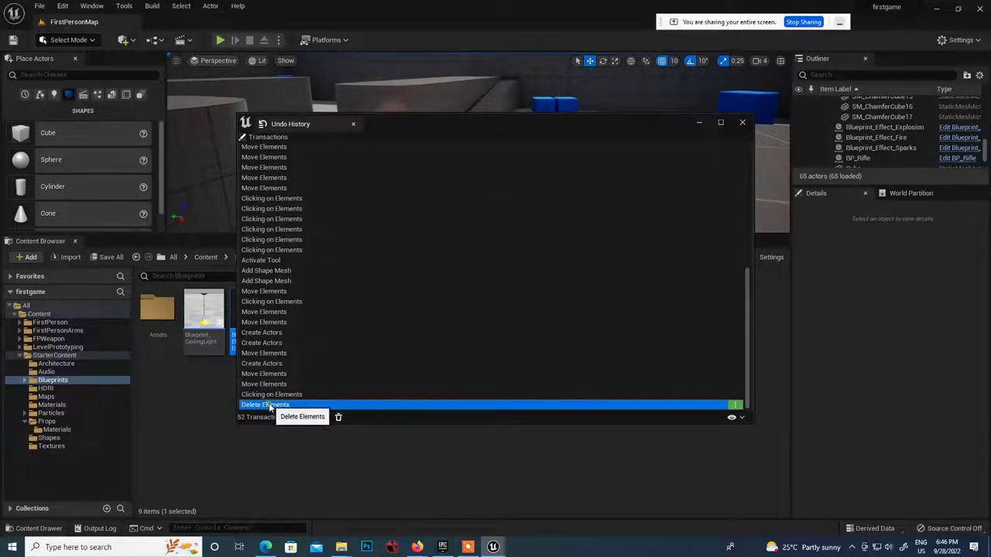
pyautogui.click(741, 123)
pyautogui.hotkey('ctrl', 'z')
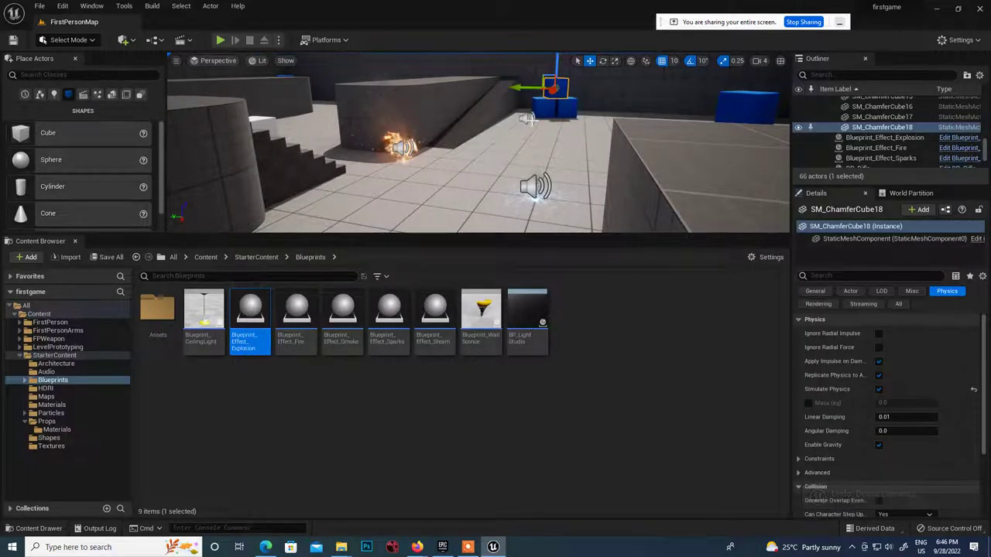
# Alt-drag the cube to add copies SM_ChamferCube19 through SM_ChamferCube24 beside it
pyautogui.click(63, 6)
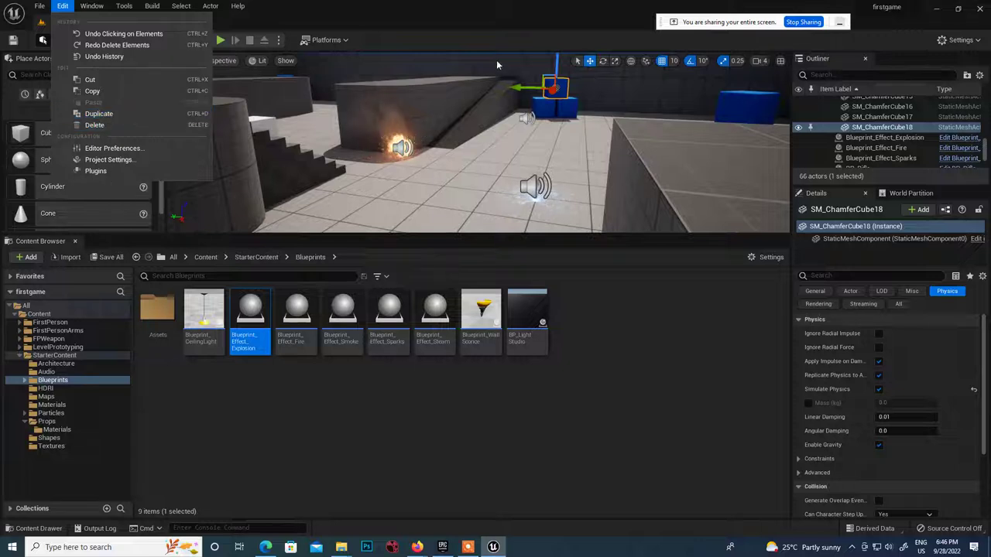
pyautogui.click(521, 88)
pyautogui.keyDown('alt'); pyautogui.moveTo(520, 88); pyautogui.dragTo(475, 140); pyautogui.keyUp('alt')
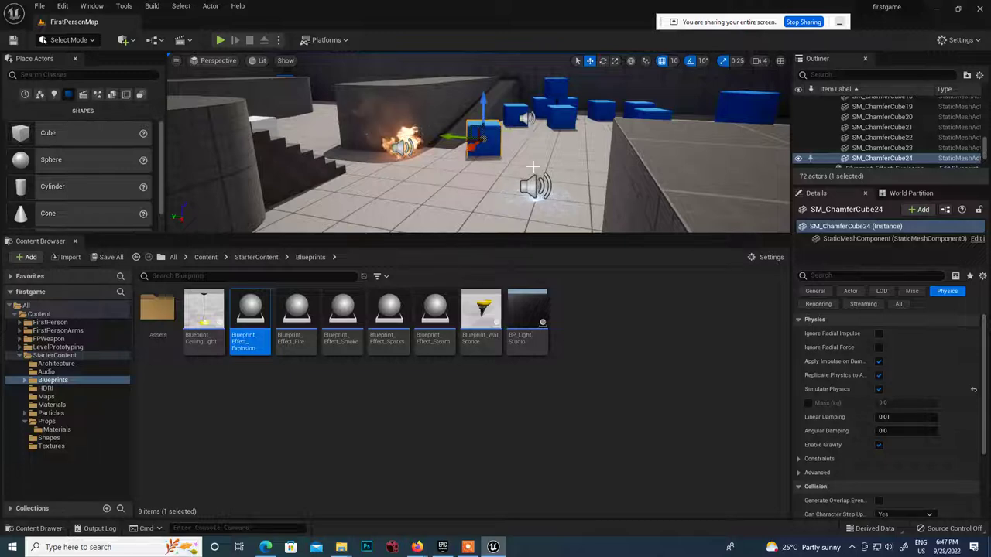
# Slide a blue cube further back across the floor, orbit to an overview, and select grey block SM_Cube4
pyautogui.moveTo(530, 167); pyautogui.dragTo(573, 172, button='right')
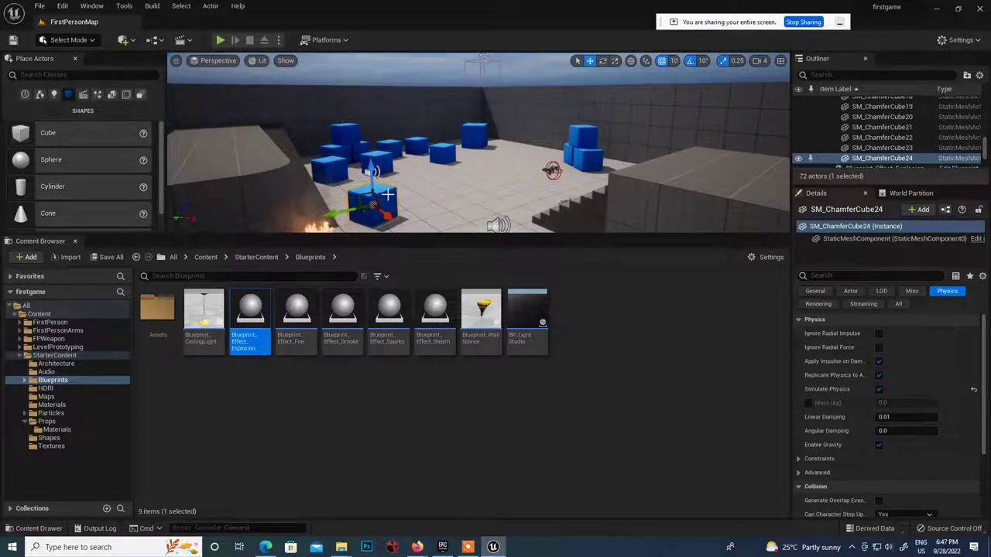
pyautogui.moveTo(384, 205); pyautogui.dragTo(496, 217)
pyautogui.scroll(-6, 682, 186)
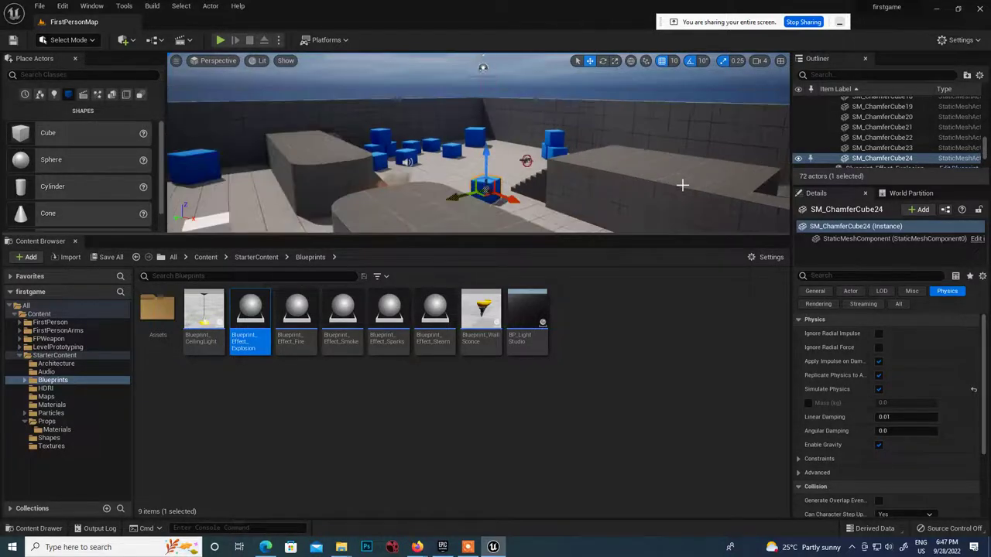
pyautogui.keyDown('alt'); pyautogui.moveTo(482, 64); pyautogui.dragTo(507, 112); pyautogui.keyUp('alt')
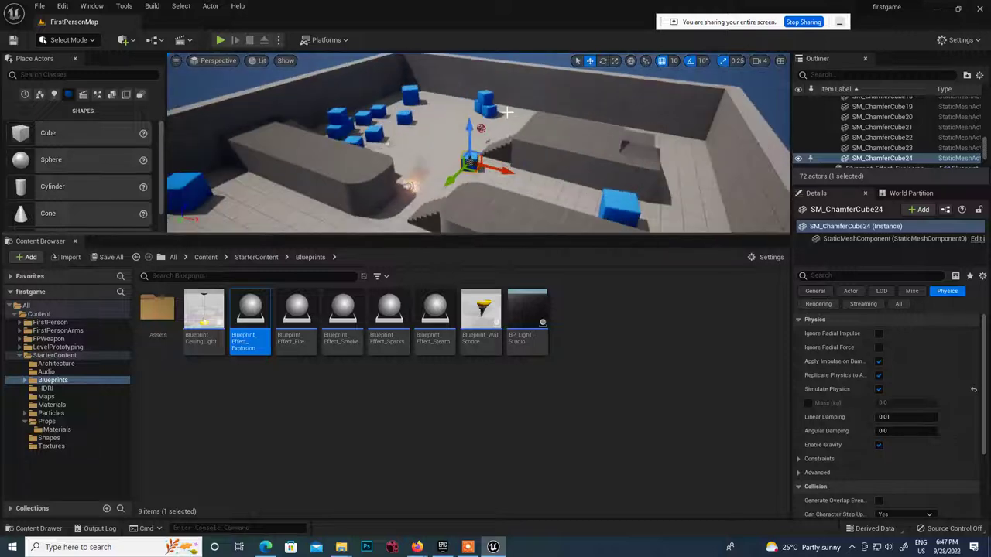
pyautogui.click(568, 145)
# Delete SM_Cube4, two raised grey blocks, ramp SM_Ramp2, SM_Cube16 and the quarter-cylinder piece
pyautogui.press('Delete')
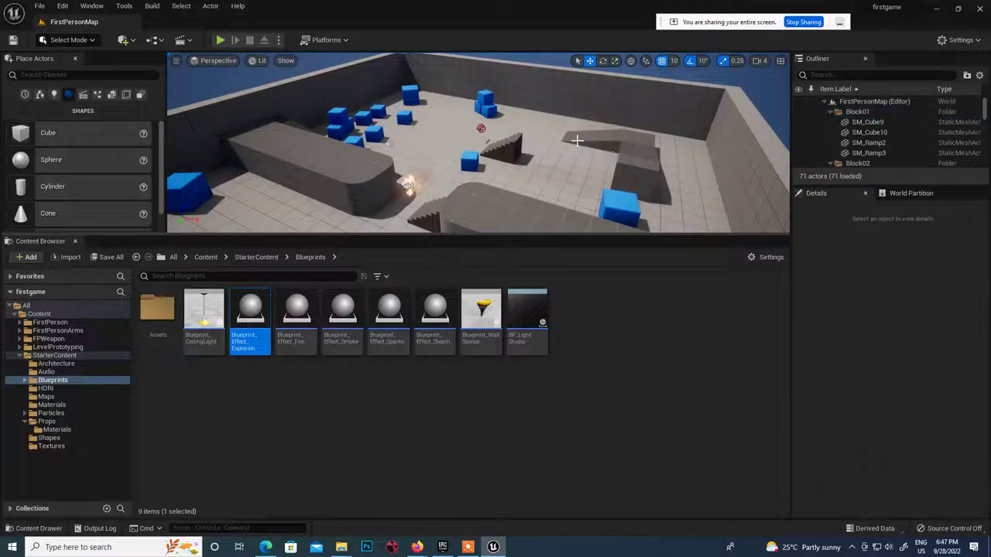
pyautogui.click(639, 159)
pyautogui.press('Delete')
pyautogui.click(638, 148)
pyautogui.press('Delete')
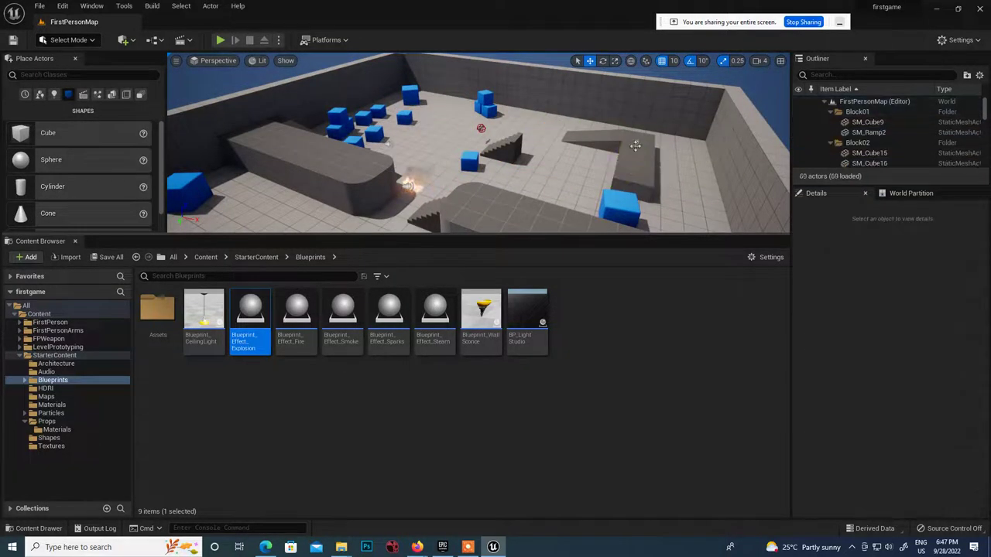
pyautogui.click(607, 136)
pyautogui.press('Delete')
pyautogui.click(498, 212)
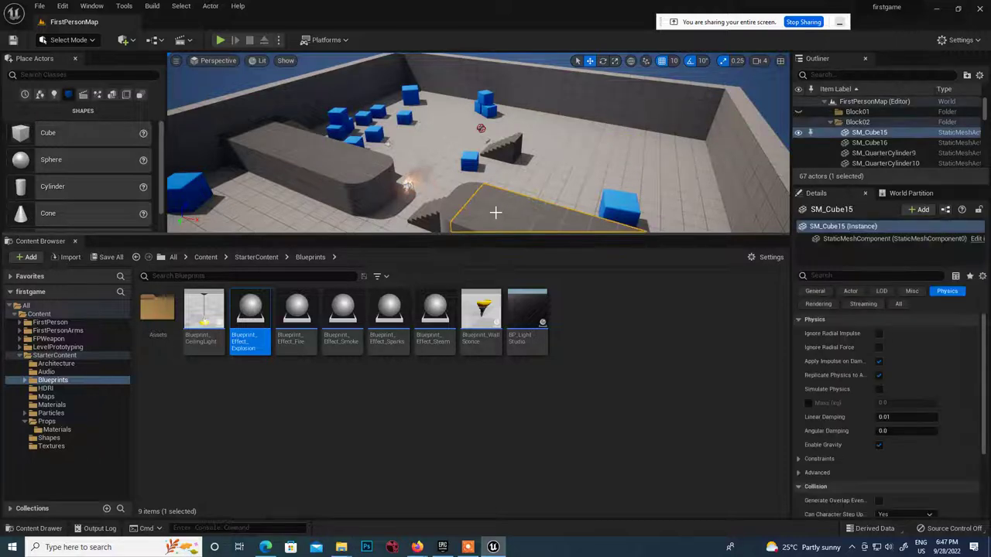
pyautogui.press('Delete')
pyautogui.click(455, 209)
pyautogui.press('Delete')
# Delete two more grey meshes, the Stairs piece, the long block, the angled piece, SM_Cube12 and the last block
pyautogui.click(471, 198)
pyautogui.press('Delete')
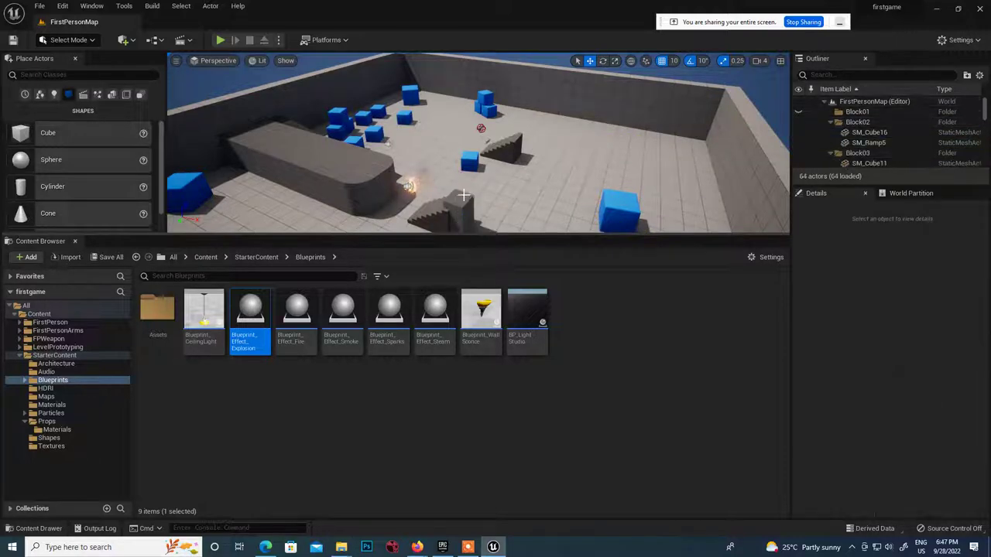
pyautogui.click(474, 194)
pyautogui.press('Delete')
pyautogui.click(507, 145)
pyautogui.press('Delete')
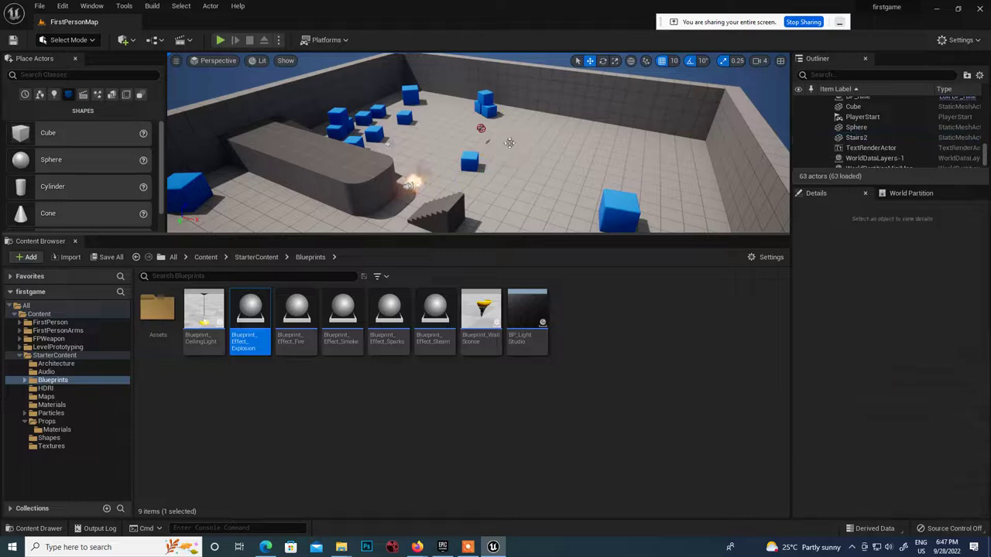
pyautogui.click(347, 165)
pyautogui.press('Delete')
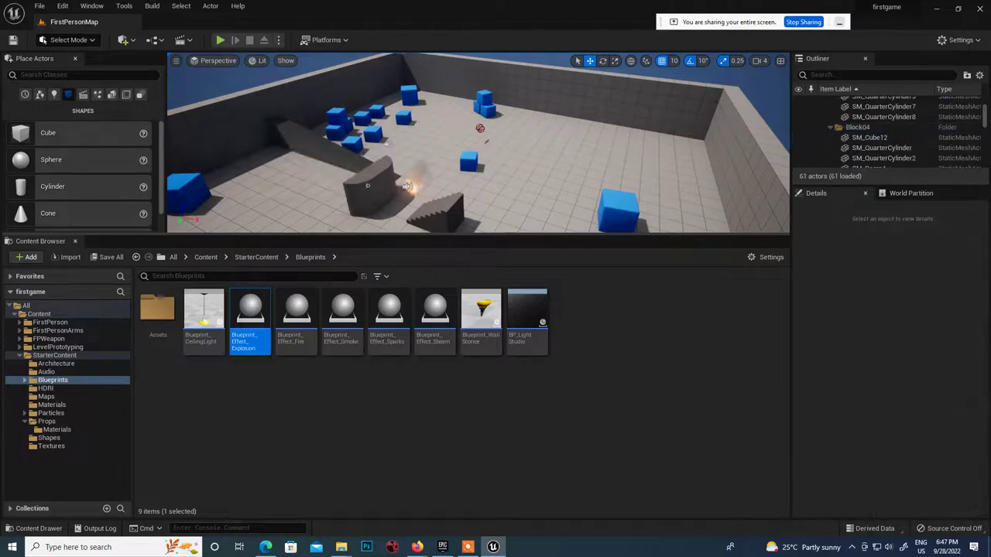
pyautogui.click(367, 185)
pyautogui.press('Delete')
pyautogui.click(373, 182)
pyautogui.press('Delete')
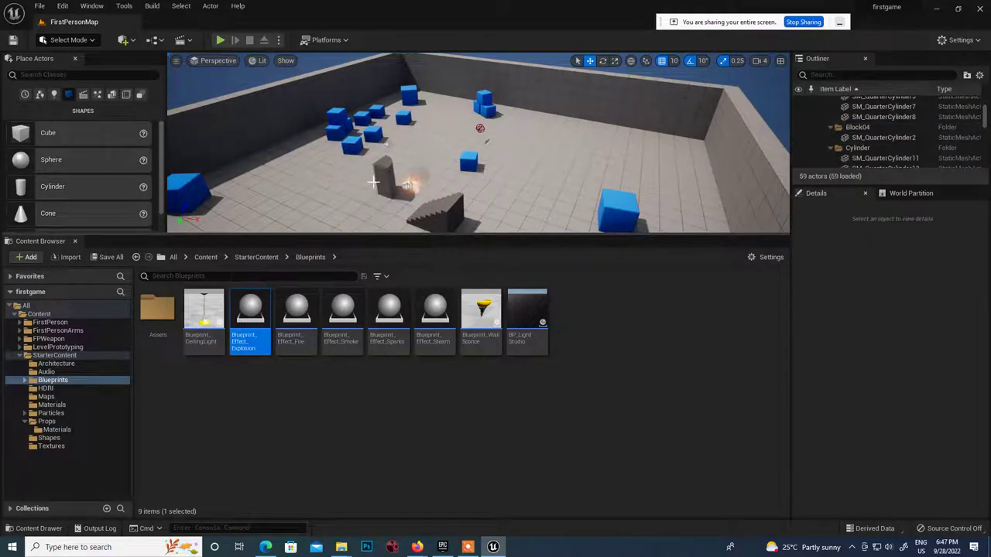
pyautogui.click(382, 172)
pyautogui.press('Delete')
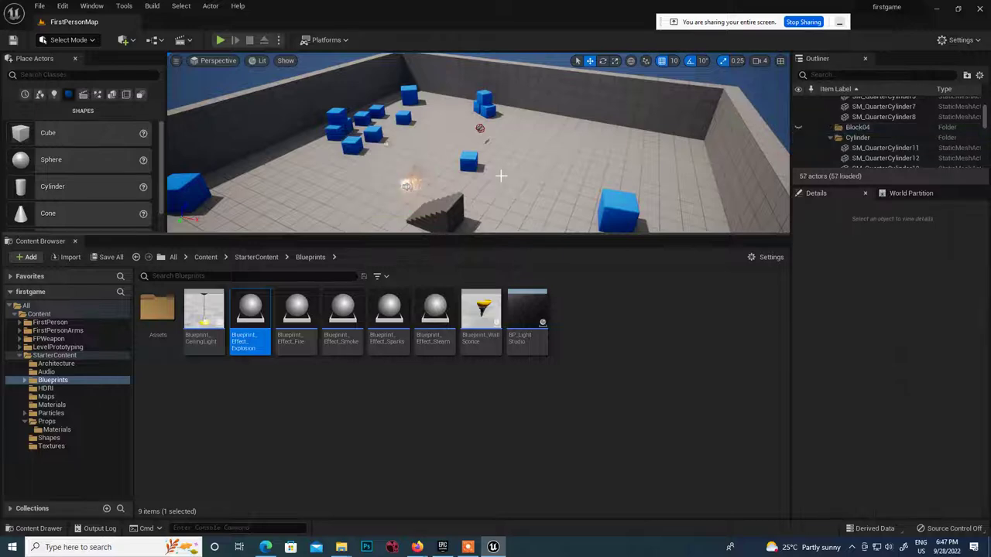
# Restore and re-maximize the editor window, then orbit the camera to overlook the level
pyautogui.click(958, 8)
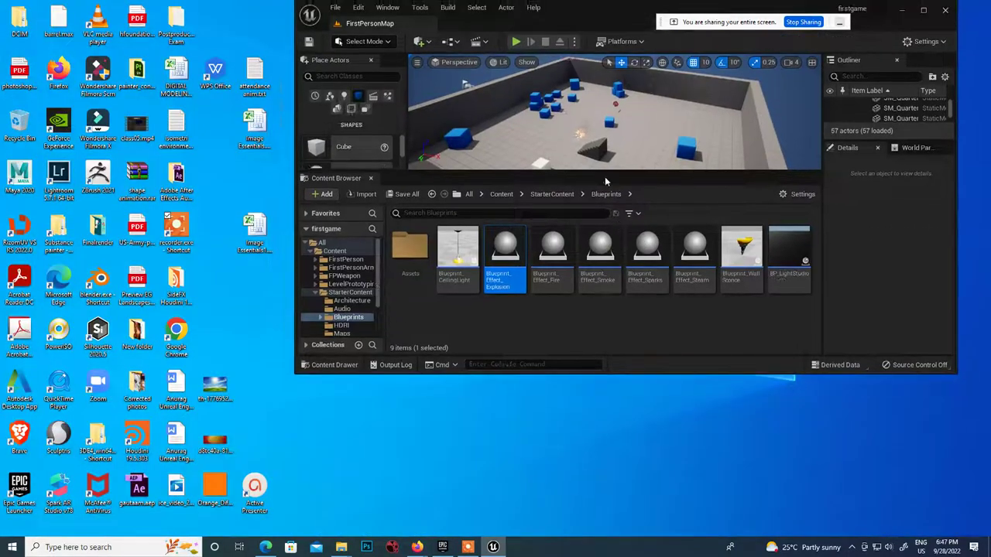
pyautogui.click(923, 10)
pyautogui.moveTo(728, 121); pyautogui.dragTo(678, 138, button='right')
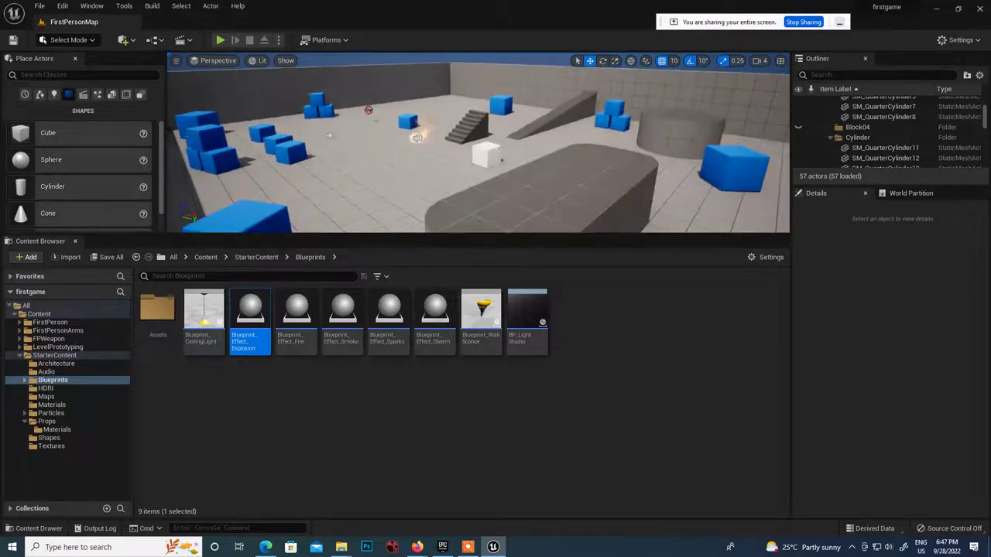
# Play-test the level with the Play button, then again with Alt+P, and fly toward the stairs
pyautogui.click(220, 40)
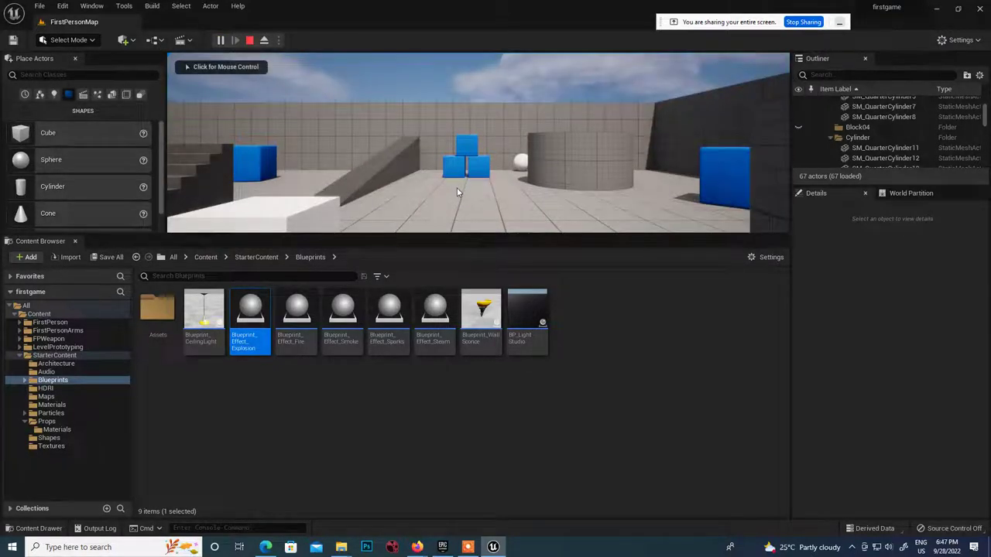
pyautogui.click(249, 41)
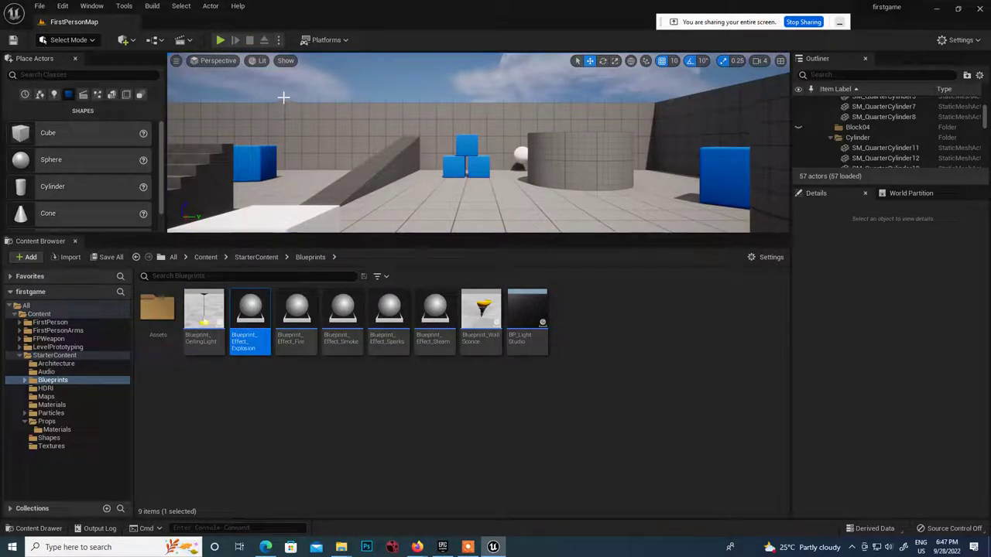
pyautogui.hotkey('alt', 'p')
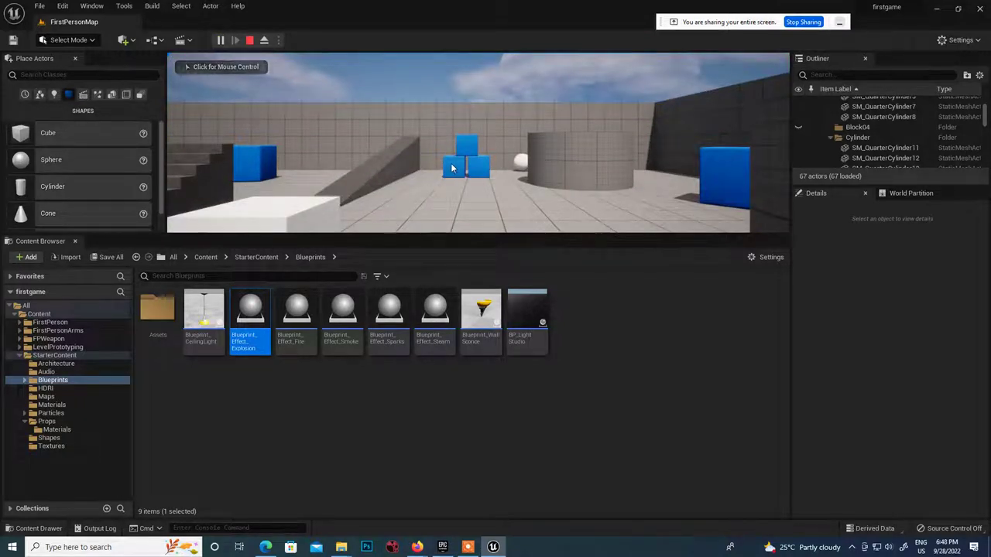
pyautogui.press('Escape')
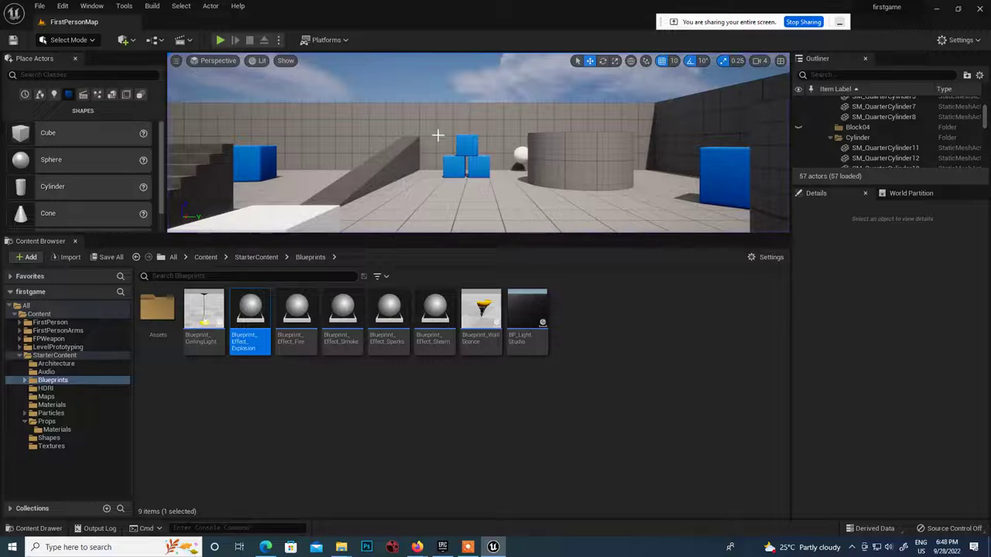
pyautogui.moveTo(438, 135)
pyautogui.mouseDown(button='right')
pyautogui.moveTo(402, 155)
pyautogui.moveTo(457, 151)
pyautogui.moveTo(422, 142)
pyautogui.moveTo(673, 80)
pyautogui.mouseUp(button='right')
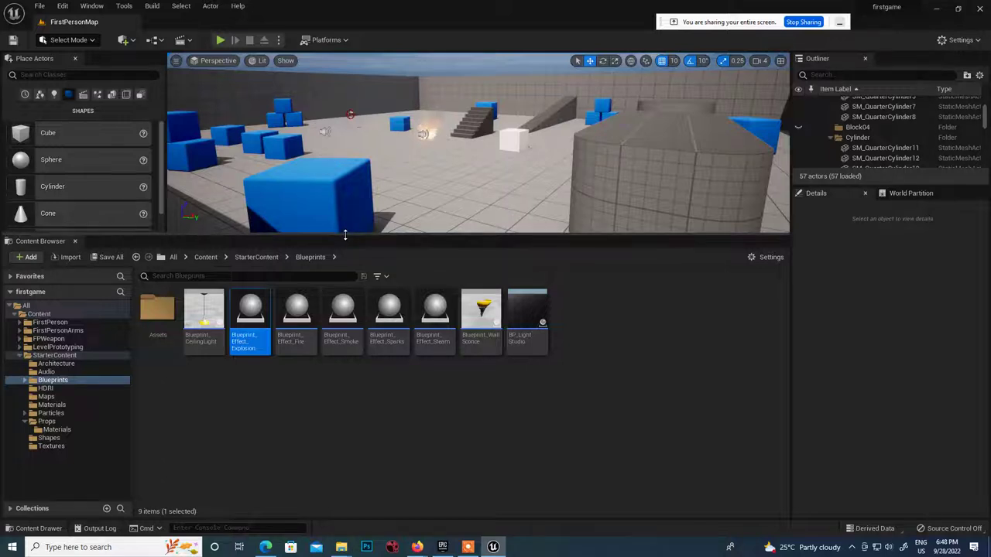
# Drag the splitter down so the level viewport covers more of the Content Browser
pyautogui.moveTo(345, 235); pyautogui.dragTo(364, 311)
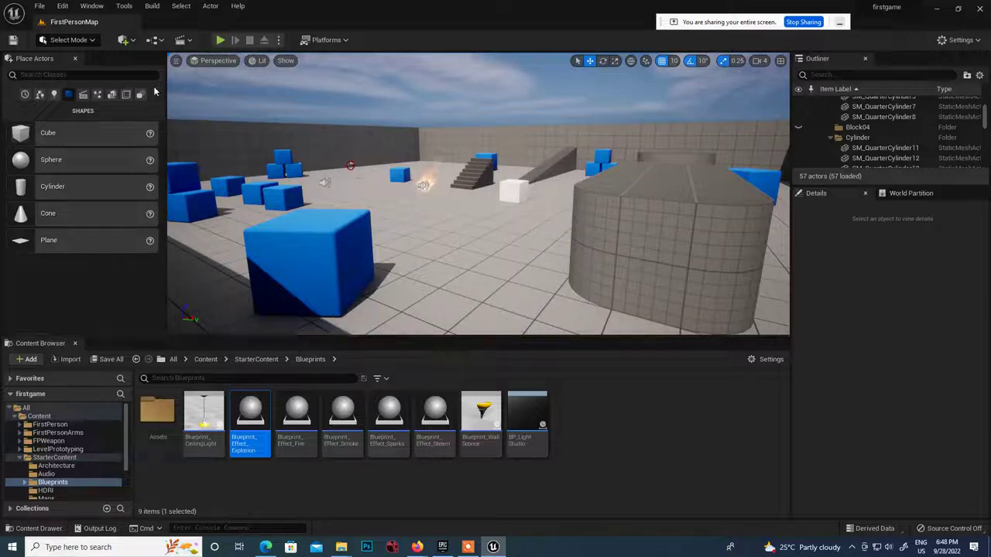
pyautogui.click(39, 6)
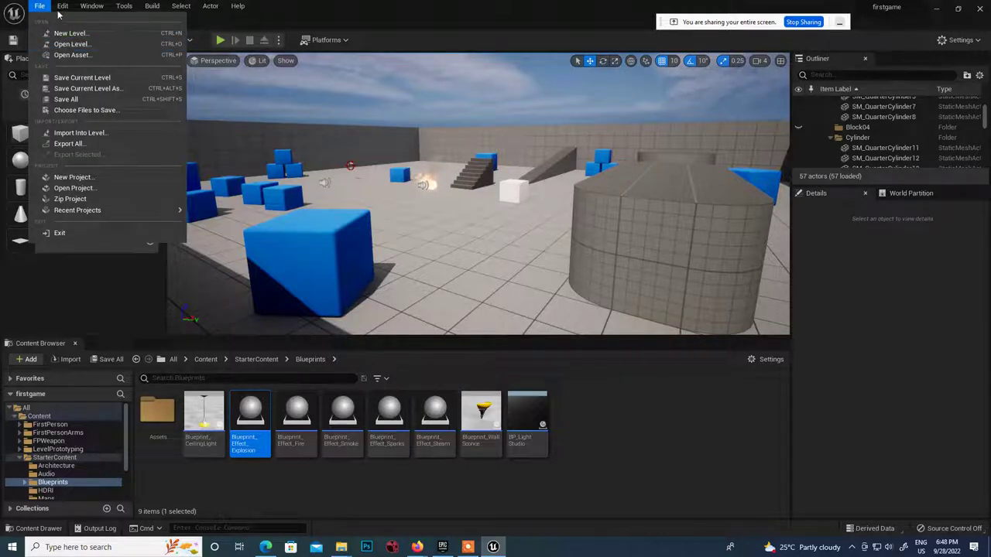
# Open File > New Level, close its template window, then open File > New Project
pyautogui.moveTo(58, 14)
pyautogui.click(68, 33)
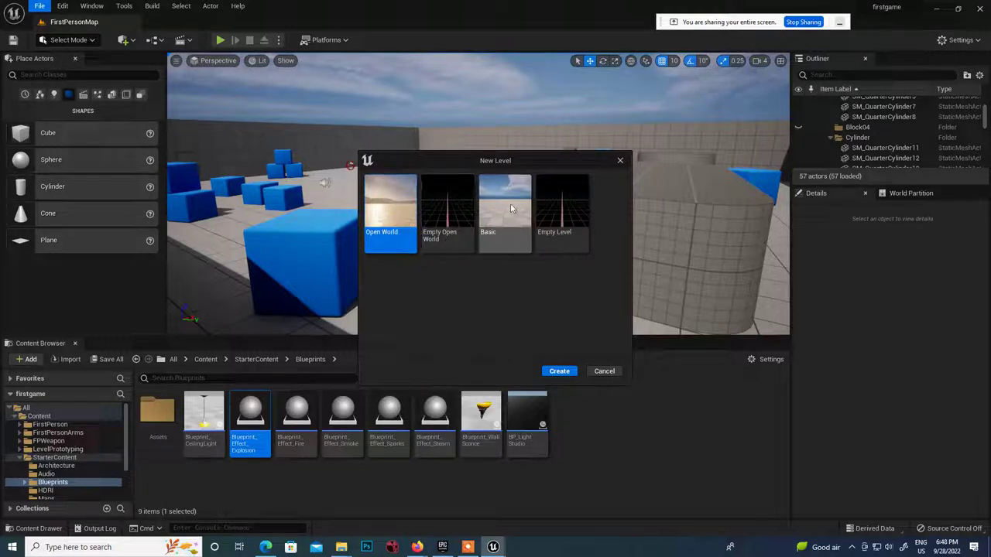
pyautogui.click(620, 162)
pyautogui.click(39, 6)
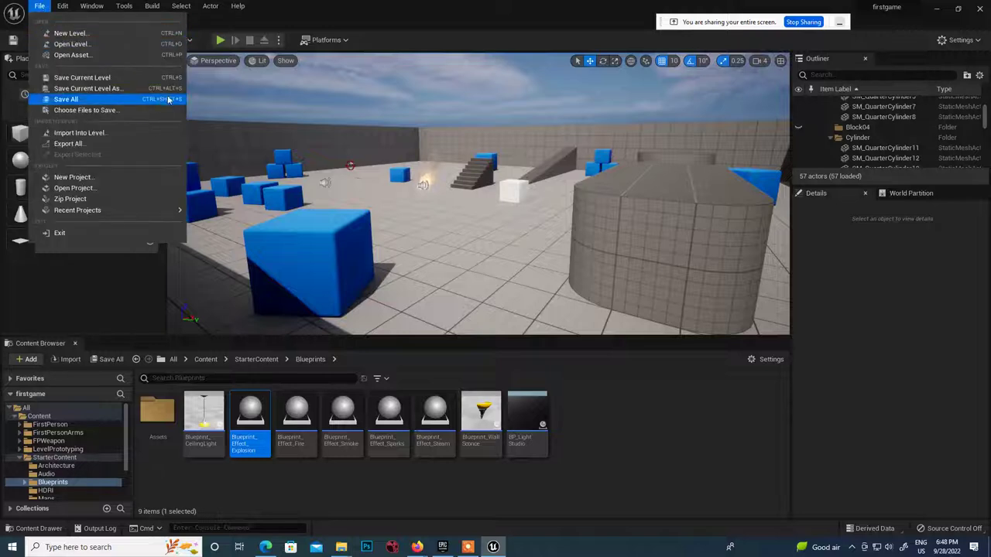
pyautogui.click(112, 181)
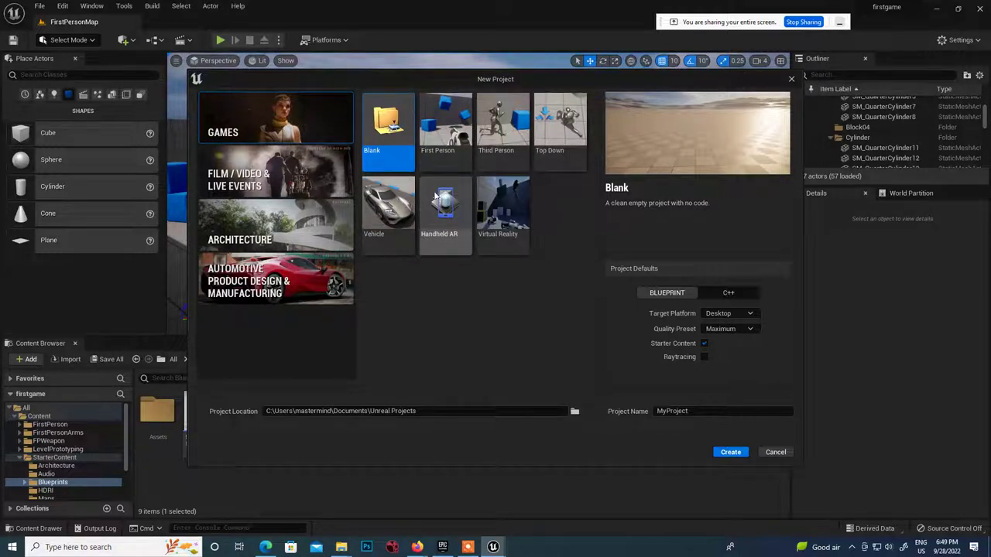
pyautogui.click(258, 186)
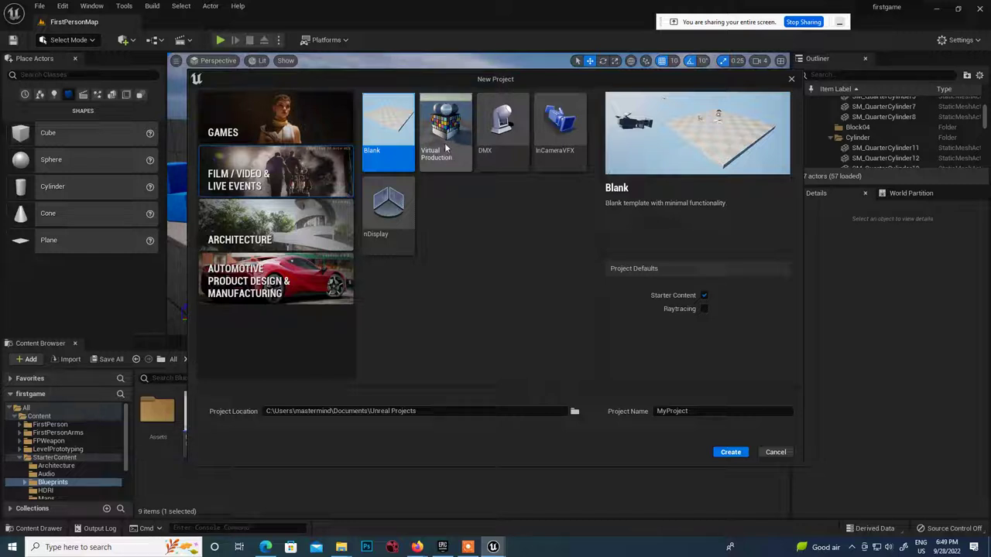
pyautogui.click(298, 230)
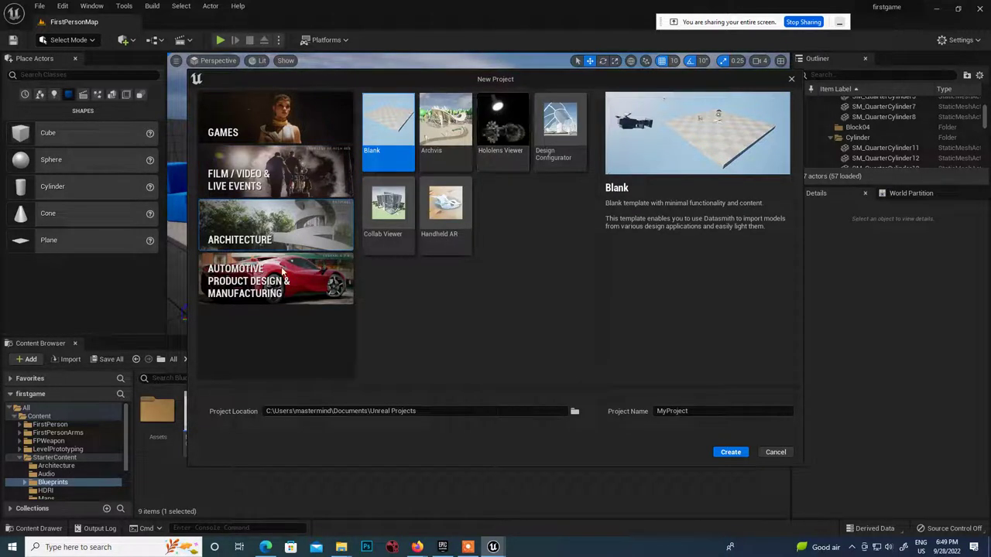
pyautogui.click(282, 271)
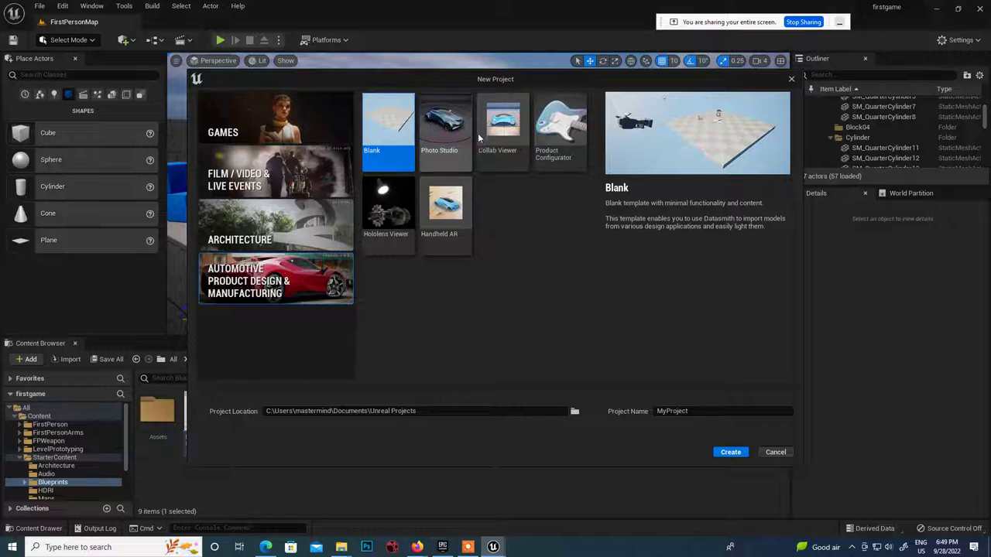
pyautogui.click(241, 121)
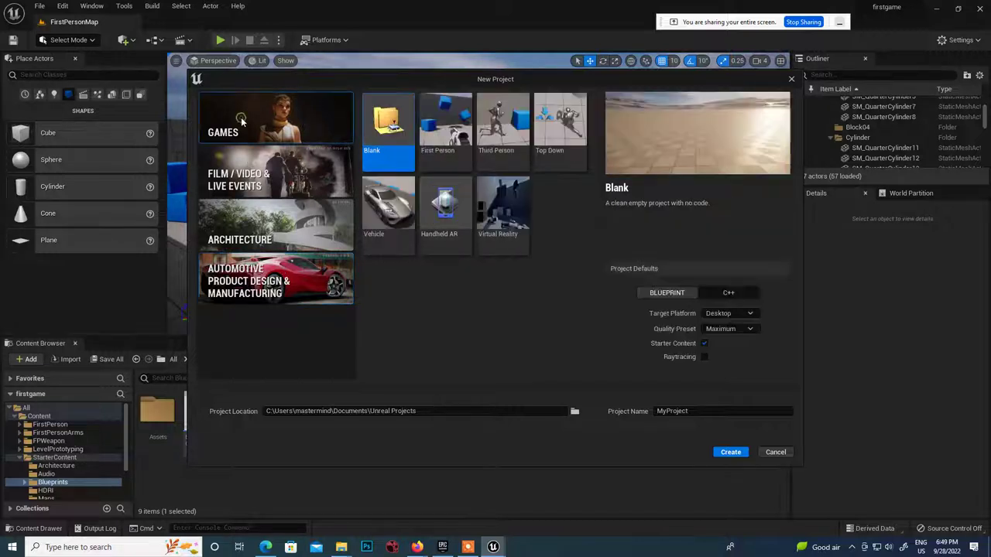
# Preview the Vehicle, Third Person and Virtual Reality templates, then cancel the New Project window
pyautogui.click(384, 215)
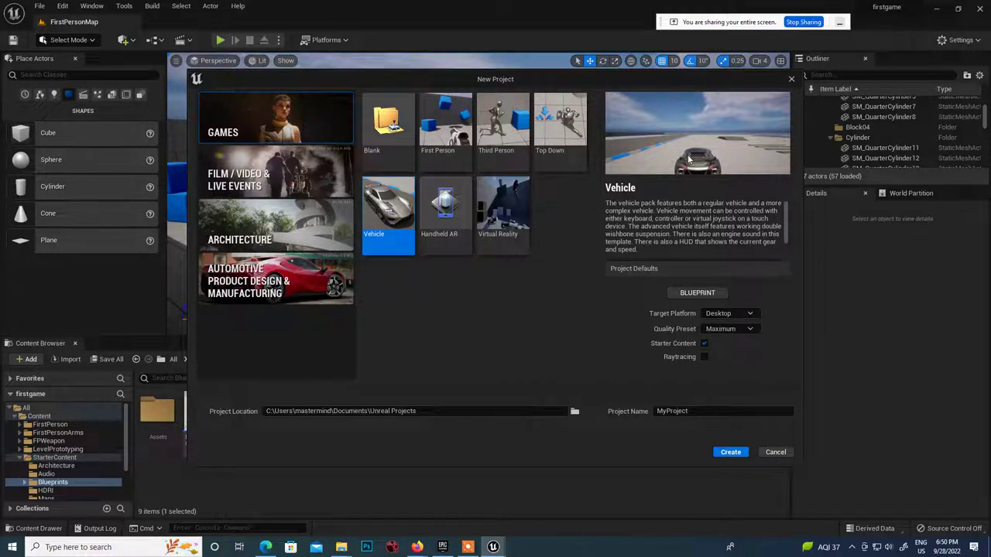
pyautogui.click(508, 129)
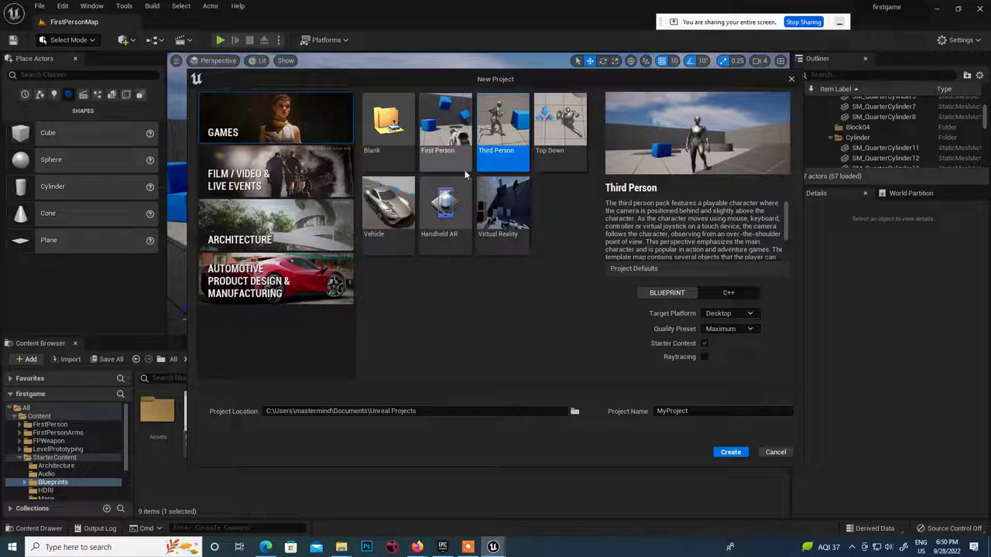
pyautogui.click(504, 215)
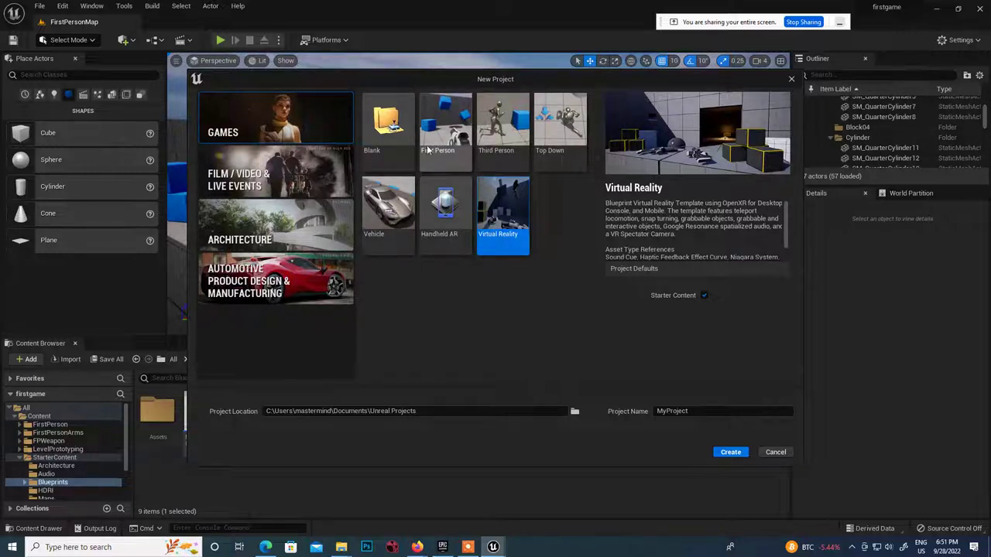
pyautogui.click(776, 453)
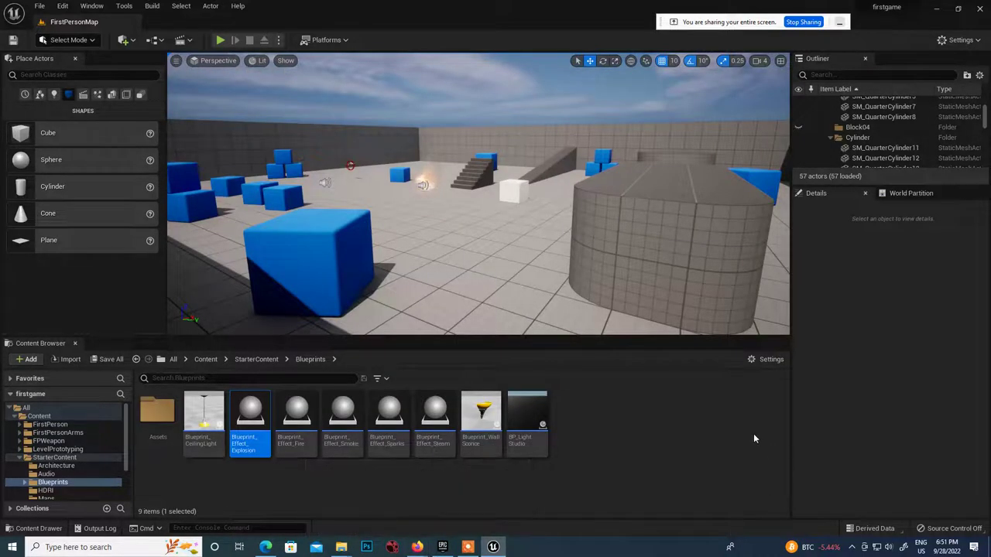
# Select the SM_Cube actor, then bring Firefox with the class page forward
pyautogui.click(503, 241)
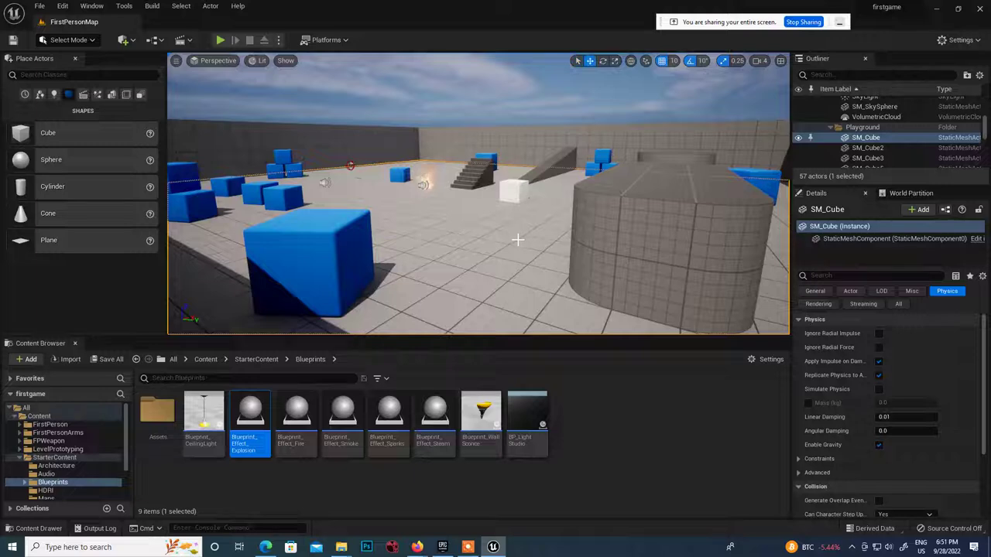
pyautogui.moveTo(418, 548)
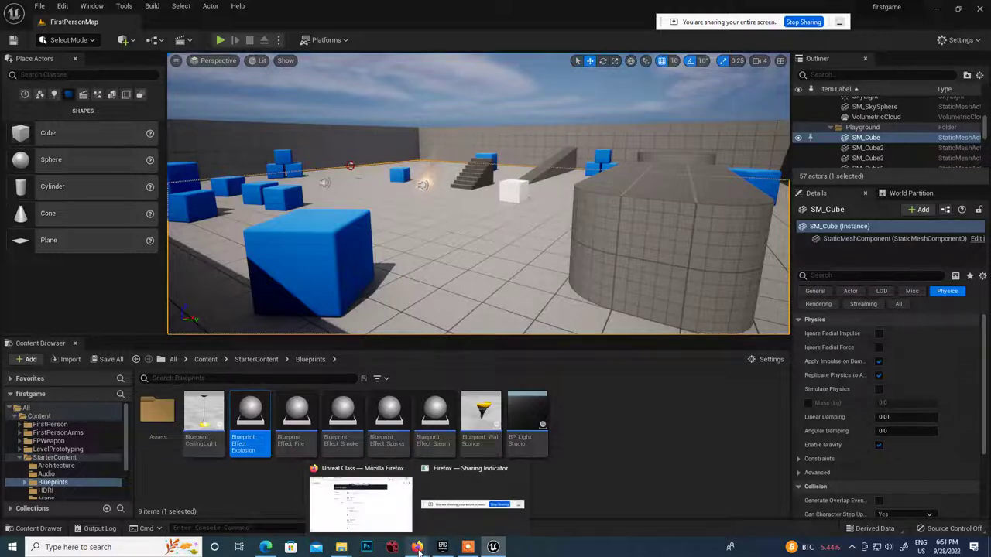
pyautogui.click(367, 508)
# Switch to the Google Meet tab and hang up the class call
pyautogui.click(273, 11)
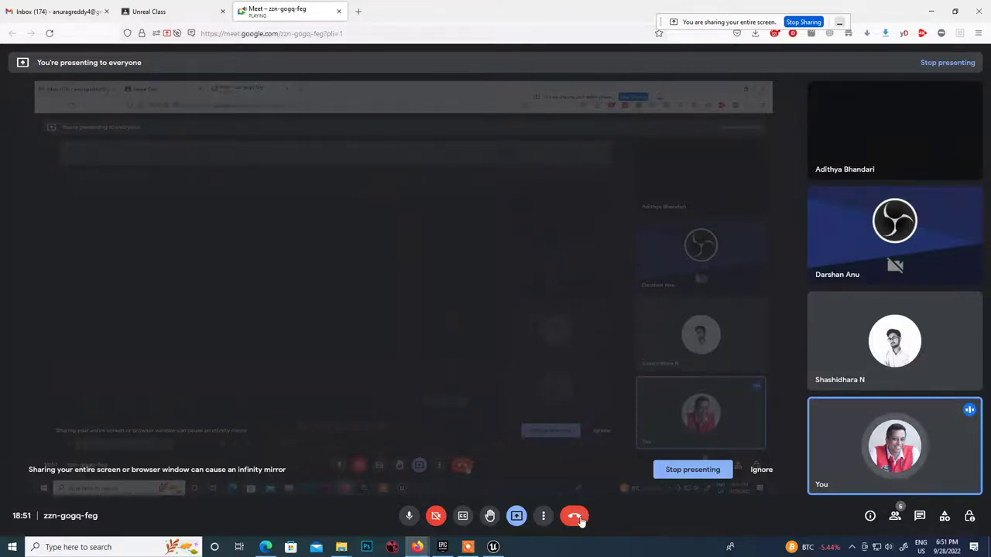
pyautogui.click(580, 519)
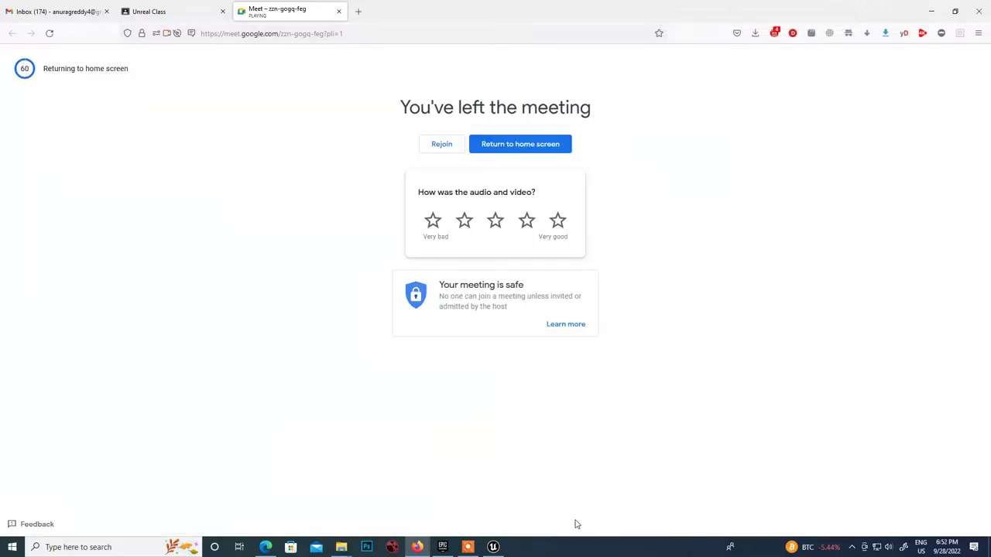